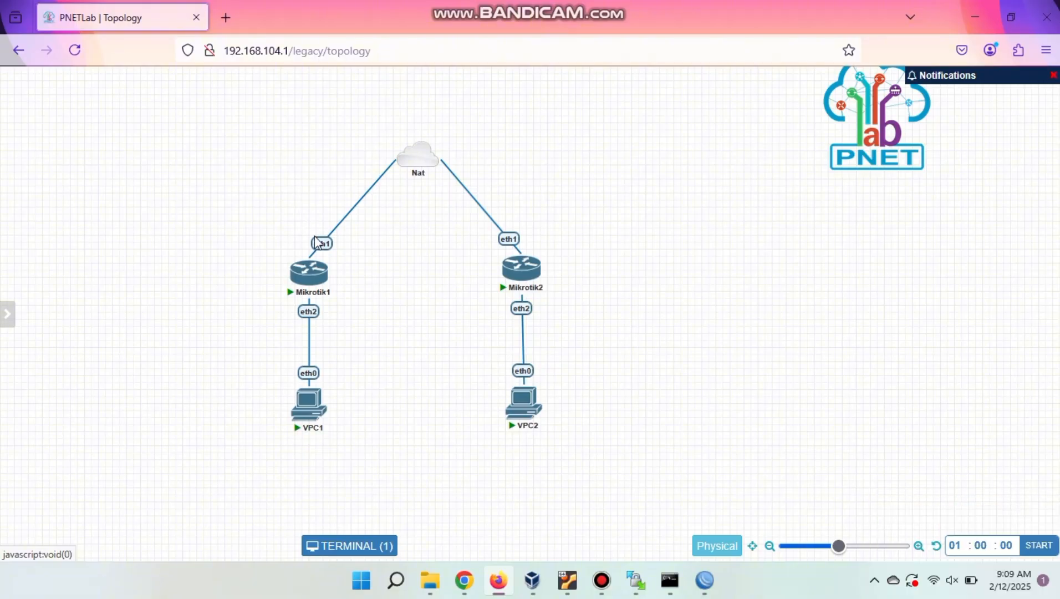
Reposition Mikrotik1, Mikrotik2, VPC1 and VPC2 so each router sits directly above its VPC.
left_click_drag(321, 276, 298, 267)
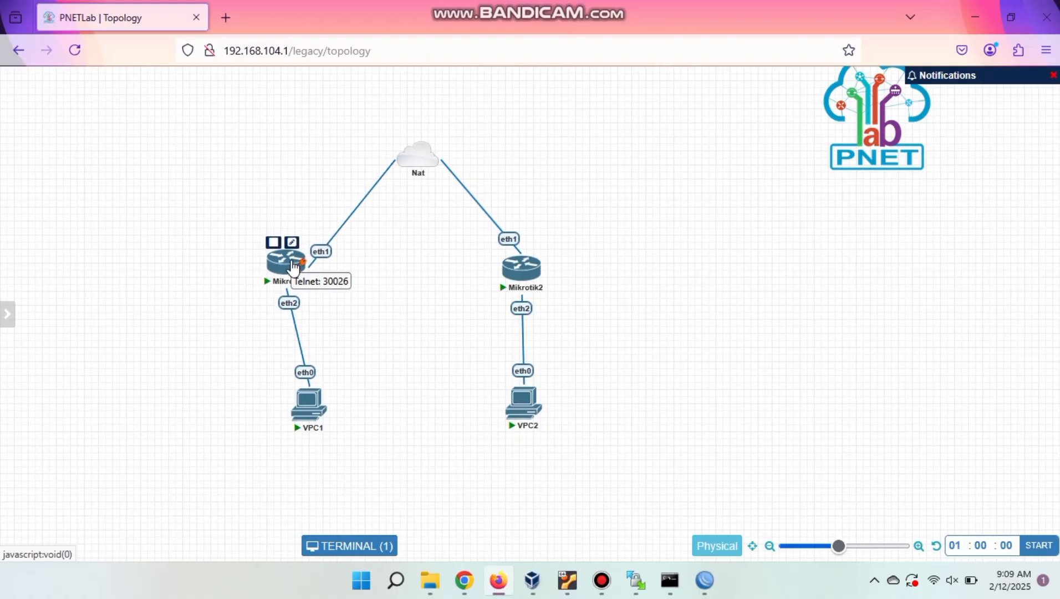
left_click_drag(524, 275, 541, 275)
left_click_drag(305, 404, 280, 410)
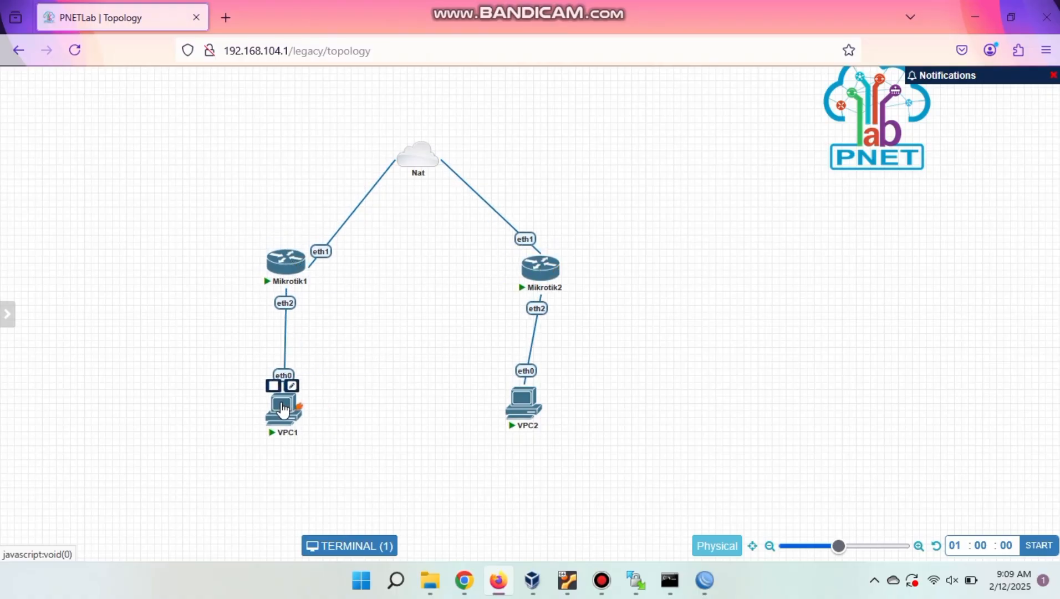
left_click_drag(524, 404, 553, 411)
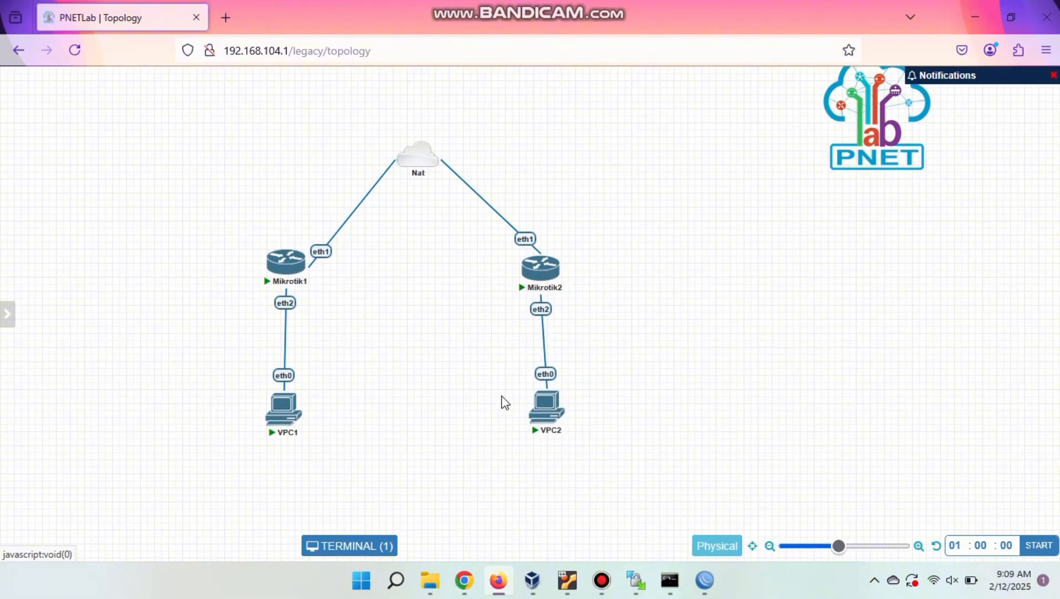
right_click(467, 327)
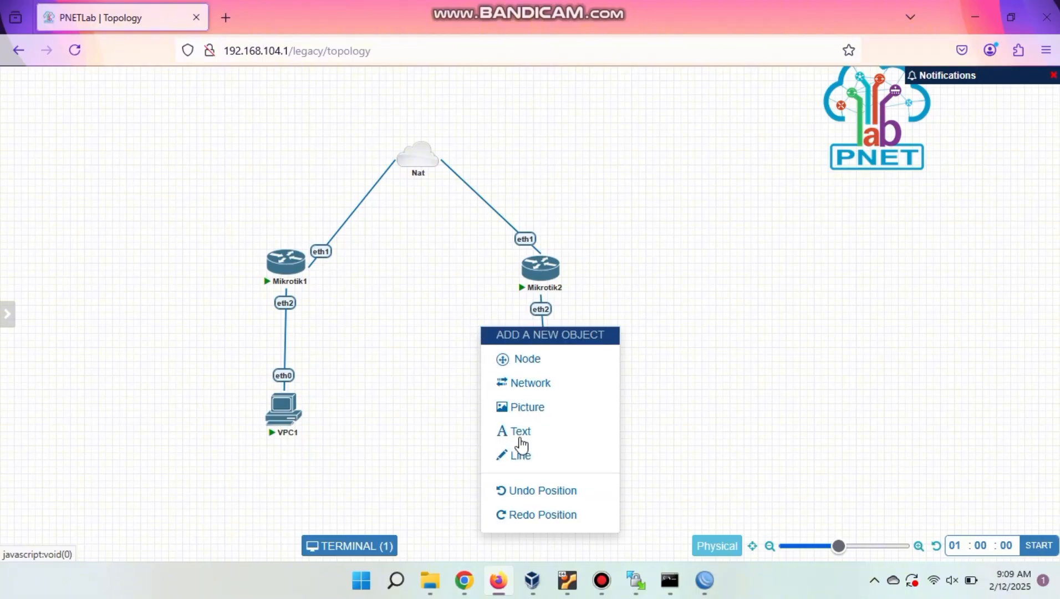
Add a 'pekalongan' text label above Mikrotik1.
left_click(521, 438)
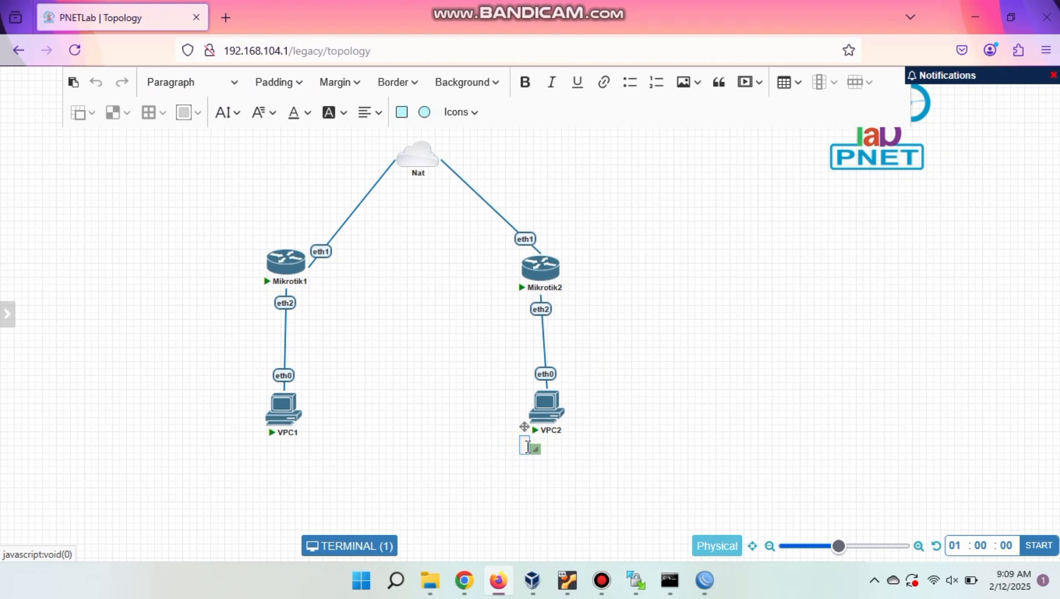
type("pekalongan")
left_click(550, 488)
left_click_drag(548, 446, 268, 213)
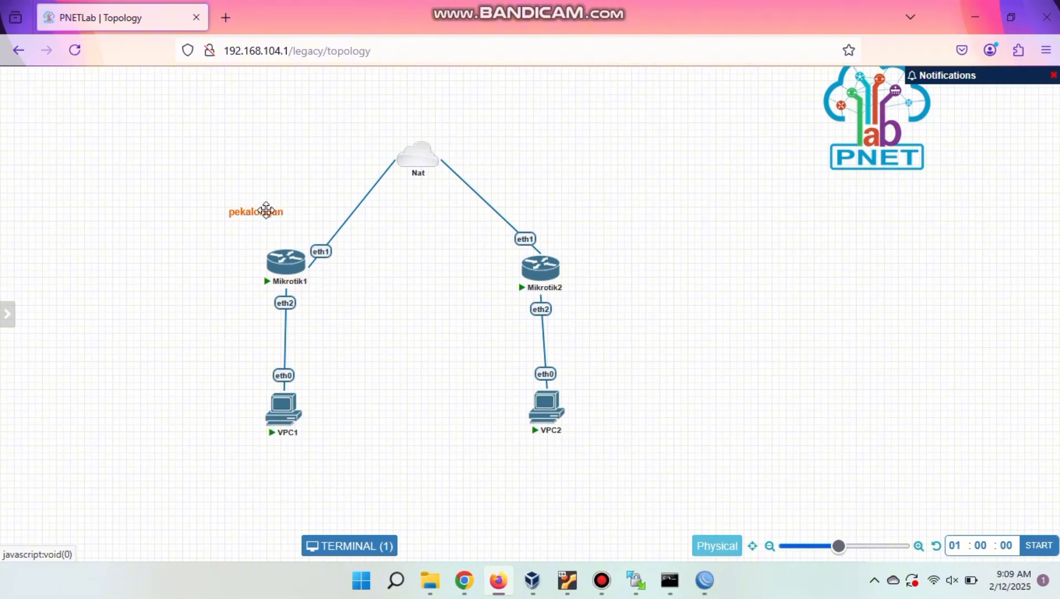
Duplicate the label above Mikrotik2 and change its text to 'bandung'.
right_click(267, 213)
left_click(302, 244)
left_click_drag(270, 246, 575, 220)
double_click(576, 220)
double_click(607, 222)
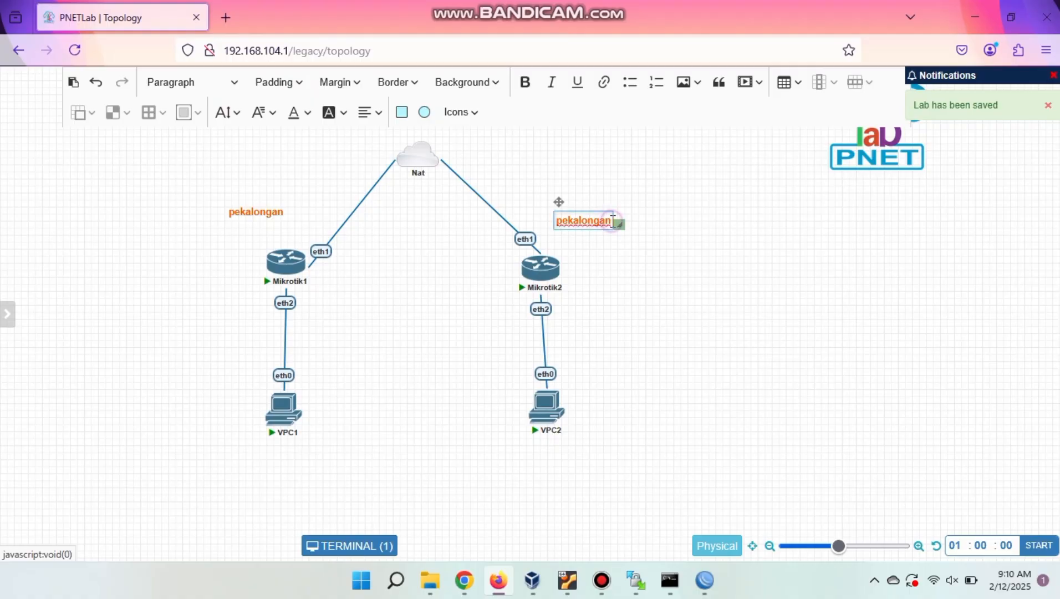
key("BackSpace")
type("bandung")
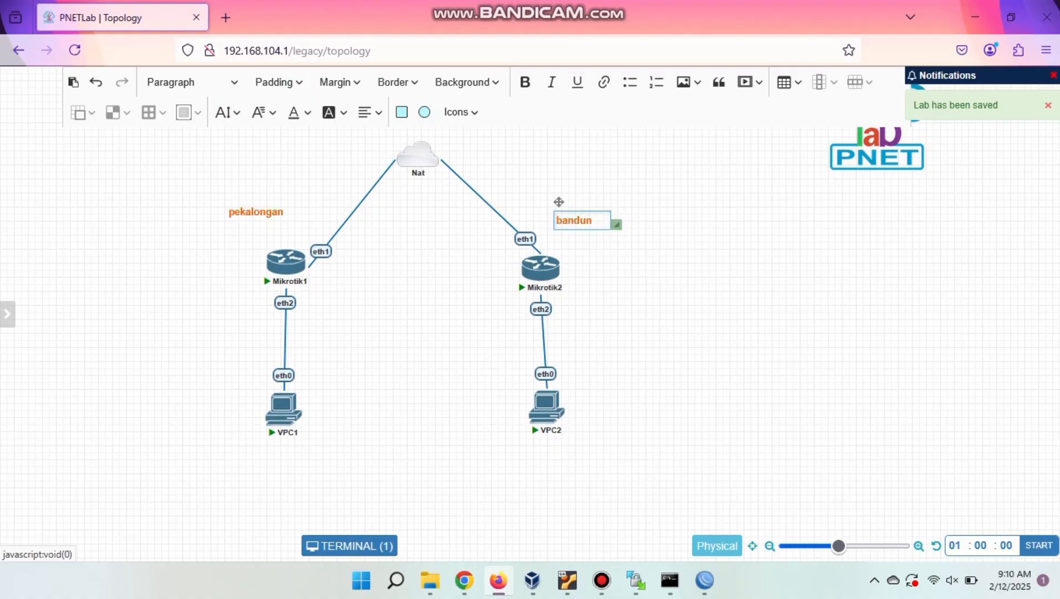
left_click(628, 281)
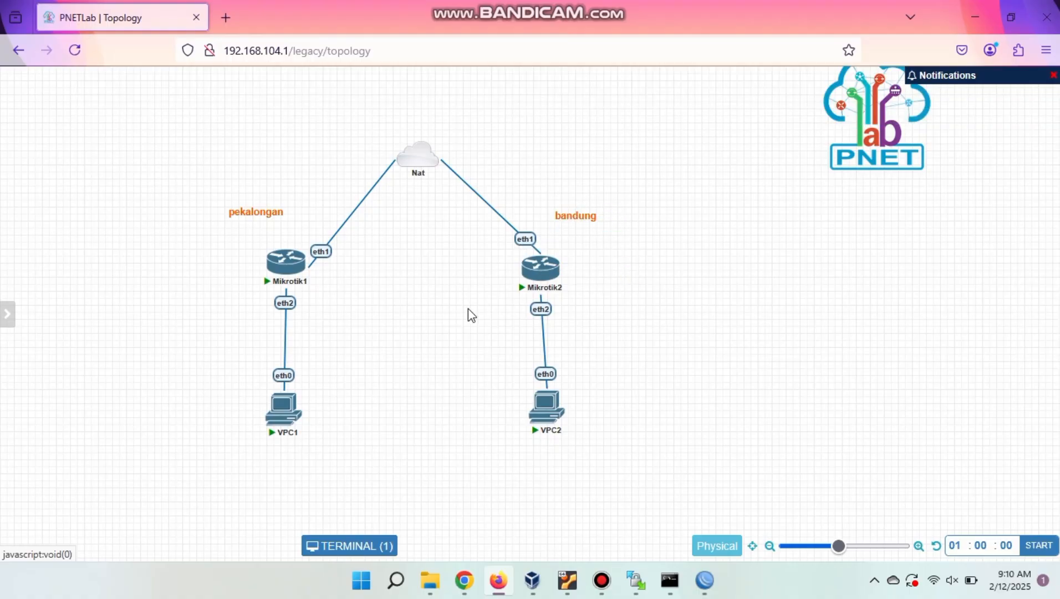
Add a 'TUNNEL' text label between the two routers.
right_click(466, 309)
left_click(512, 415)
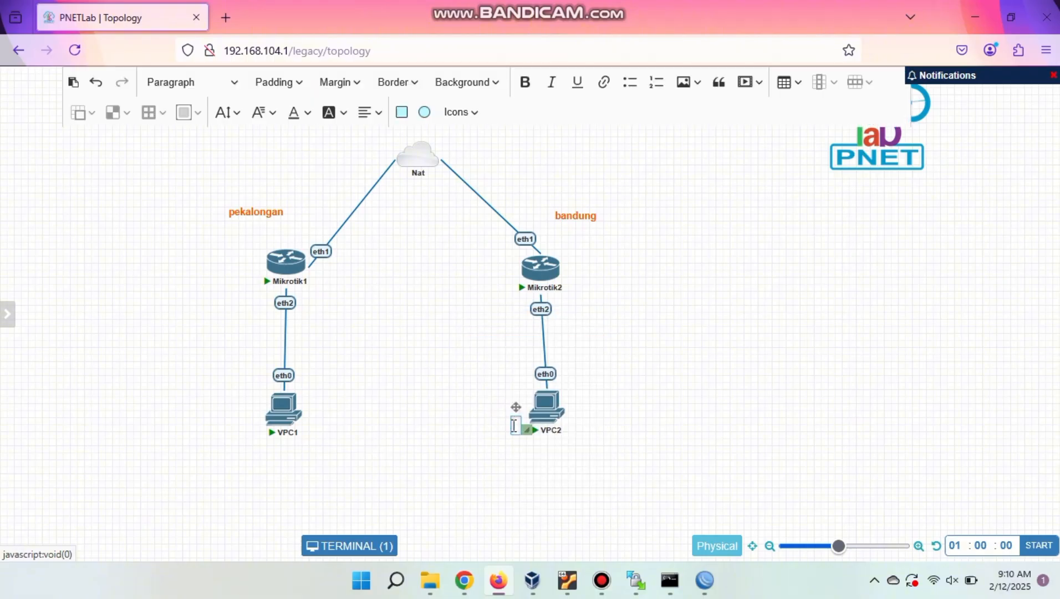
type("TUNNEL")
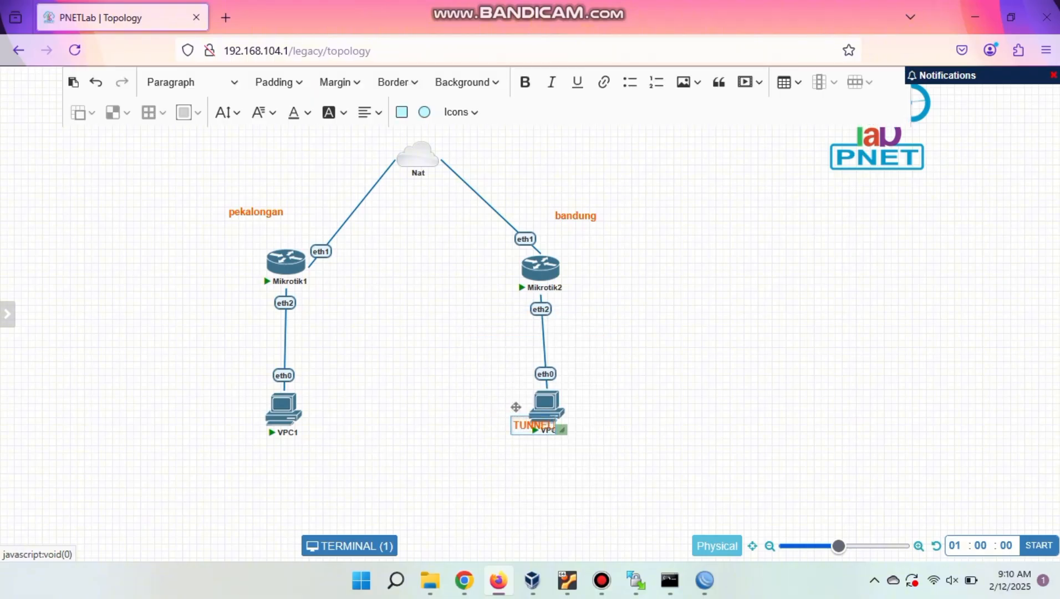
left_click(523, 462)
left_click_drag(514, 424, 410, 270)
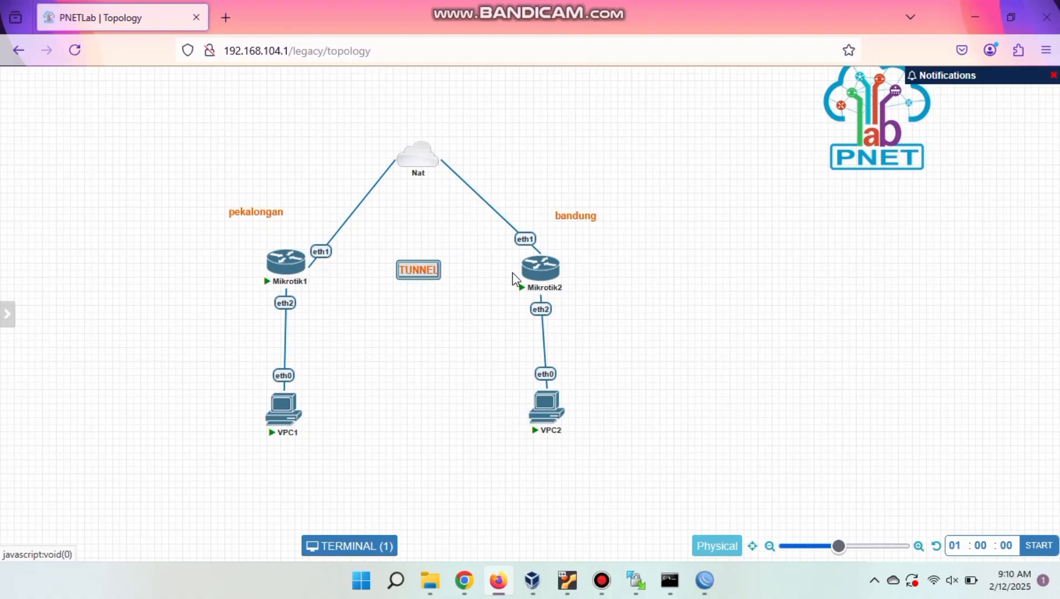
left_click(447, 314)
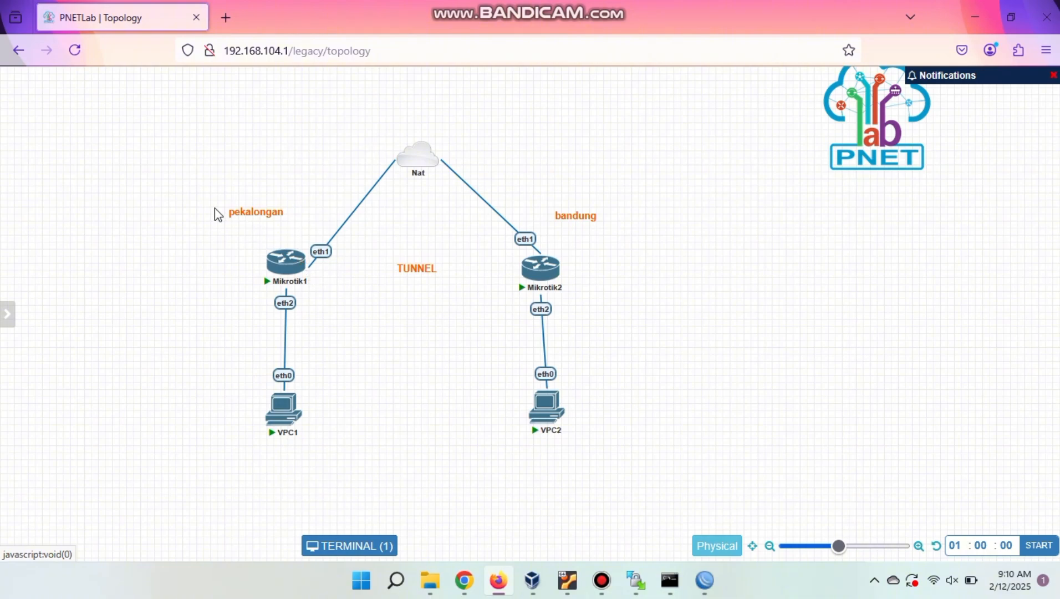
Marquee-select the pekalongan side, then the bandung side, to point out each site.
left_click_drag(214, 207, 107, 183)
left_click_drag(486, 210, 585, 441)
left_click(507, 325)
left_click_drag(139, 423, 253, 419)
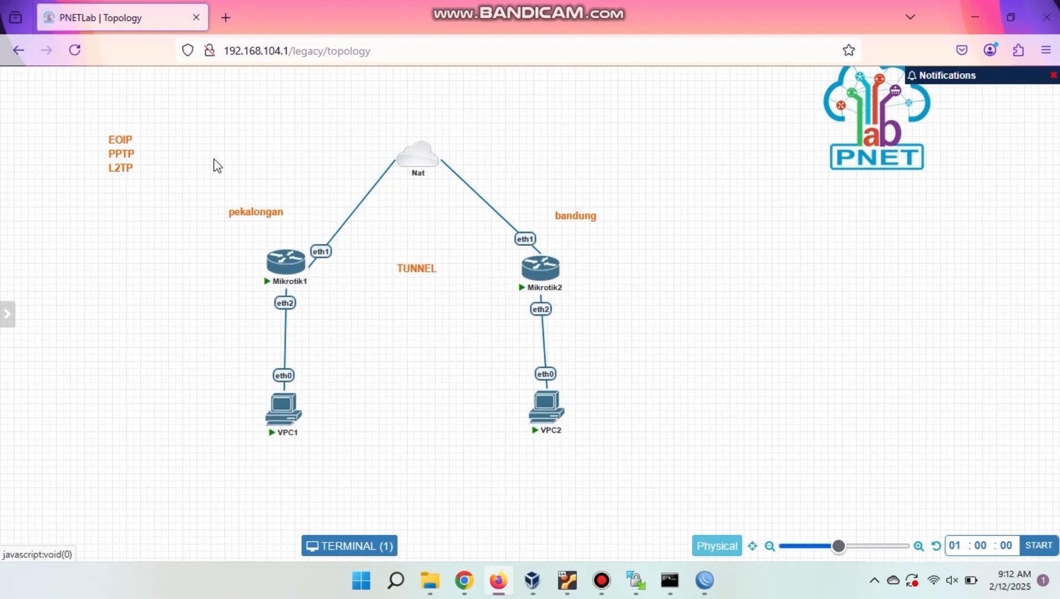
Add a '192.168.1.X' text label beneath VPC1.
right_click(185, 248)
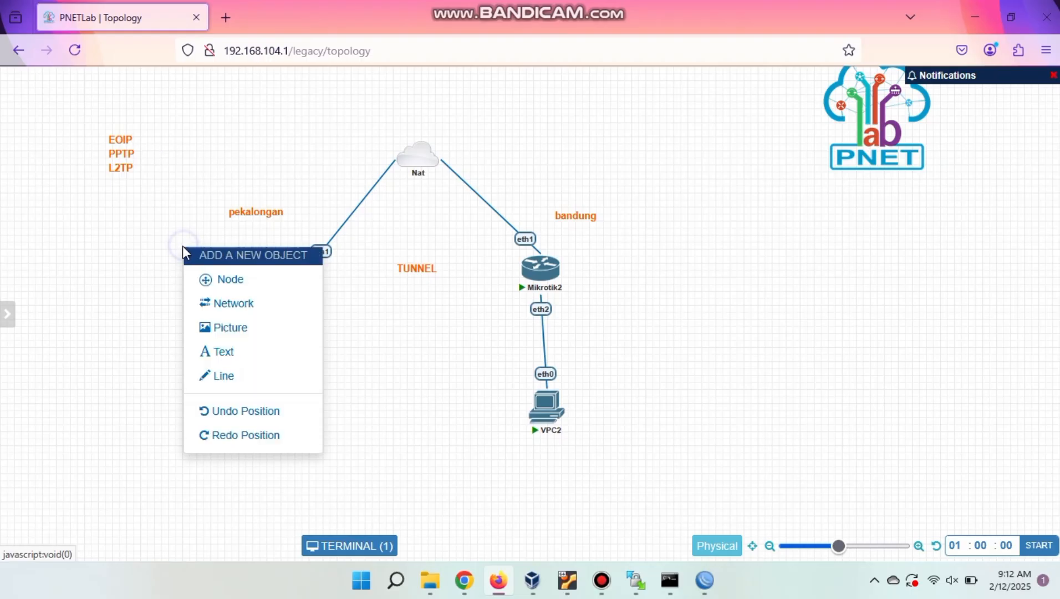
left_click(236, 353)
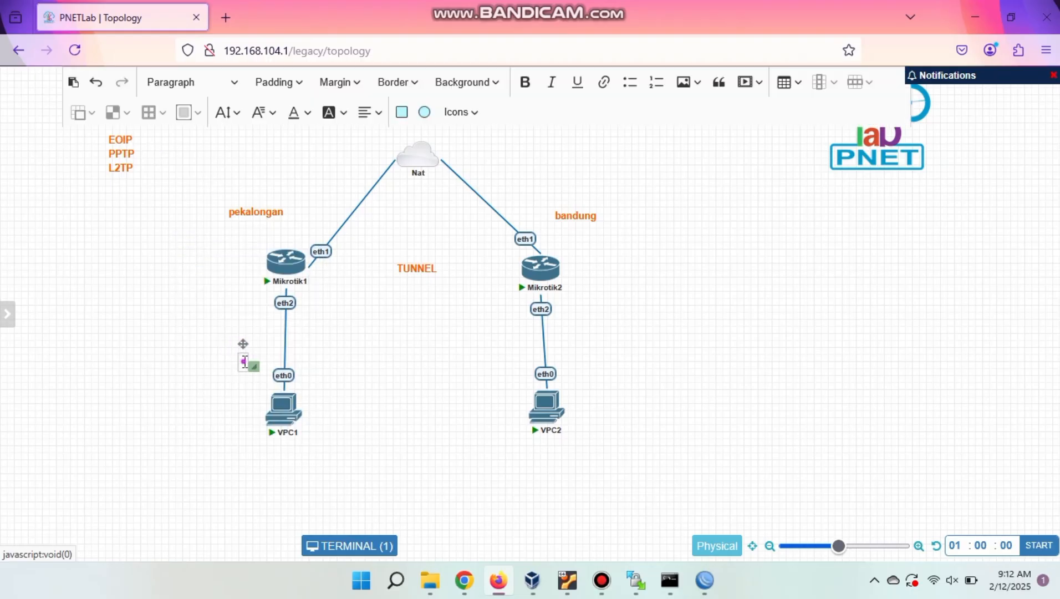
type("192.168.")
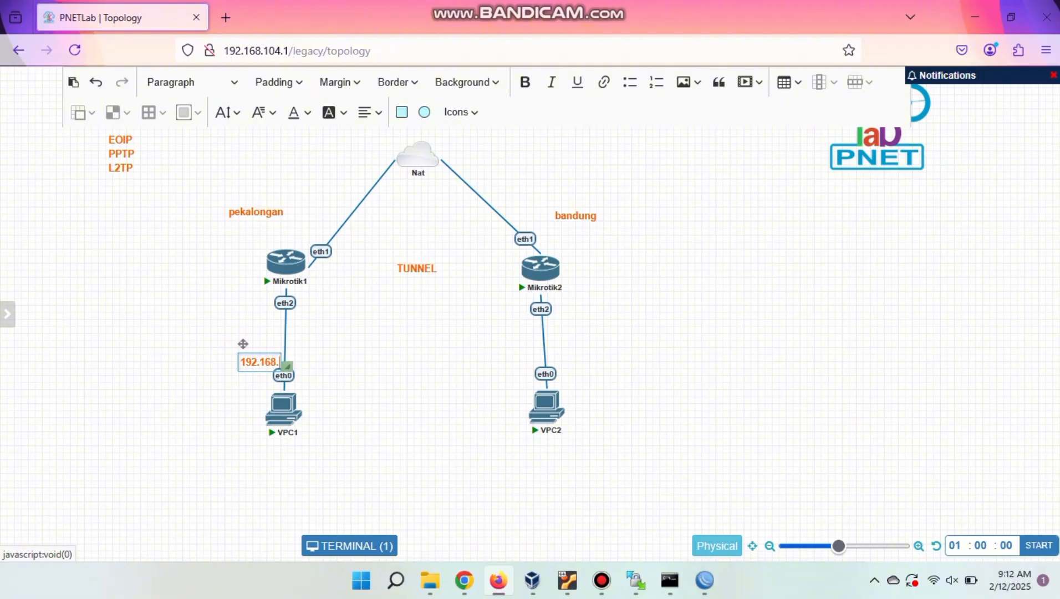
type("1.X")
left_click(254, 438)
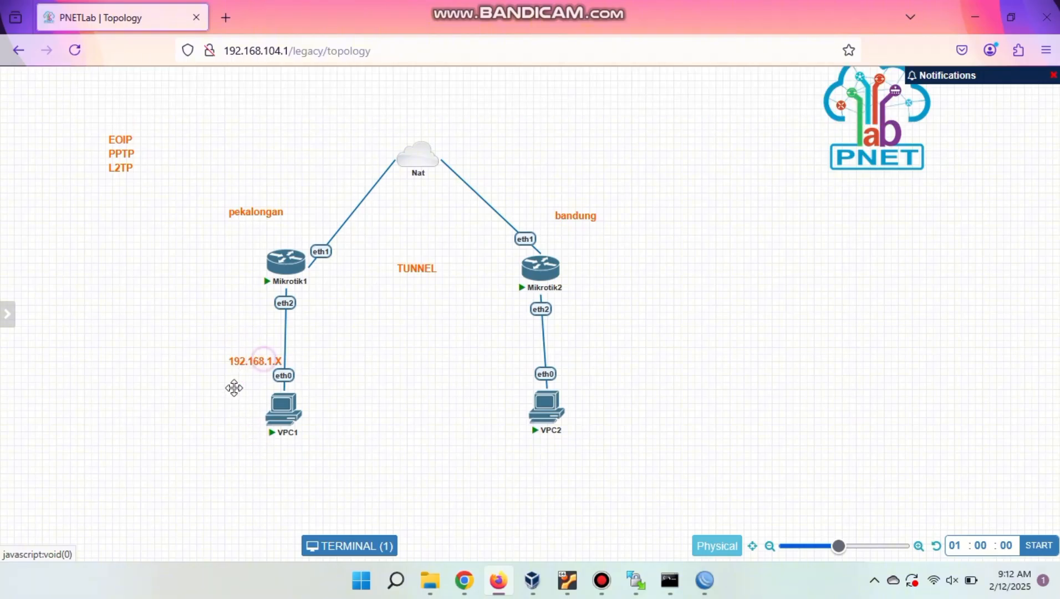
left_click_drag(265, 357, 281, 456)
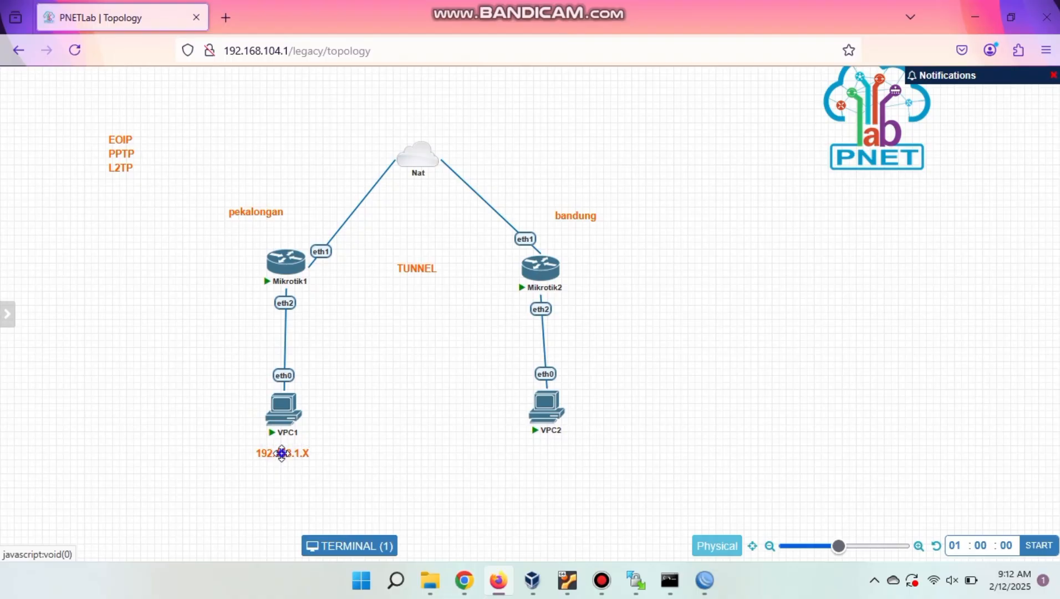
Duplicate the 192.168.1.X label and place the copy beneath VPC2.
right_click(281, 455)
left_click(340, 421)
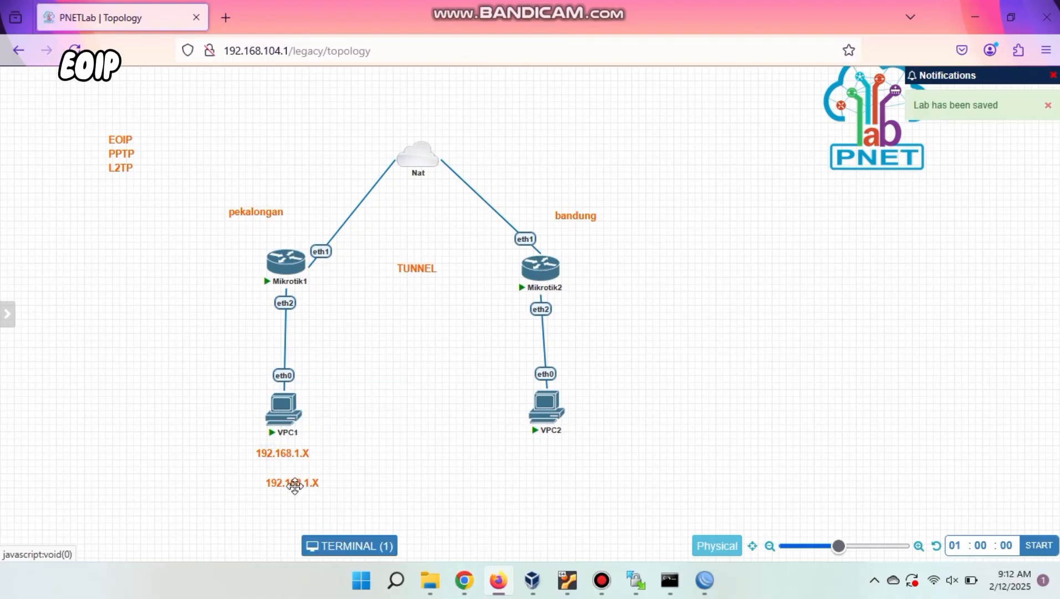
left_click_drag(294, 486, 553, 457)
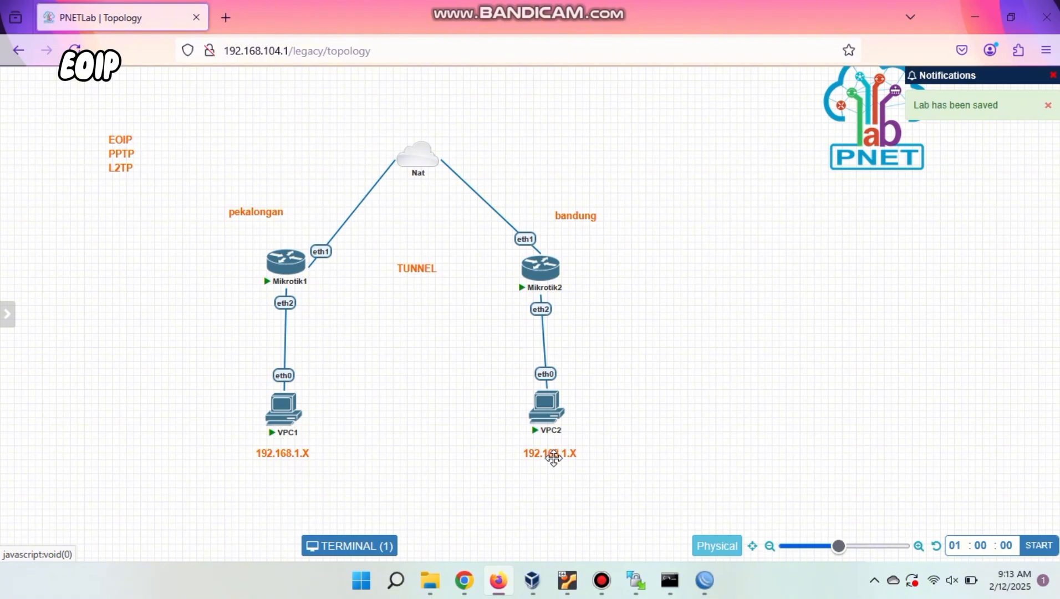
left_click_drag(553, 457, 552, 455)
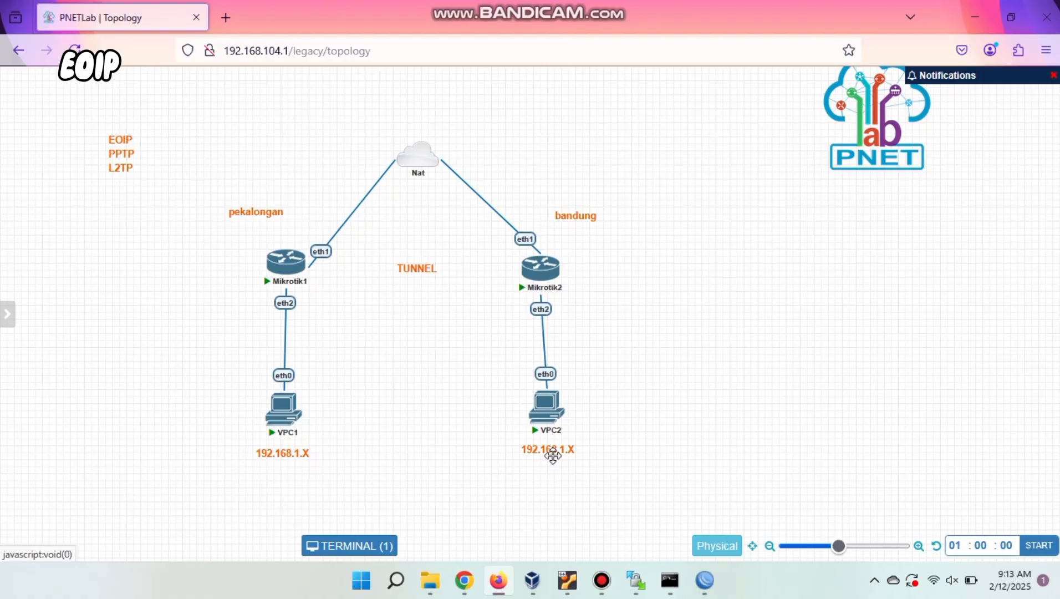
Switch to router M1's WinBox session, dismiss the password prompt and show its interface list.
mouse_move(671, 591)
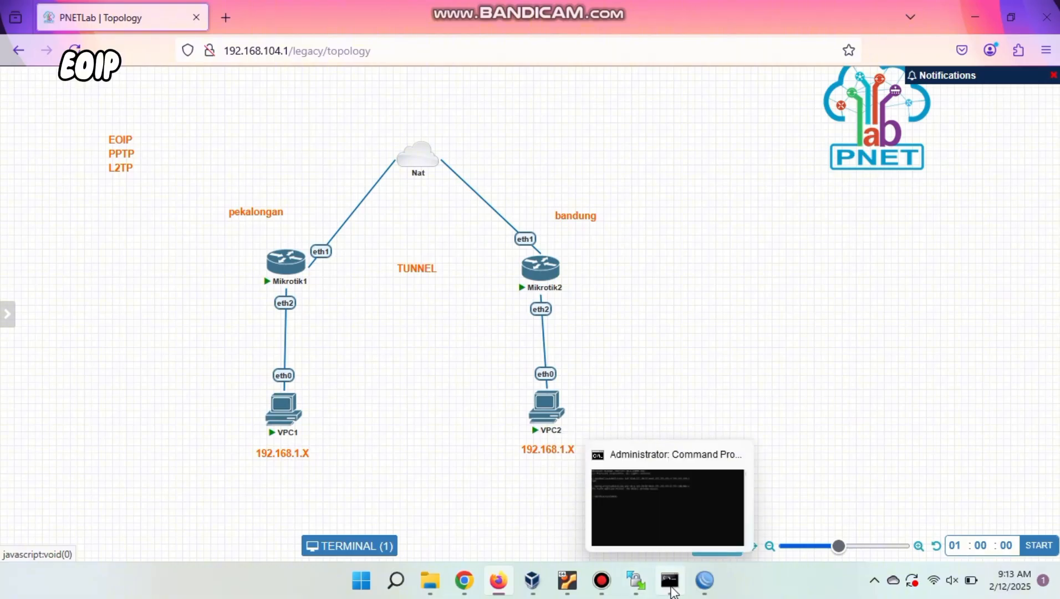
mouse_move(608, 16)
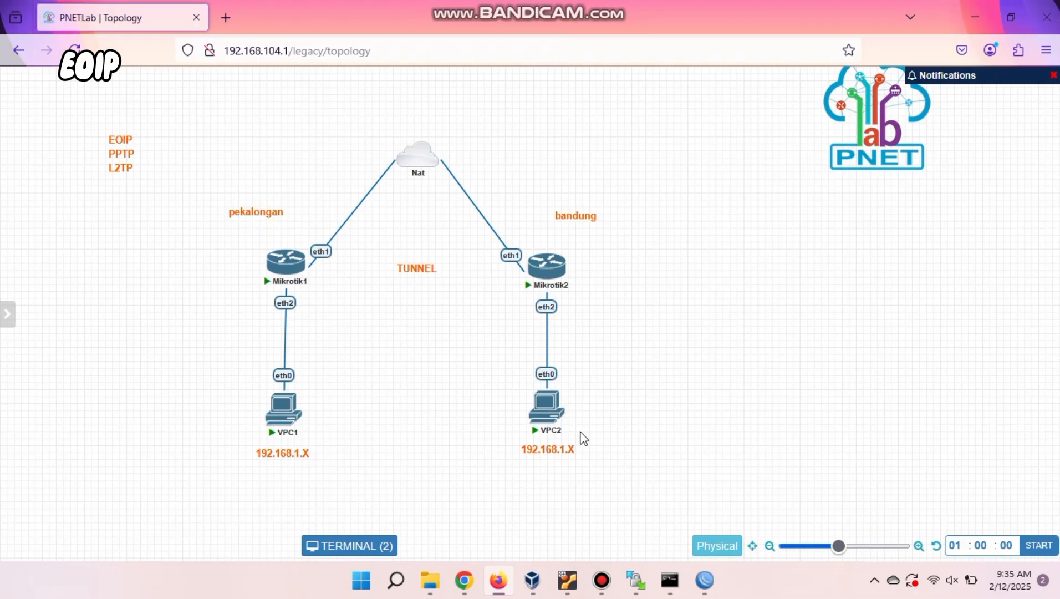
mouse_move(704, 580)
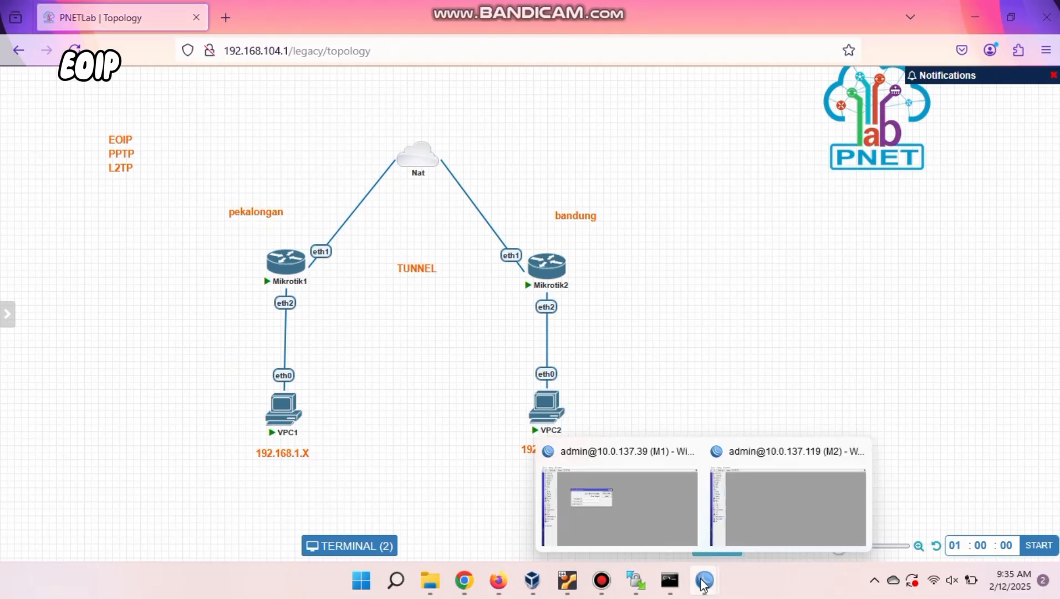
left_click(637, 517)
left_click(474, 179)
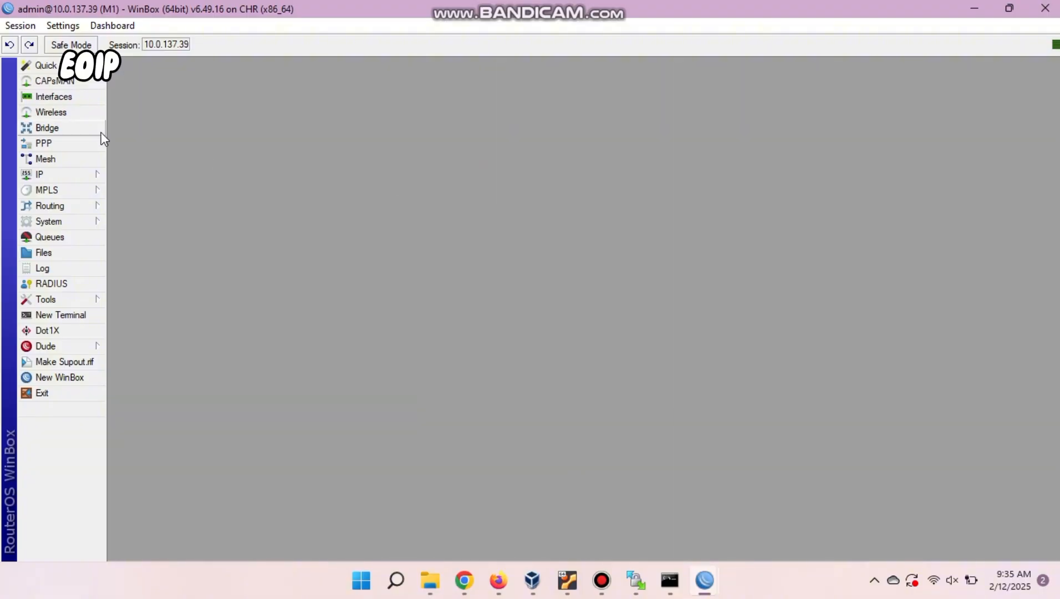
left_click(90, 98)
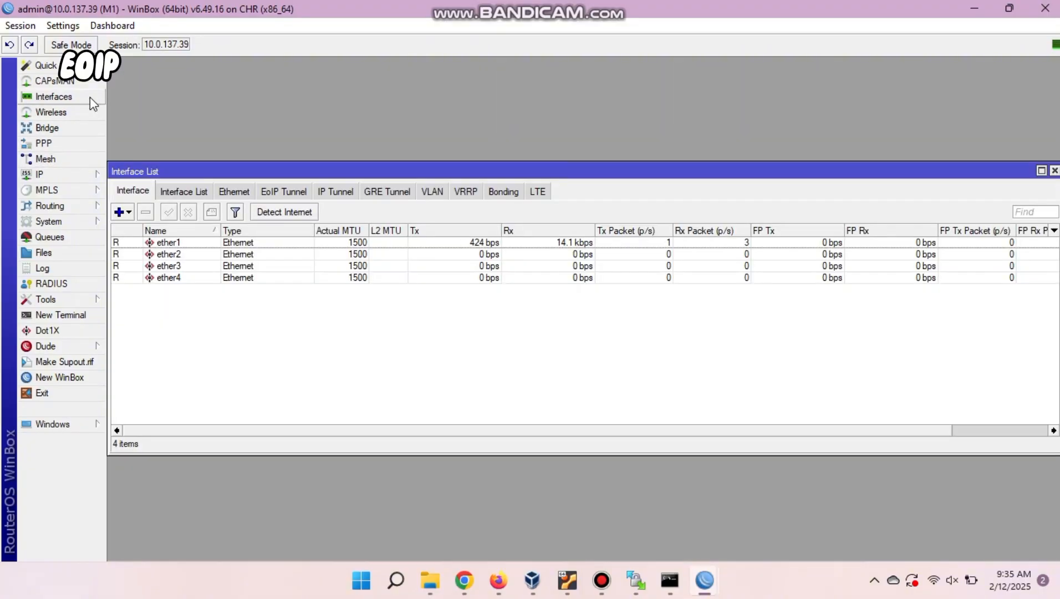
Add a new EoIP tunnel named eoip-tunnel-to-bandung.
left_click(289, 191)
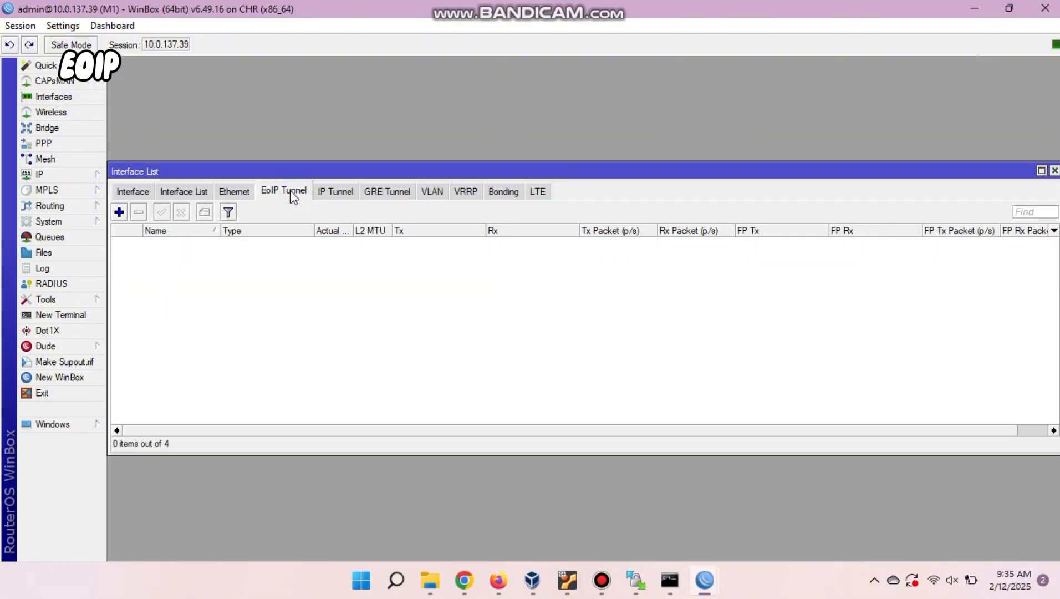
left_click(119, 213)
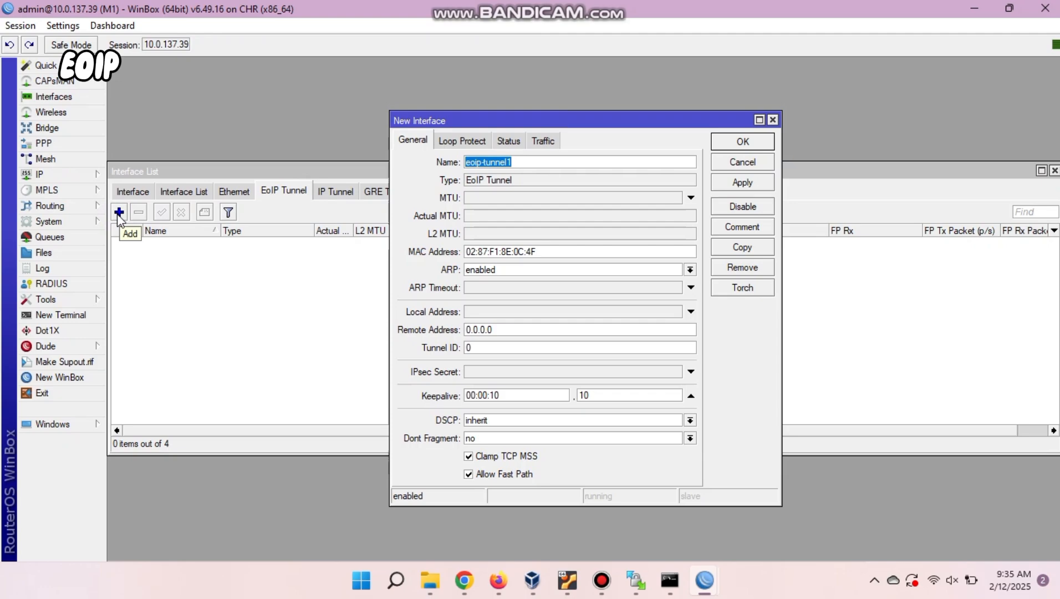
left_click(522, 164)
key("BackSpace")
type("to Ban")
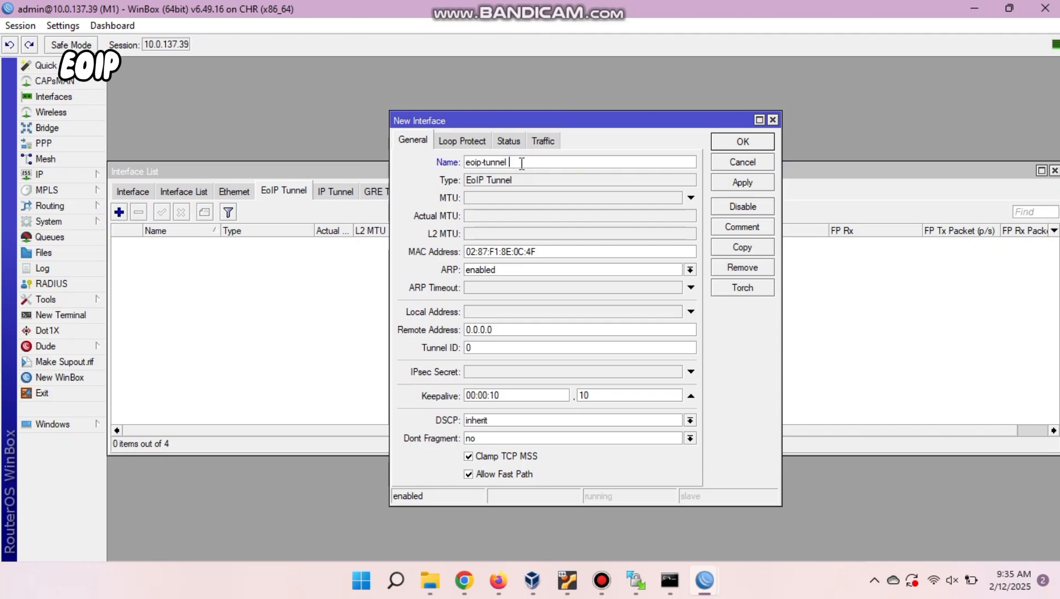
type("dung")
key("Left")
key("Left")
key("Left")
key("Left")
key("Left")
key("Left")
key("Left")
key("BackSpace")
type("-")
left_click(508, 165)
type("-")
Set the tunnel's local address to 10.0.137.39 and remote address to 10.0.137.119.
left_click(480, 313)
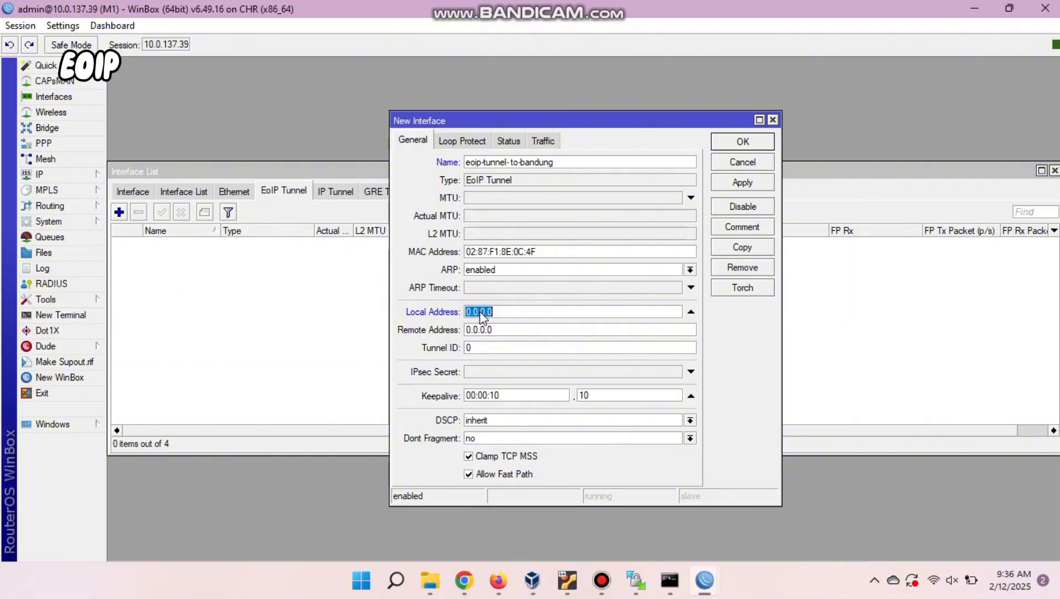
type("10.0.137.")
type("123")
left_click(497, 333)
key("ctrl+a")
key("BackSpace")
type("10.0.137.84")
left_click(525, 312)
key("BackSpace")
key("BackSpace")
key("BackSpace")
type("39")
key("BackSpace")
key("BackSpace")
type("119")
Set tunnel ID 1, then apply and save the tunnel.
left_click(494, 347)
key("BackSpace")
type("1")
left_click(732, 184)
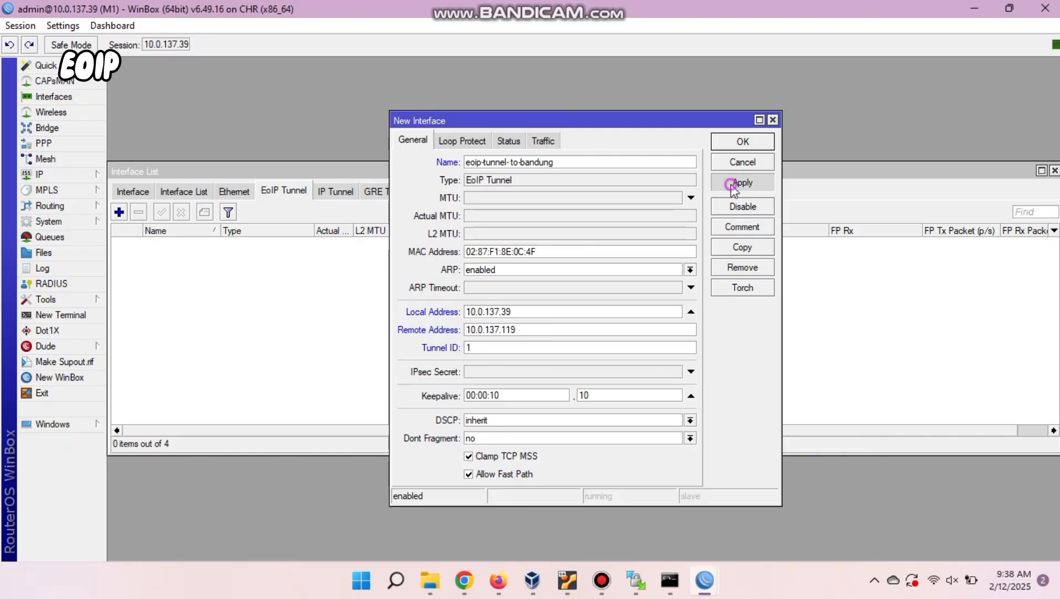
left_click(733, 145)
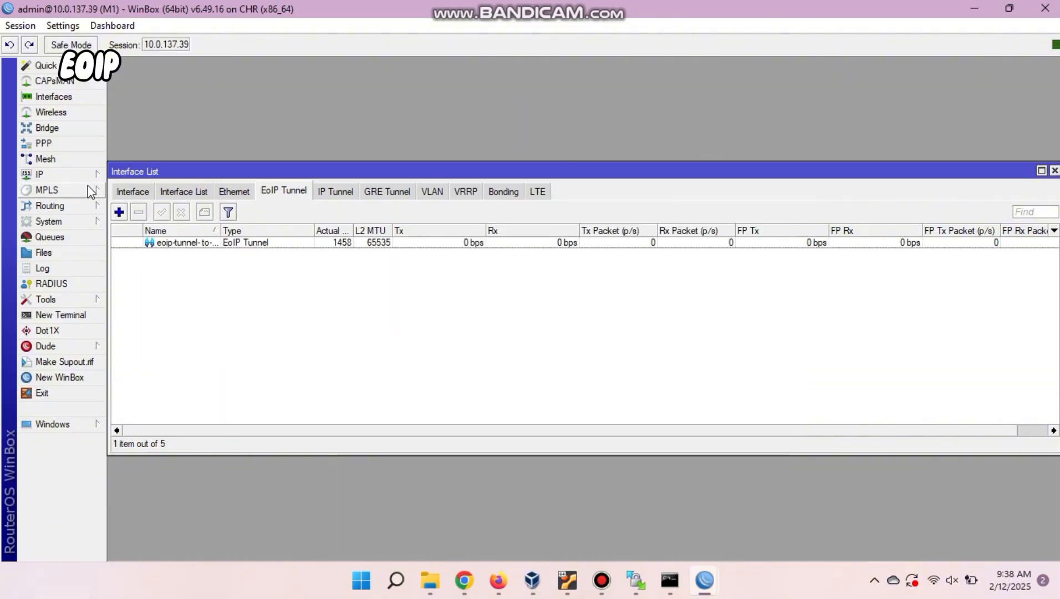
Add a bridge named bridge-eoip on M1 and open a new entry in its Ports list.
left_click(67, 174)
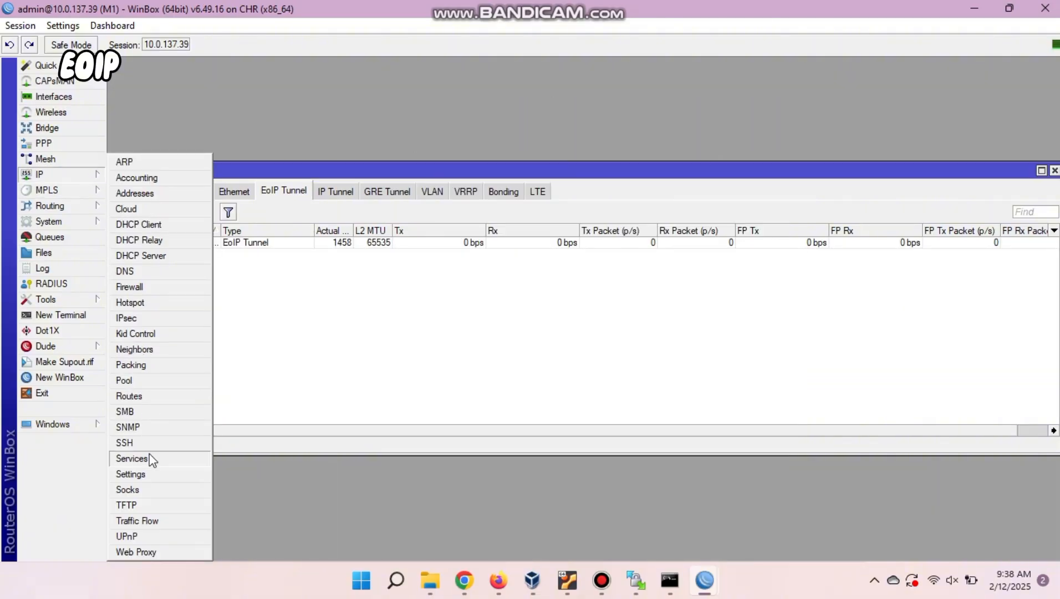
left_click(293, 534)
left_click(86, 132)
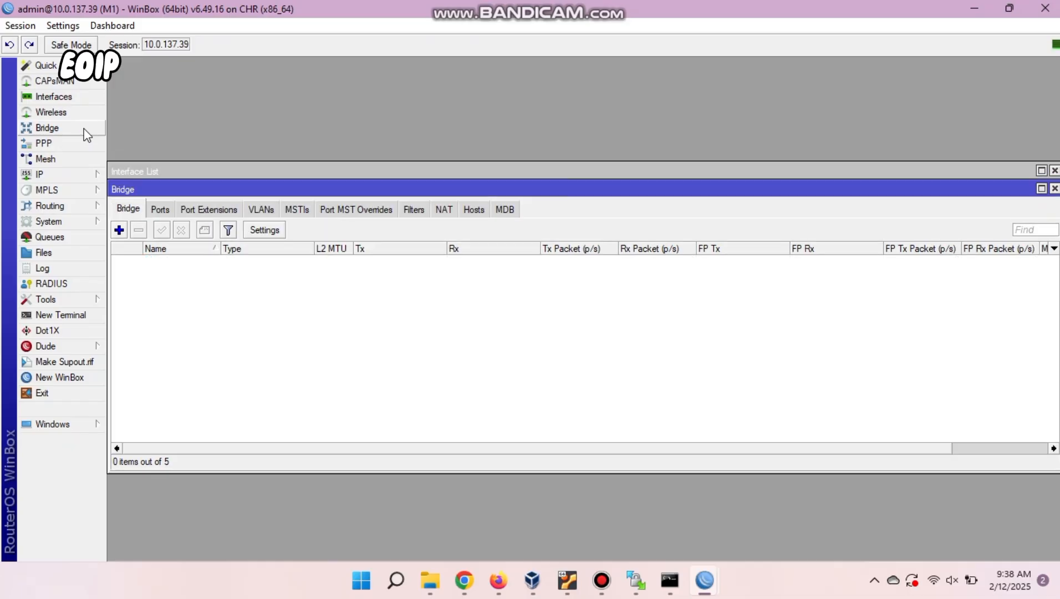
left_click(119, 230)
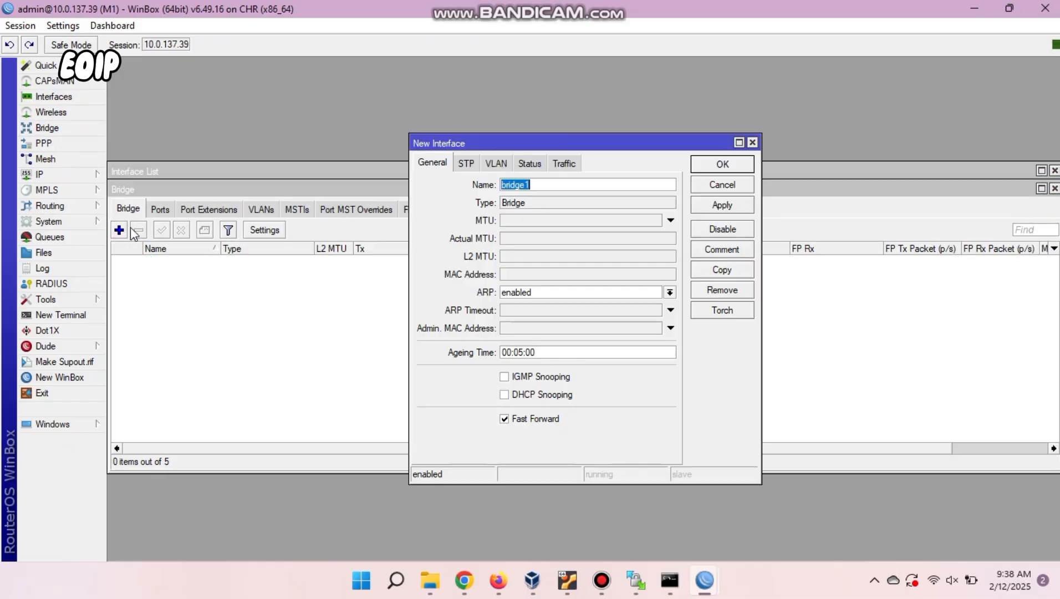
left_click(539, 187)
key("BackSpace")
type("-eoip")
left_click(722, 206)
left_click(722, 165)
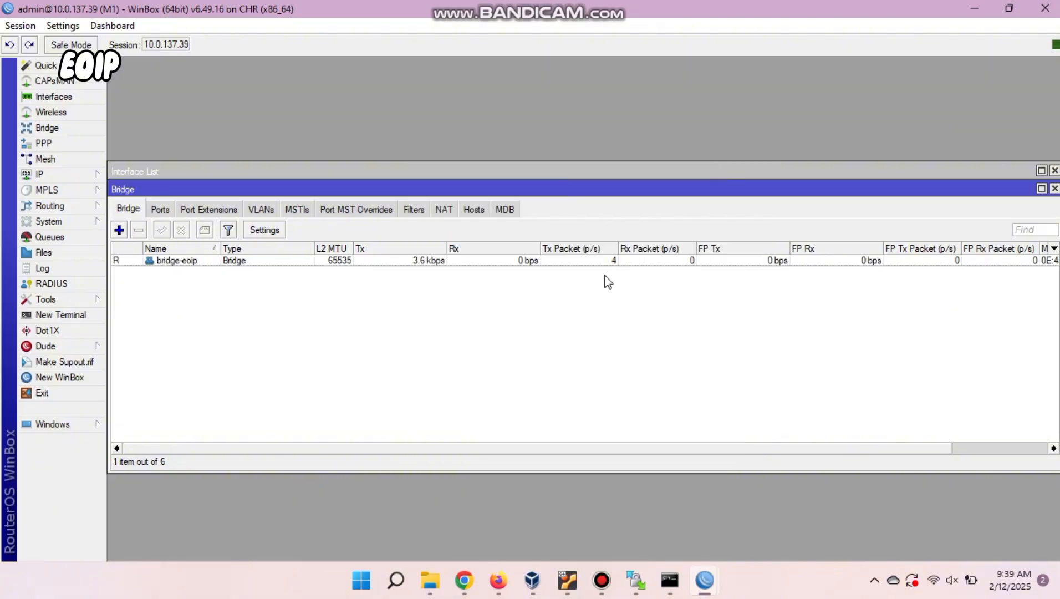
left_click(161, 210)
left_click(119, 230)
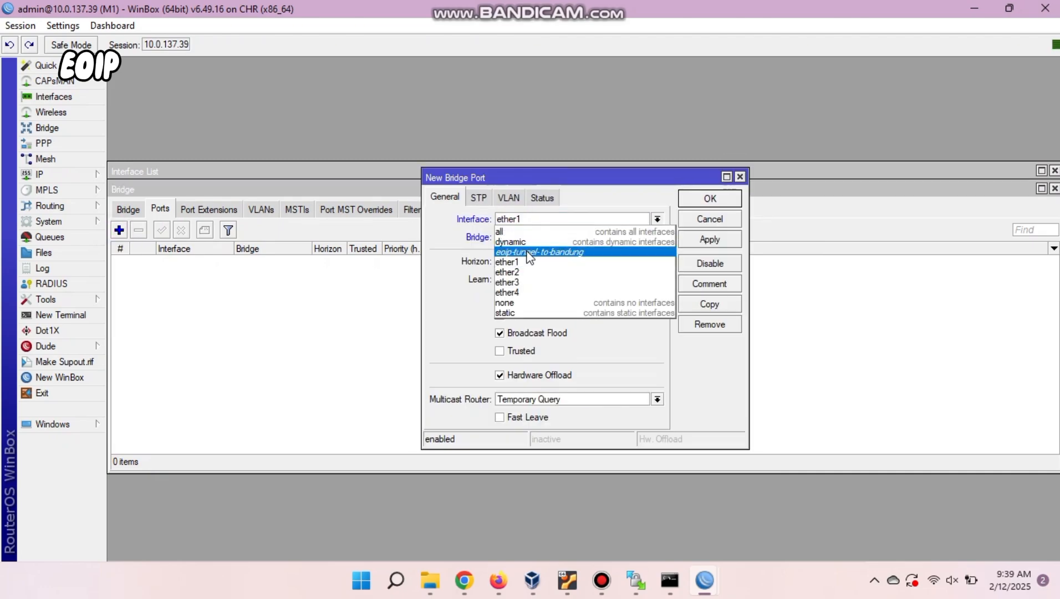
Add eoip-tunnel-to-bandung and ether2 as ports of bridge-eoip.
left_click(528, 253)
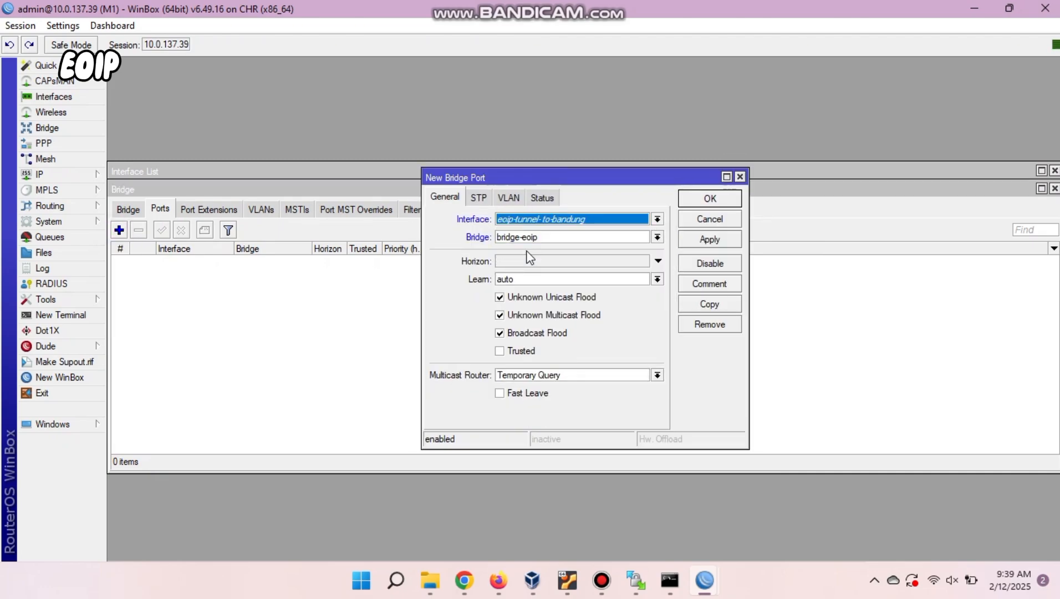
left_click(728, 240)
left_click(709, 199)
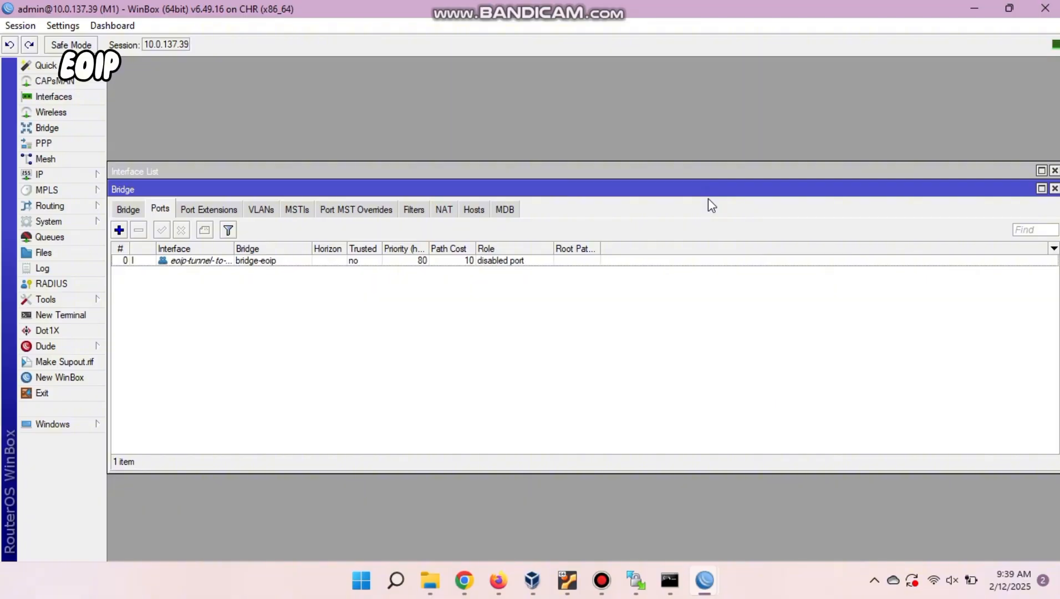
left_click(118, 229)
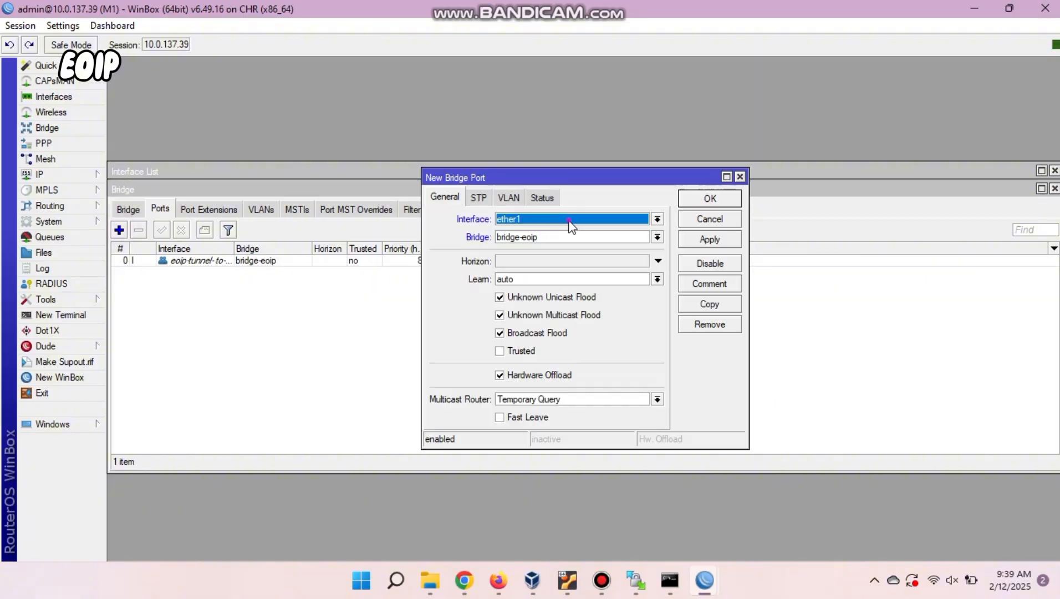
left_click(570, 221)
left_click(553, 274)
left_click(711, 199)
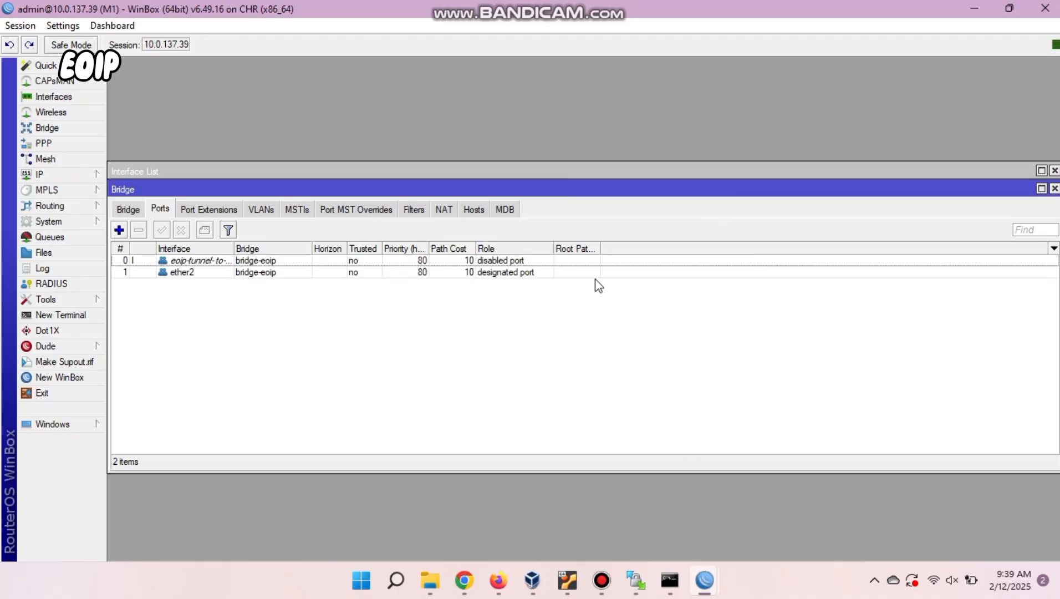
Switch to the M2 router's WinBox session and show its EoIP tunnel list.
mouse_move(705, 581)
left_click(761, 541)
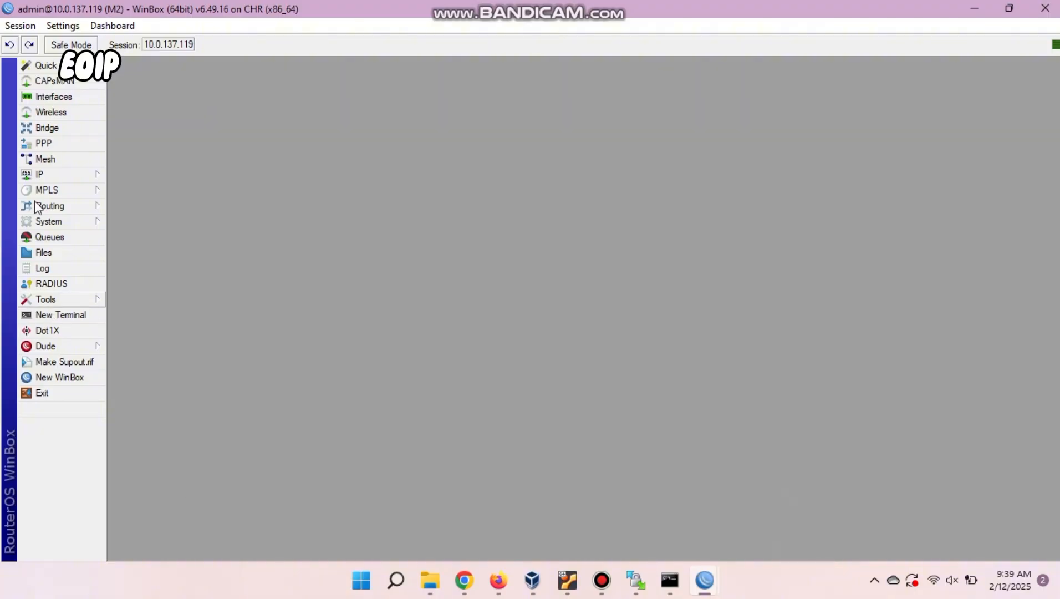
left_click(66, 98)
left_click(283, 190)
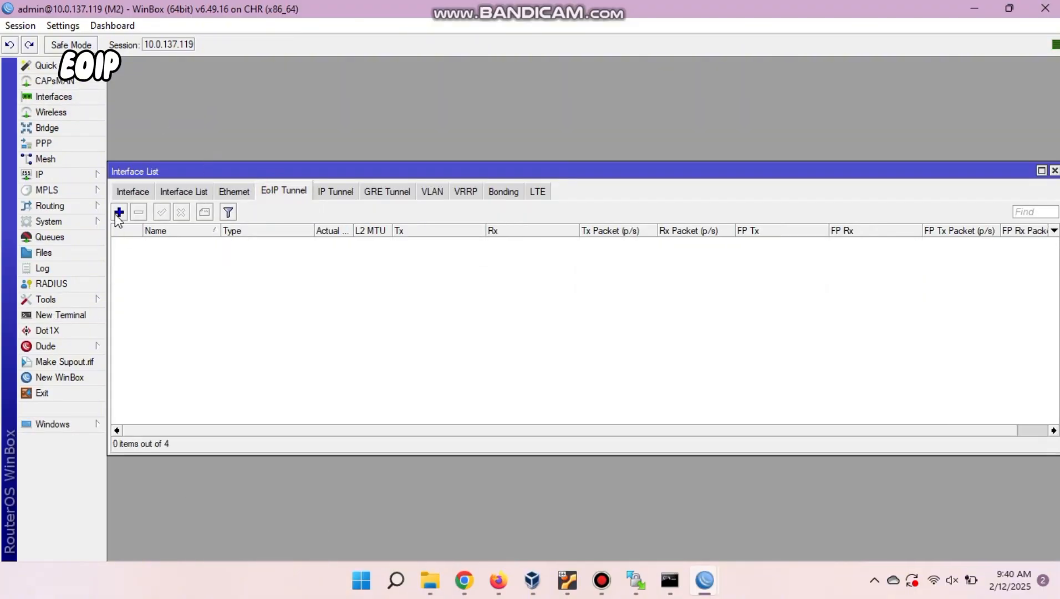
Add a new EoIP tunnel named eoip-tunnel-to-pekalongan.
left_click(119, 213)
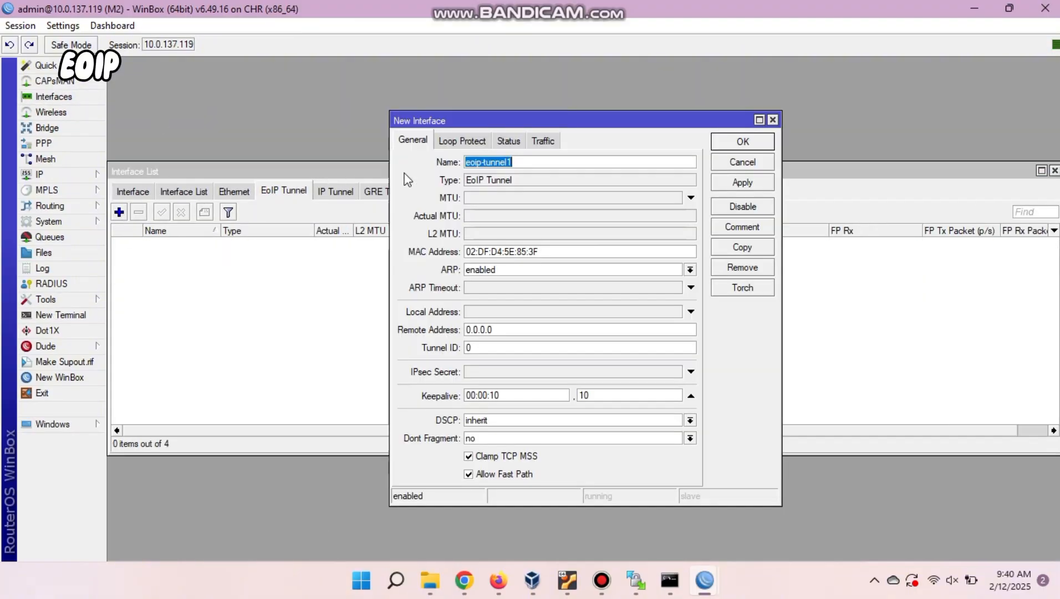
left_click(568, 158)
key("BackSpace")
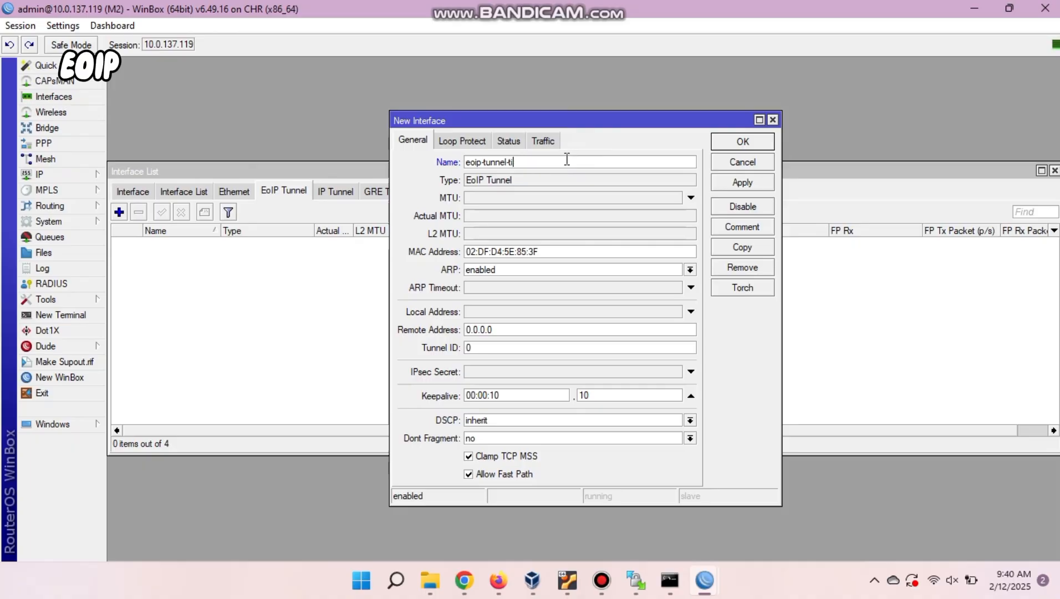
type("-to-pekalongan")
Set the tunnel's local address to 10.0.137.119 and remote address to 10.0.137.39.
left_click(535, 312)
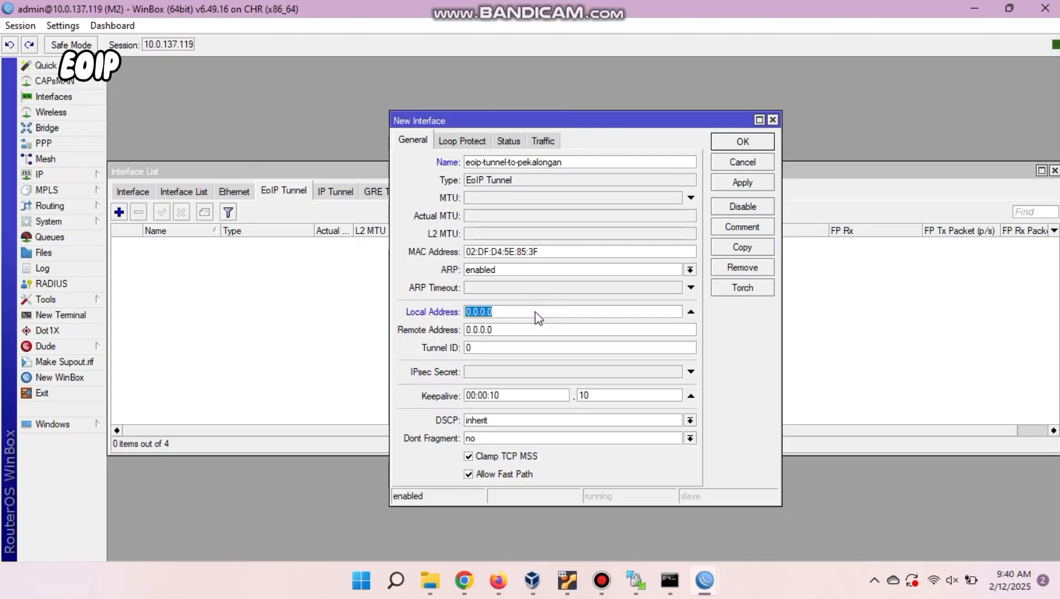
type("10.0.137.")
key("BackSpace")
key("BackSpace")
key("BackSpace")
key("BackSpace")
key("BackSpace")
key("BackSpace")
key("BackSpace")
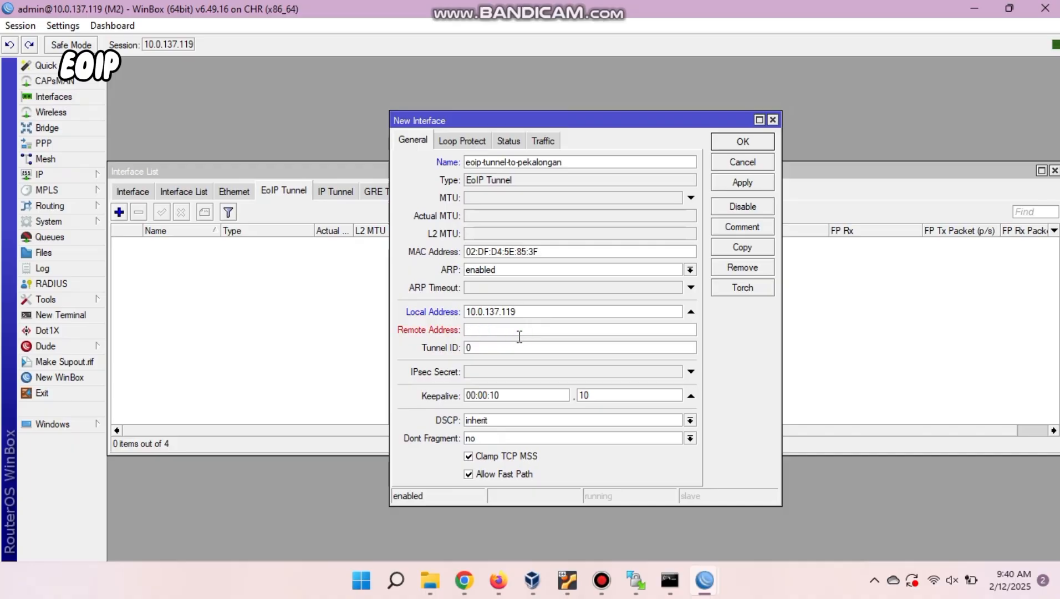
type("10.0.137")
Set tunnel ID 1 and save the tunnel.
double_click(556, 351)
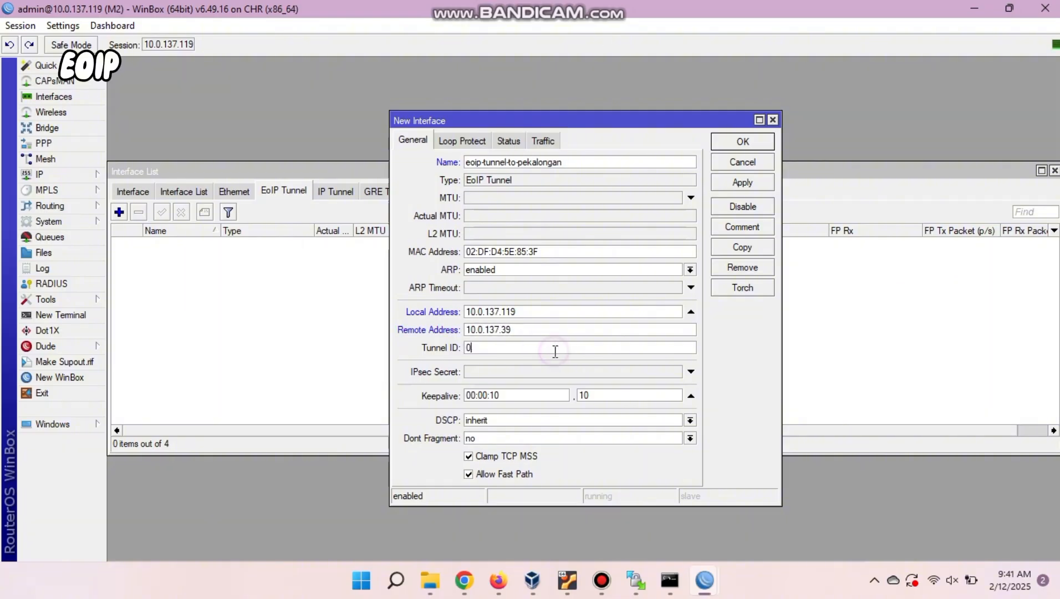
type("1")
left_click(734, 142)
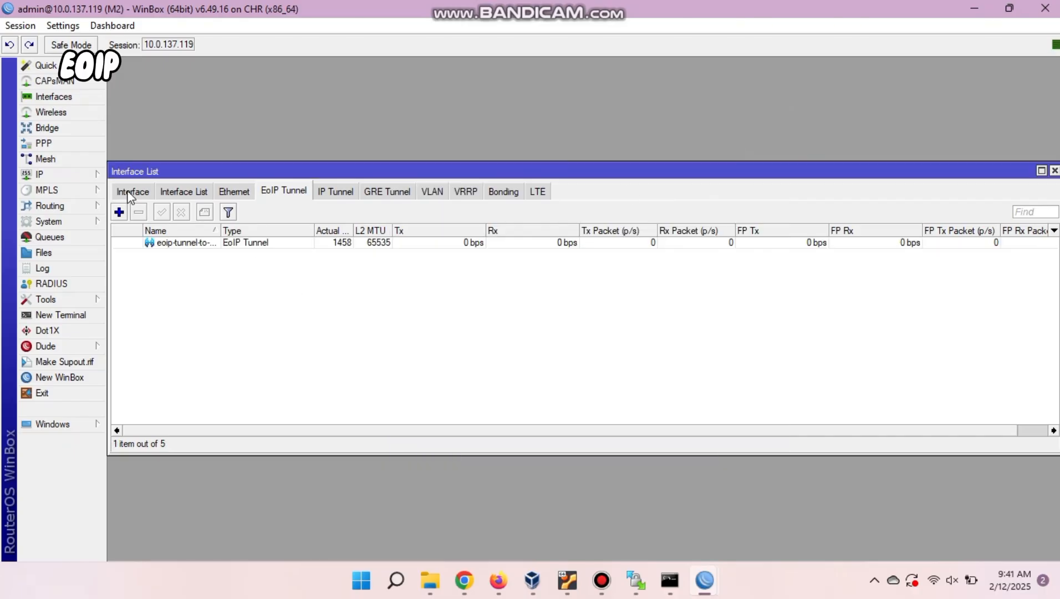
Create a bridge named bridge-eoip on M2.
left_click(142, 190)
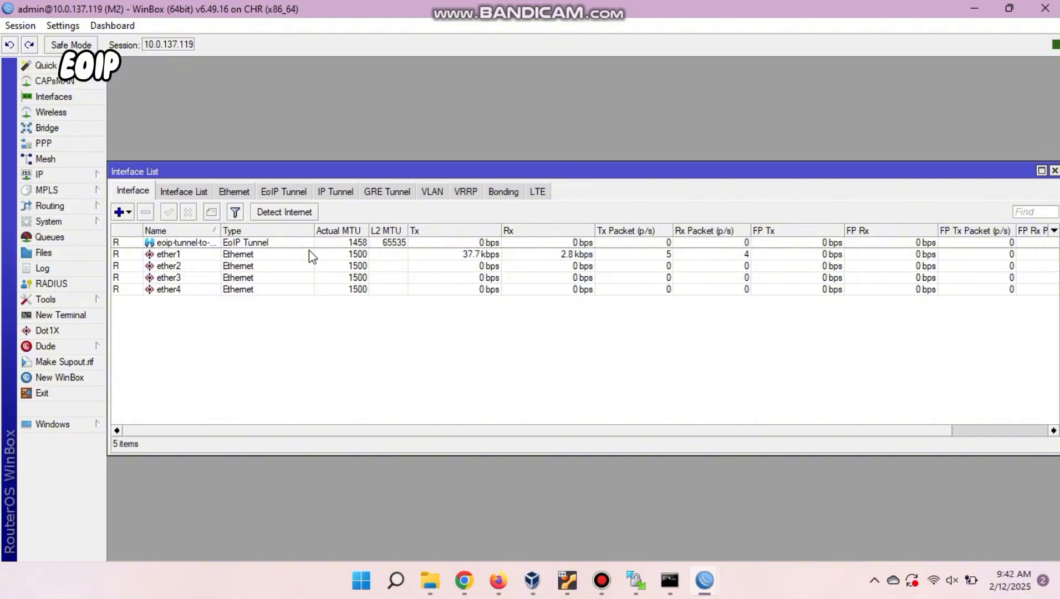
left_click(77, 130)
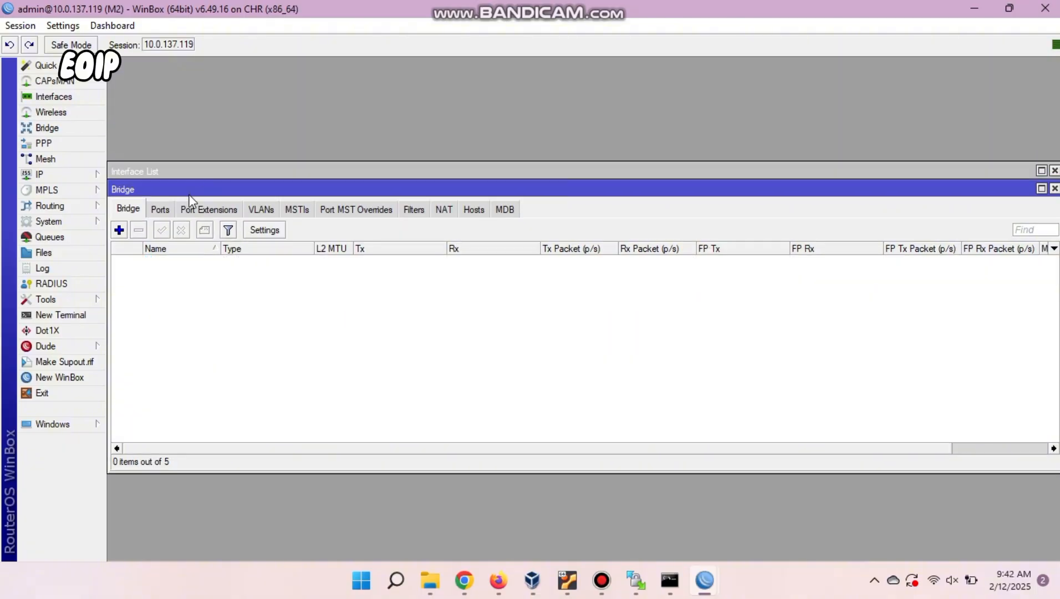
left_click(119, 230)
left_click(578, 186)
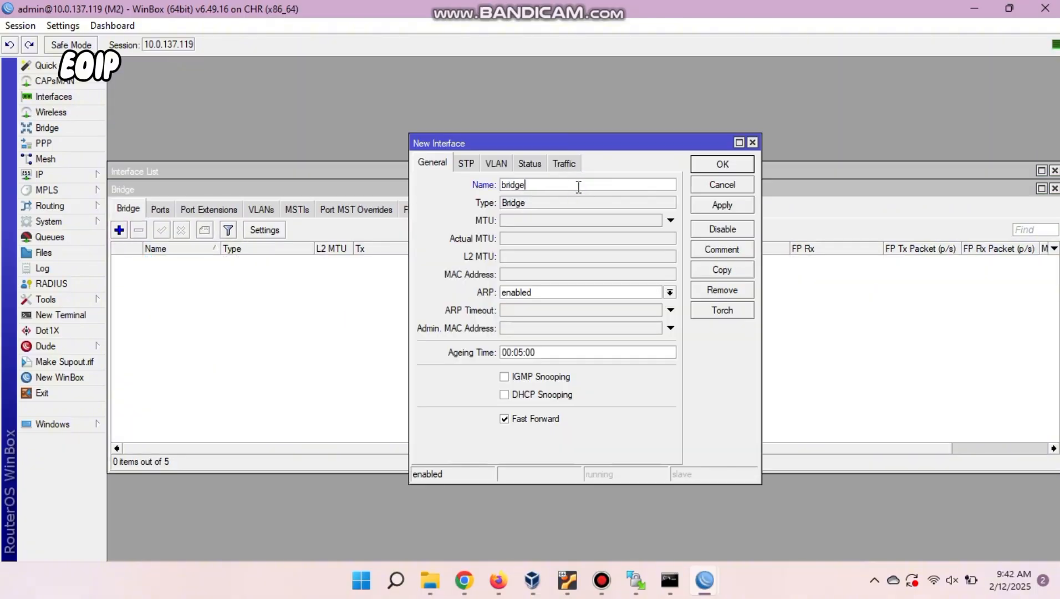
type("-eoip")
left_click(727, 206)
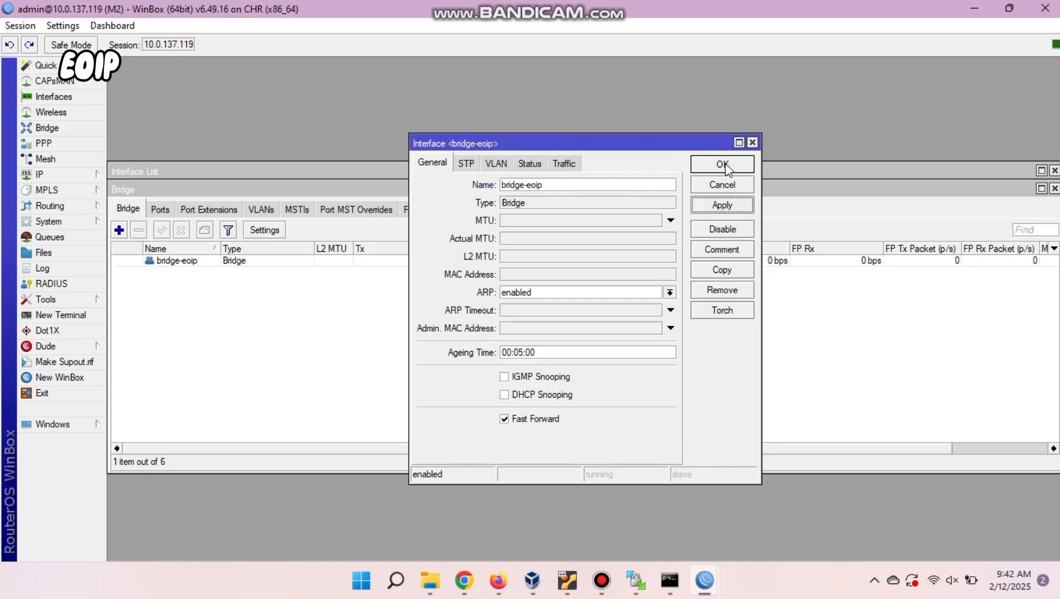
left_click(721, 164)
Add eoip-tunnel-to-pekalongan and ether2 as bridge-eoip ports, then return to PNETLab.
left_click(160, 209)
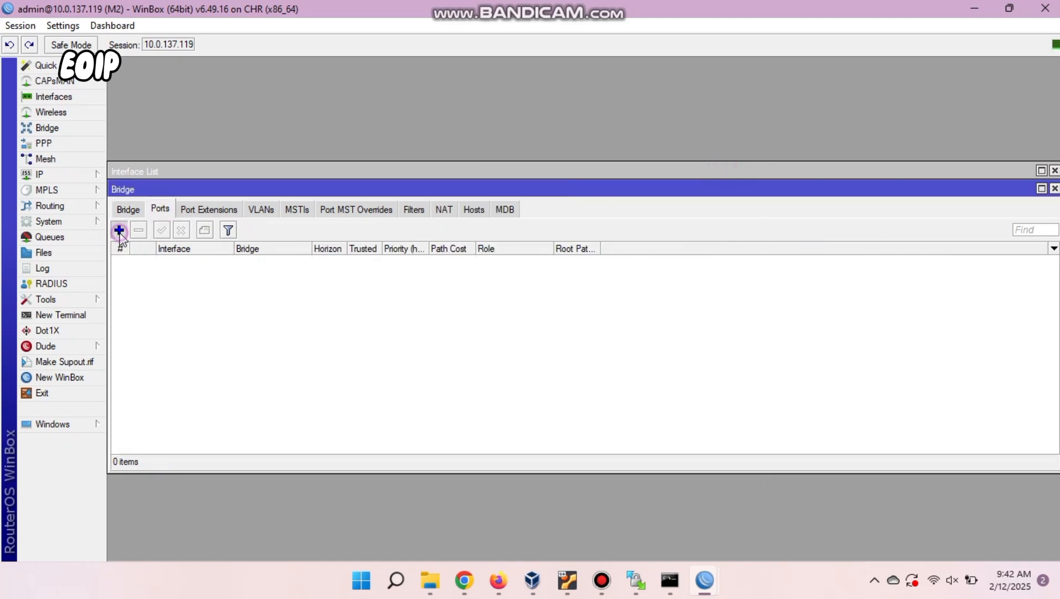
left_click(119, 230)
left_click(518, 218)
left_click(532, 249)
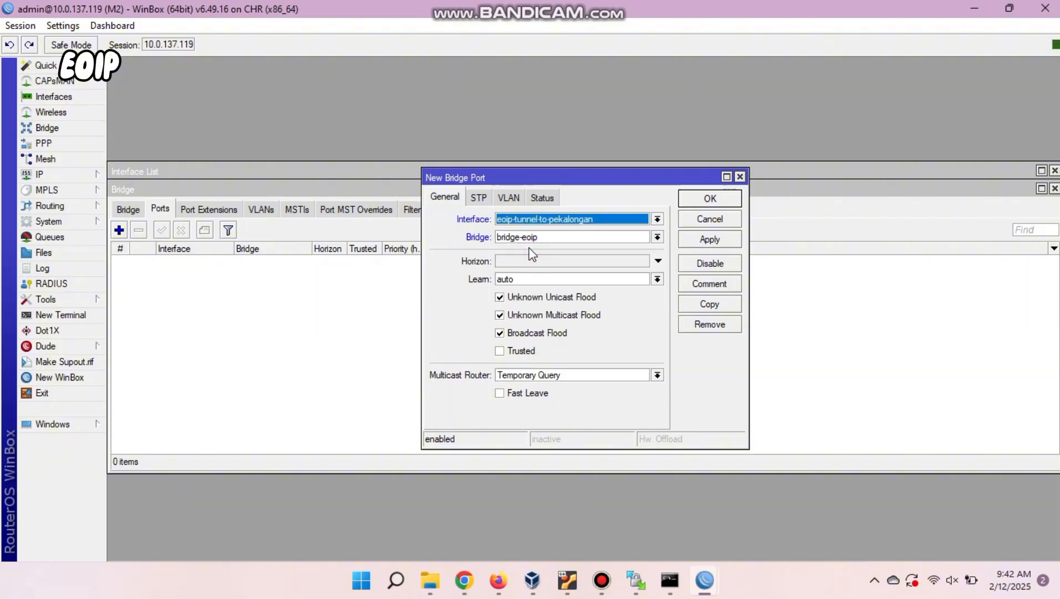
left_click(736, 198)
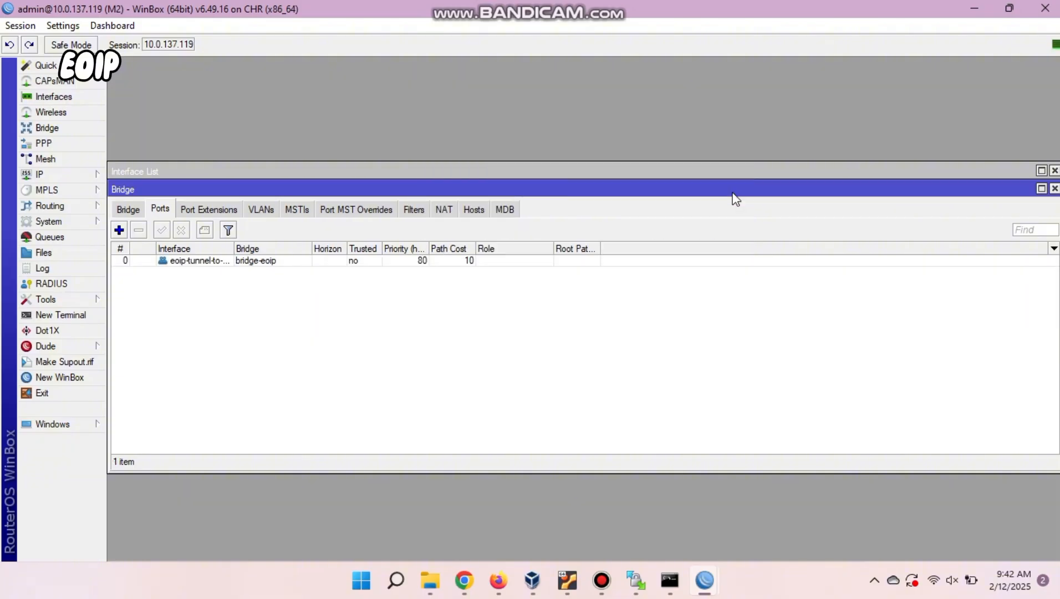
left_click(119, 230)
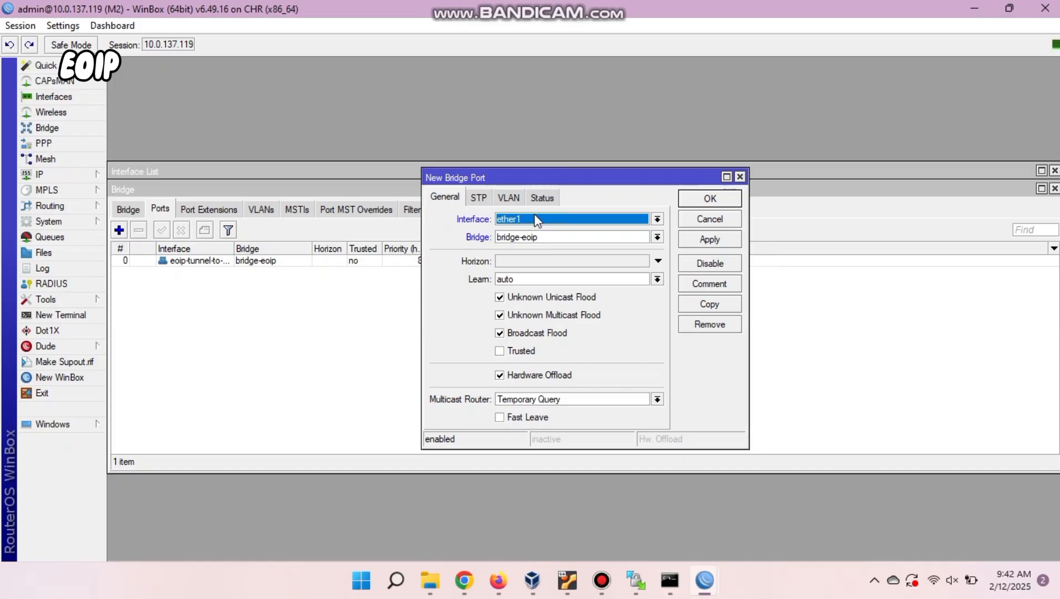
left_click(537, 221)
left_click(535, 270)
left_click(725, 200)
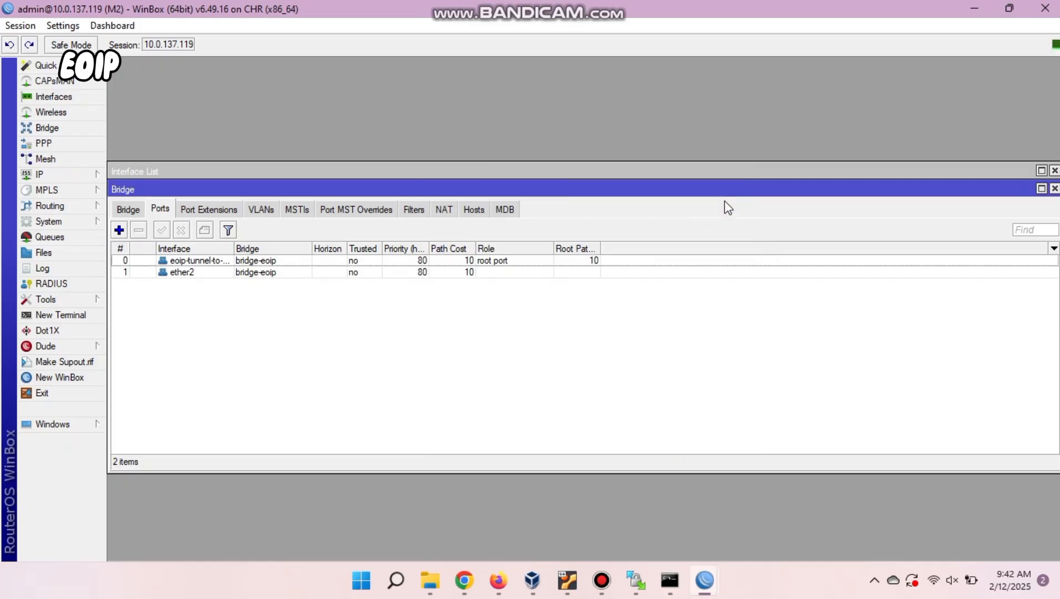
key("alt+Tab")
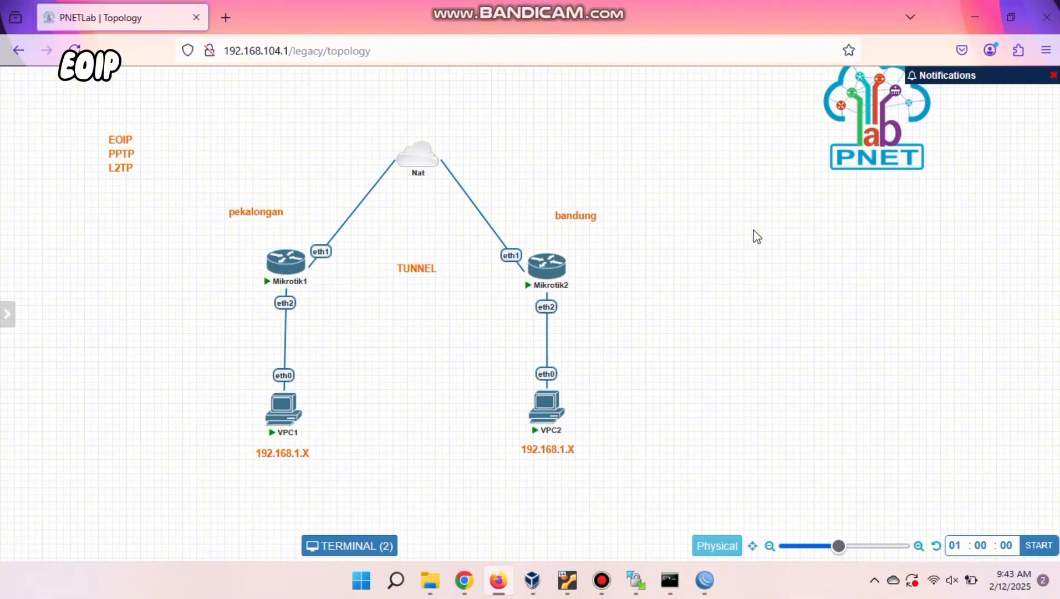
Fix the address label under VPC1 to read 192.168.1.10.
double_click(294, 453)
key("BackSpace")
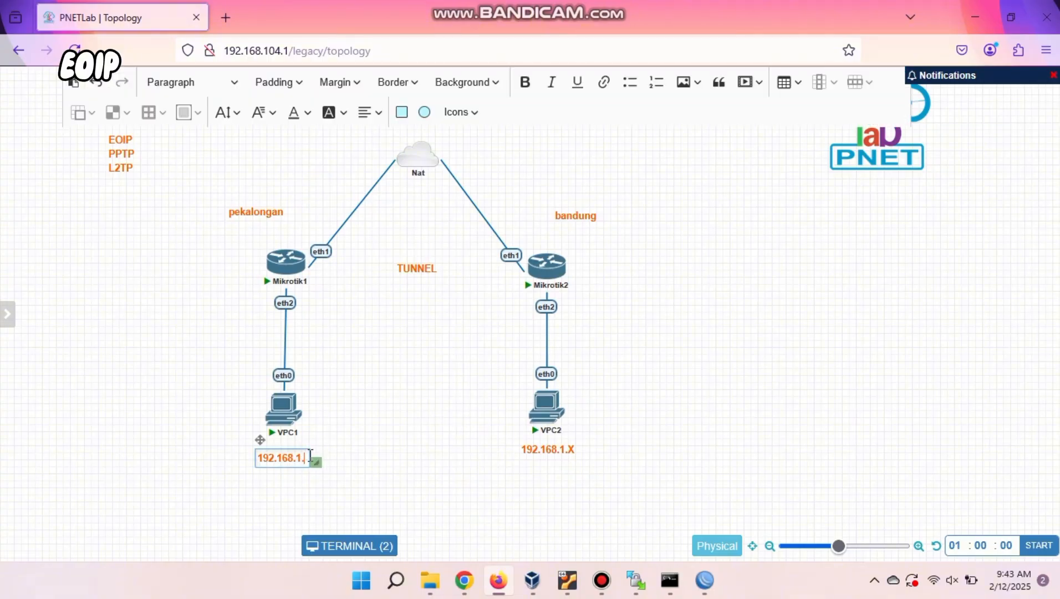
type("10")
left_click(549, 499)
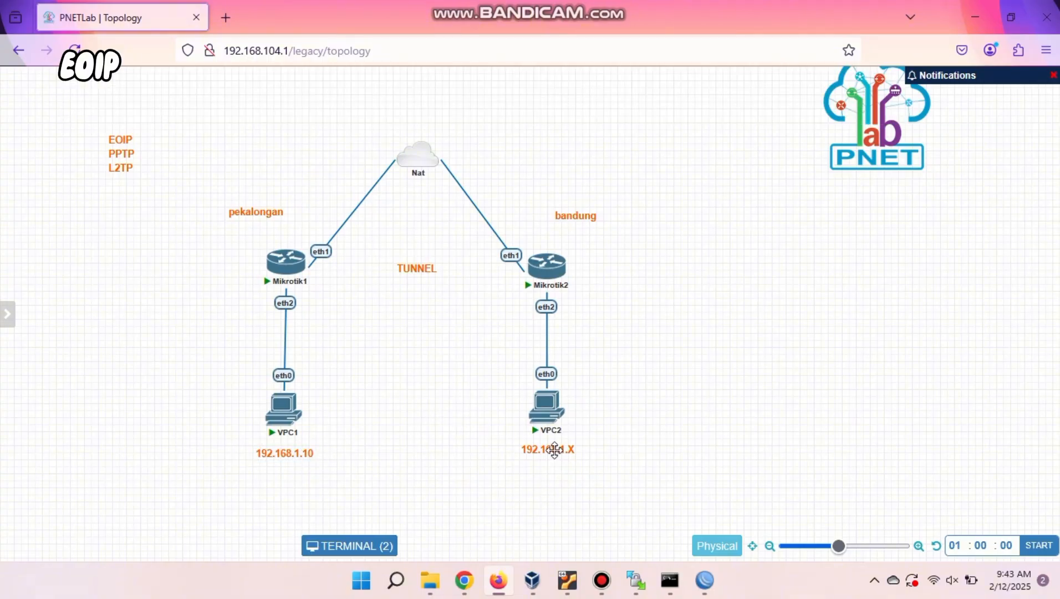
Fix VPC2's label to read 192.168.1.20, then enter 'ip 192.168.1.10' in VPC1's console.
double_click(554, 450)
key("BackSpace")
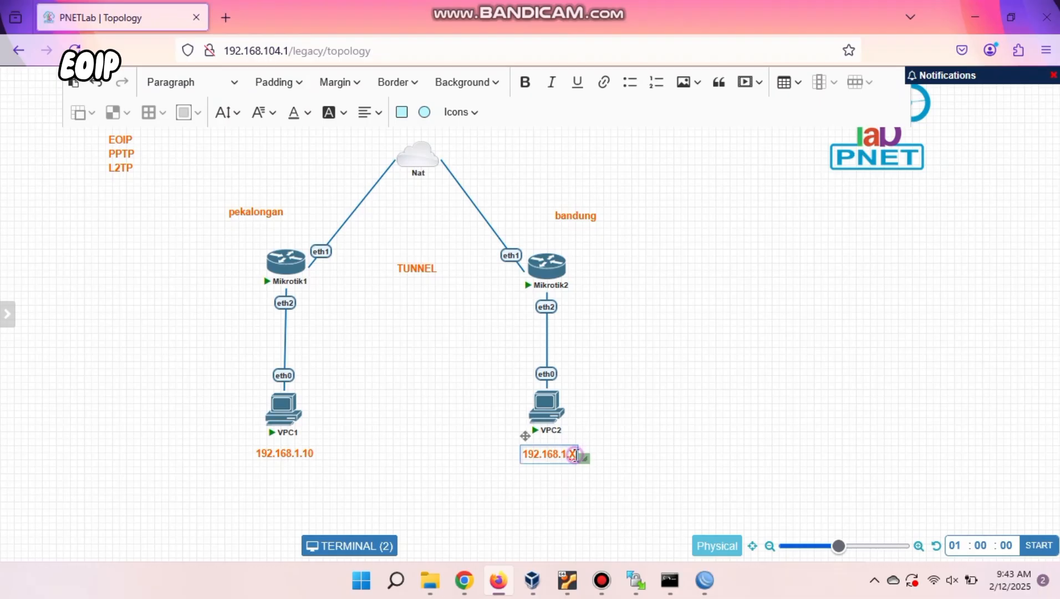
type("20")
left_click(582, 505)
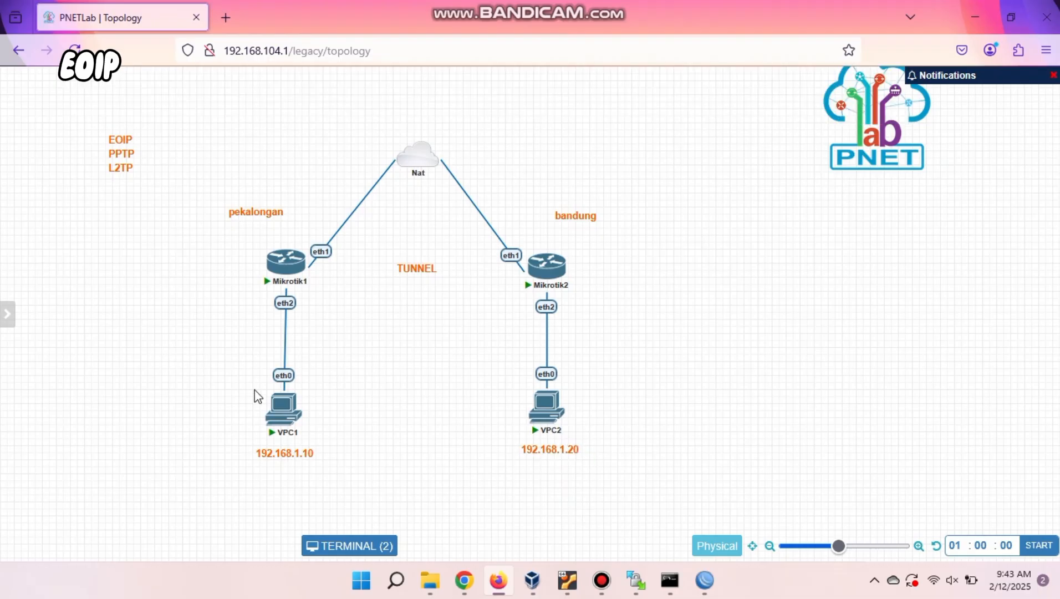
left_click(279, 410)
type("ip 192.168.1.10")
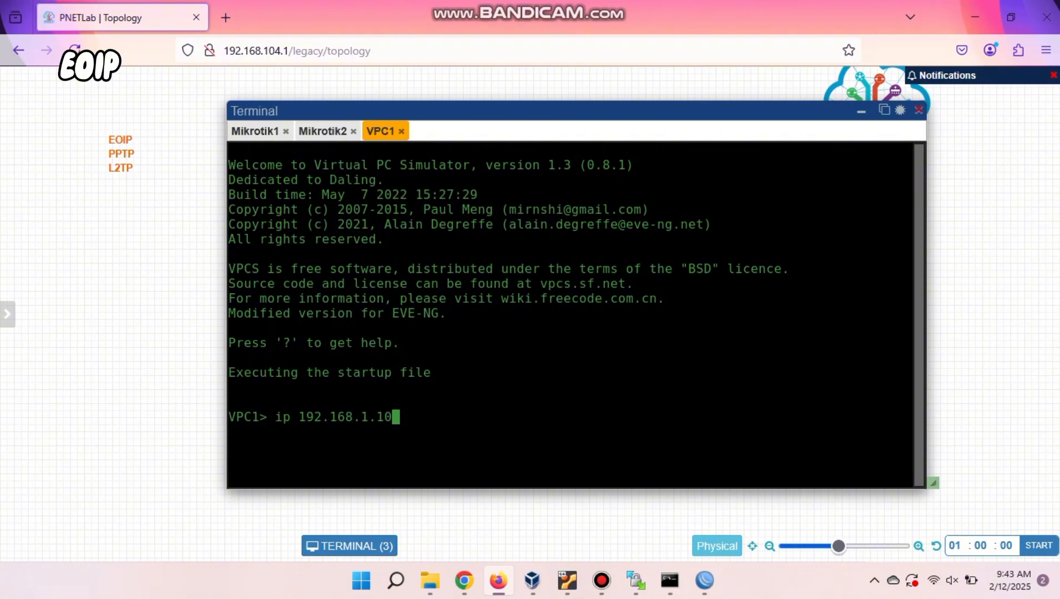
Apply 192.168.1.10 to VPC1 and 192.168.1.20 to VPC2.
key("Return")
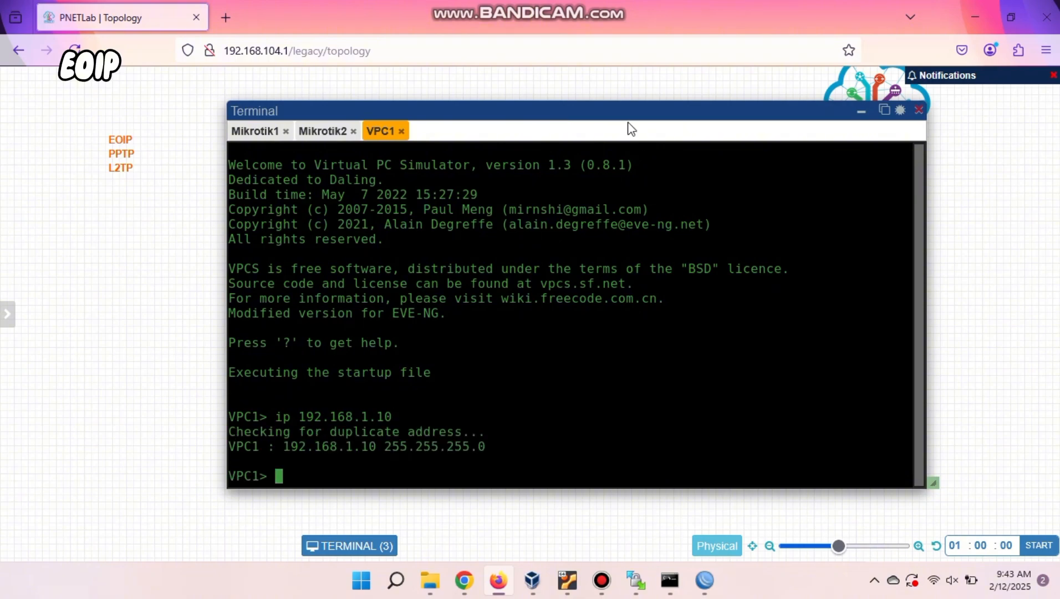
left_click_drag(616, 125, 567, 137)
left_click(547, 395)
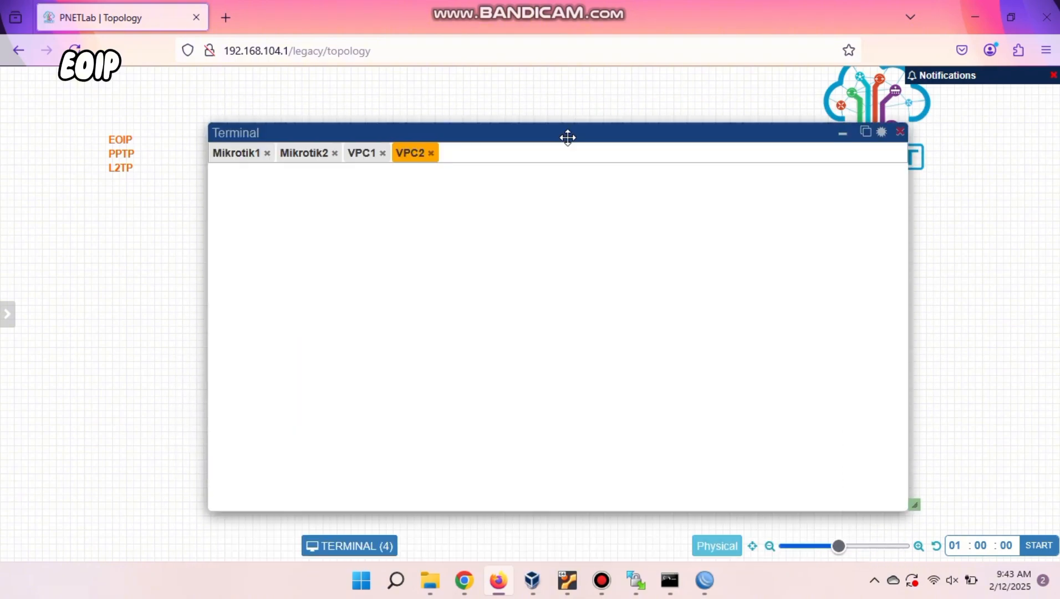
type("ip 19")
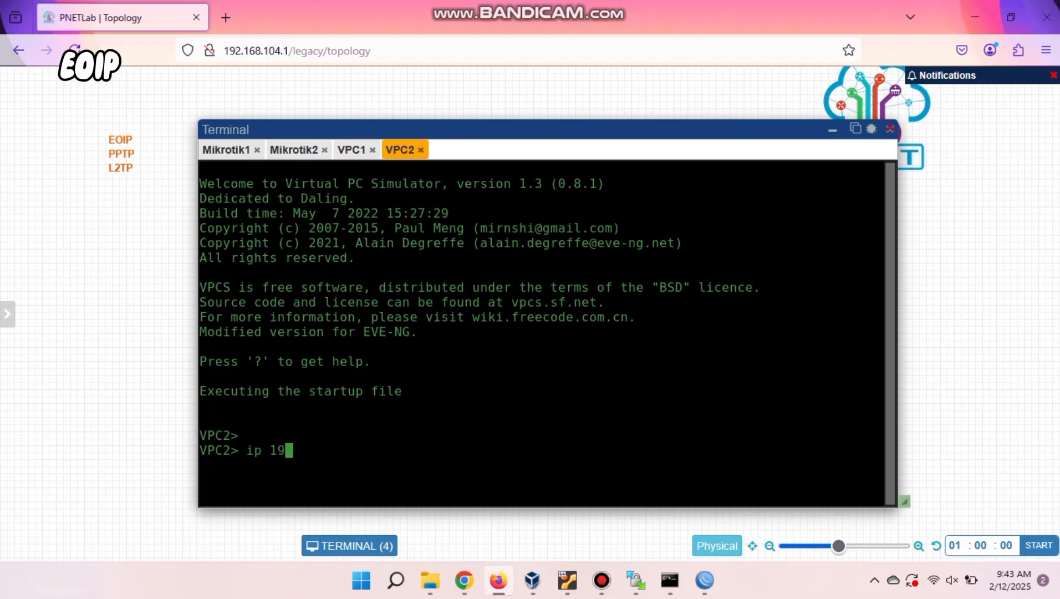
type("2.168.1.20")
key("Return")
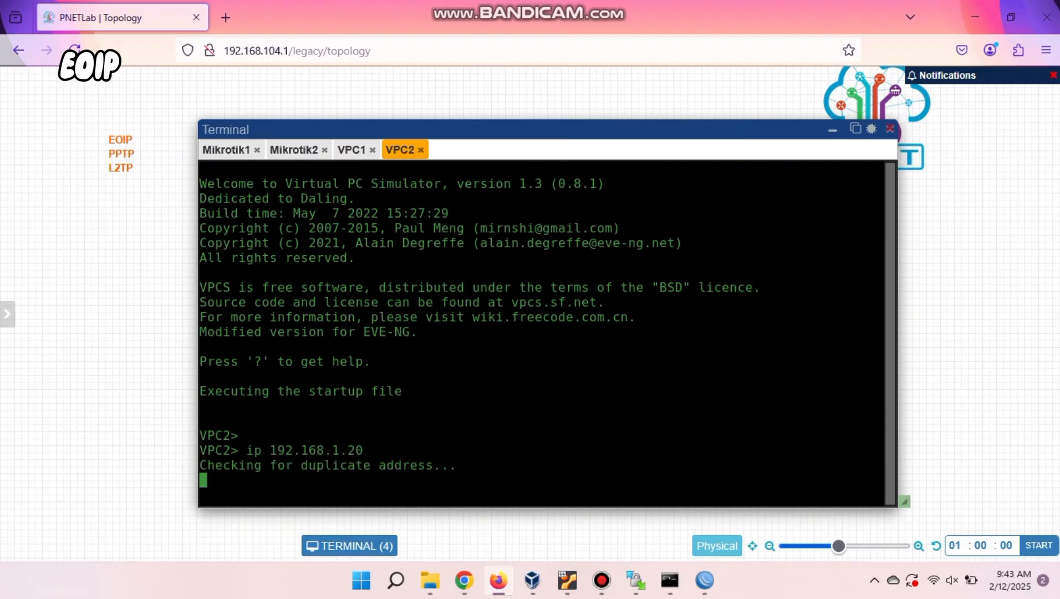
Ping between VPC2 and VPC1 (192.168.1.10 and 192.168.1.20) successfully.
type("ping")
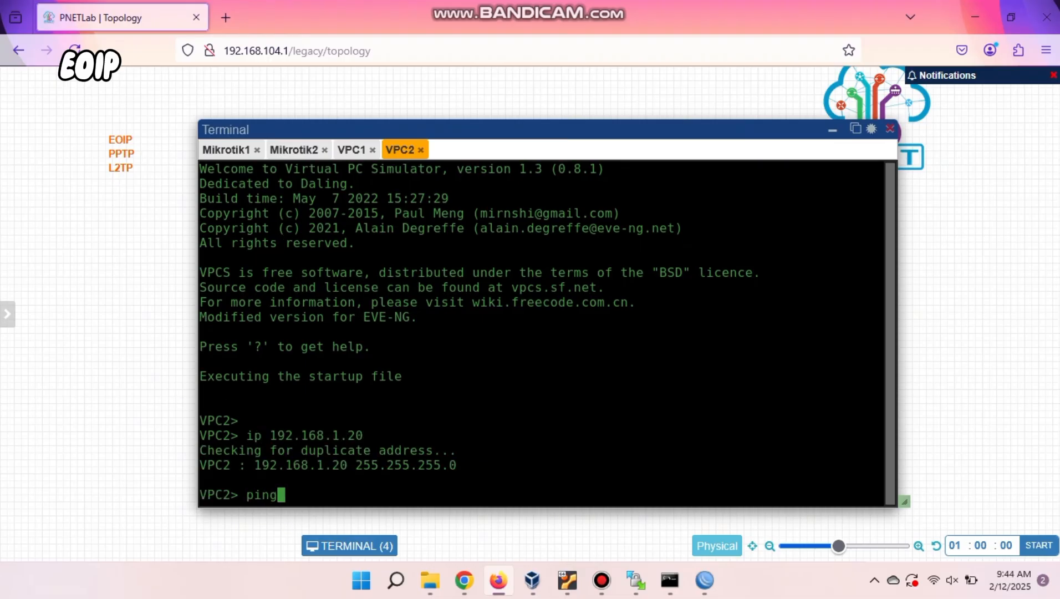
type(" 192.168.1.10")
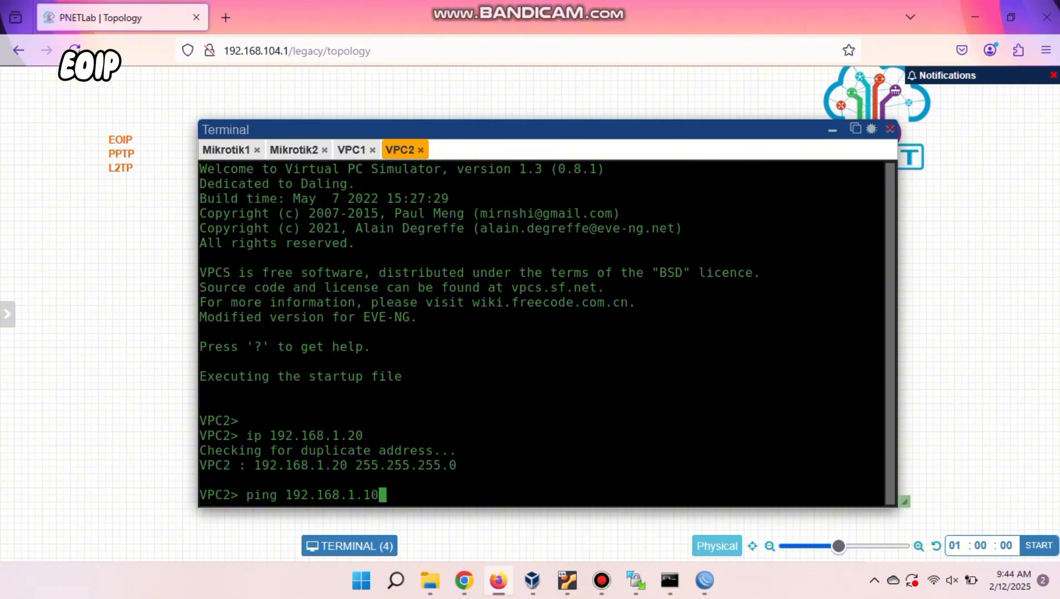
key("Return")
key("ctrl+c")
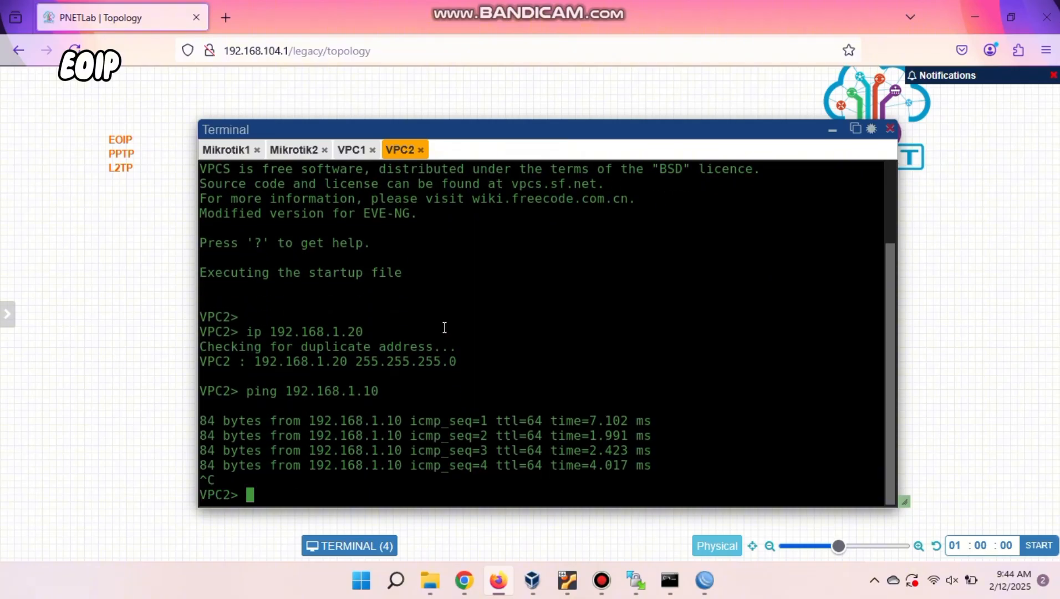
left_click(353, 150)
type("ping 192.168.1.20")
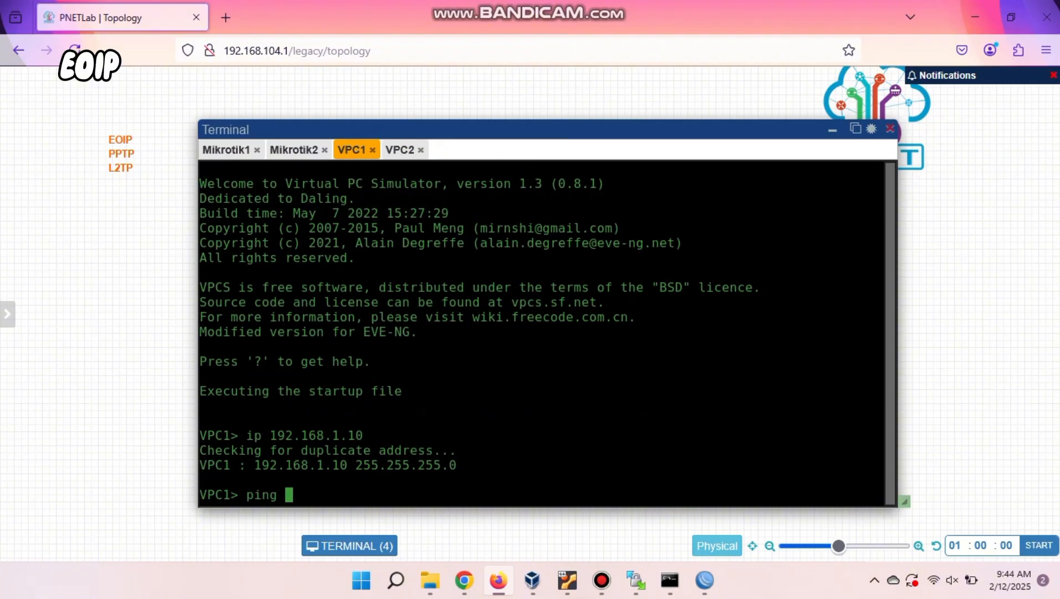
key("Return")
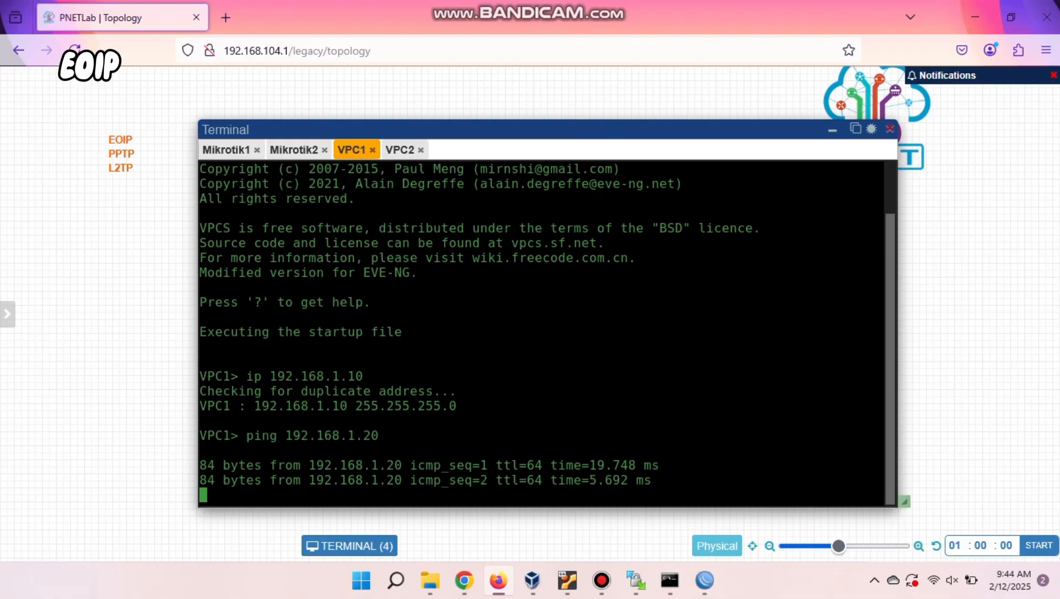
Ping 8.8.8.8 from VPC1, which reports no gateway.
left_click(832, 130)
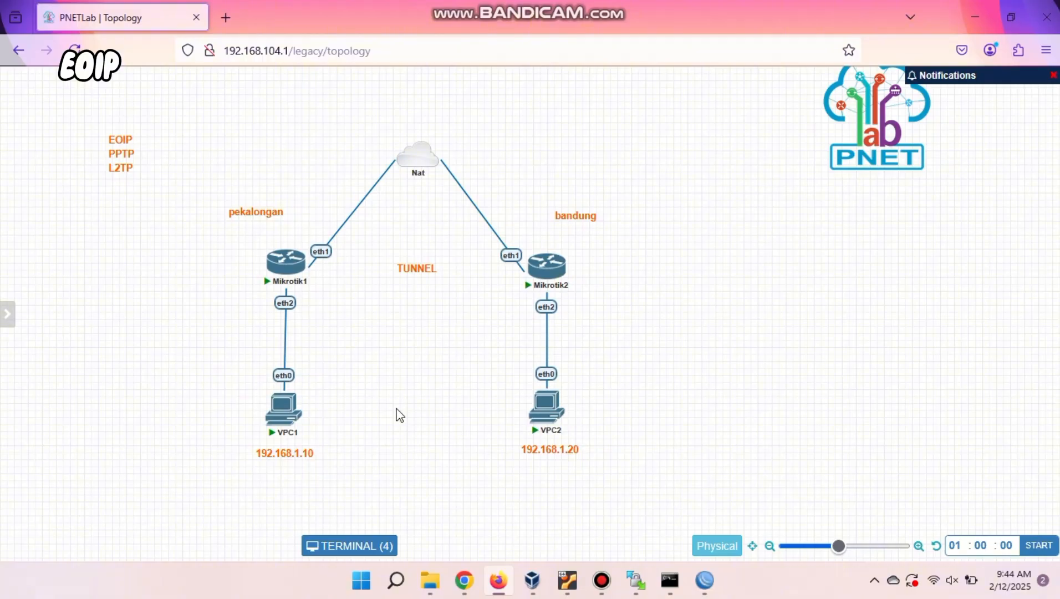
left_click(282, 406)
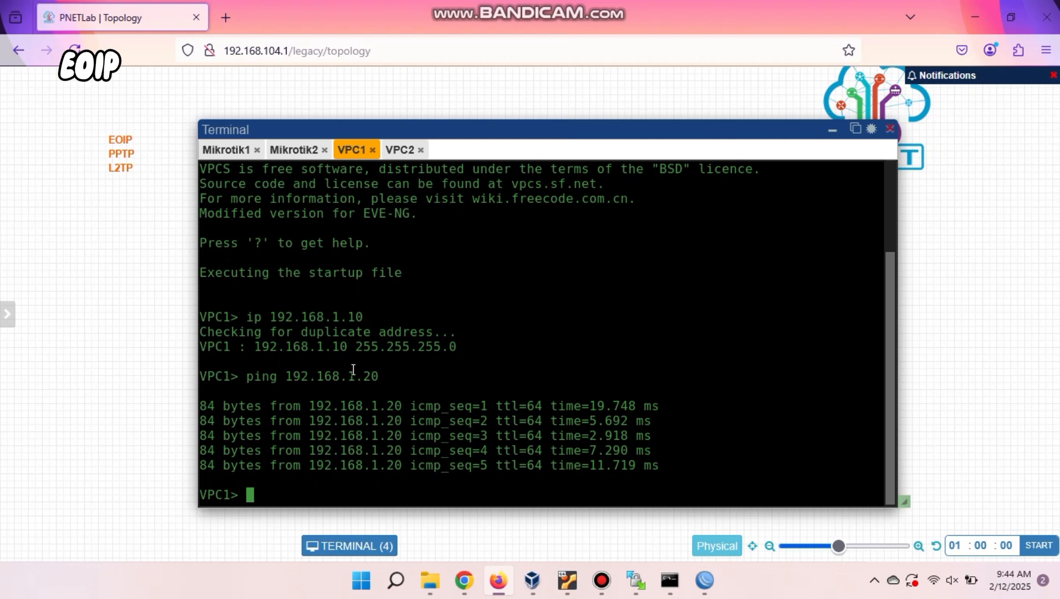
type("ping 8.8.8.8")
key("Return")
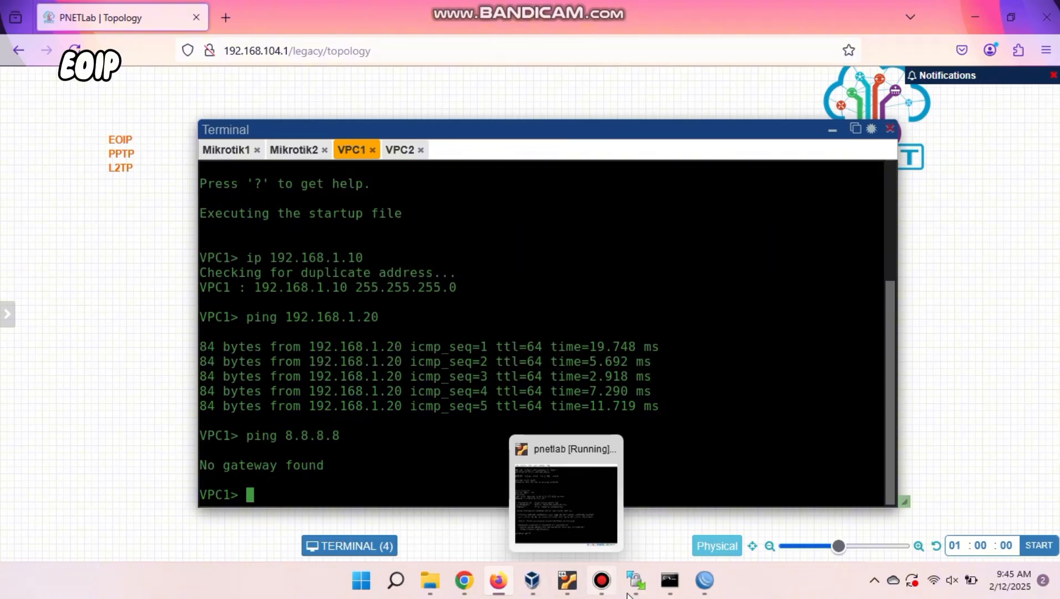
On M1, add address 192.168.1.1/24 on interface bridge-eoip.
mouse_move(704, 580)
left_click(667, 533)
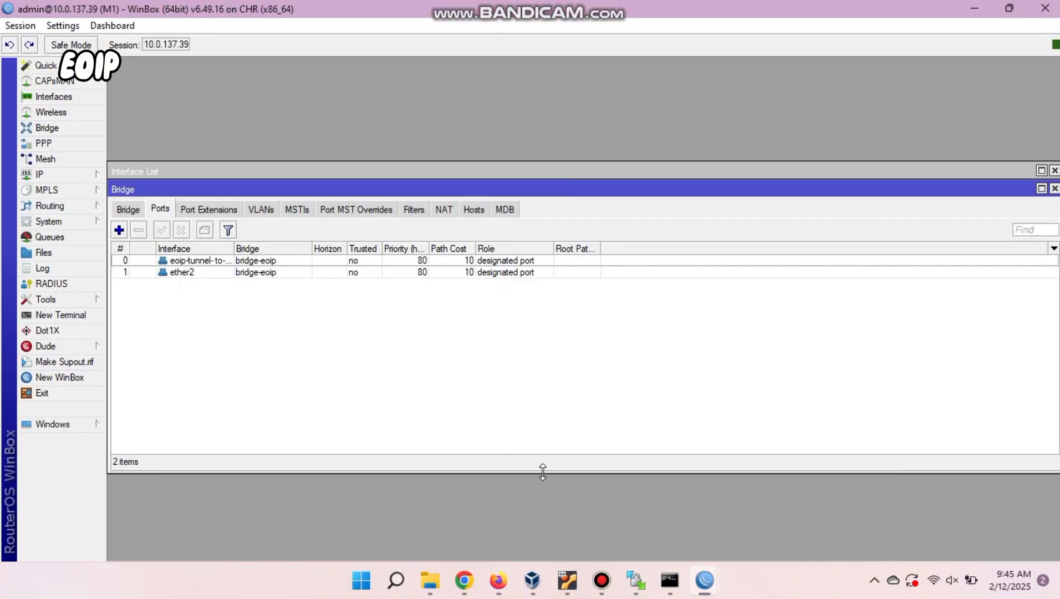
left_click(78, 177)
left_click(152, 190)
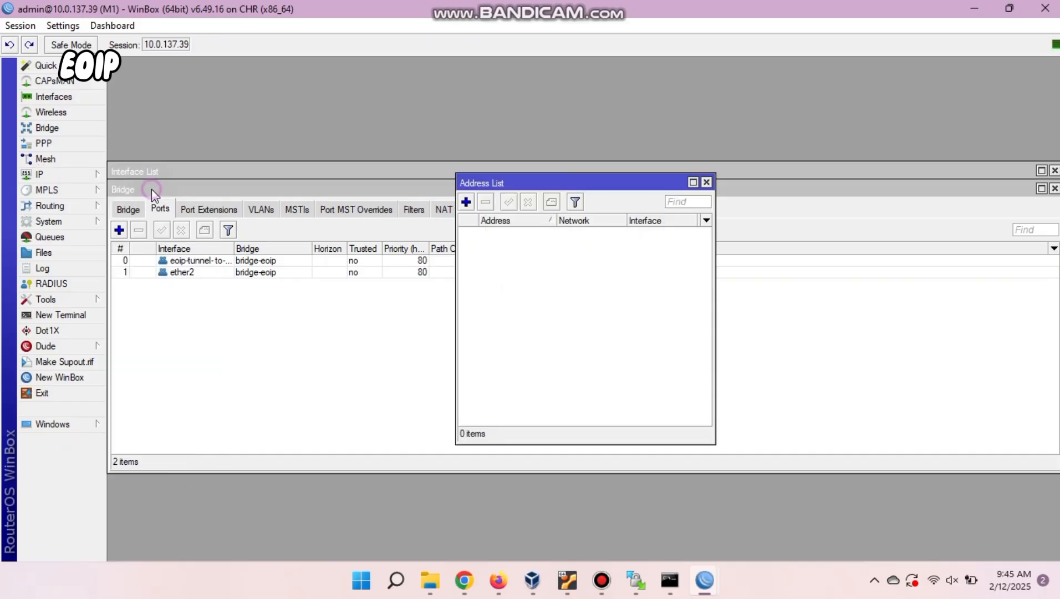
left_click(467, 202)
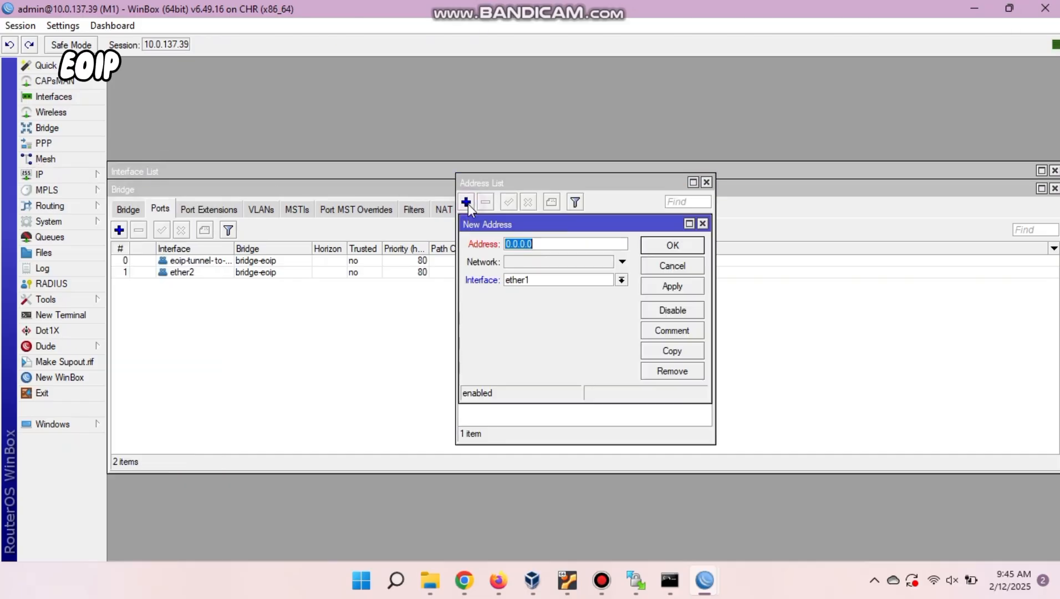
left_click(600, 279)
left_click(584, 302)
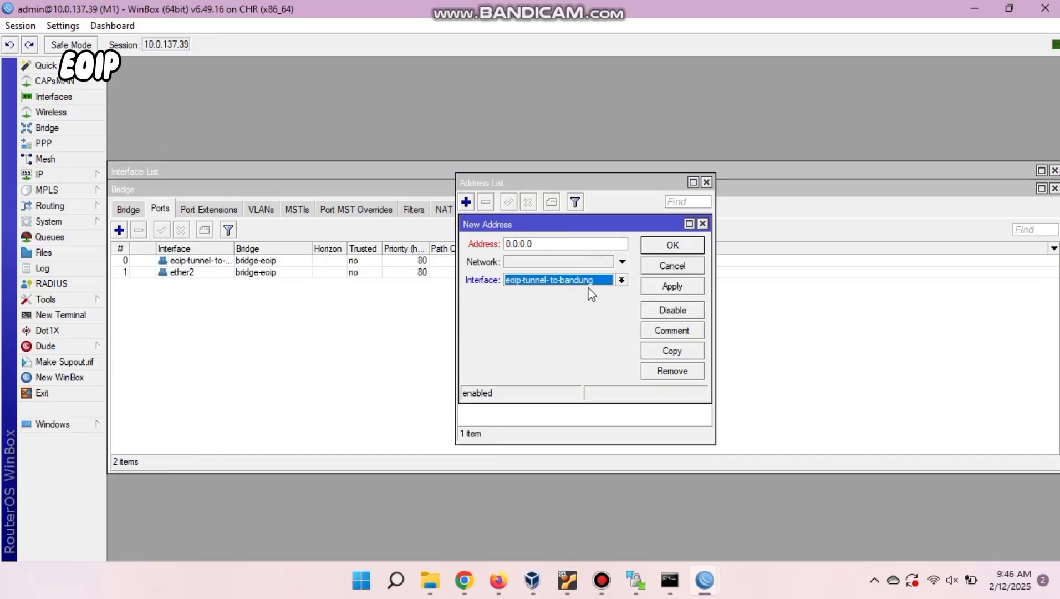
left_click(586, 284)
left_click(576, 293)
left_click(542, 243)
type("192.1")
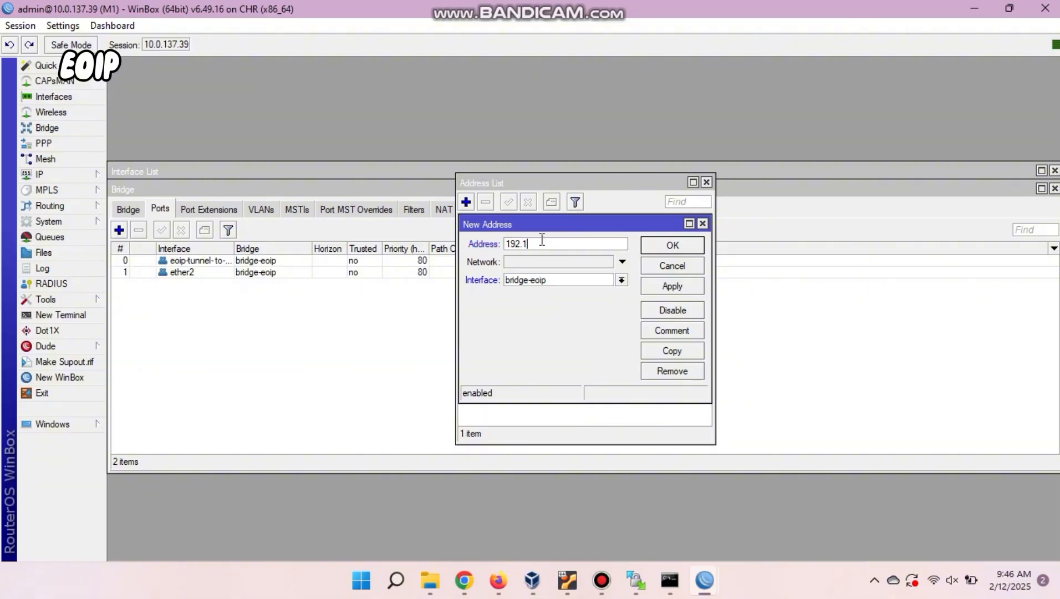
type("68.1.1/24")
left_click(681, 246)
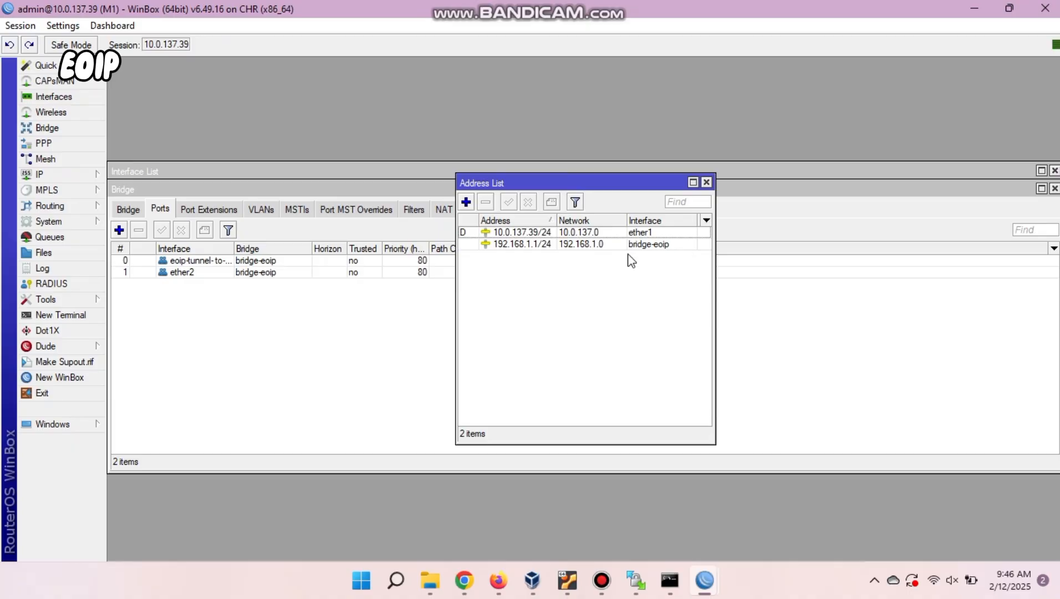
left_click(397, 173)
left_click(132, 190)
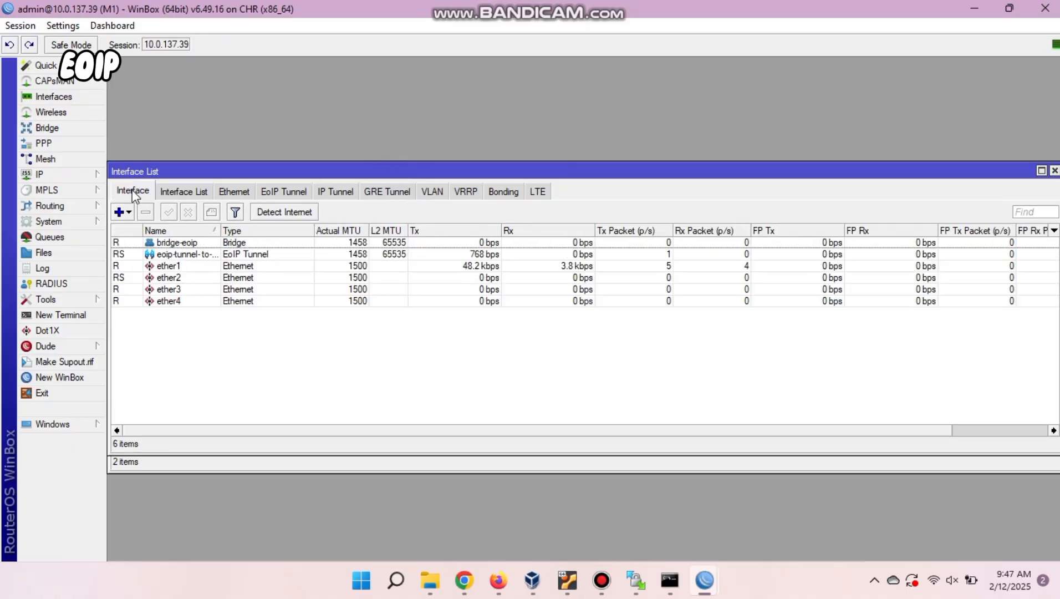
On M2, add address 192.168.1.2/24 on interface bridge-eoip.
mouse_move(704, 580)
left_click(762, 525)
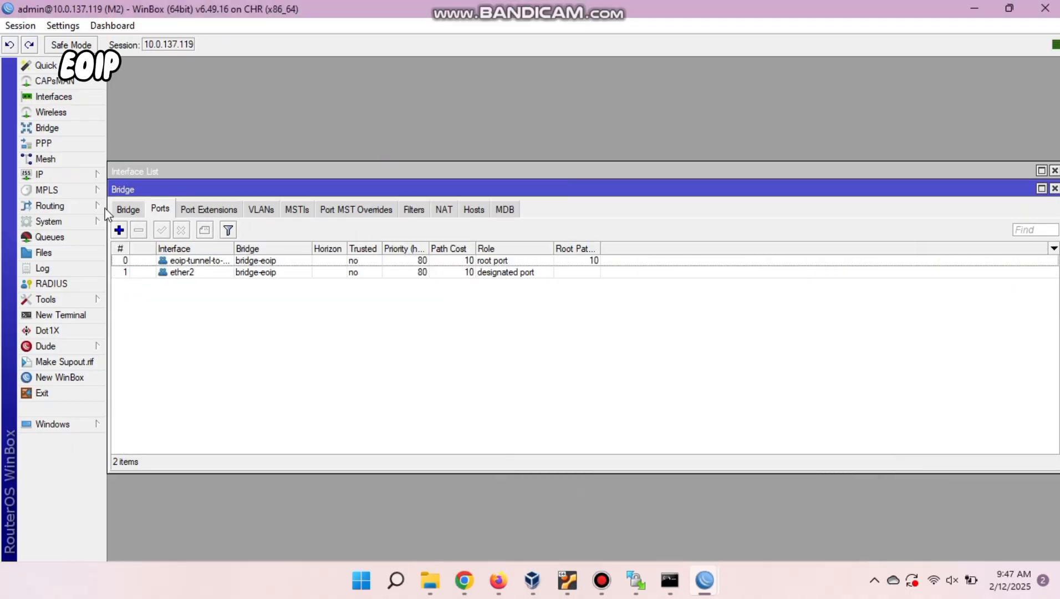
left_click(74, 176)
left_click(131, 193)
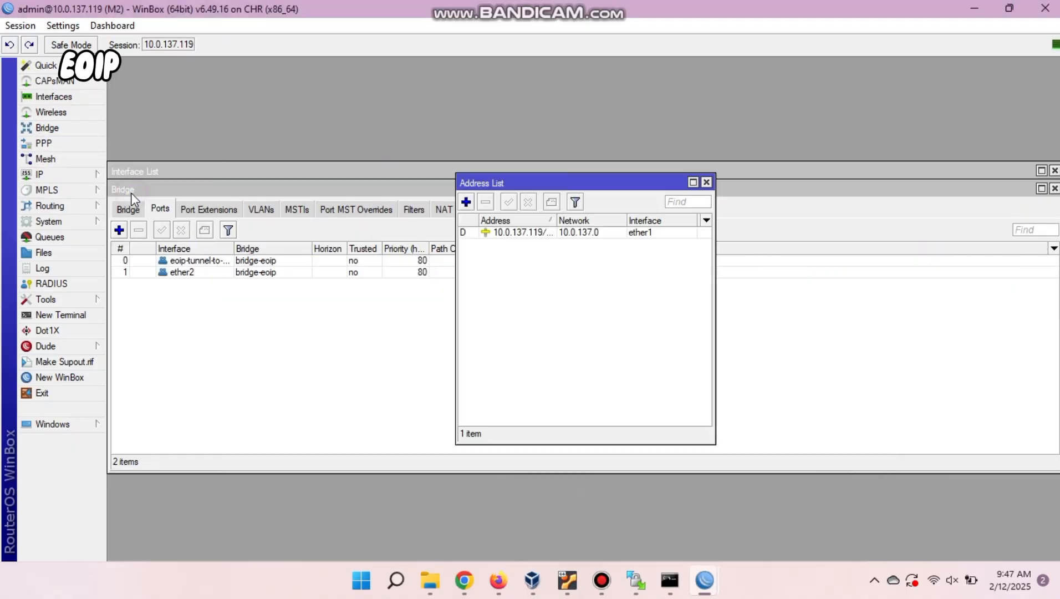
left_click(466, 202)
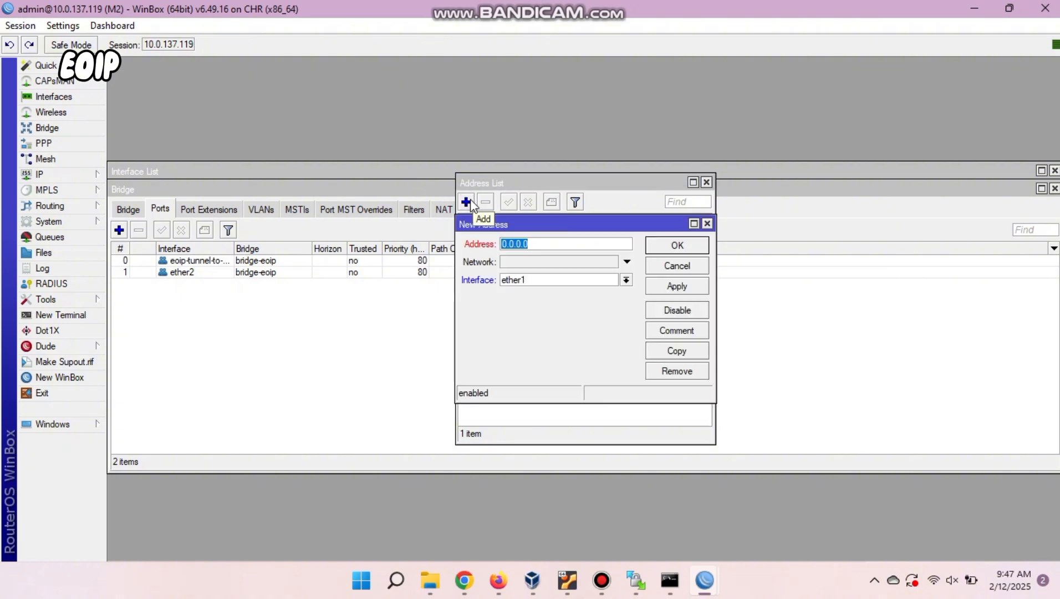
left_click(531, 279)
left_click(530, 289)
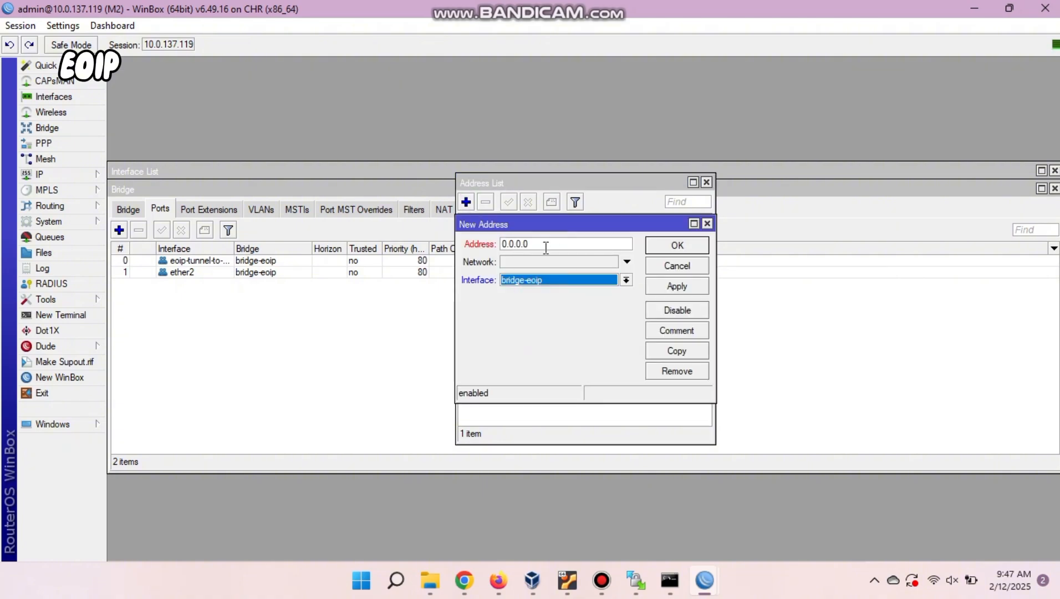
left_click(546, 246)
key("BackSpace")
key("BackSpace")
key("BackSpace")
key("BackSpace")
key("BackSpace")
key("BackSpace")
key("BackSpace")
type("192.168.")
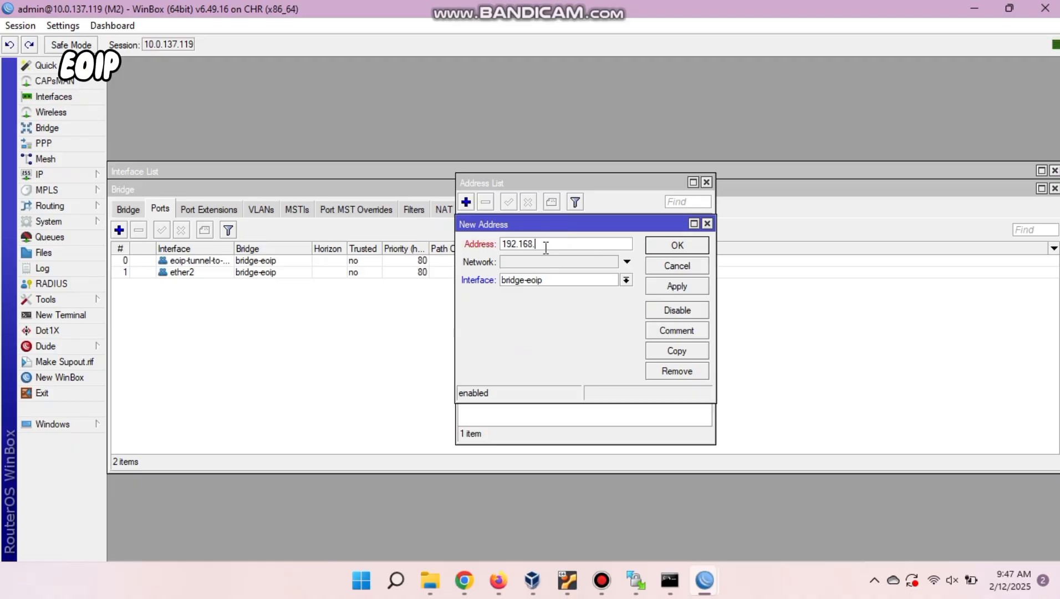
type("1.2/24")
left_click(690, 245)
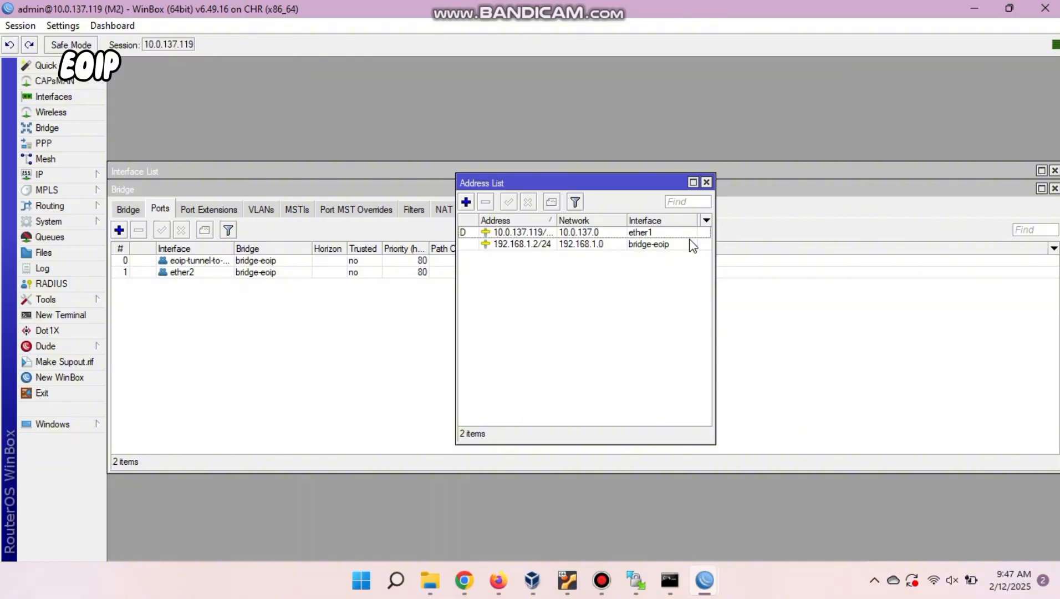
left_click(67, 174)
left_click(199, 256)
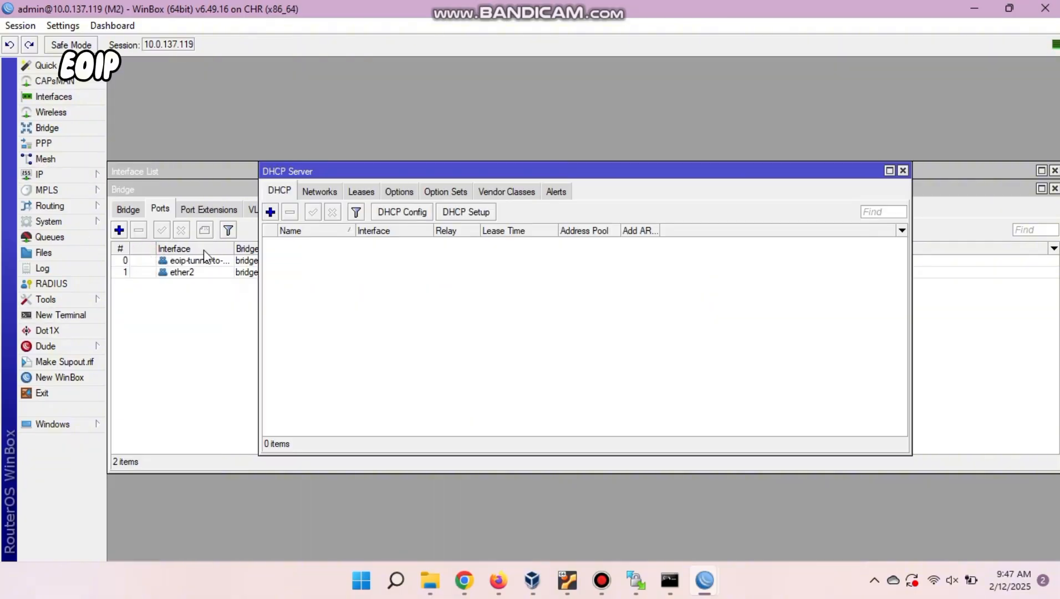
Run DHCP Setup on M2's bridge-eoip with gateway 192.168.1.2 and 00:10:00 leases.
left_click(465, 211)
left_click(610, 306)
left_click(614, 327)
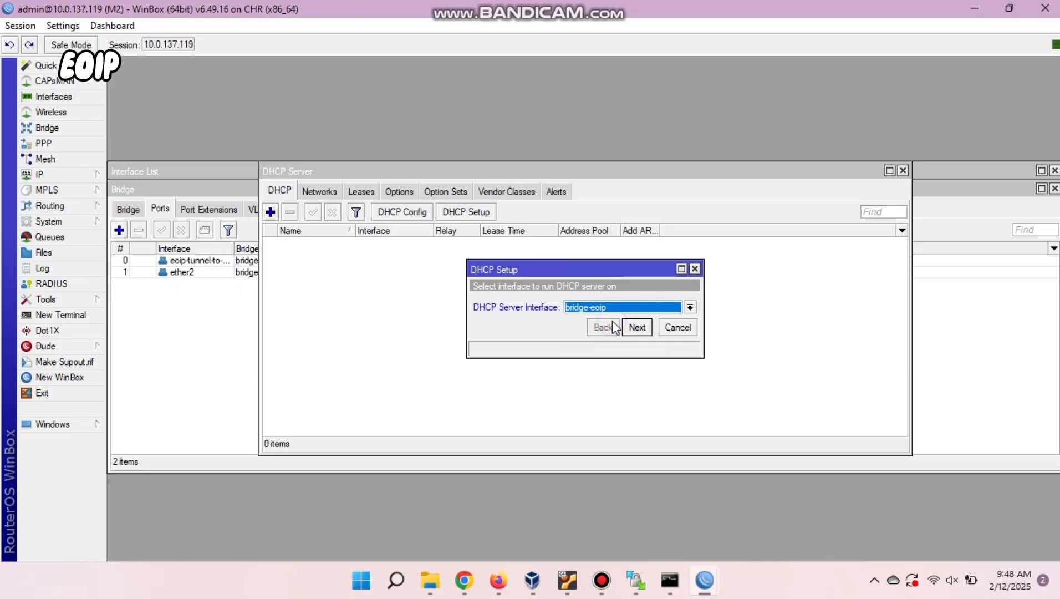
left_click(640, 328)
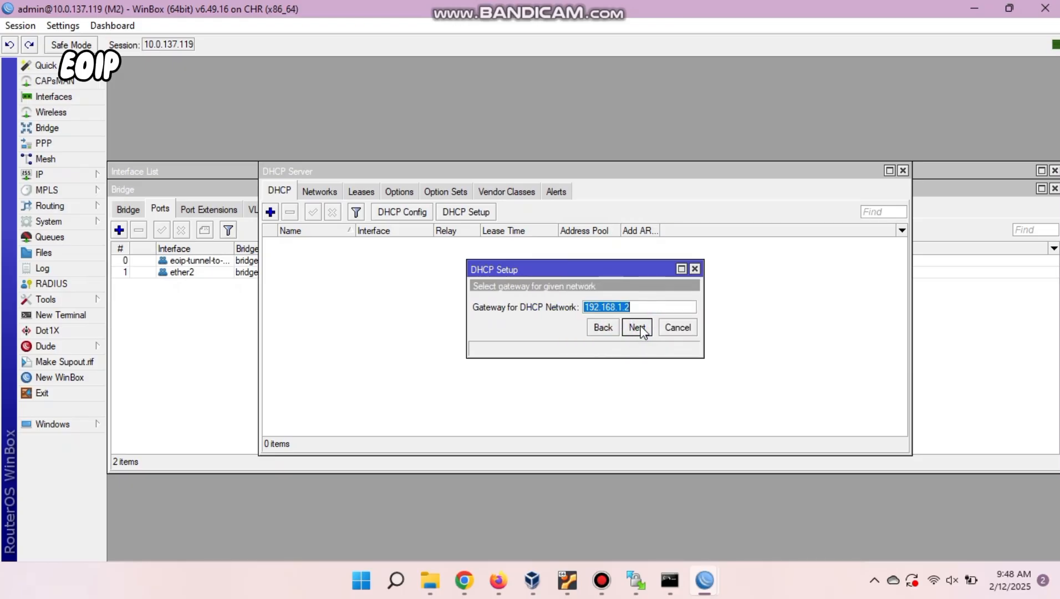
left_click(637, 328)
left_click(637, 328)
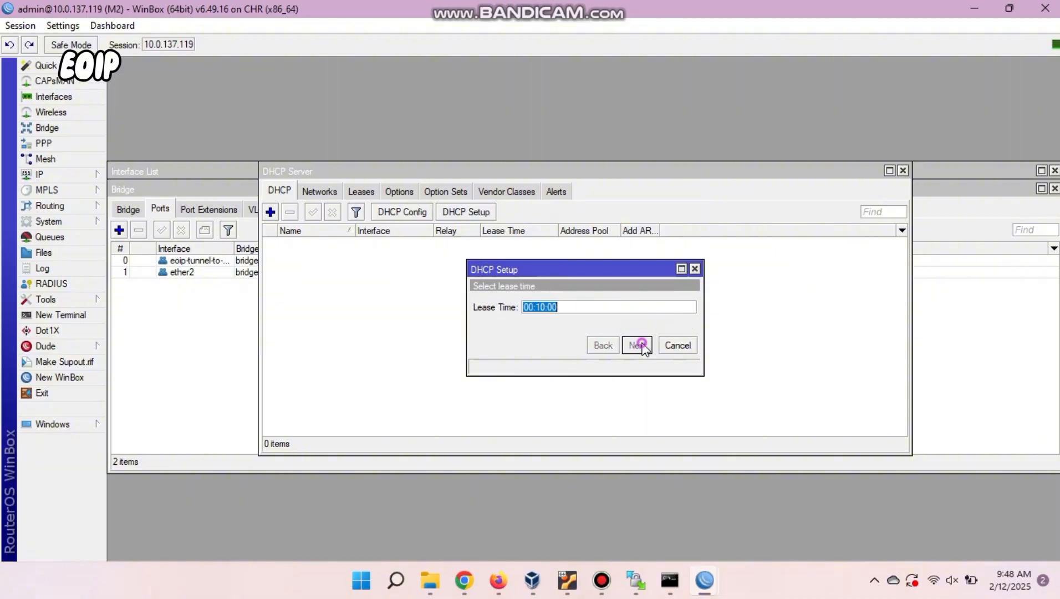
left_click(637, 328)
left_click(587, 305)
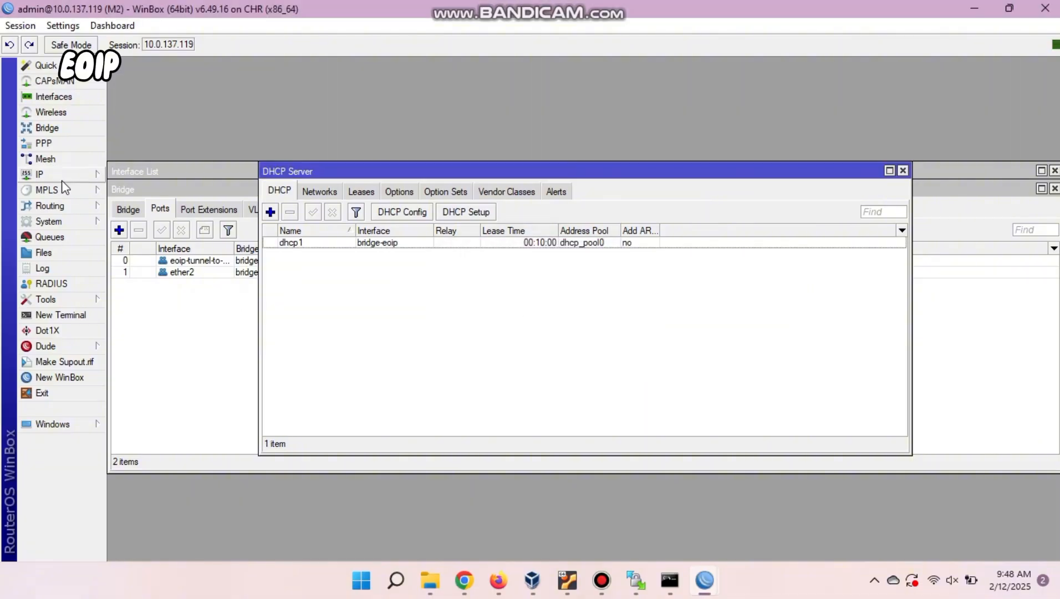
Show M2's empty firewall NAT rule list.
left_click(38, 174)
left_click(141, 284)
left_click(296, 193)
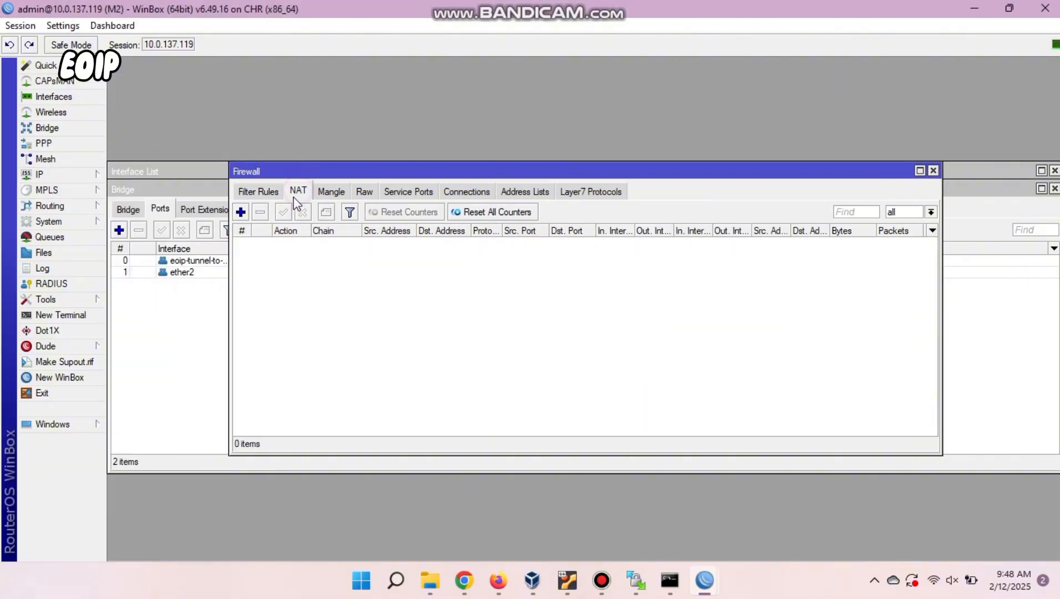
Add a srcnat NAT rule on M2 with Out. Interface ether1 and action masquerade.
left_click(241, 211)
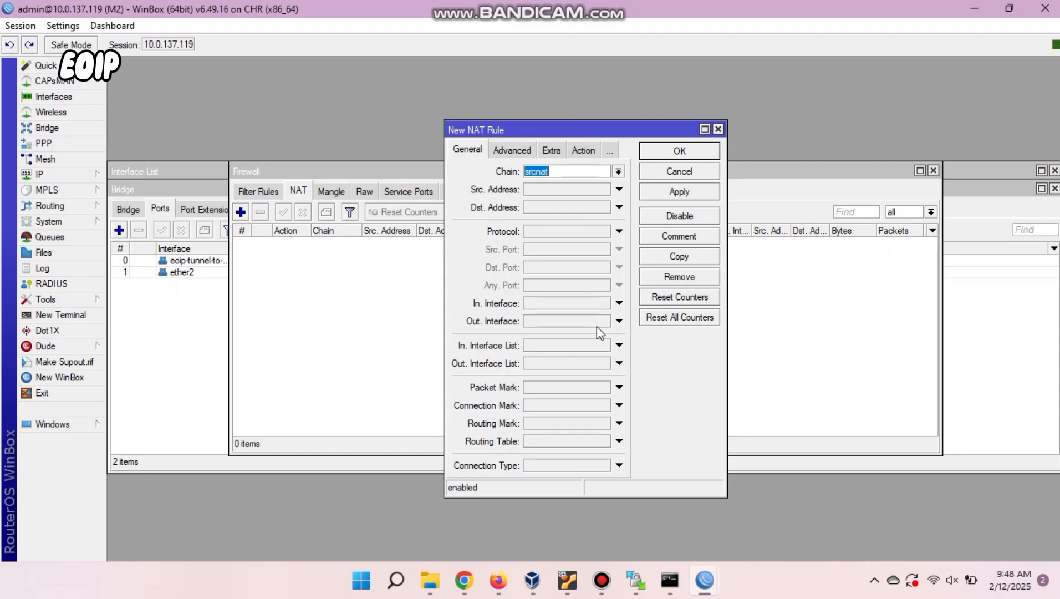
left_click(619, 321)
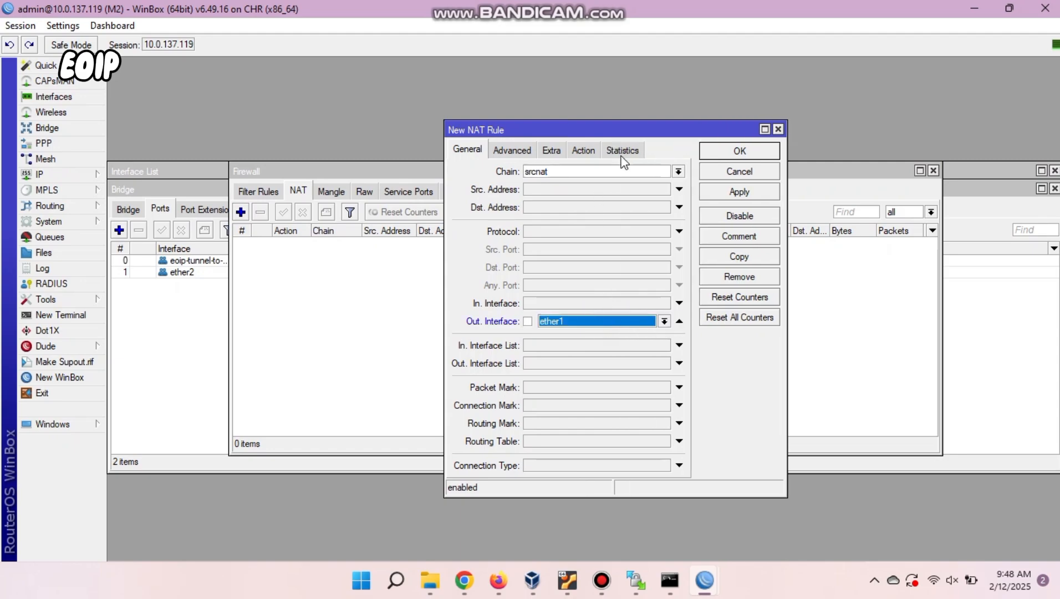
left_click(589, 152)
left_click(570, 168)
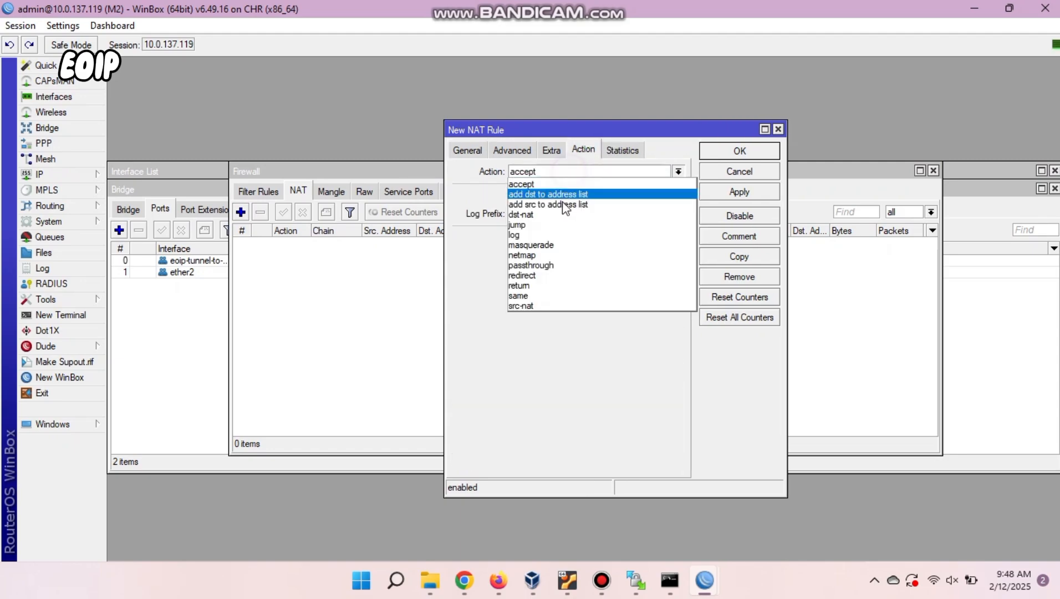
left_click(552, 245)
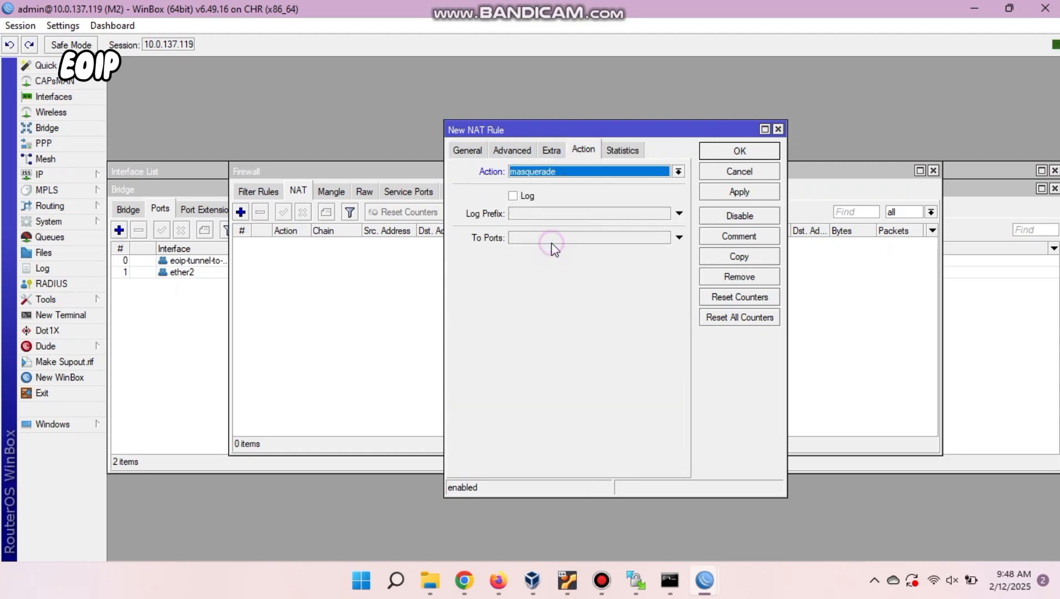
left_click(739, 151)
mouse_move(704, 580)
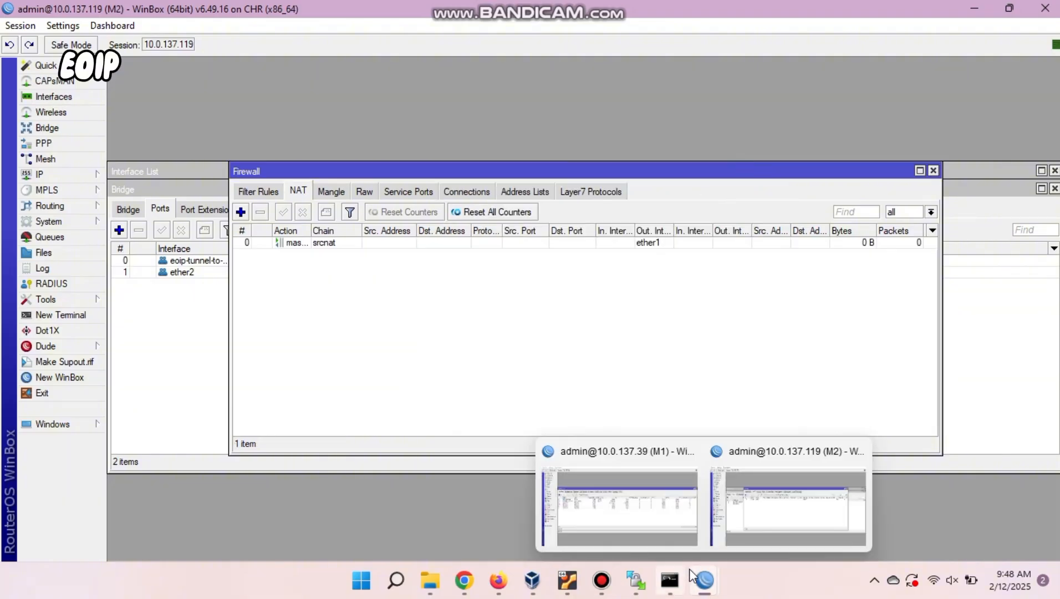
left_click(662, 540)
Run DHCP Setup on M1's bridge-eoip, keeping defaults: pool dhcp_pool0, 00:10:00 leases.
left_click(66, 174)
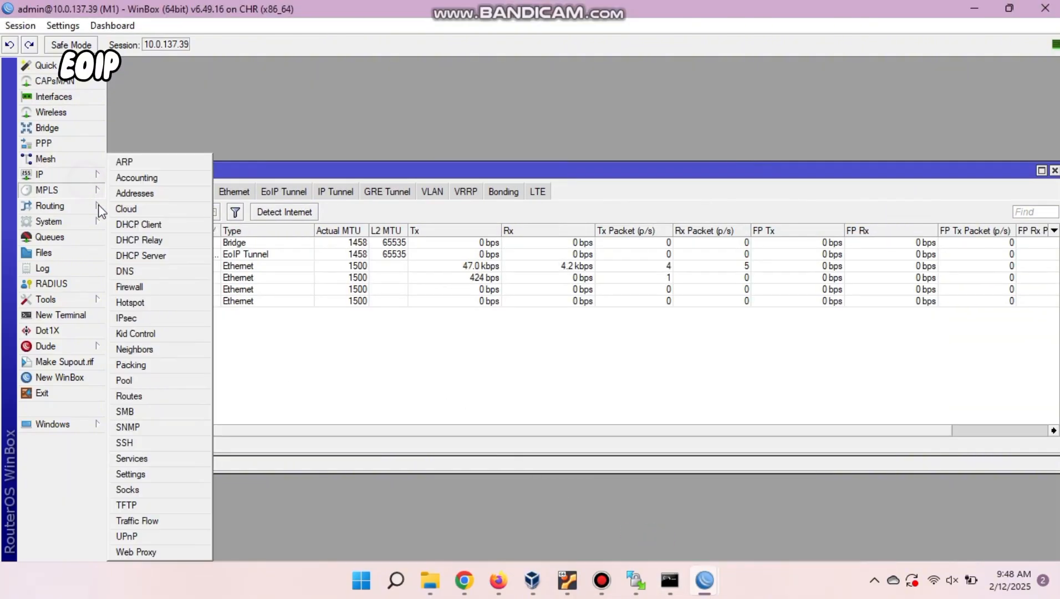
left_click(146, 255)
left_click(466, 211)
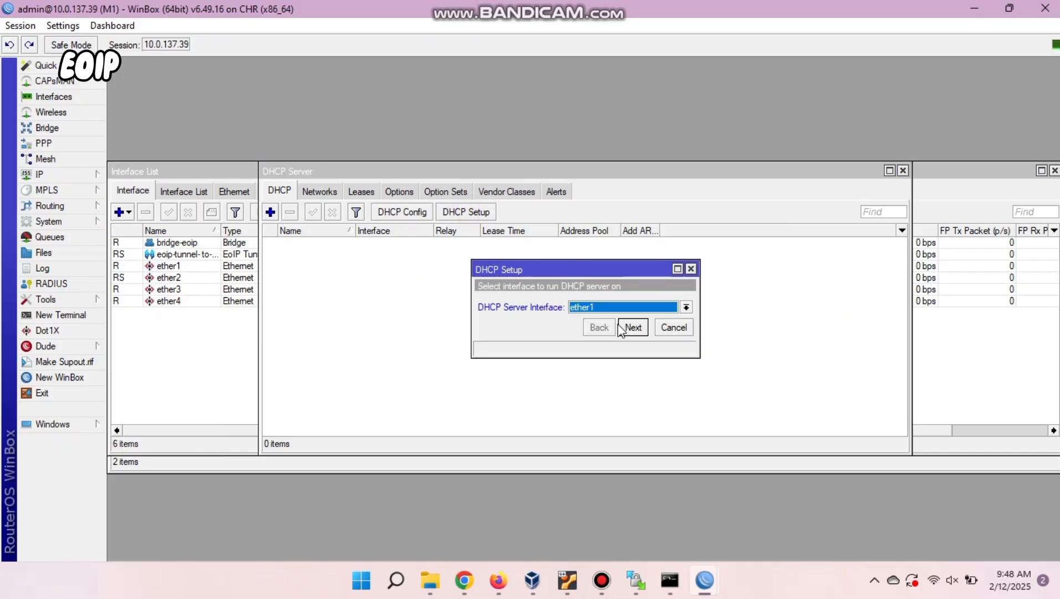
left_click(626, 308)
left_click(592, 331)
left_click(626, 308)
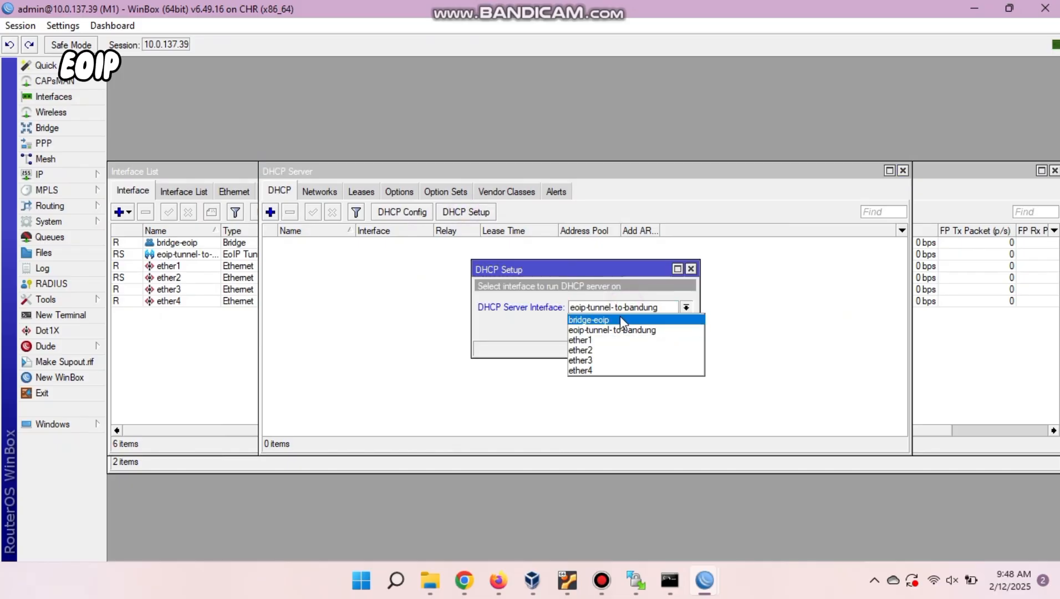
left_click(633, 318)
left_click(633, 326)
left_click(633, 327)
left_click(633, 326)
left_click(633, 326)
left_click(633, 326)
left_click(633, 326)
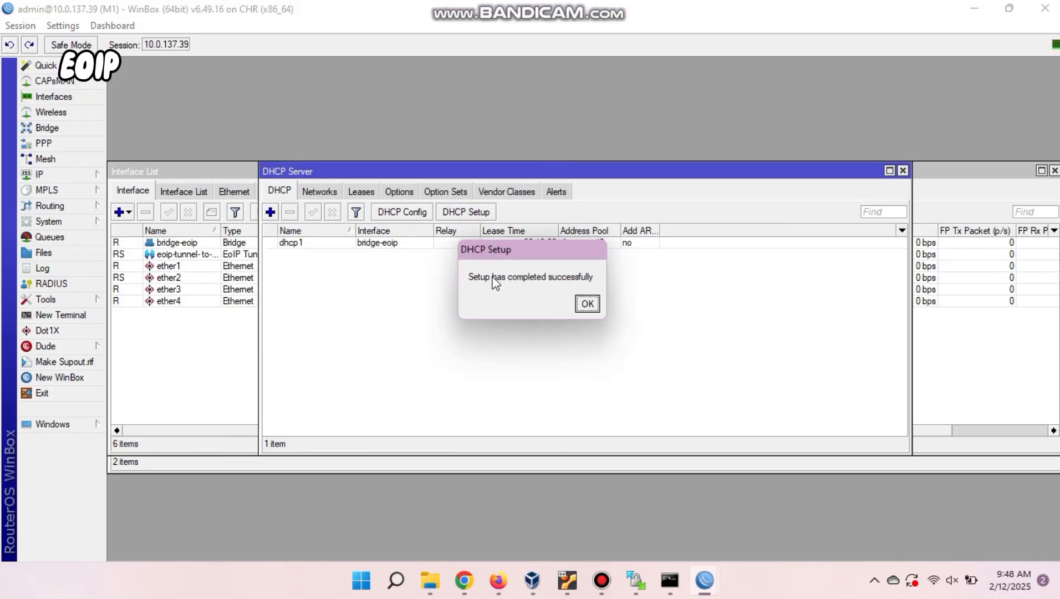
left_click(582, 305)
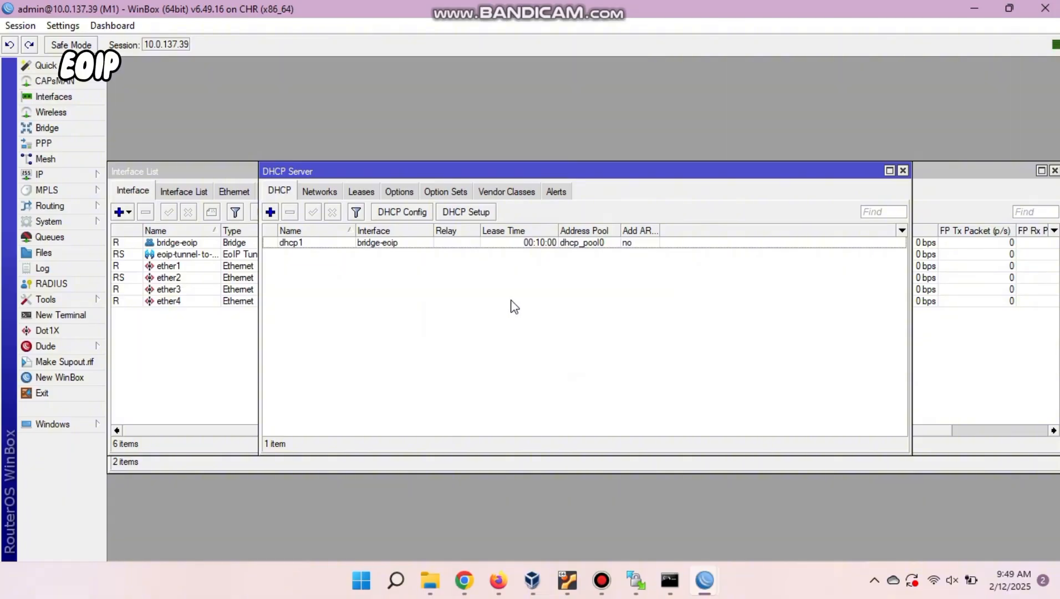
left_click(56, 175)
Add a NAT rule on M1 with Out. Interface ether1 and action masquerade.
left_click(151, 290)
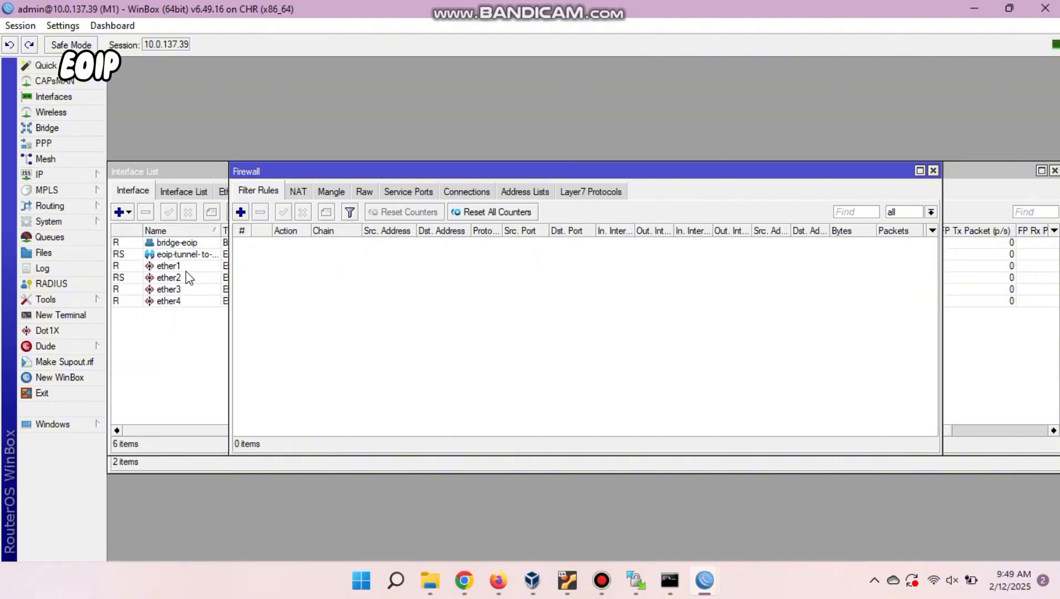
left_click(296, 192)
left_click(240, 212)
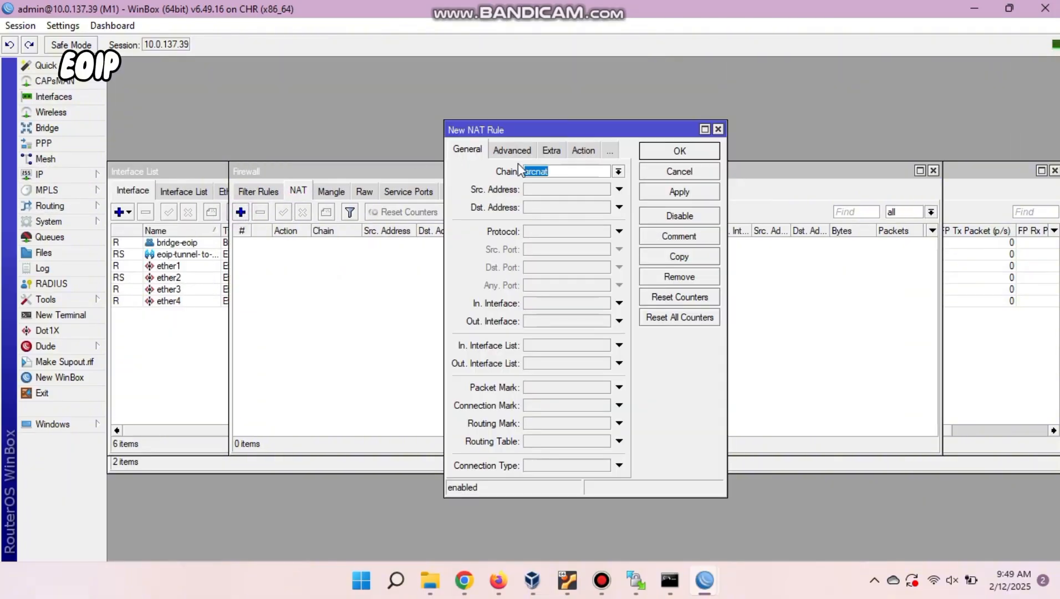
left_click(580, 322)
left_click(583, 150)
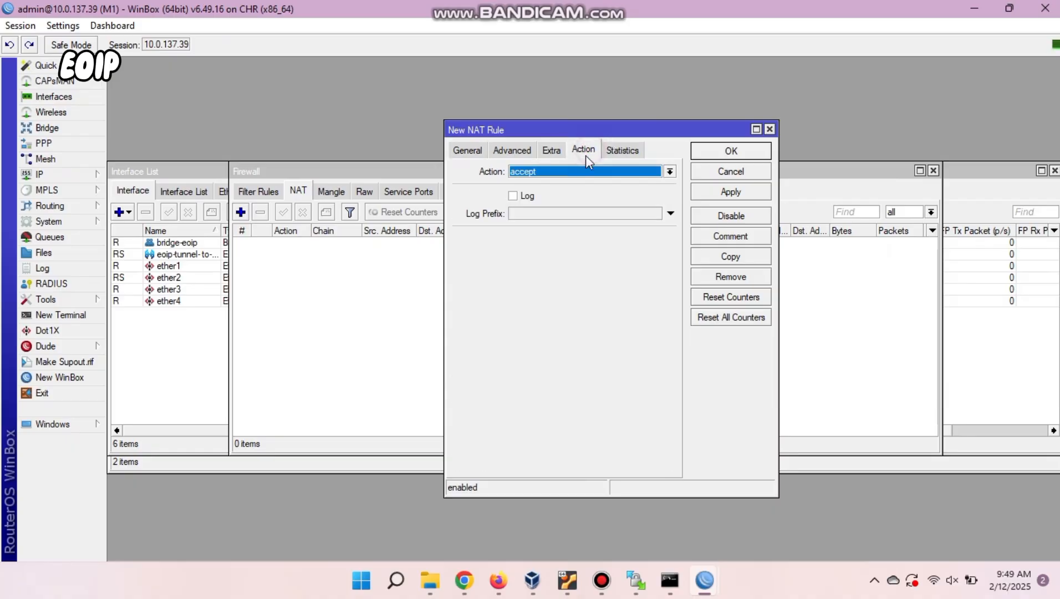
left_click(670, 171)
left_click(569, 243)
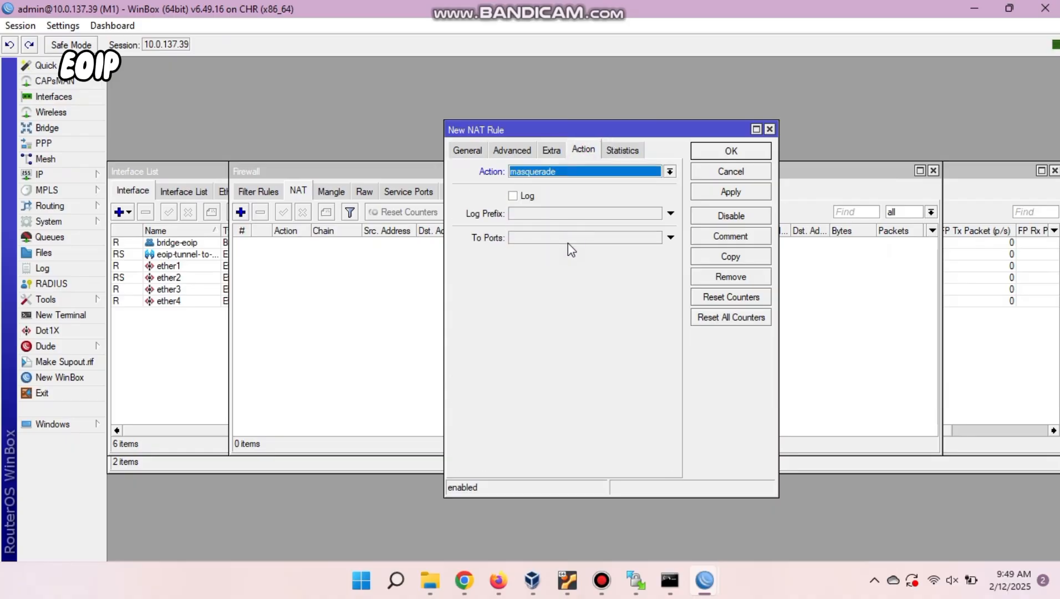
left_click(755, 151)
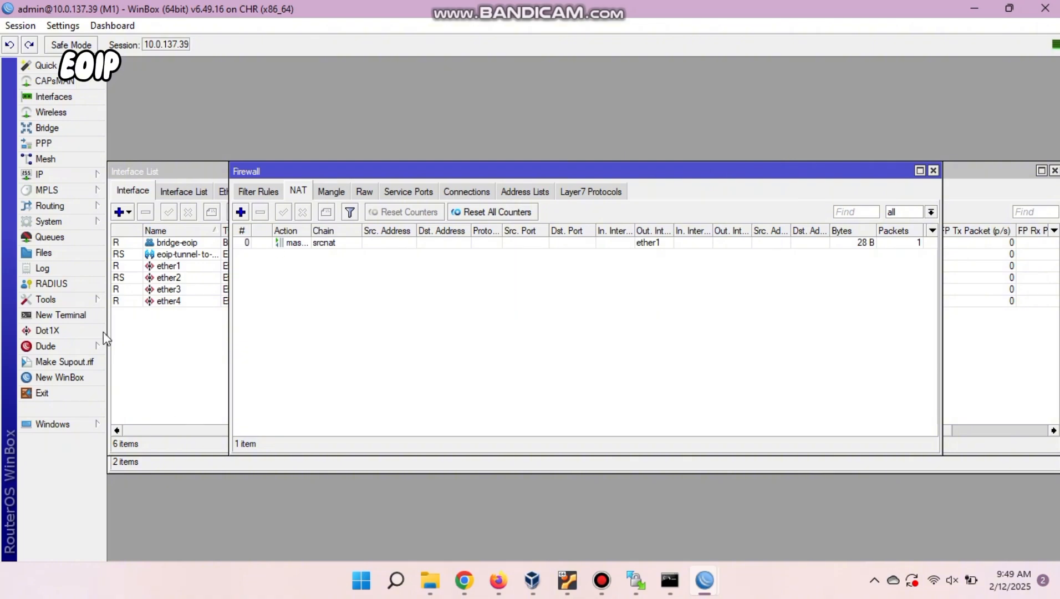
Ping 8.8.8.8 from an M1 terminal, getting 0% packet loss.
left_click(83, 315)
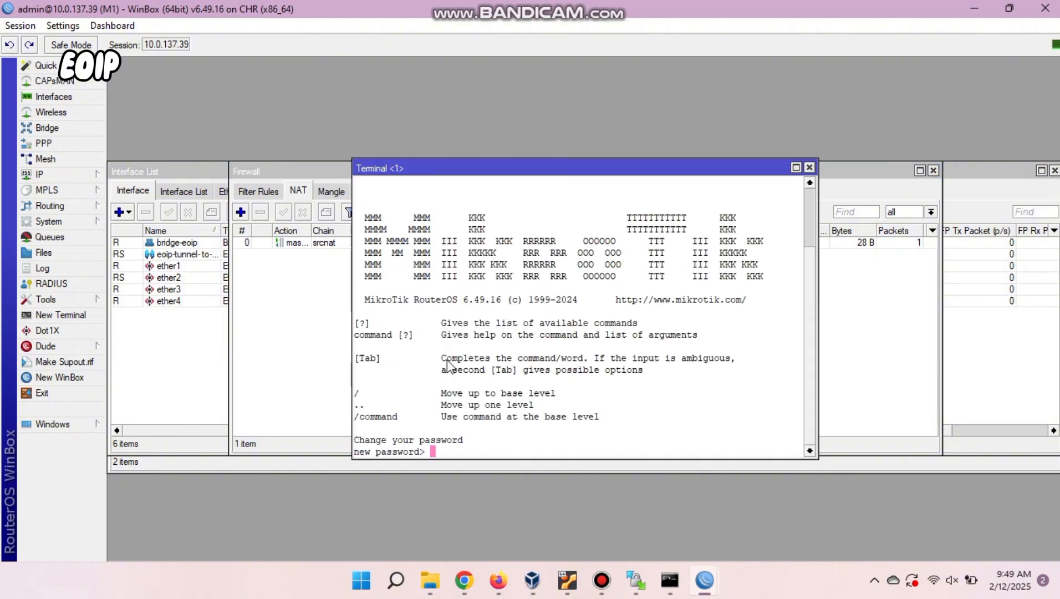
key("ctrl+c")
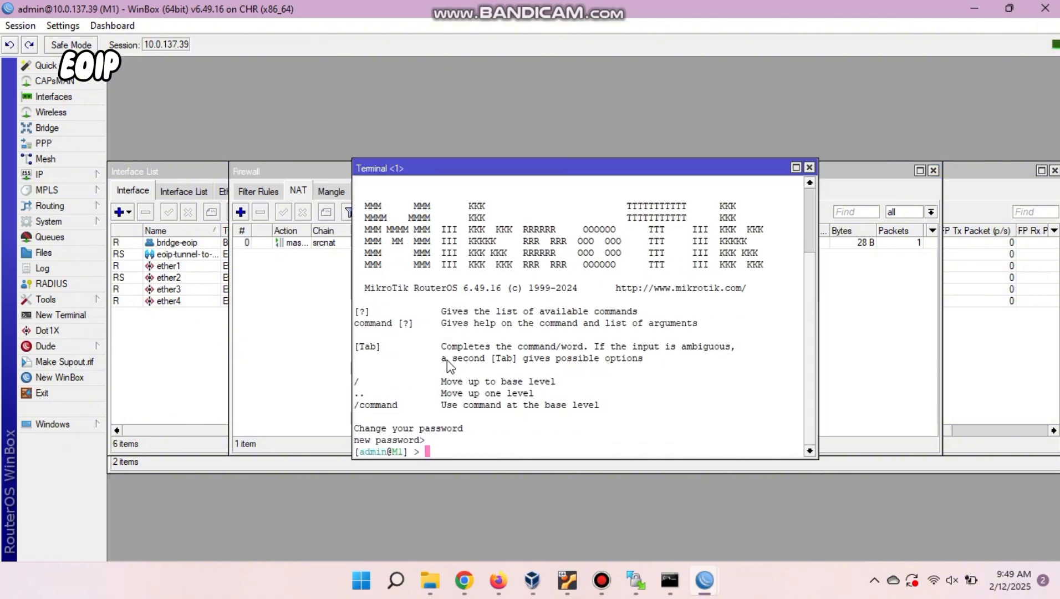
type("ping 8.8.8.8")
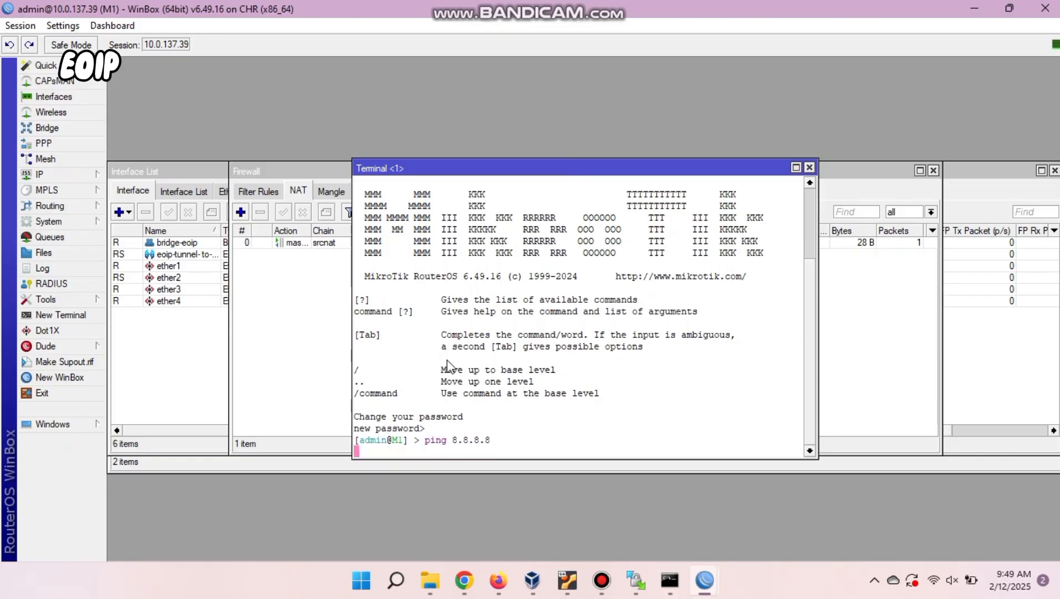
key("Return")
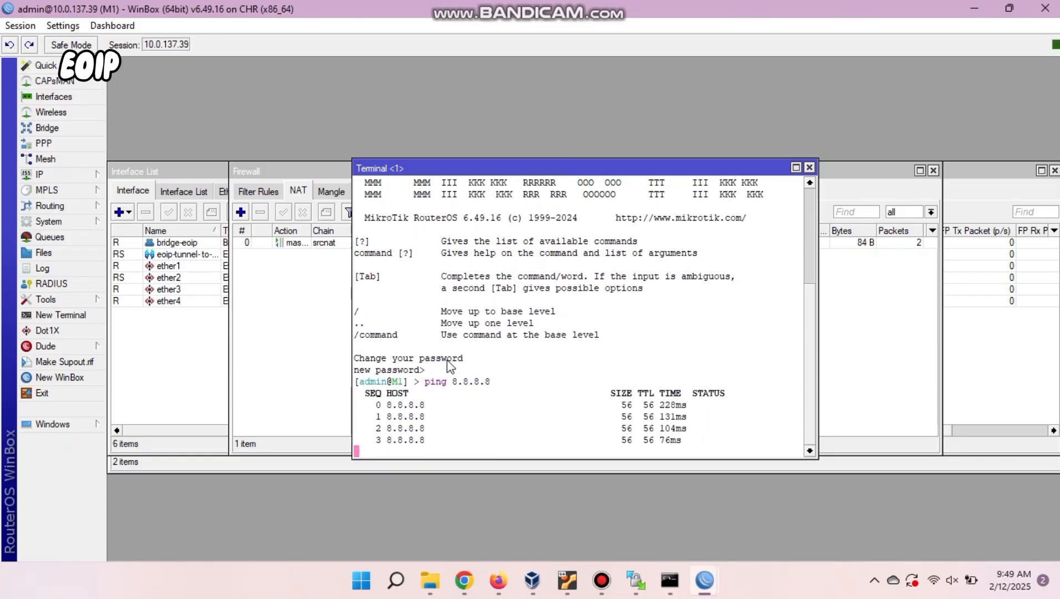
key("ctrl+c")
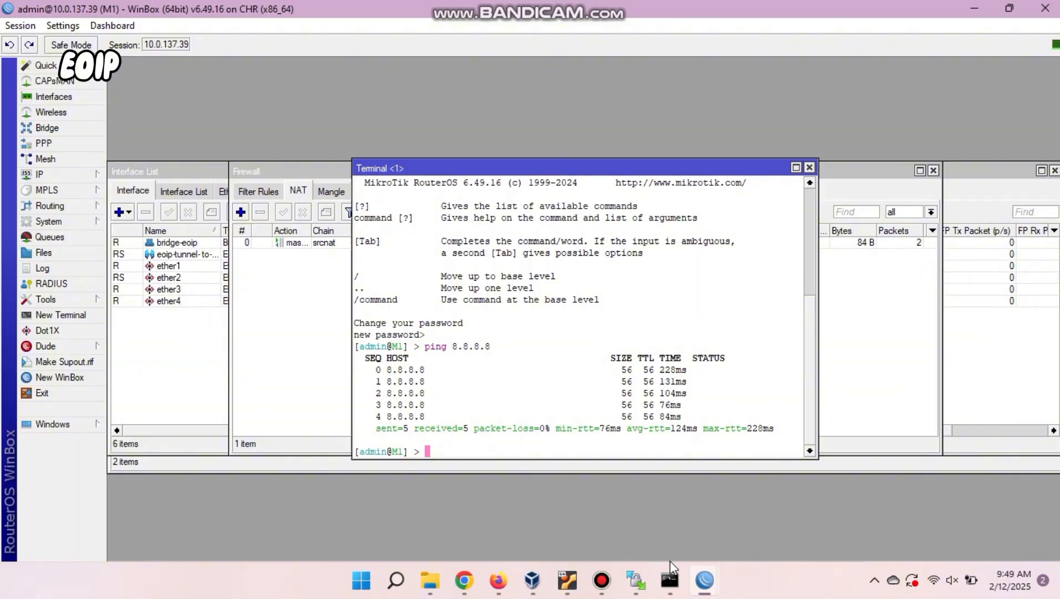
Ping 8.8.8.8 from a terminal on M2.
mouse_move(703, 577)
left_click(752, 512)
left_click(61, 315)
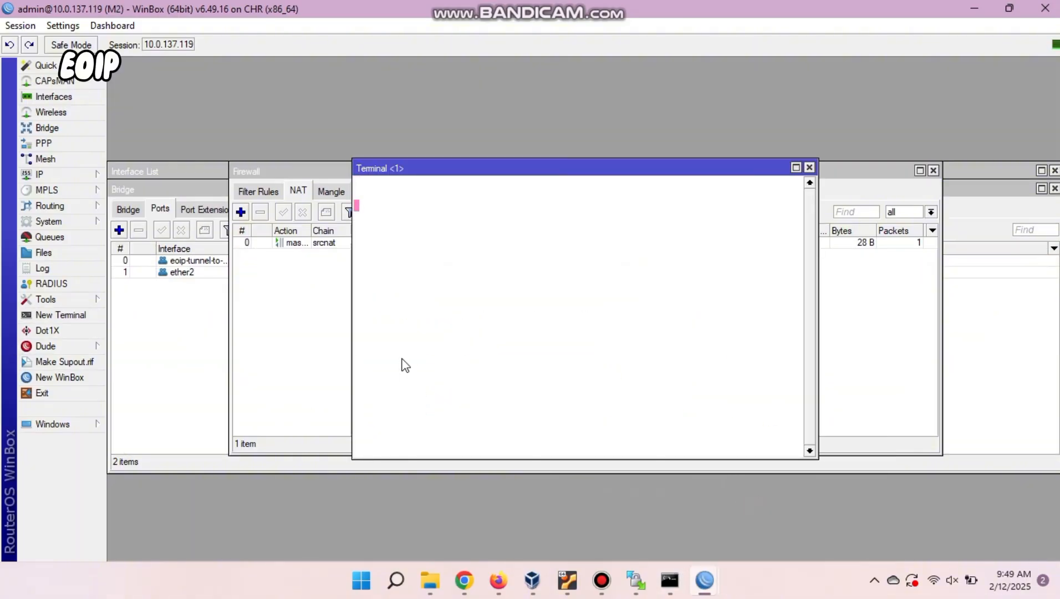
type("ping 8.8.8.8")
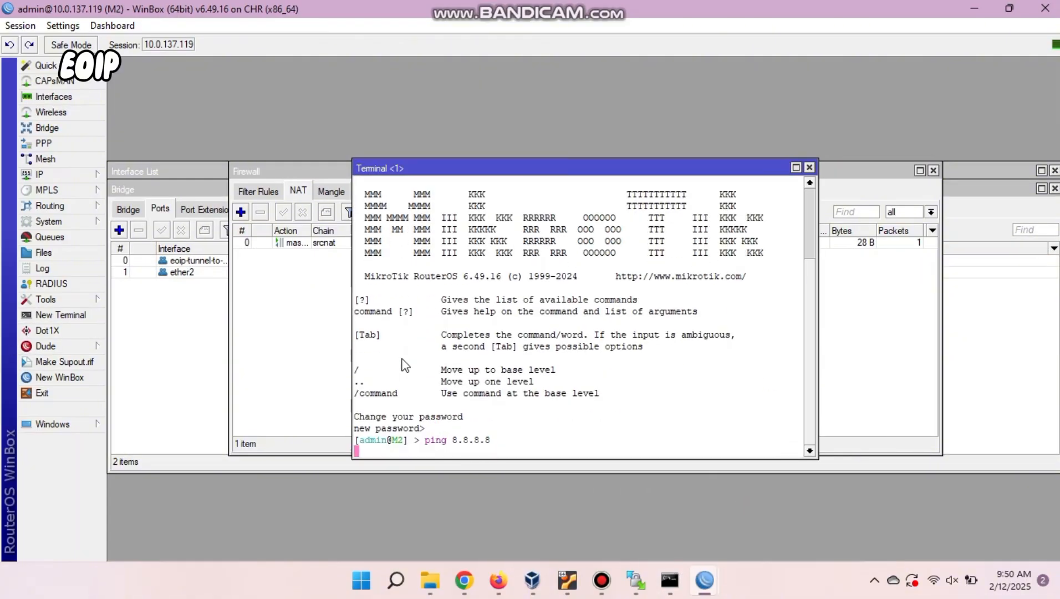
key("Return")
key("ctrl+c")
left_click(497, 591)
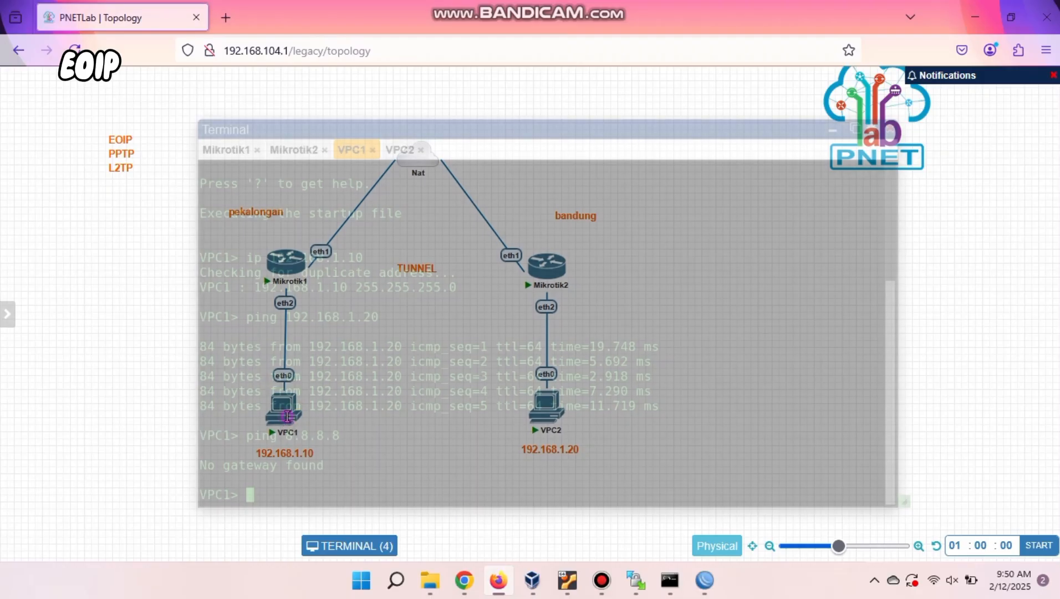
Have VPC1 and VPC2 obtain addresses with 'ip dhcp'.
type("ip dhcp")
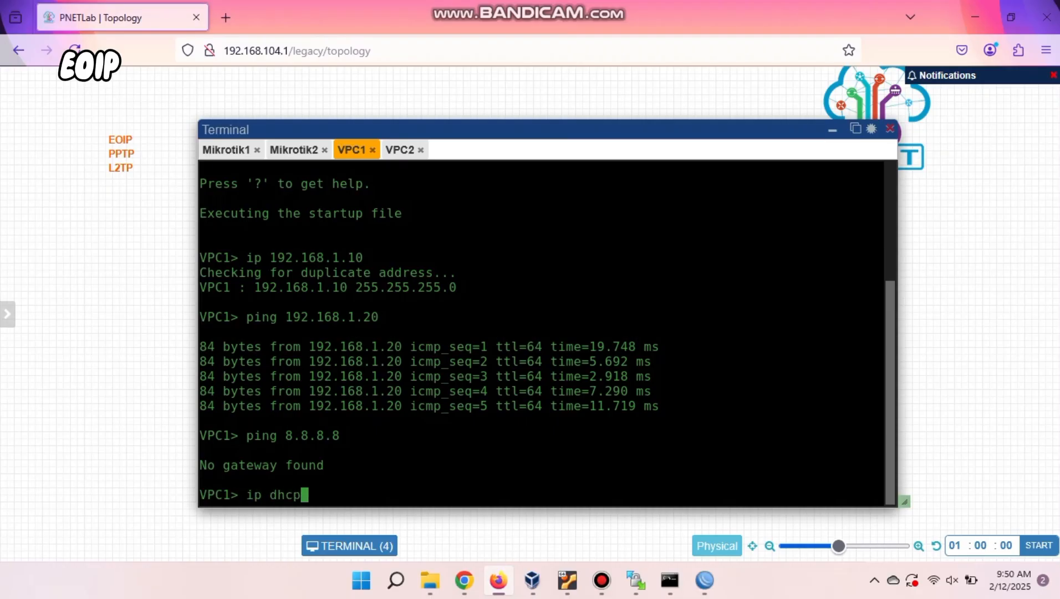
key("Return")
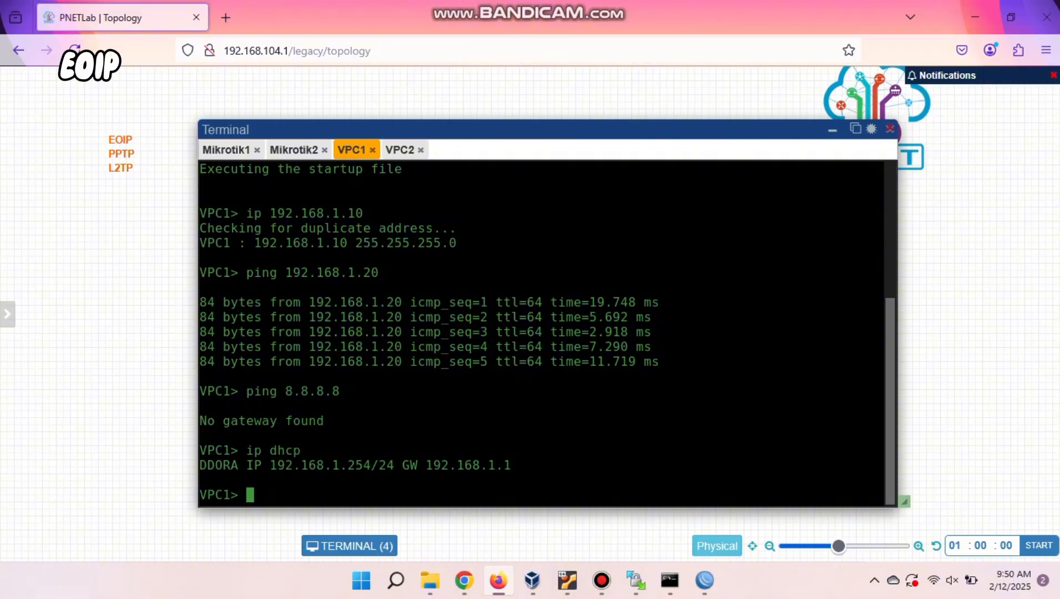
left_click(400, 149)
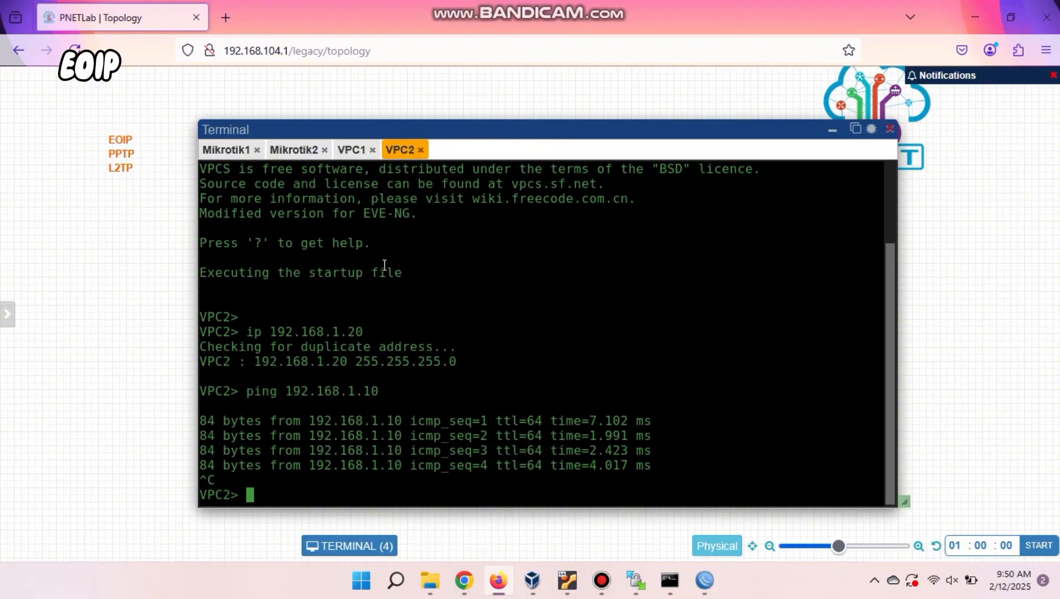
type("ip dhcp")
key("Return")
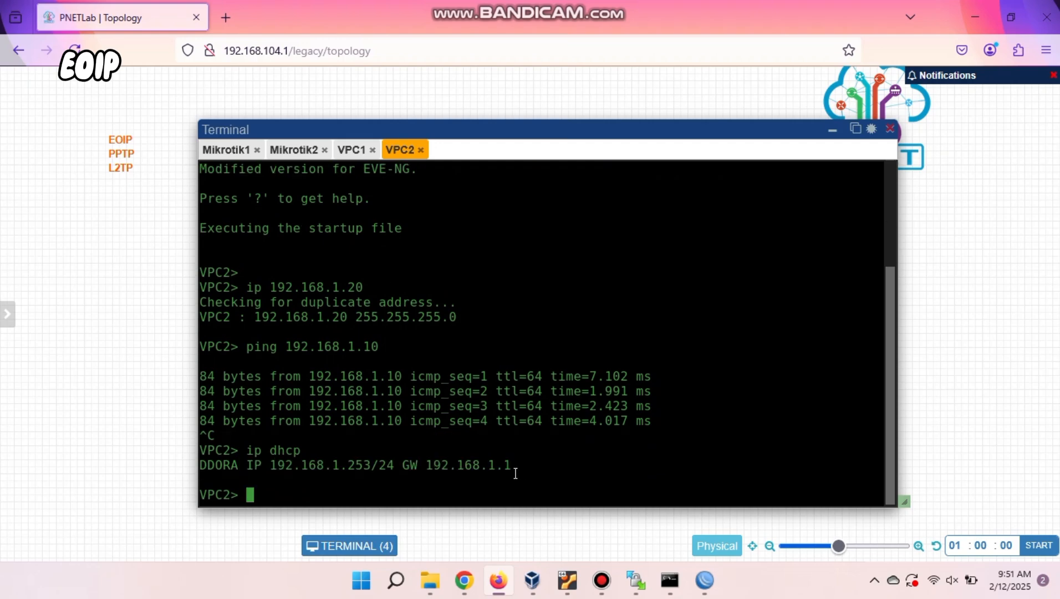
Ping 8.8.8.8 successfully from VPC2 and then VPC1.
type("ping 8.8.8.8")
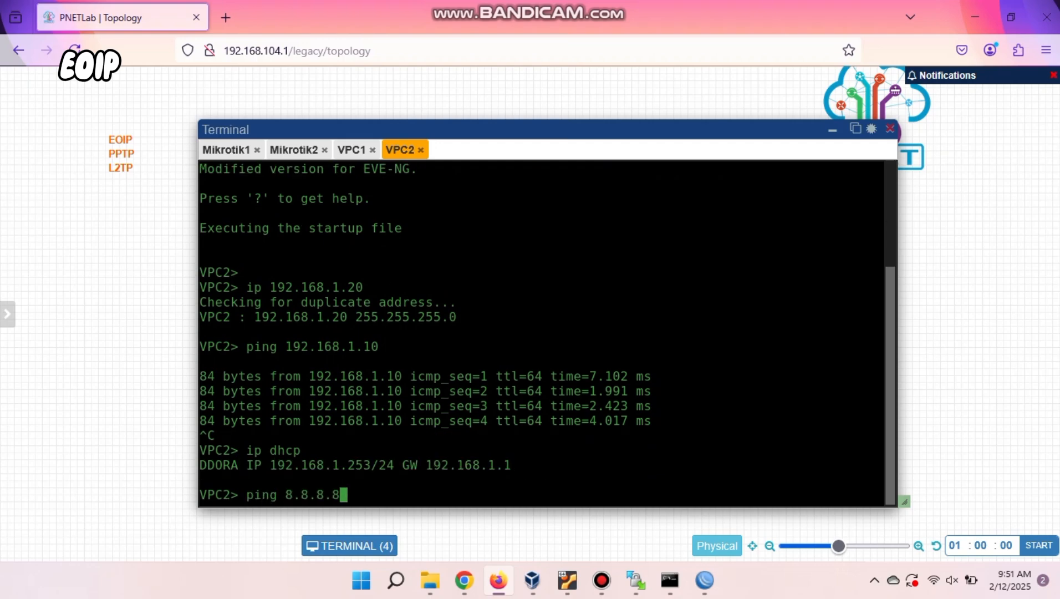
key("Return")
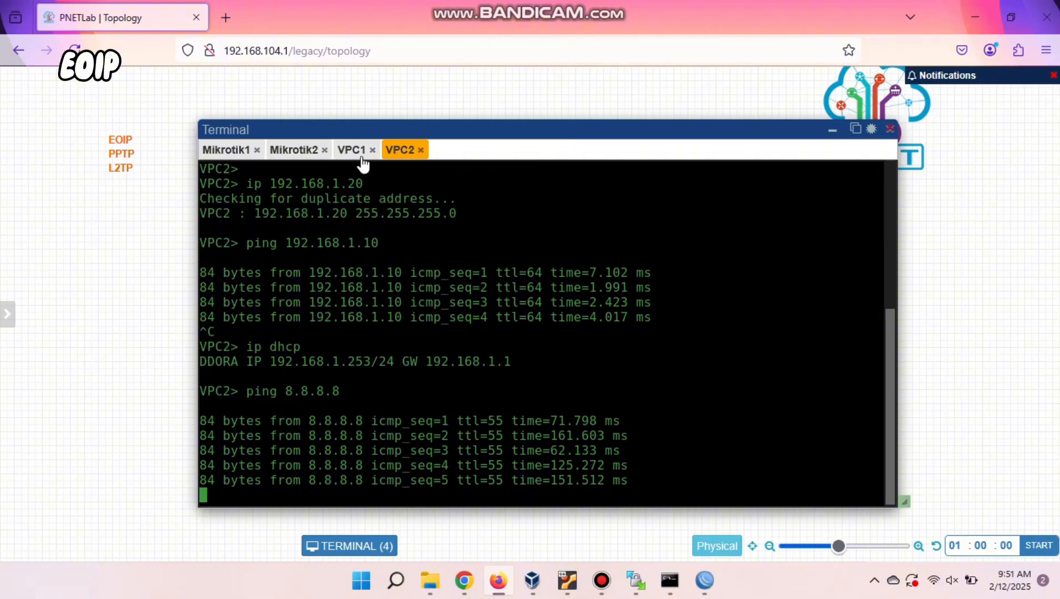
left_click(362, 159)
type("ping 8.8")
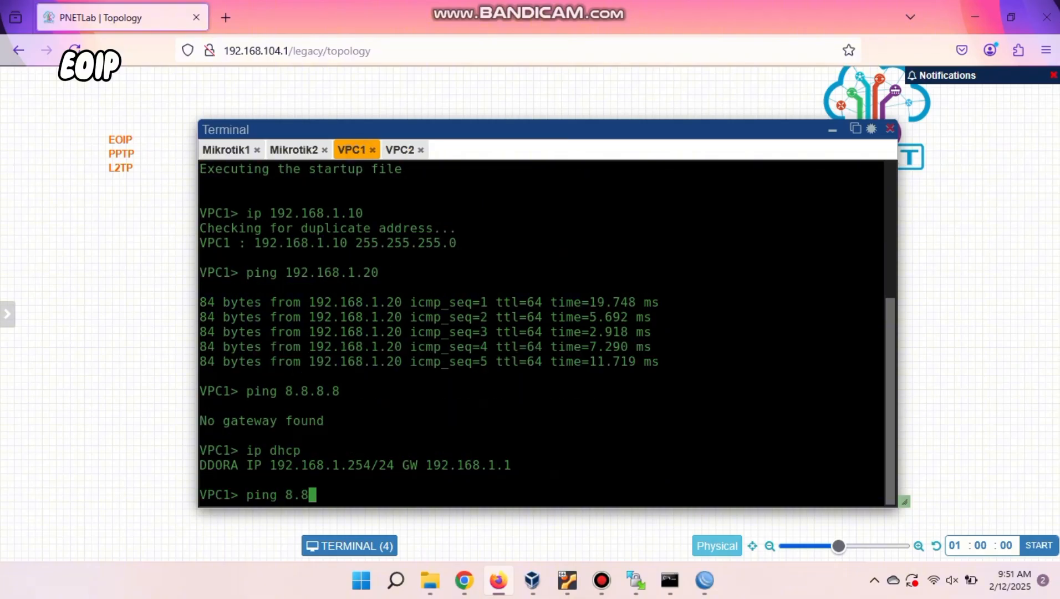
type(".8.8")
key("Return")
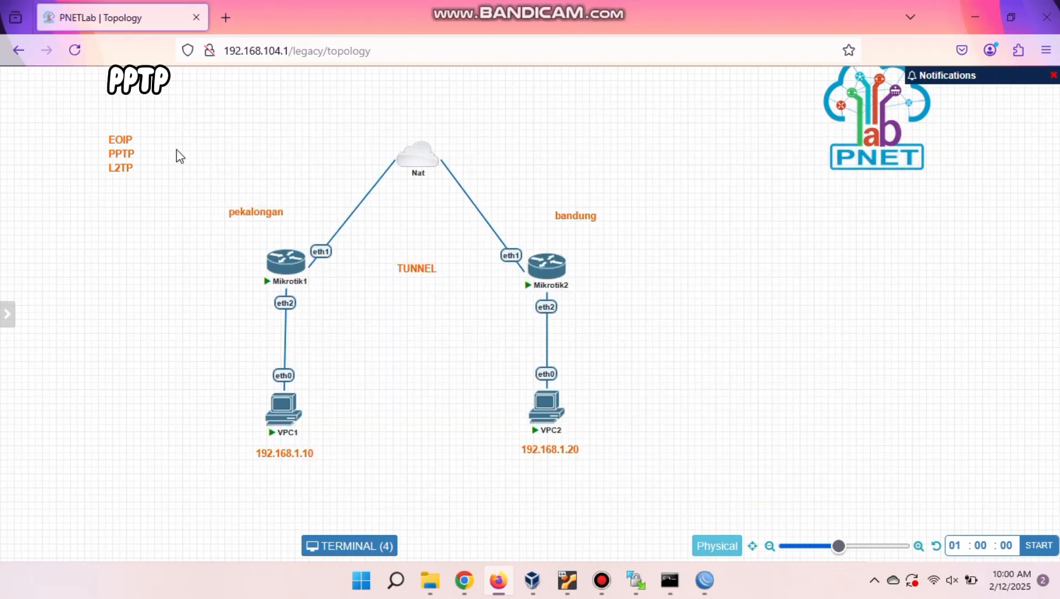
Delete the TUNNEL label from the topology.
right_click(428, 267)
left_click(457, 419)
left_click(503, 173)
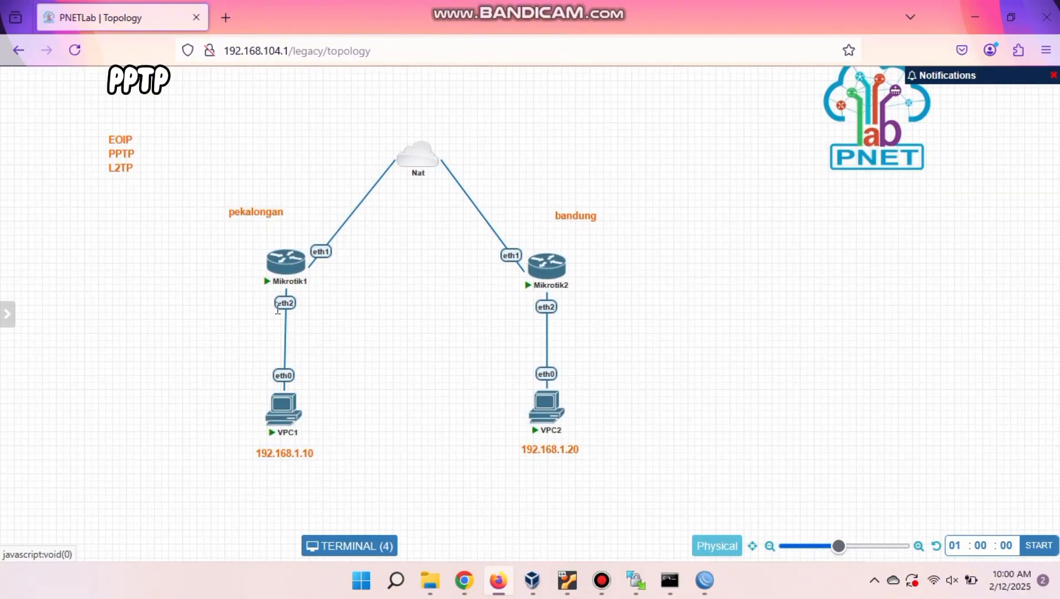
Change VPC1's address label to 192.168.1.0/24.
double_click(288, 459)
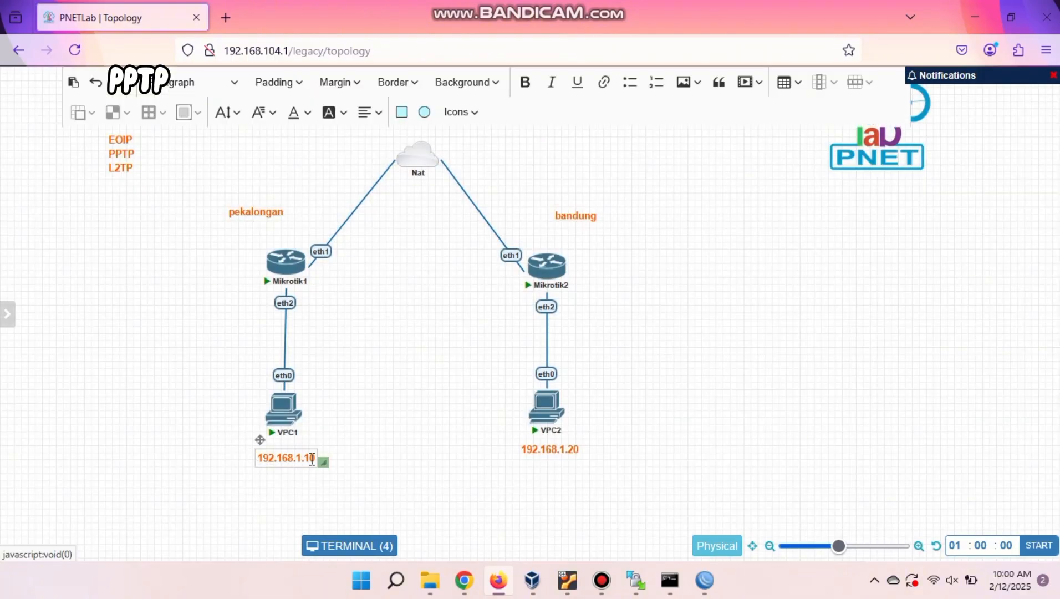
left_click(310, 459)
key("BackSpace")
double_click(563, 449)
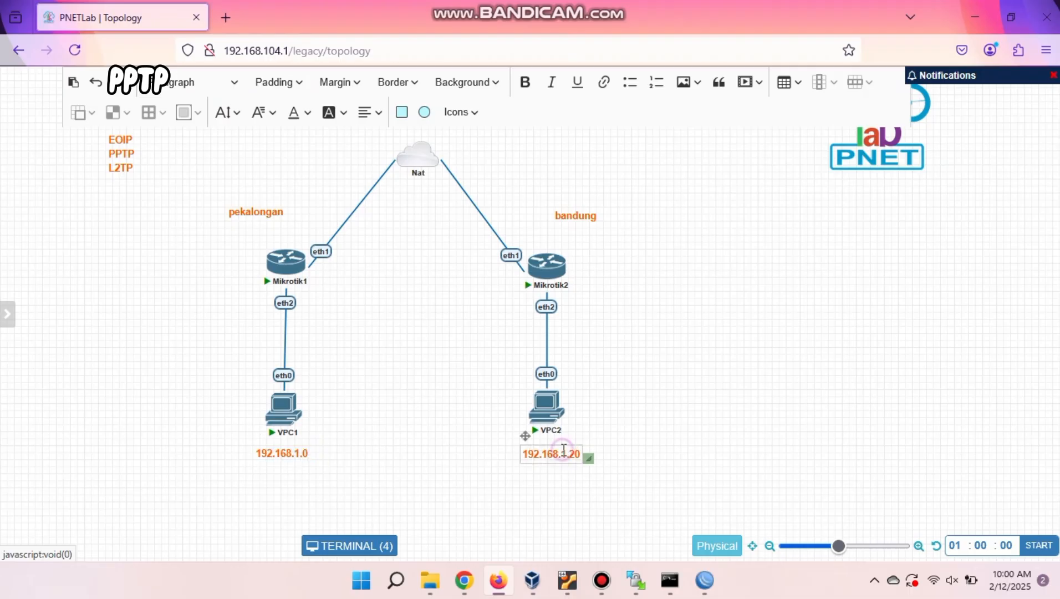
double_click(302, 458)
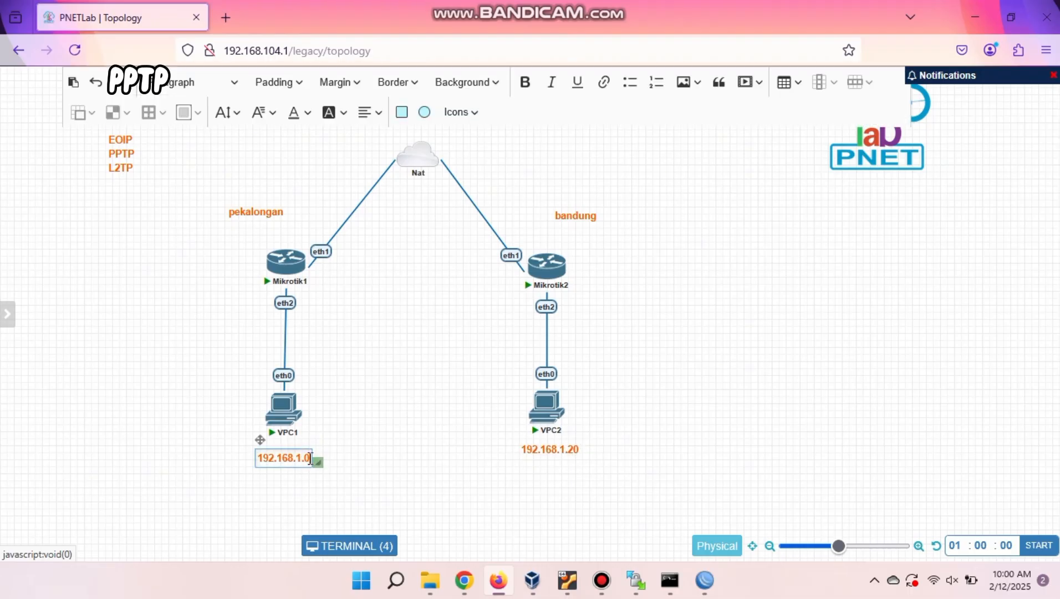
type("/24")
left_click(456, 494)
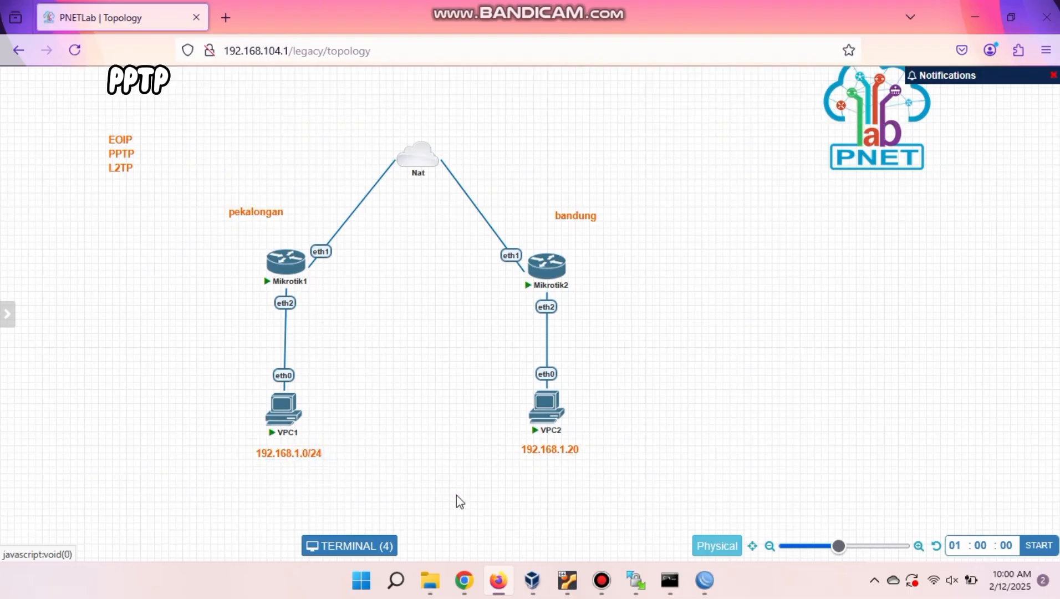
Change VPC2's address label to 192.168.2.0/24.
double_click(570, 450)
left_click(575, 454)
key("BackSpace")
key("BackSpace")
key("BackSpace")
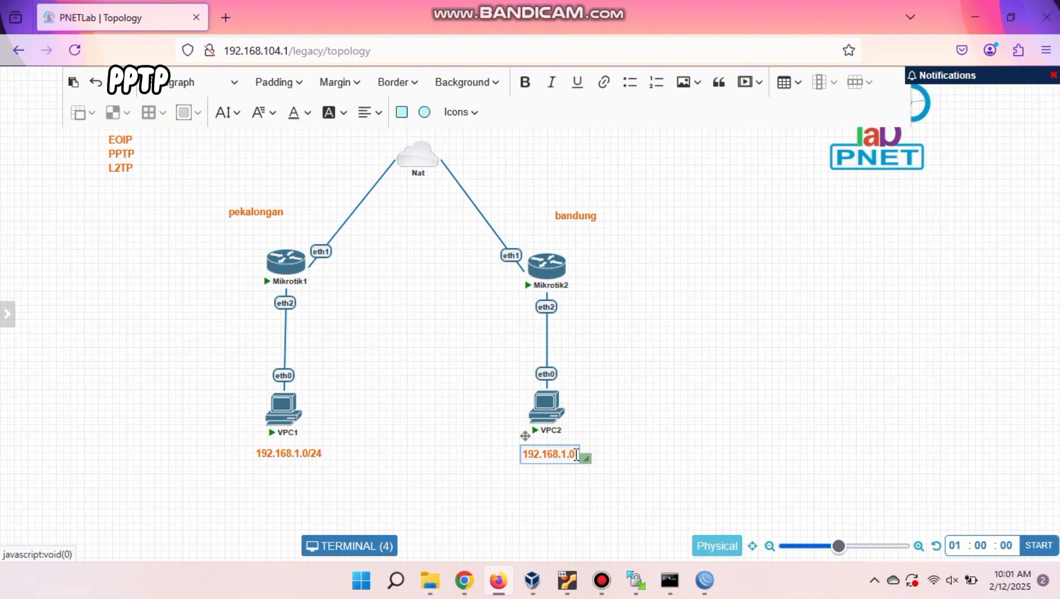
type("2.0/24")
left_click(419, 402)
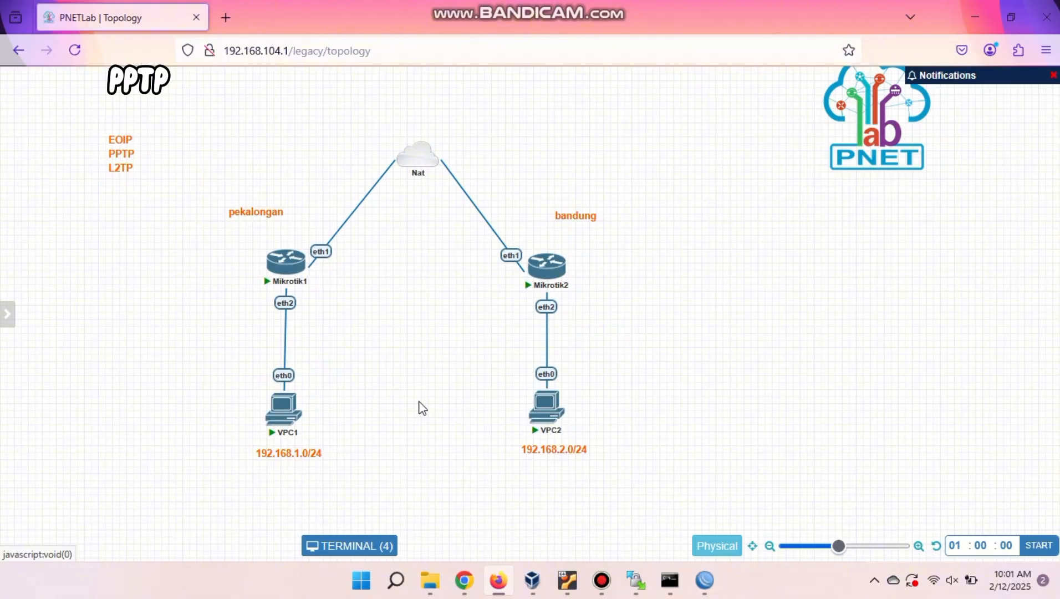
mouse_move(704, 580)
left_click(639, 530)
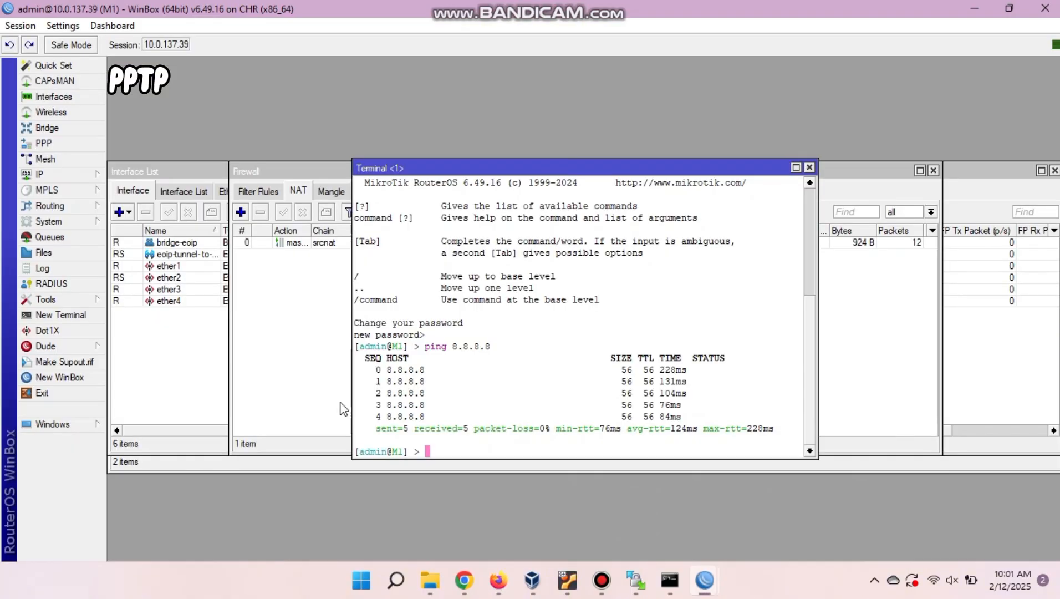
Remove the ether2 and EoIP bridge ports, then delete the bridge-eoip bridge.
left_click(289, 383)
left_click(203, 366)
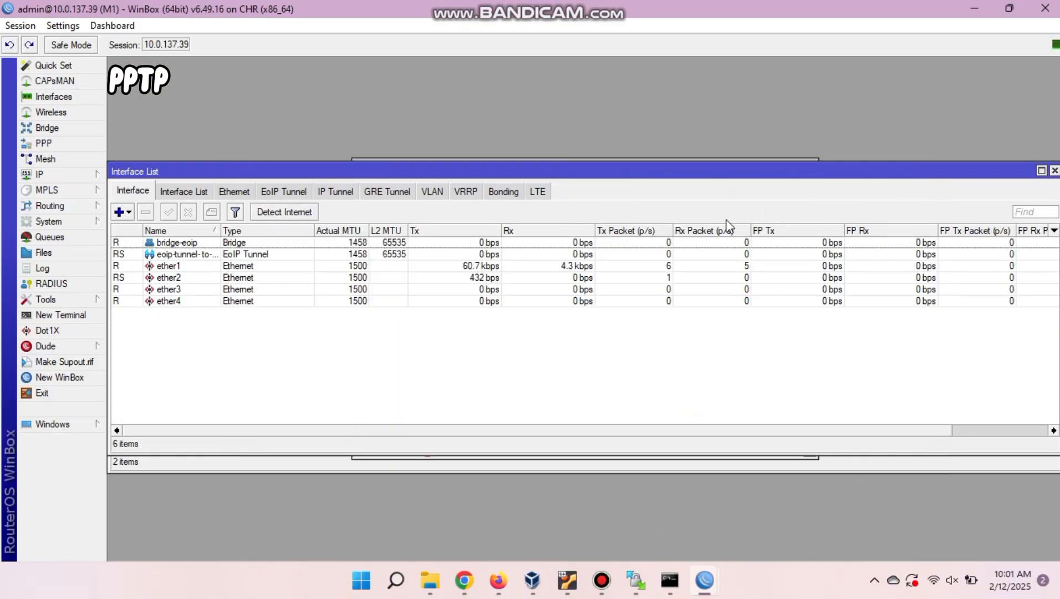
left_click(61, 128)
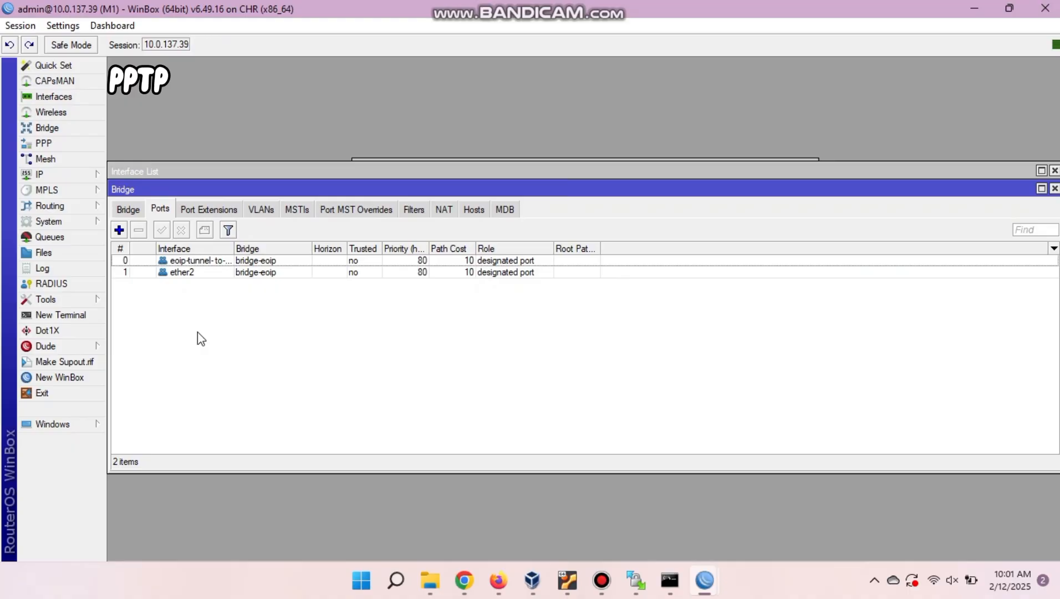
left_click(149, 267)
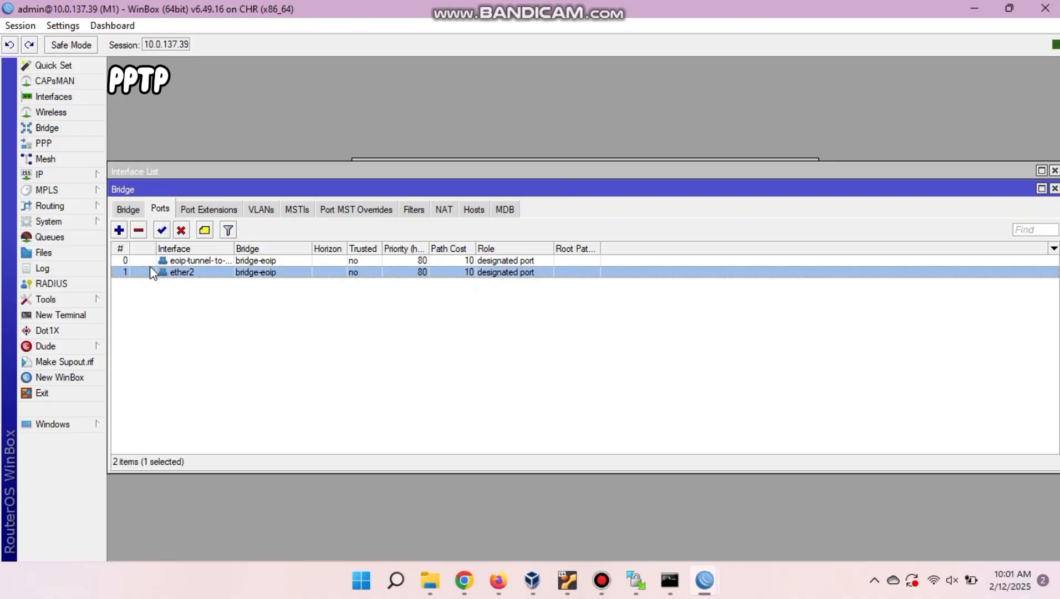
left_click(139, 230)
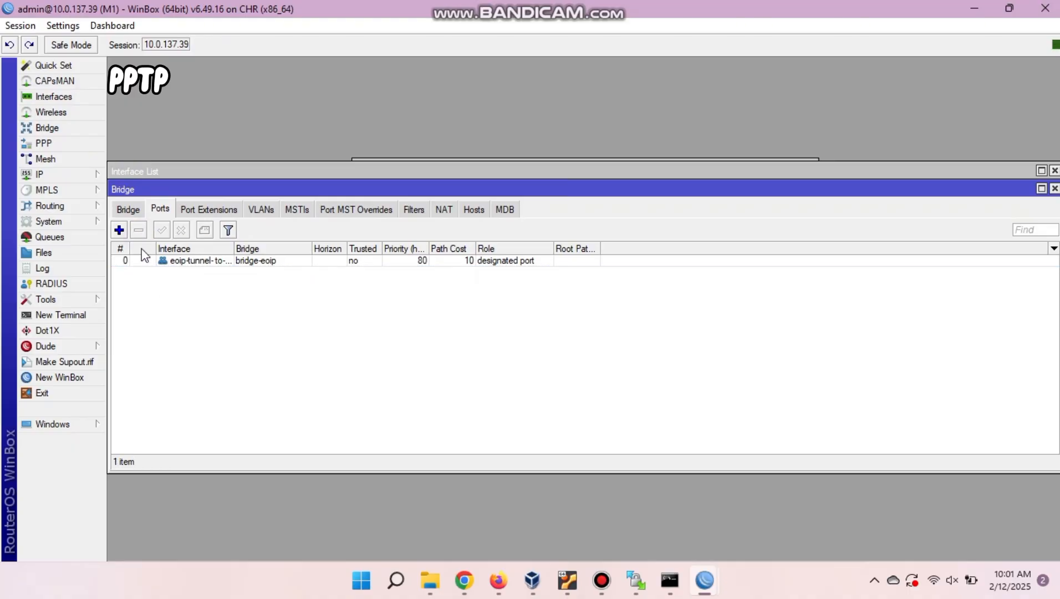
left_click(143, 261)
left_click(139, 232)
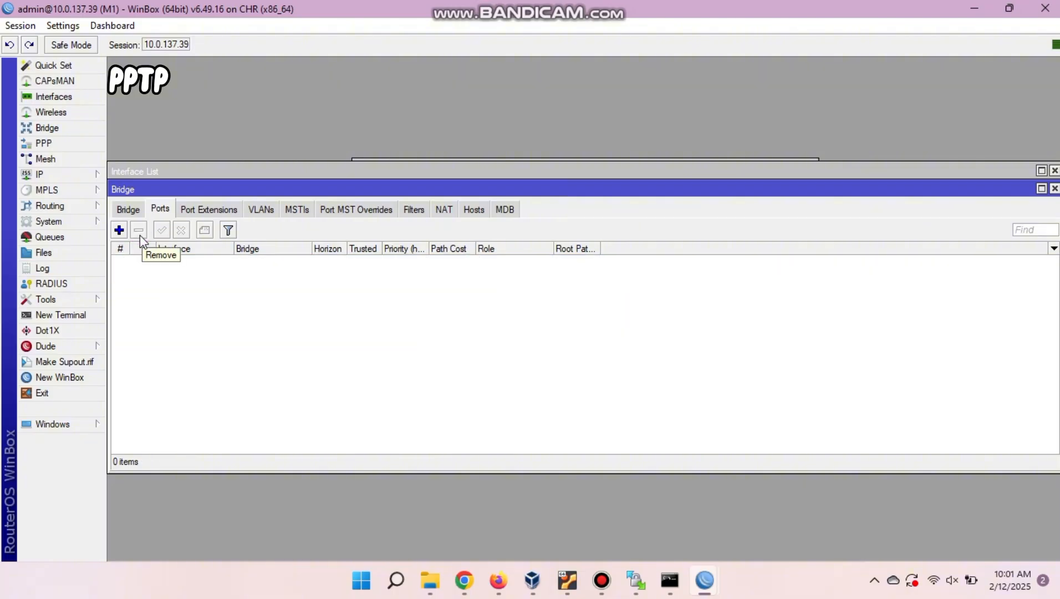
left_click(131, 210)
left_click(148, 261)
left_click(139, 231)
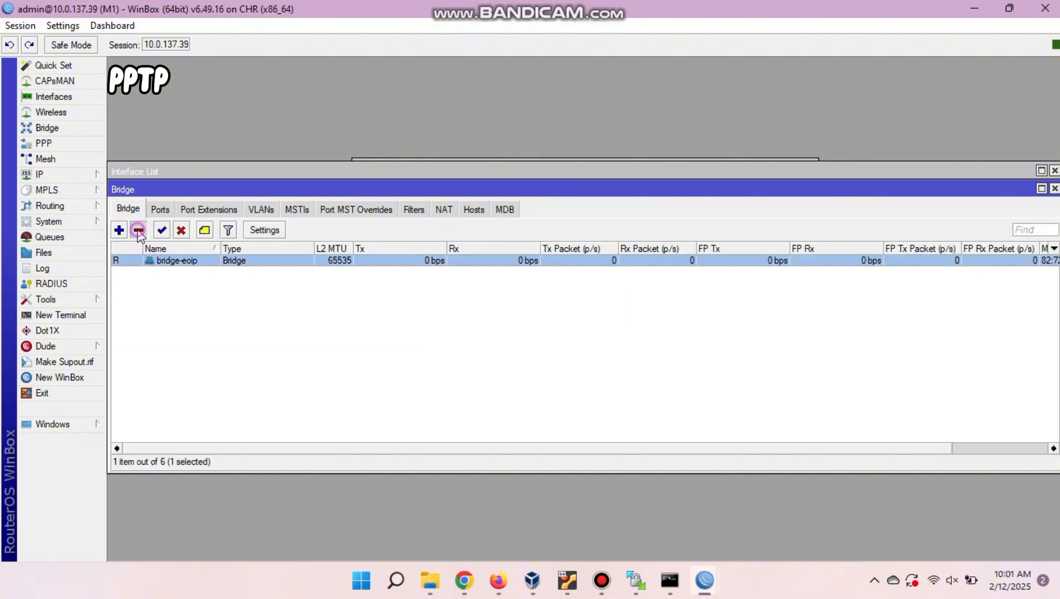
left_click(138, 231)
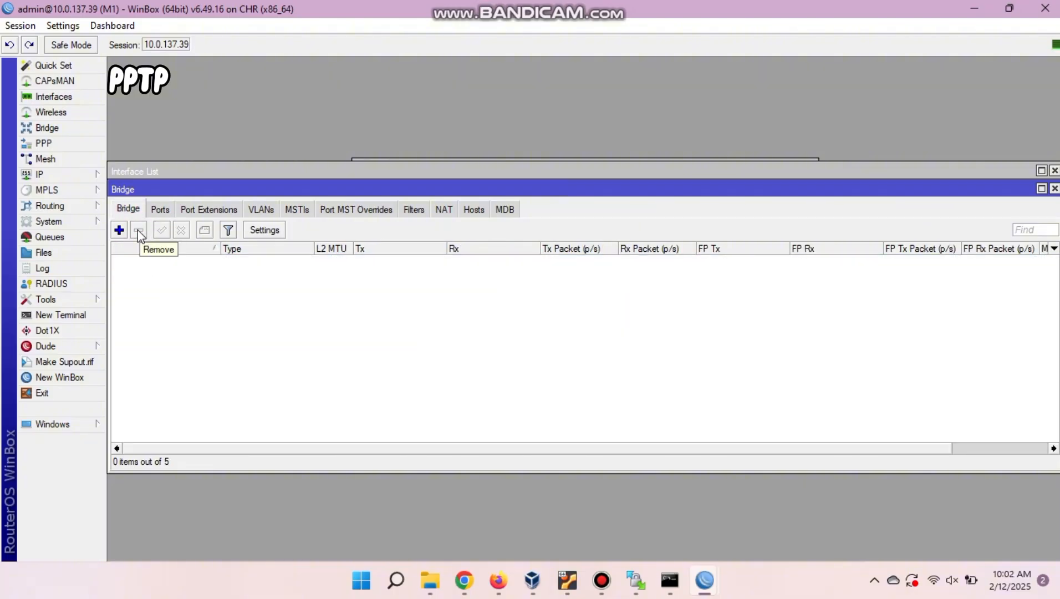
Delete the 192.168.1.1/24 address from M1's IP address list and close the list.
left_click(70, 173)
left_click(129, 191)
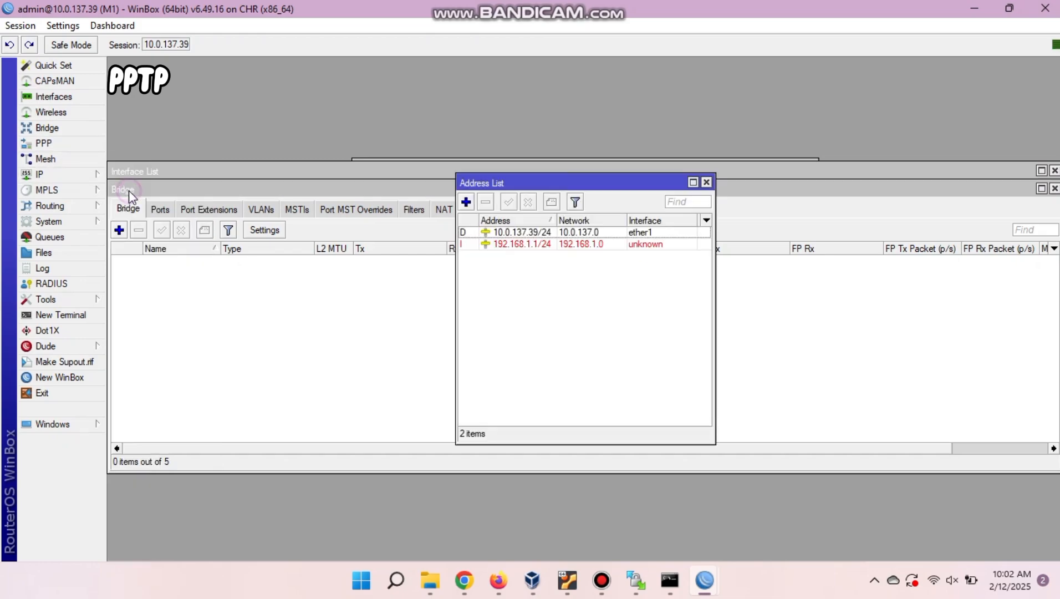
left_click(526, 244)
left_click(486, 201)
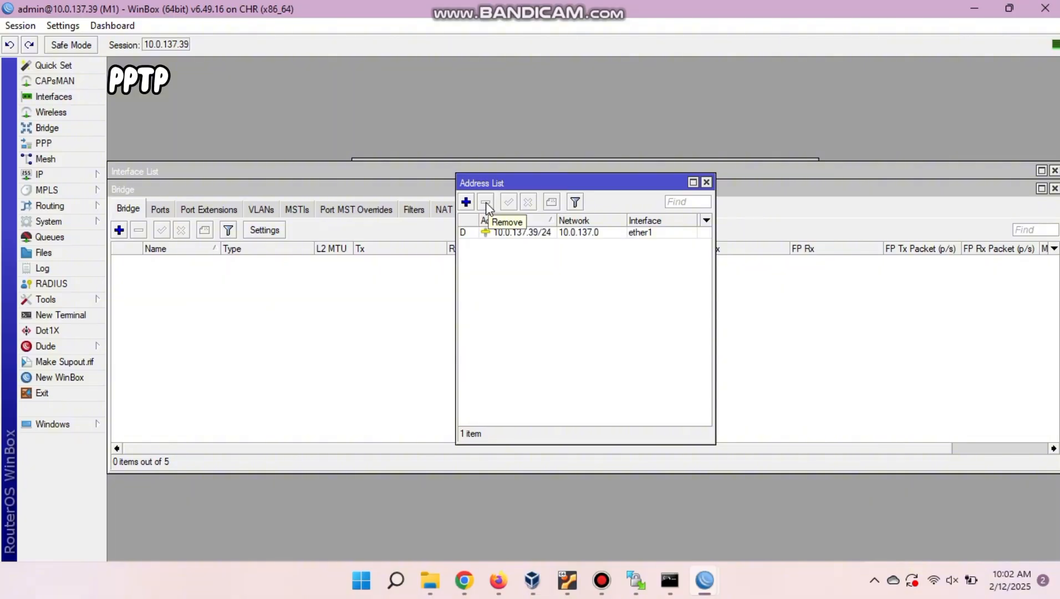
left_click(707, 183)
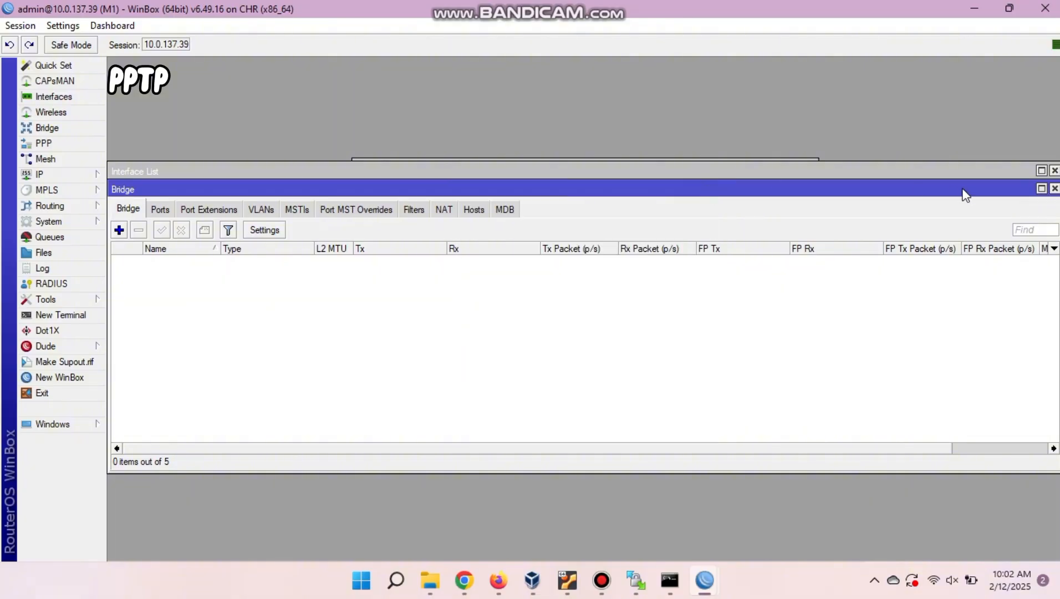
Close the Bridge window and disable M1's EoIP tunnel interface.
left_click(1054, 188)
left_click(170, 242)
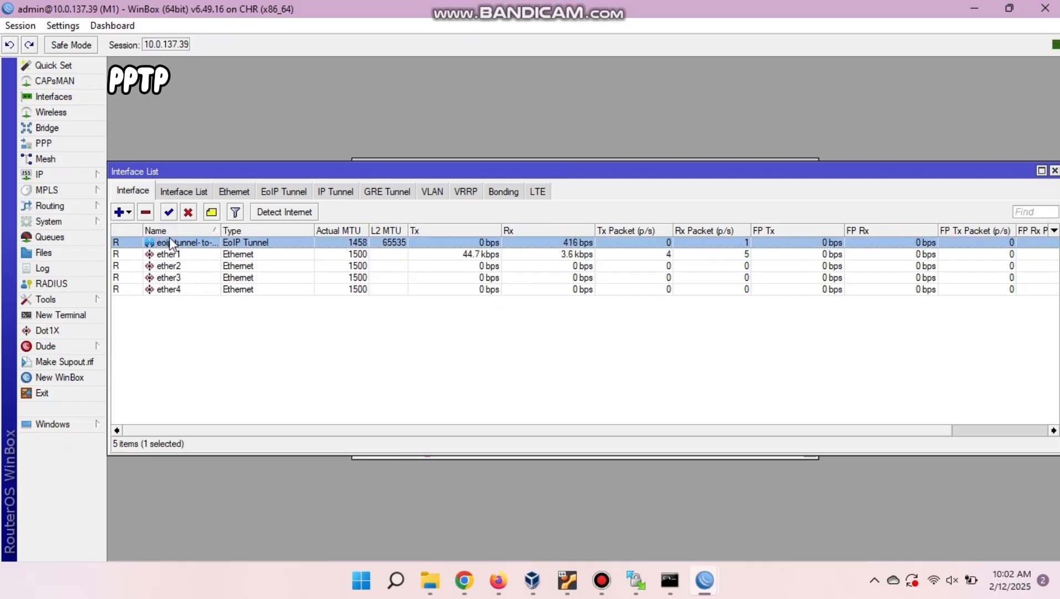
left_click(189, 212)
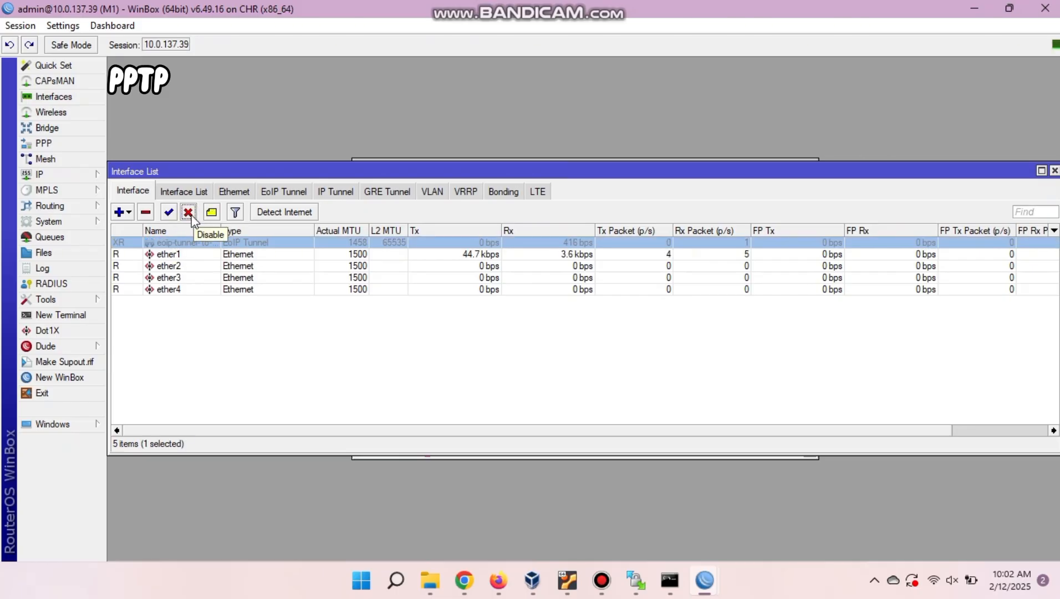
left_click_drag(549, 175, 541, 242)
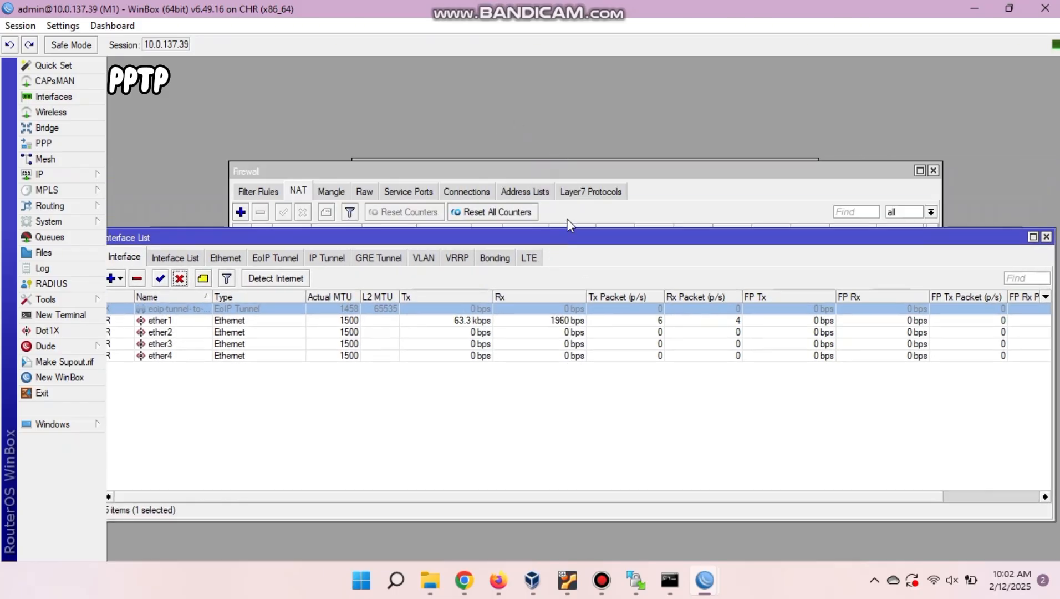
left_click(599, 203)
left_click_drag(660, 173, 635, 305)
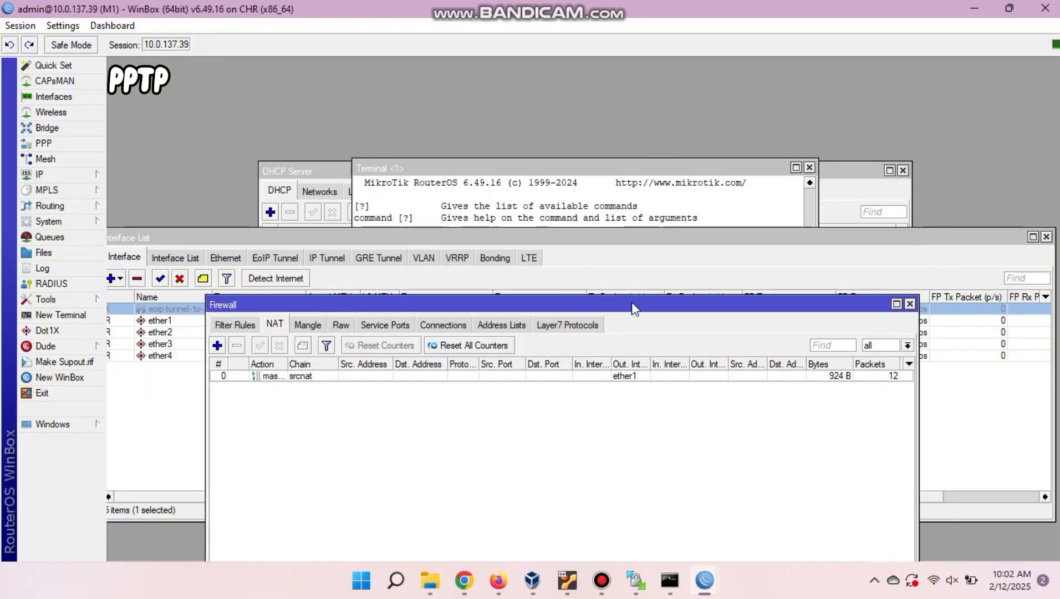
Delete the dhcp1 DHCP server and close the Terminal, DHCP Server, Firewall and Interface windows.
left_click(810, 167)
left_click(408, 244)
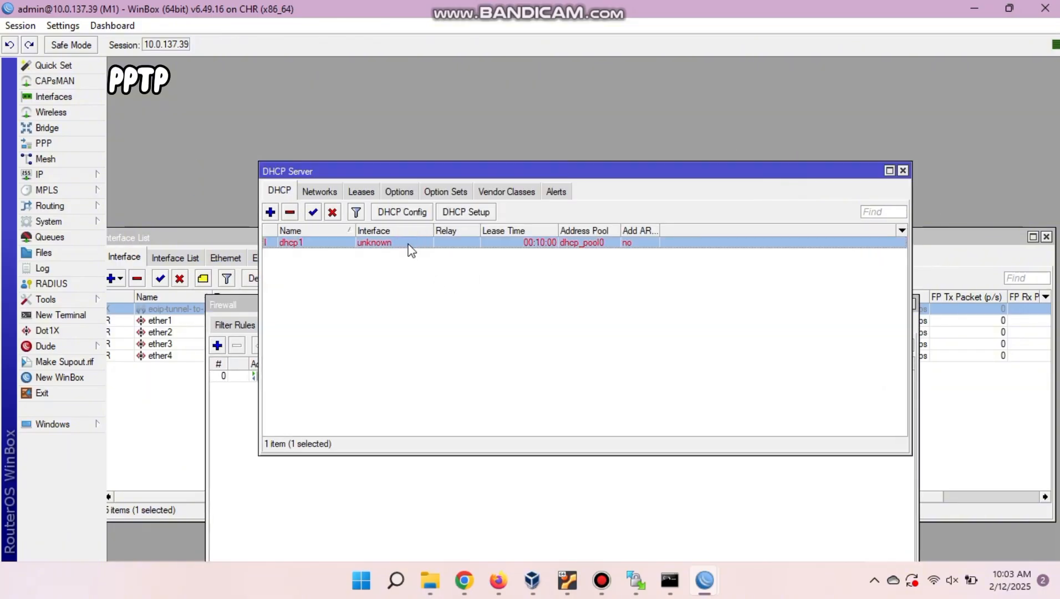
left_click(290, 213)
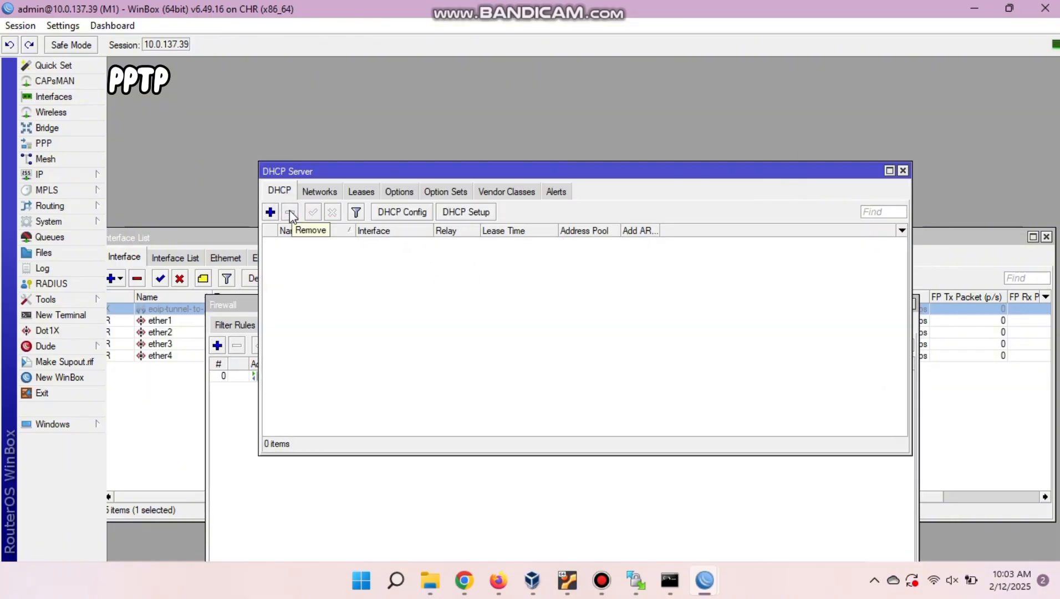
left_click(902, 170)
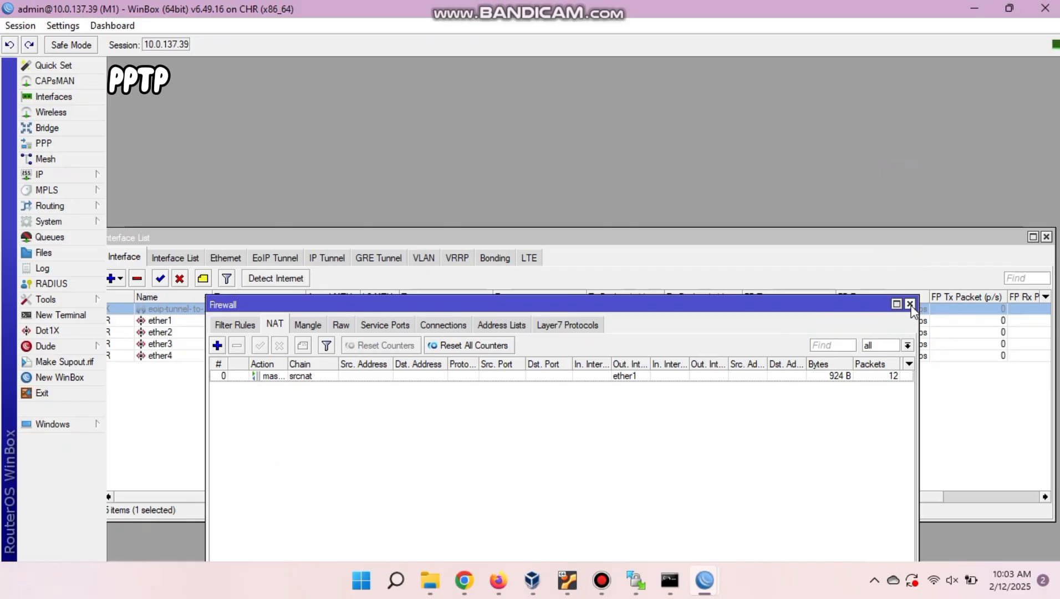
left_click(909, 303)
left_click(1046, 237)
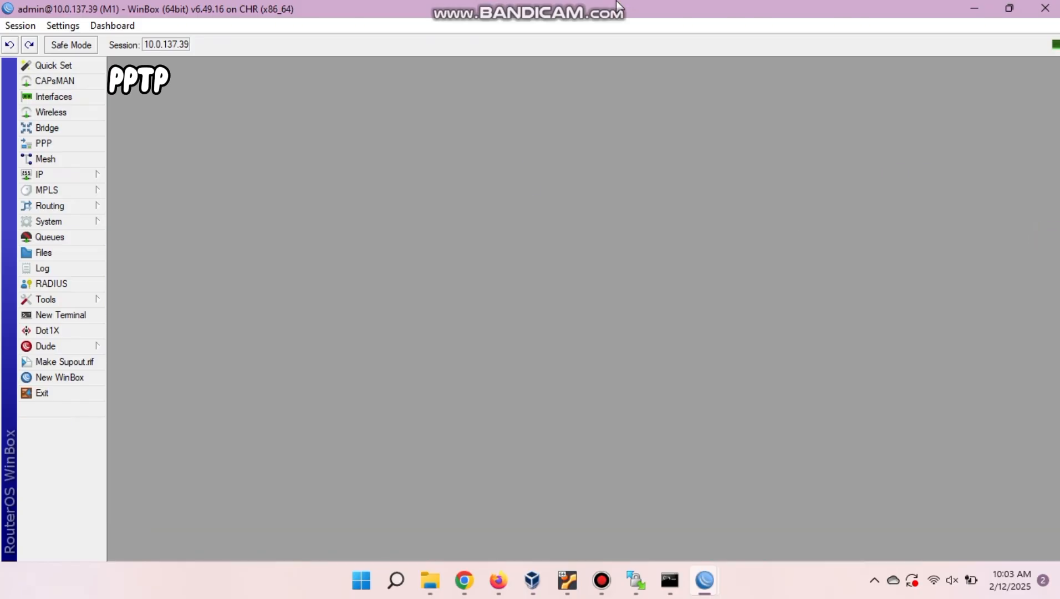
On M2, close the Address List, Bridge and Interface List windows, then return to PNETLab.
mouse_move(704, 581)
left_click(771, 499)
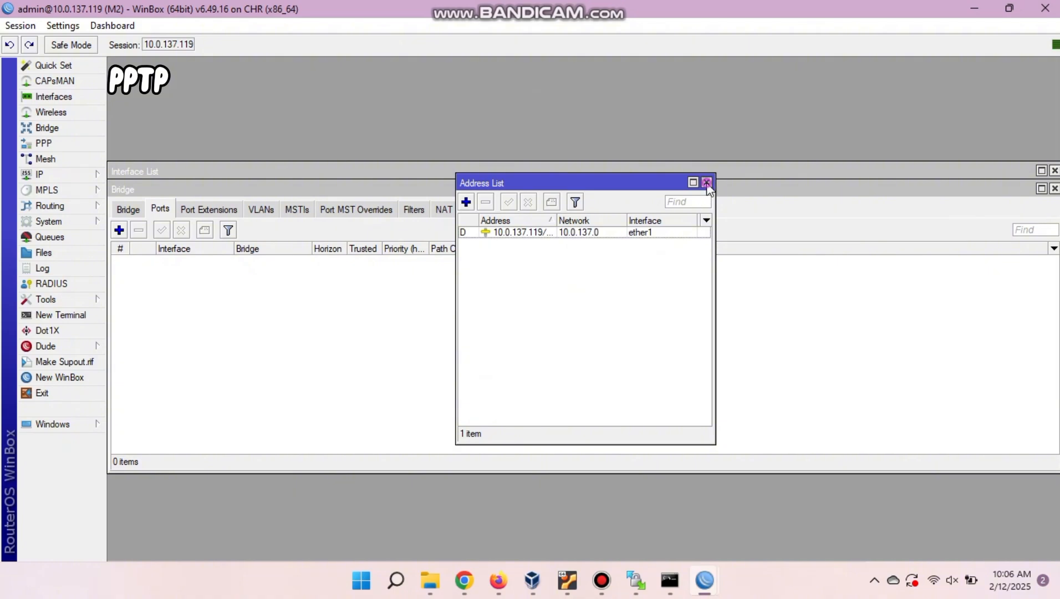
left_click(707, 183)
left_click(1054, 188)
left_click(133, 190)
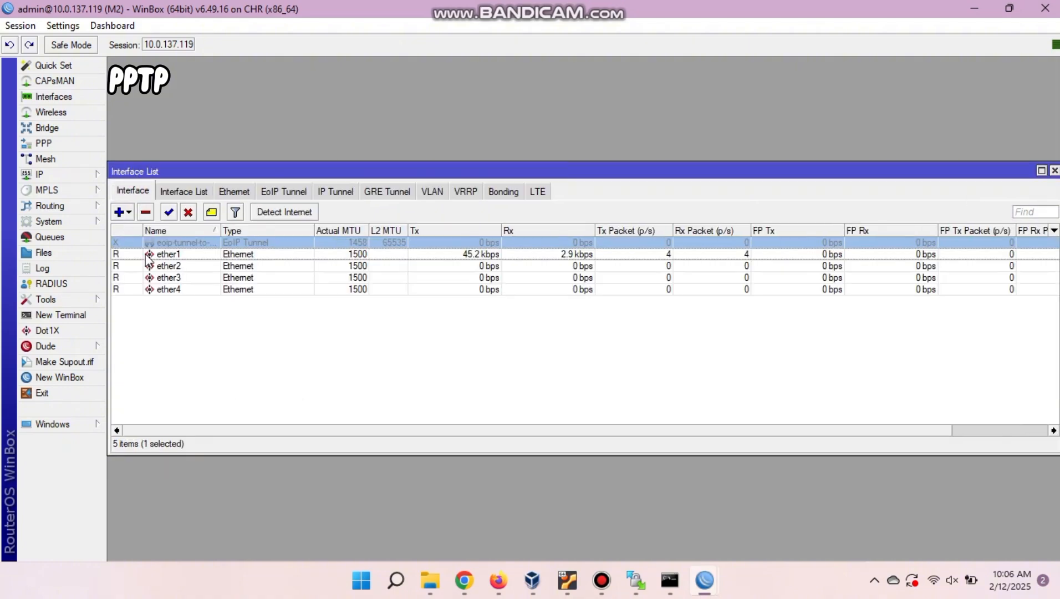
left_click(168, 310)
mouse_move(624, 5)
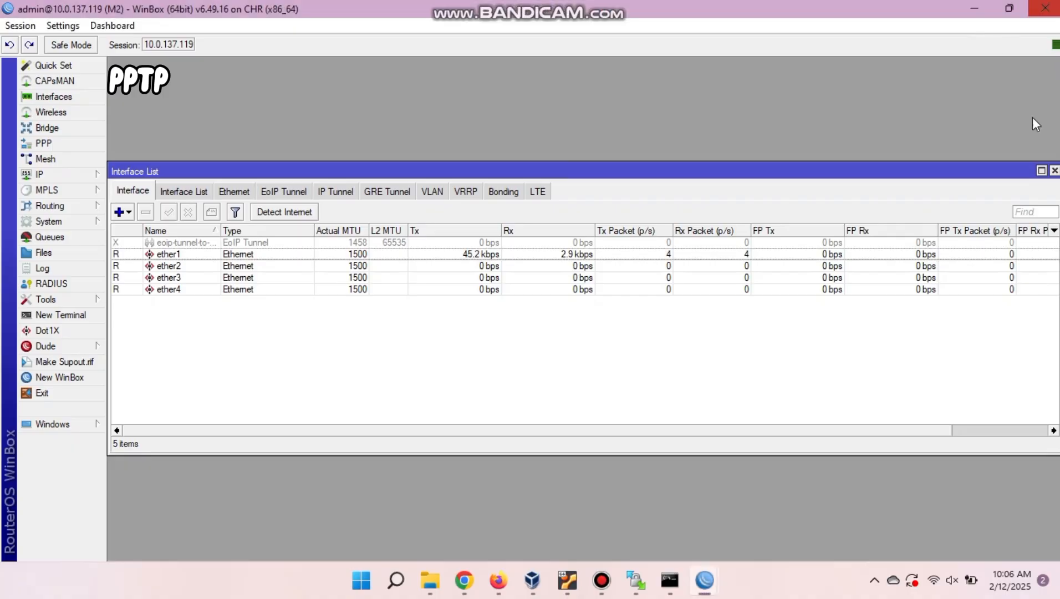
left_click(1054, 170)
left_click(498, 580)
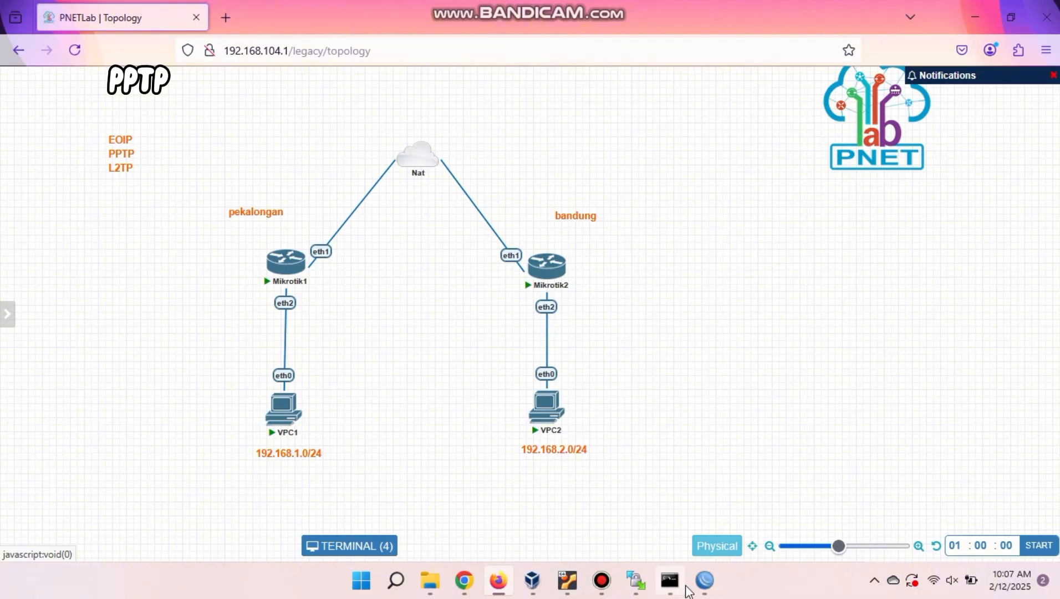
Add 192.168.1.1/24 on M1's ether2, then bring up the DHCP Server list.
mouse_move(705, 579)
left_click(596, 513)
left_click(74, 177)
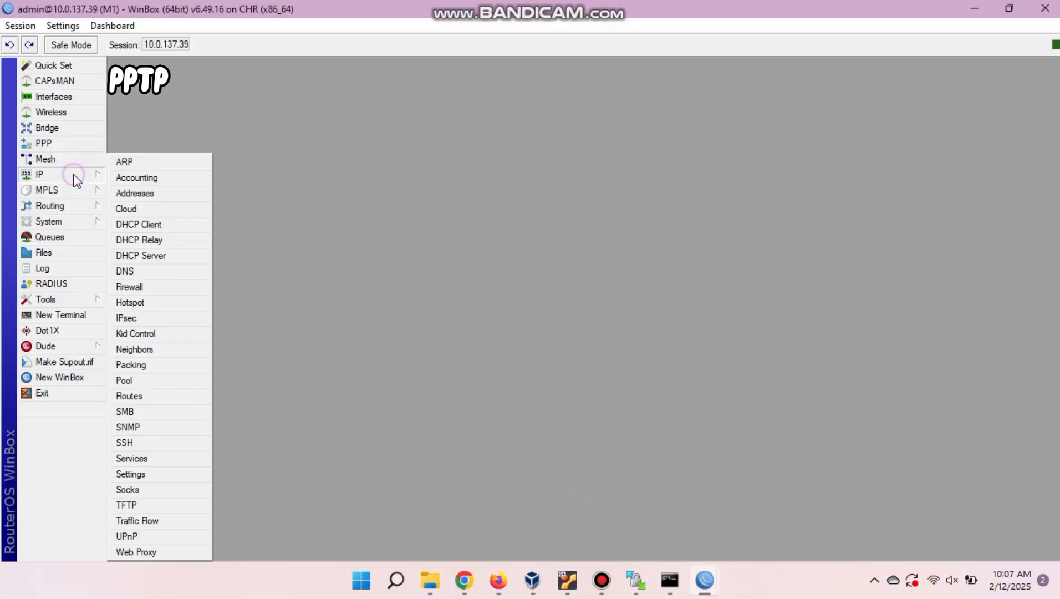
left_click(135, 193)
left_click(466, 202)
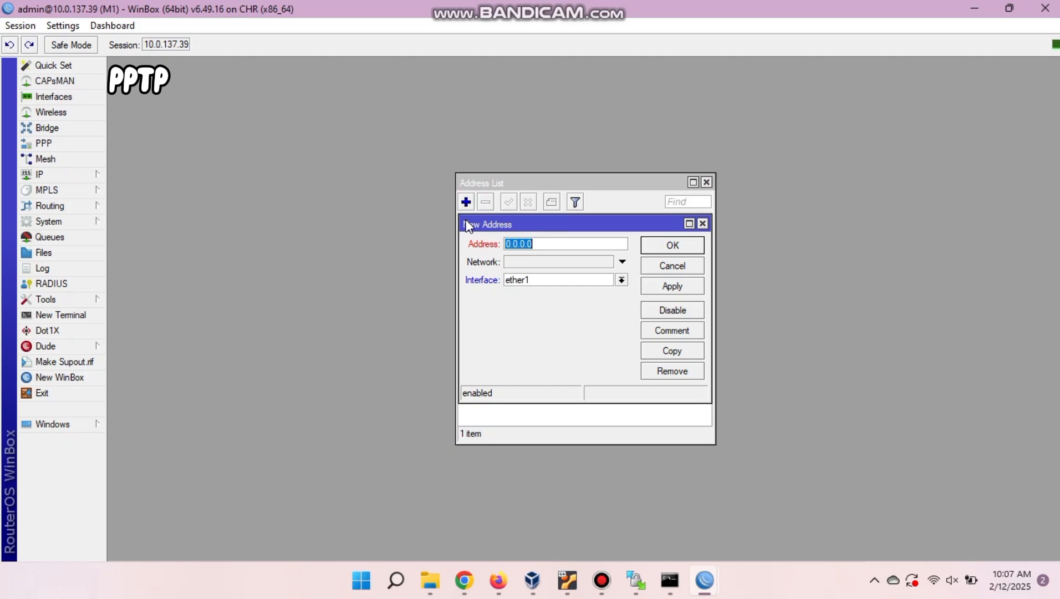
type("192.168.1.1/24")
left_click(550, 280)
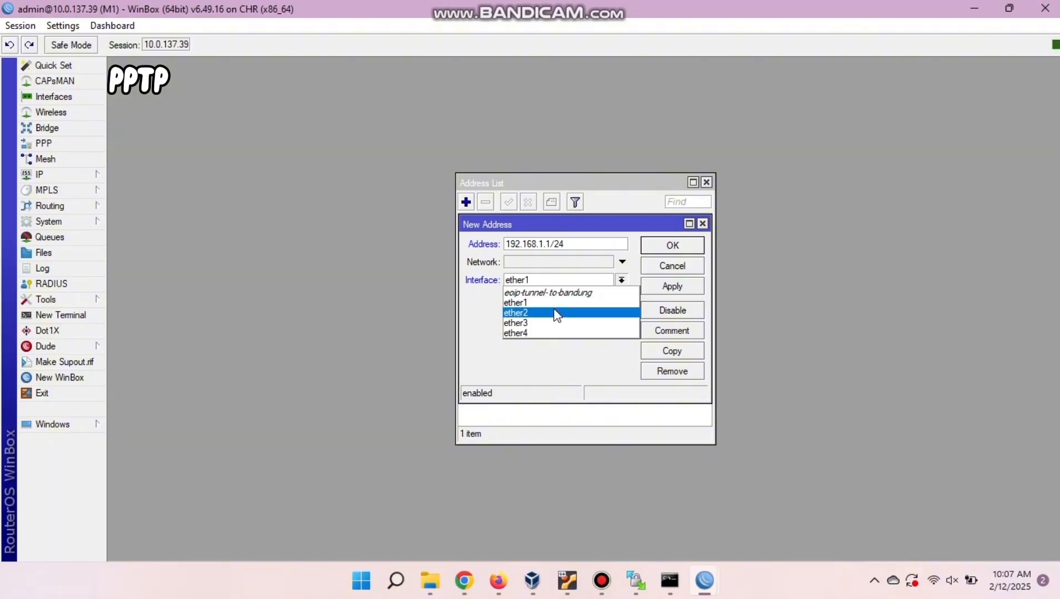
left_click(556, 313)
left_click(672, 245)
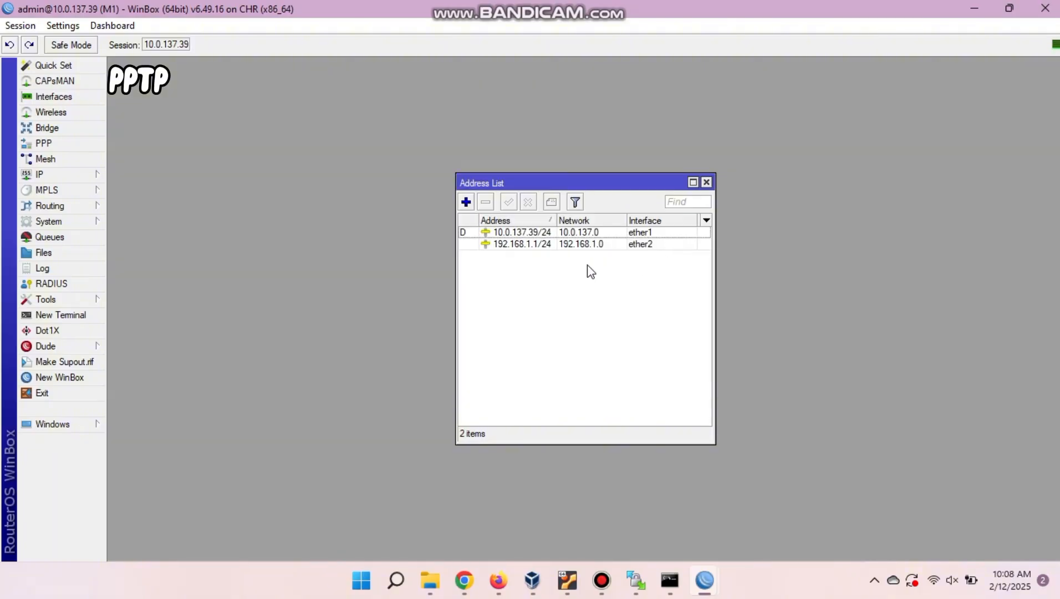
left_click(81, 175)
left_click(145, 254)
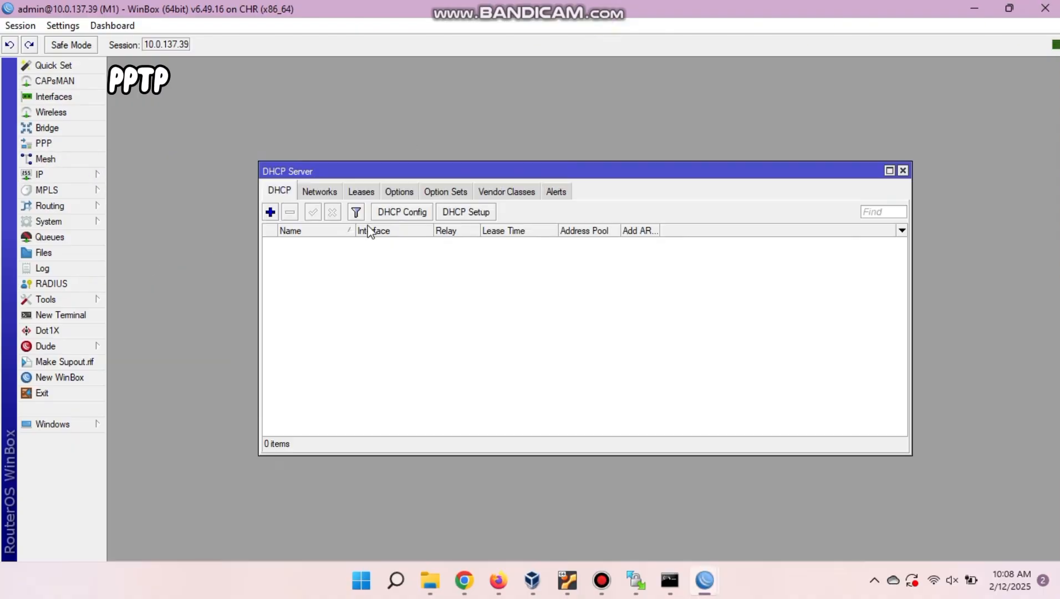
Run DHCP Setup on ether2 accepting defaults (pool dhcp_pool1, 00:10:00 lease), then switch to M2.
left_click(464, 212)
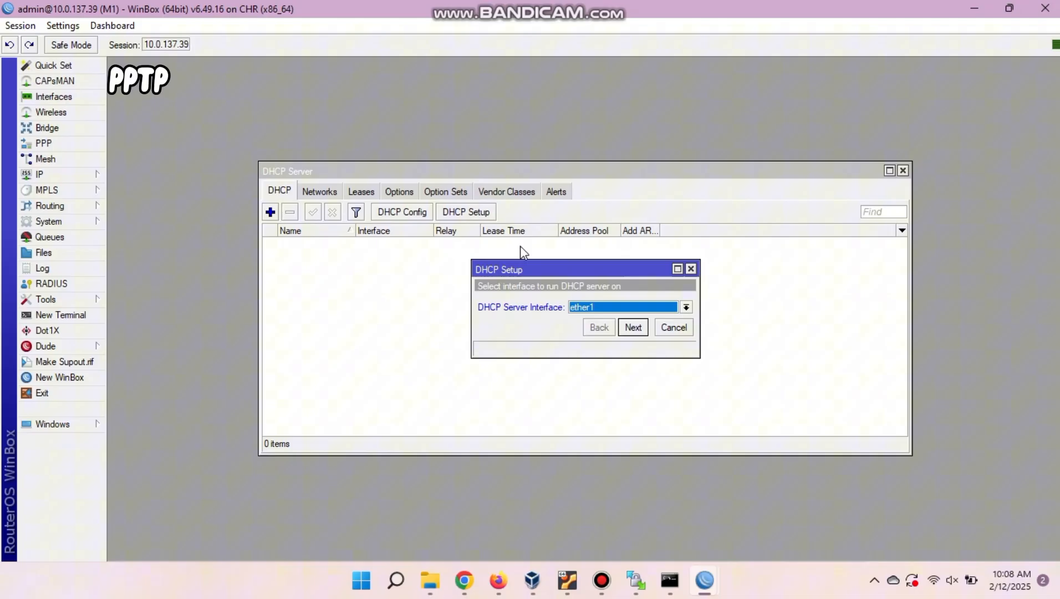
left_click(596, 305)
left_click(602, 340)
left_click(632, 327)
left_click(633, 327)
left_click(633, 328)
left_click(634, 327)
left_click(634, 327)
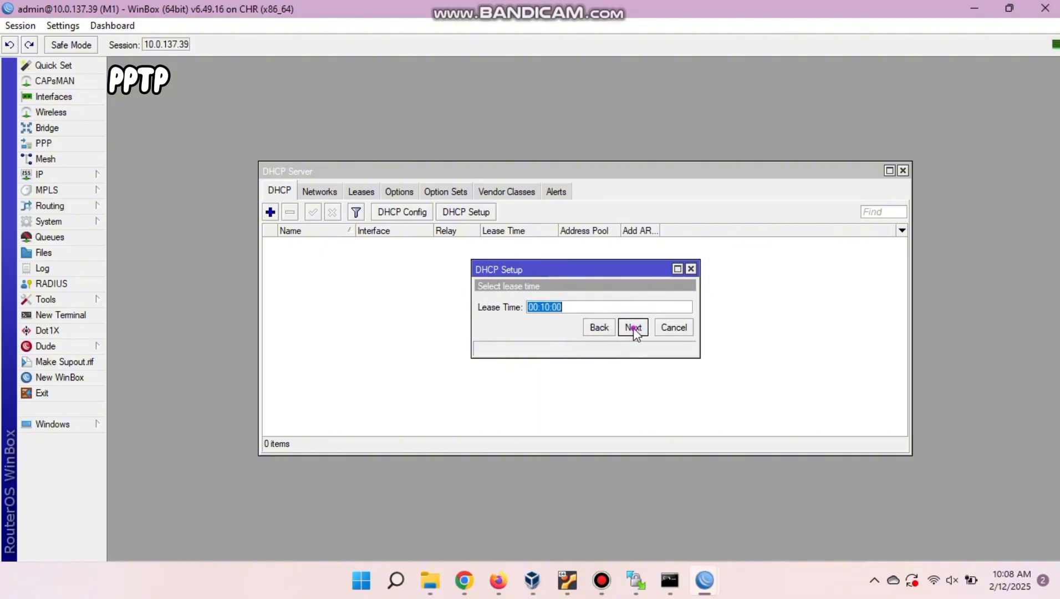
left_click(633, 327)
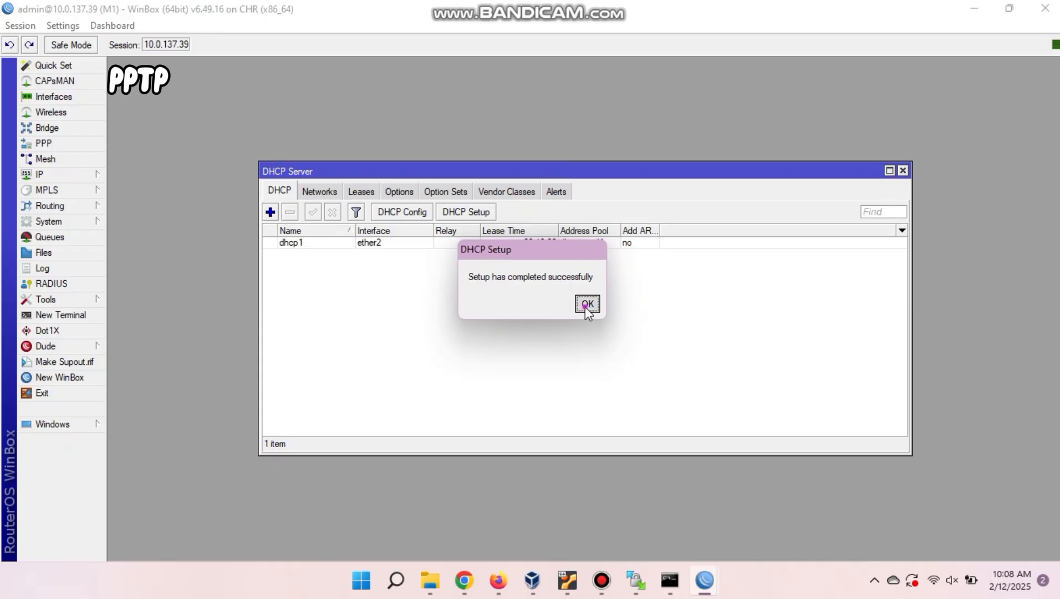
left_click(587, 304)
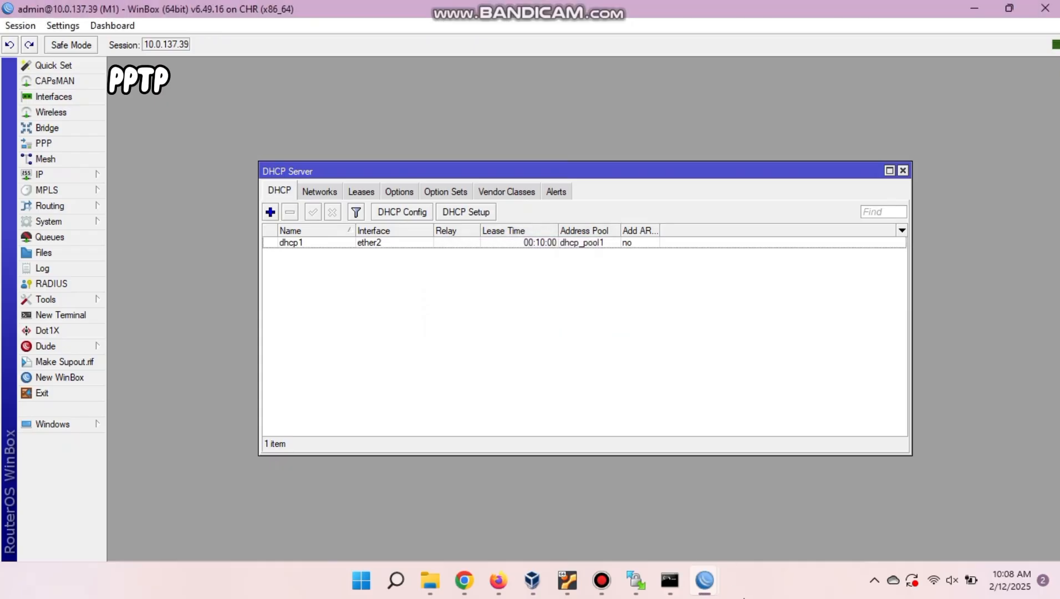
mouse_move(704, 580)
left_click(754, 539)
Add the address 192.168.2.1/24 on M2's ether2.
left_click(56, 174)
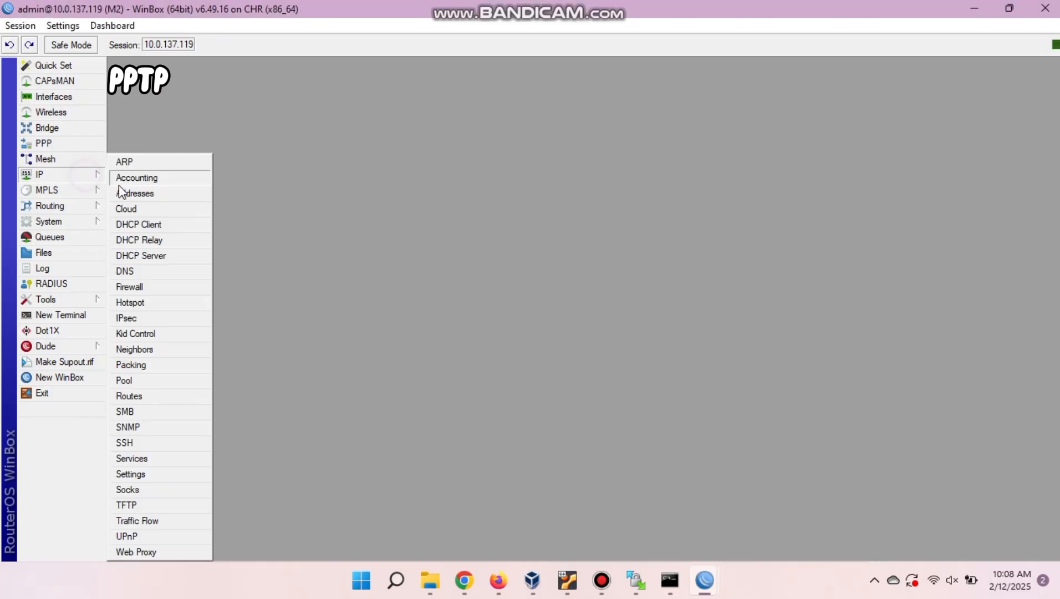
left_click(137, 194)
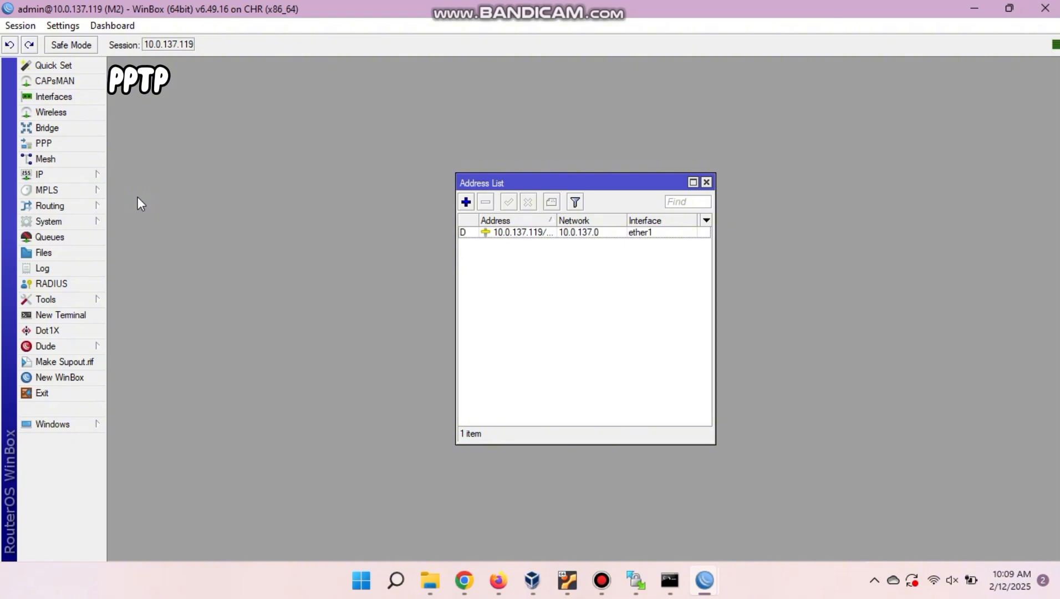
left_click(465, 202)
type("192.168.2.1")
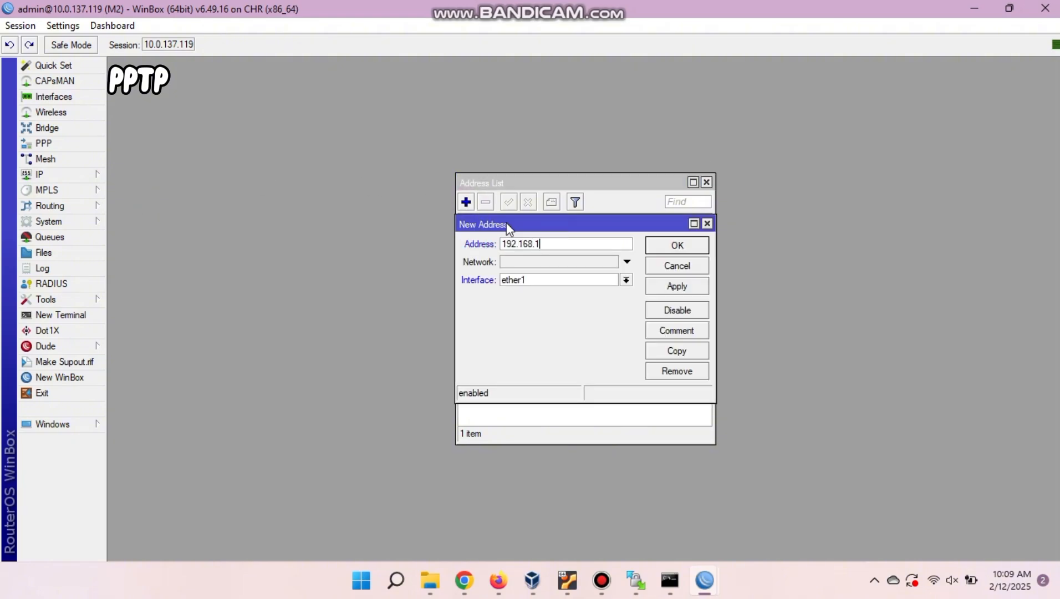
key("BackSpace")
type("2.1/24")
left_click(590, 279)
left_click(583, 312)
left_click(678, 245)
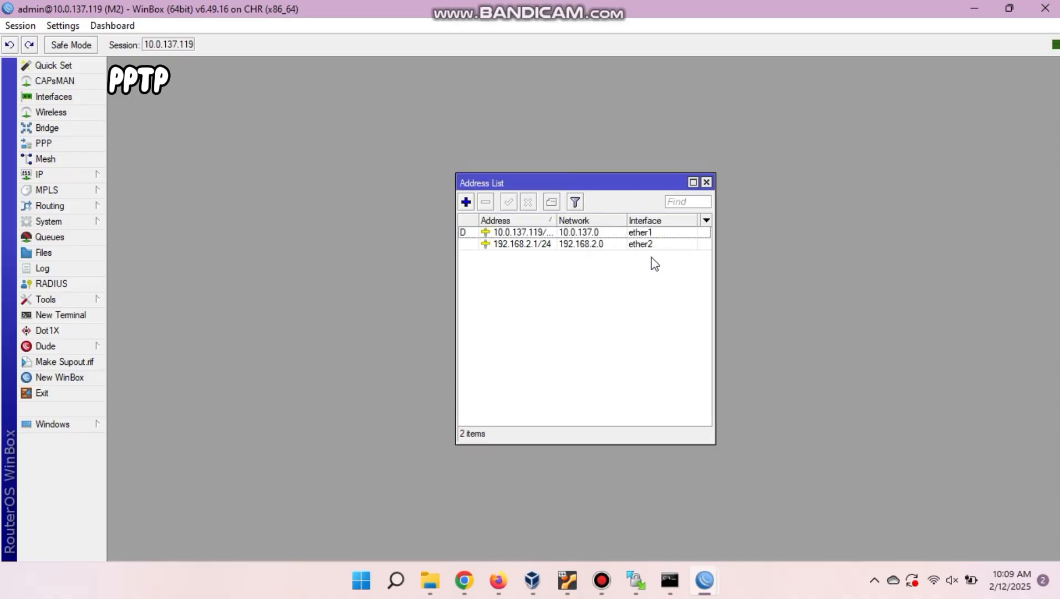
Delete the invalid dhcp1 server and rerun DHCP Setup on ether2 with 8.8.8.8 DNS and 00:10:00 leases.
left_click(84, 175)
left_click(141, 255)
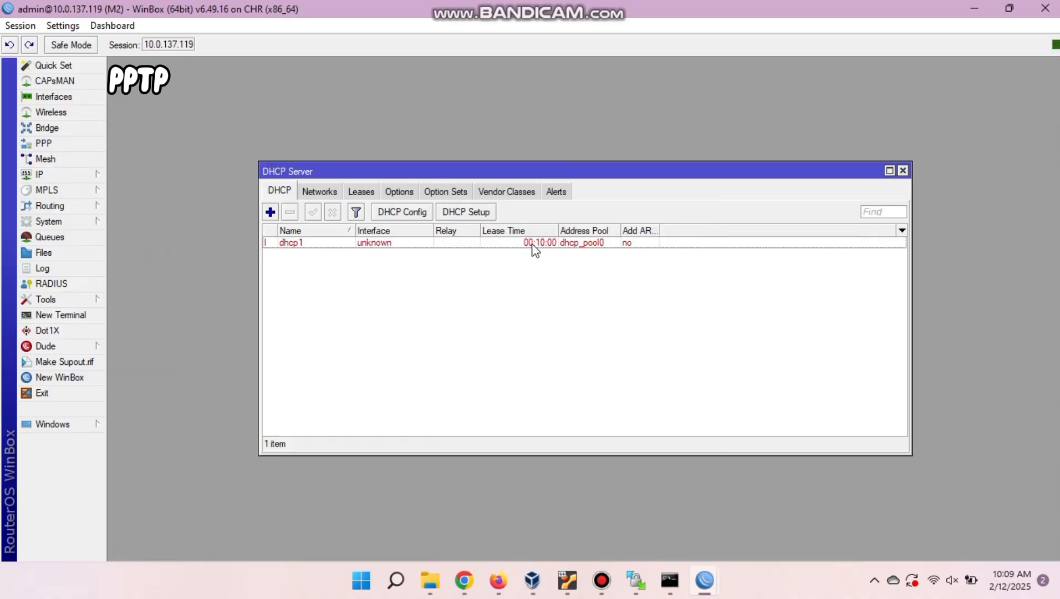
left_click(316, 241)
left_click(290, 212)
left_click(466, 212)
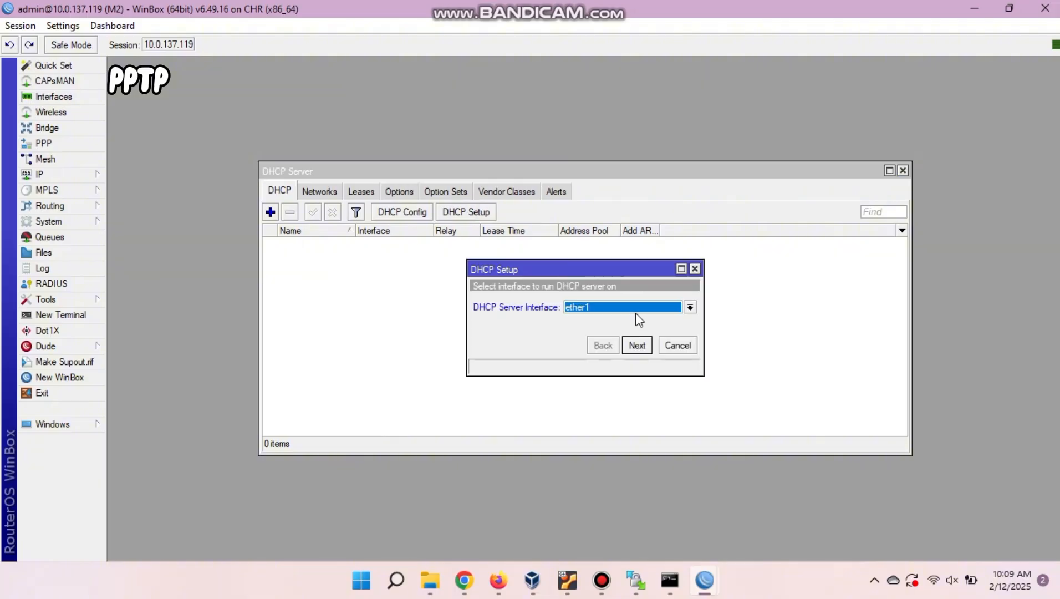
left_click(629, 307)
left_click(624, 342)
left_click(636, 345)
left_click(636, 345)
left_click(636, 345)
left_click(636, 345)
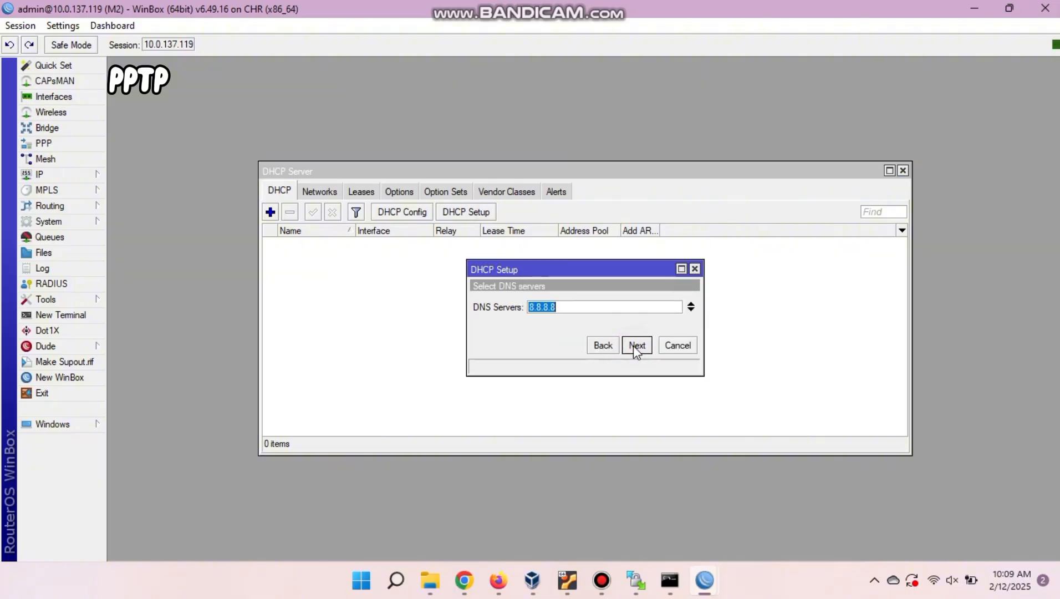
left_click(635, 345)
left_click(635, 345)
left_click(585, 304)
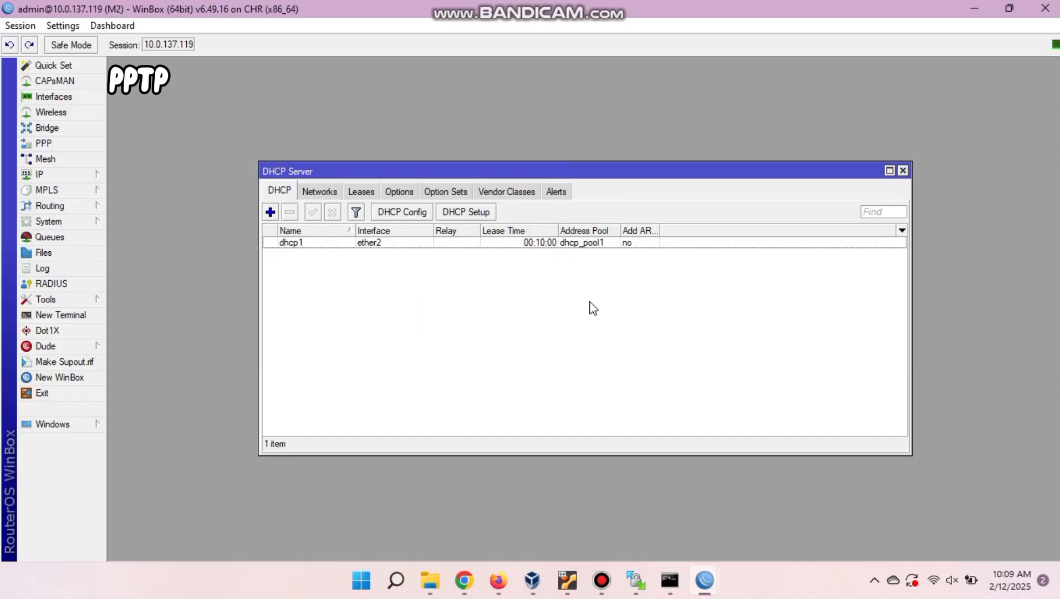
Ping 8.8.8.8 from a new terminal on M2 and stop it to see the summary.
left_click(61, 315)
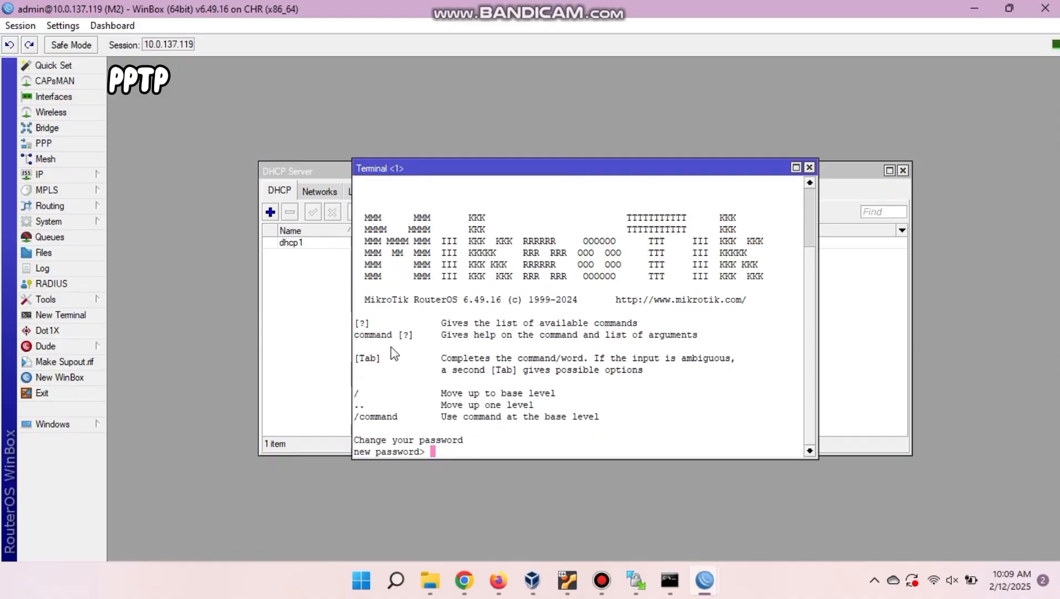
key("Return")
type("ping 8.8.8.")
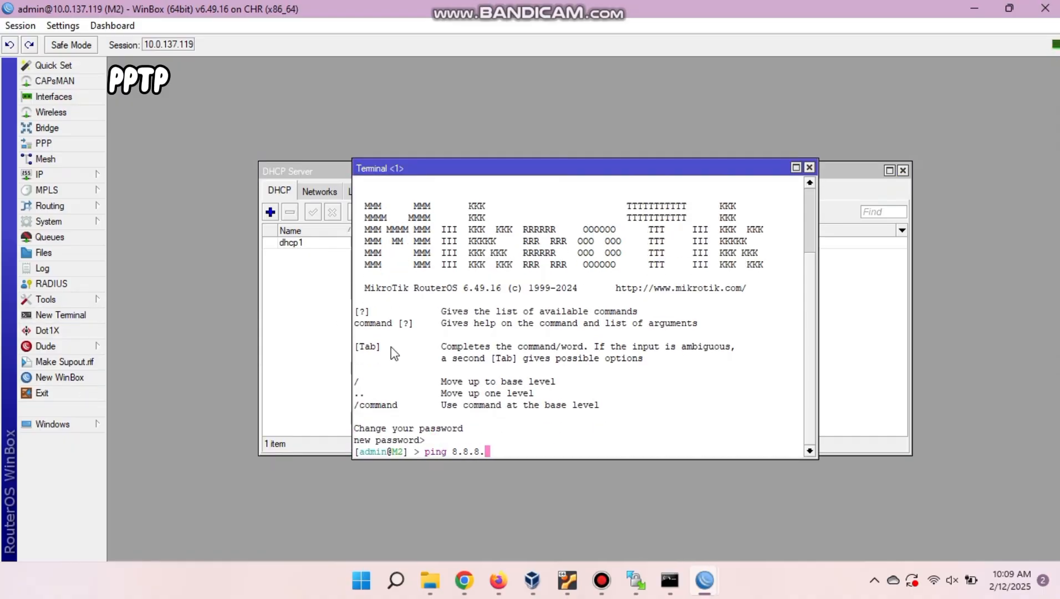
type("8")
key("Return")
key("ctrl+c")
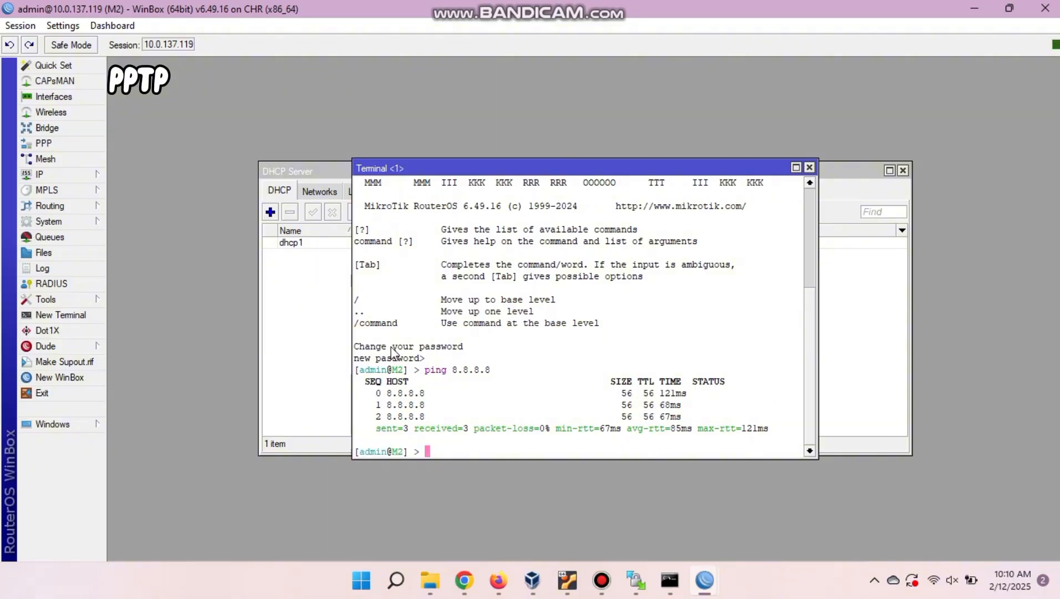
Switch to M1 and ping 8.8.8.8 from a new terminal there.
mouse_move(705, 580)
left_click(640, 533)
left_click(83, 315)
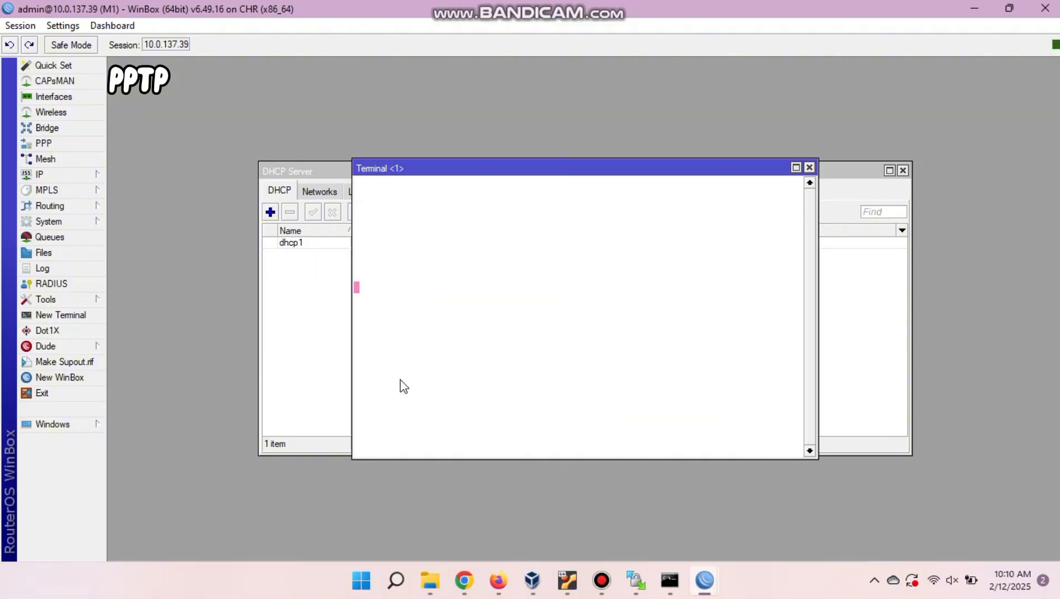
key("Return")
type("ping 8.8.8.8")
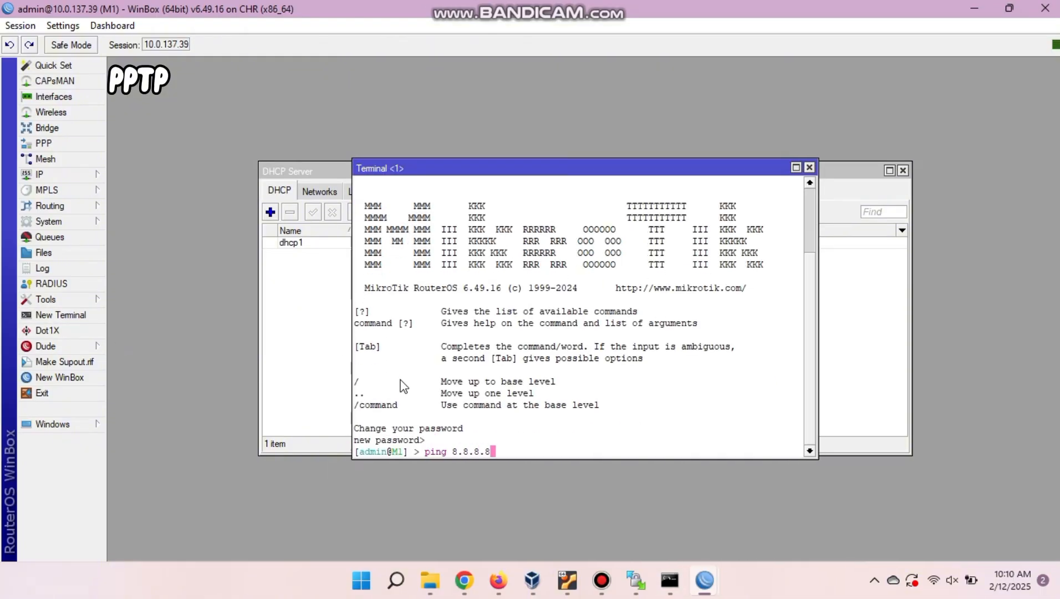
key("Return")
key("ctrl+c")
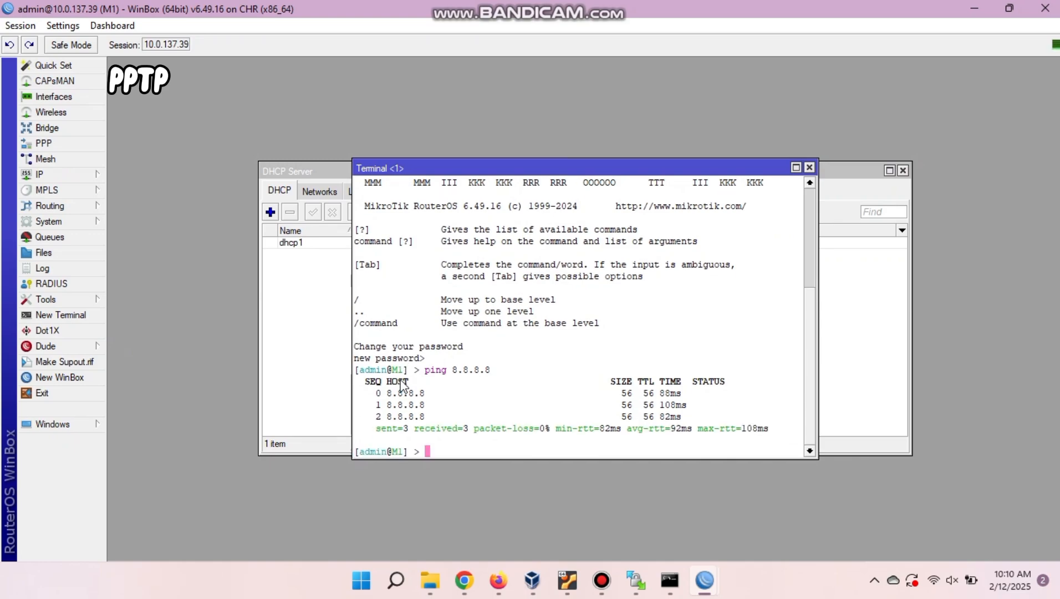
Request DHCP addresses on VPC1 and VPC2 with ip dhcp.
left_click(499, 580)
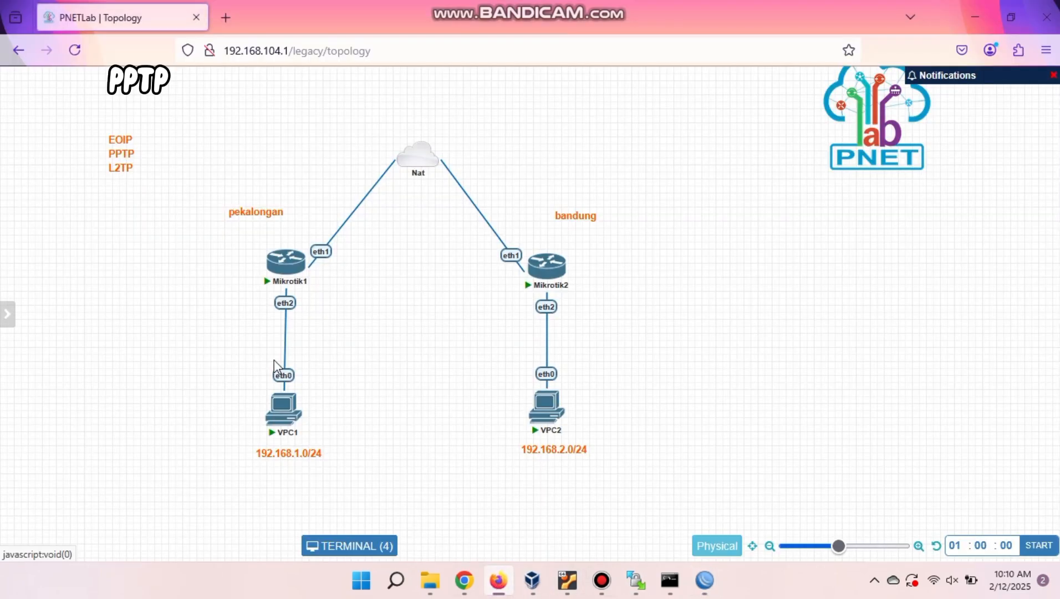
type("ip dhcp")
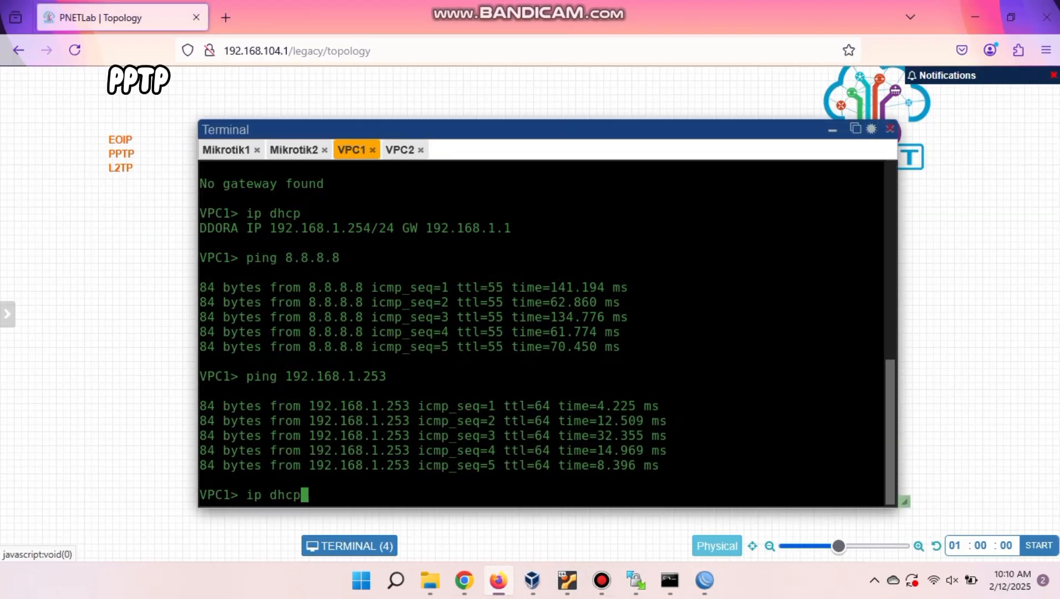
key("Return")
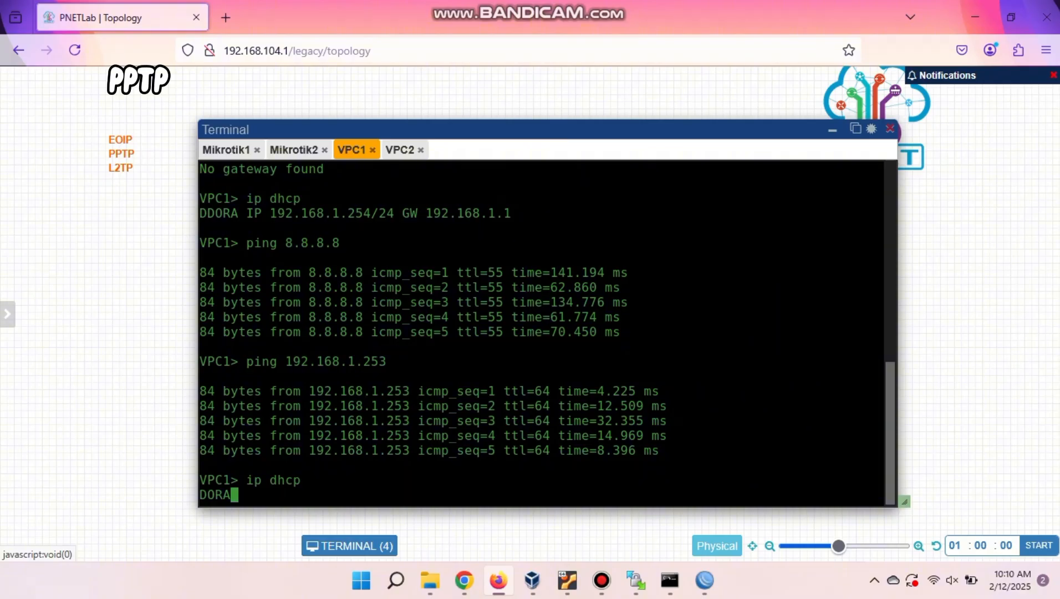
left_click(401, 157)
type("ip dhcp")
key("Return")
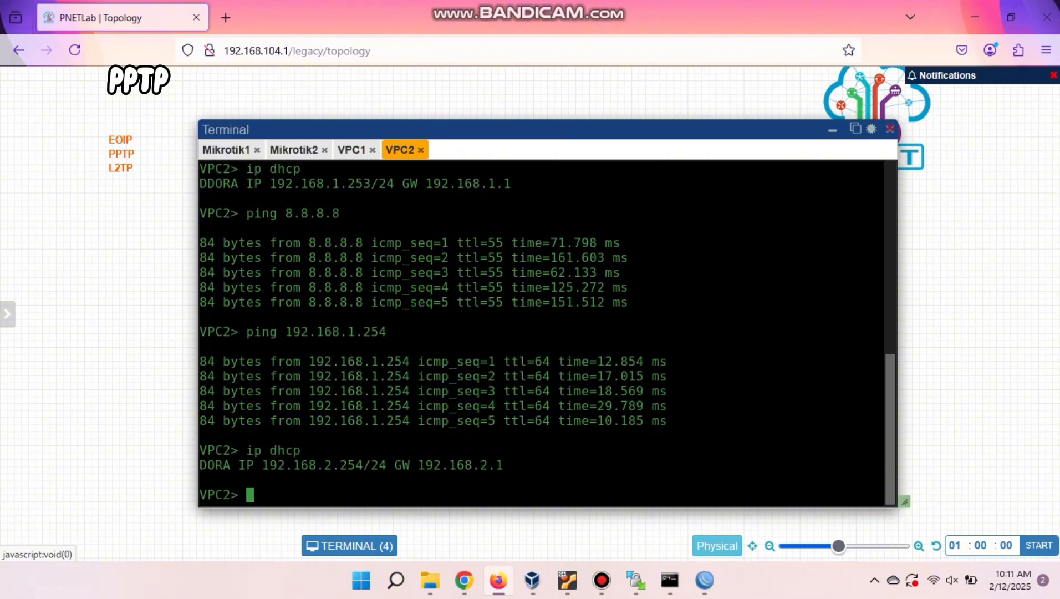
Ping 8.8.8.8 from both VPC2 and VPC1.
left_click(352, 151)
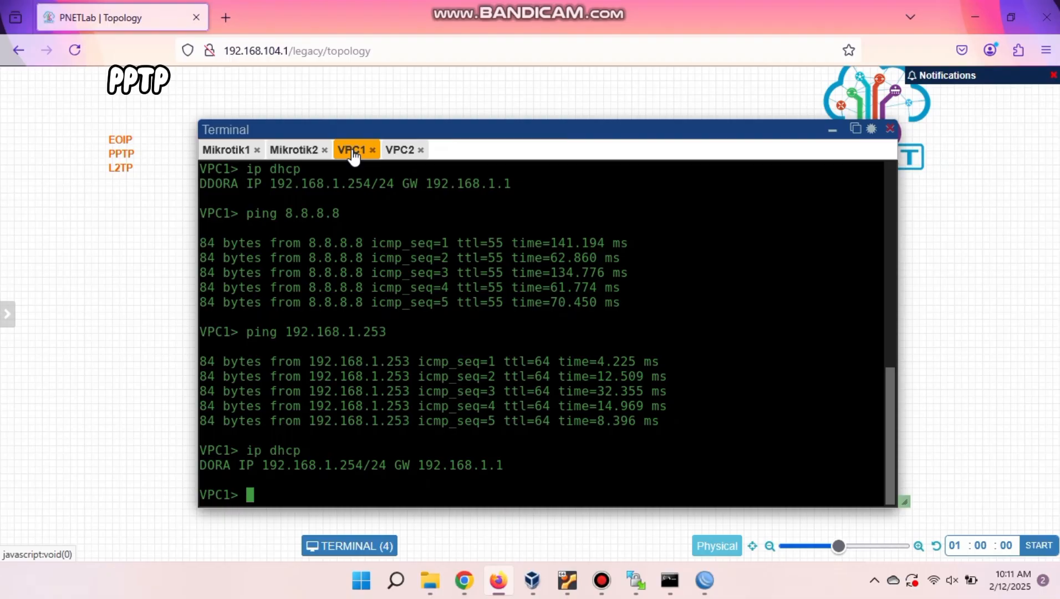
left_click(401, 155)
type("ping 8.8.8.8")
key("Return")
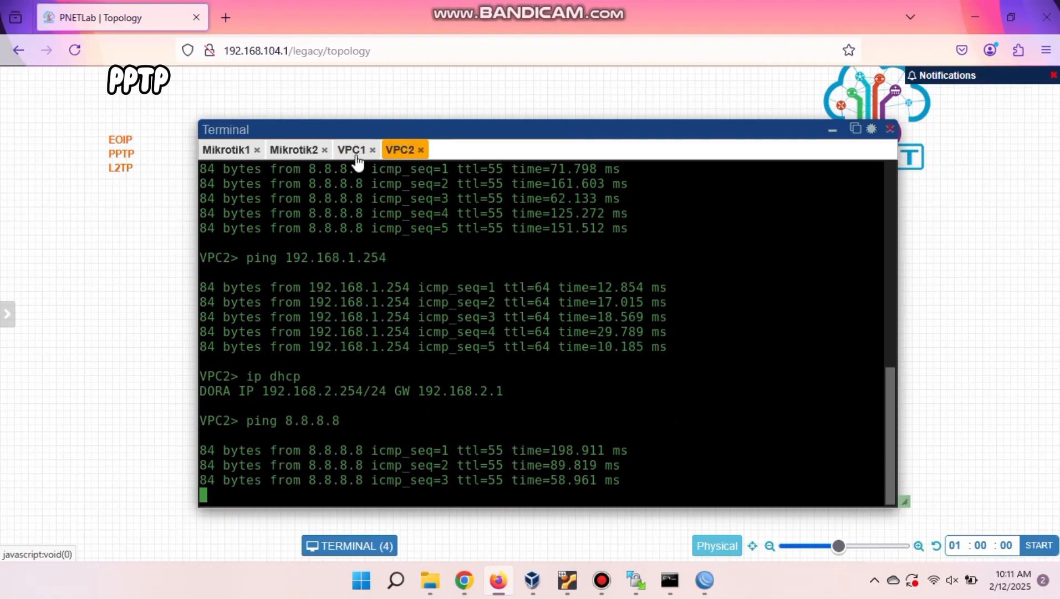
left_click(356, 155)
type("ping 8.8.8.8")
key("Return")
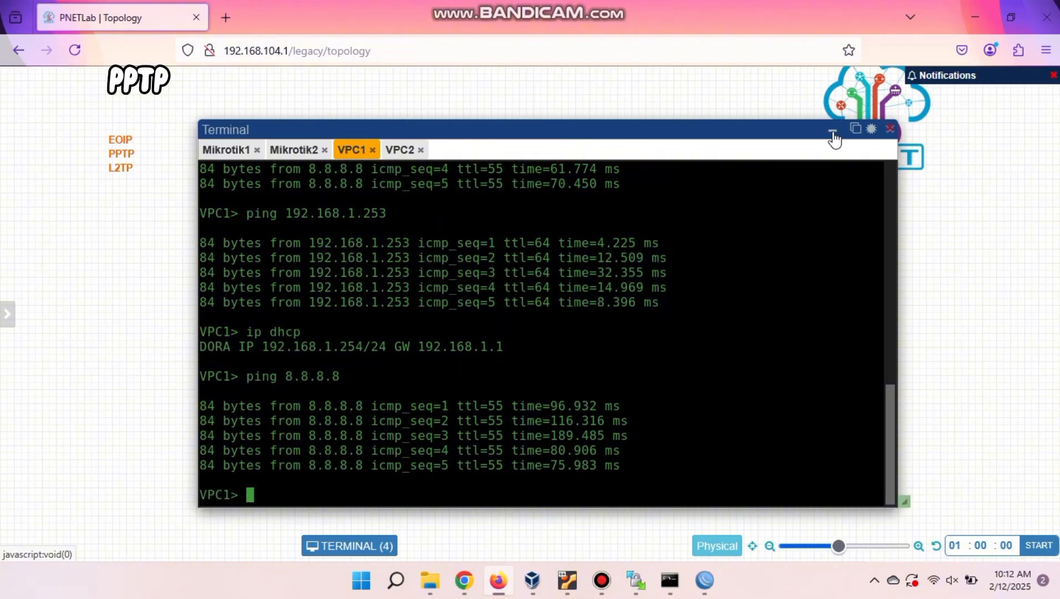
Move the pptp tannel label and its line up and to the right on the topology.
left_click(832, 132)
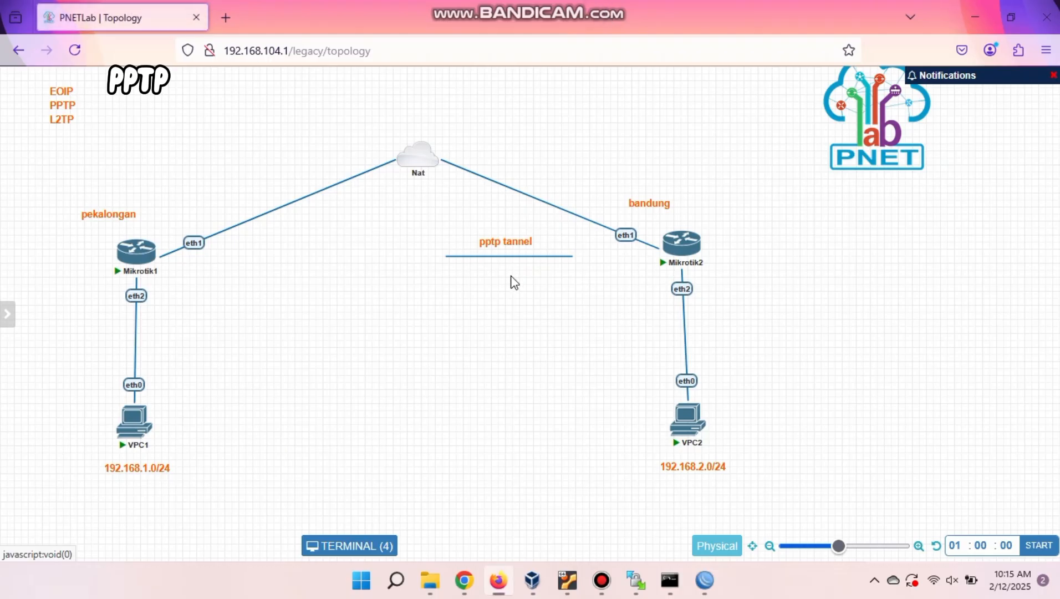
left_click_drag(439, 233, 697, 329)
left_click_drag(578, 257, 690, 149)
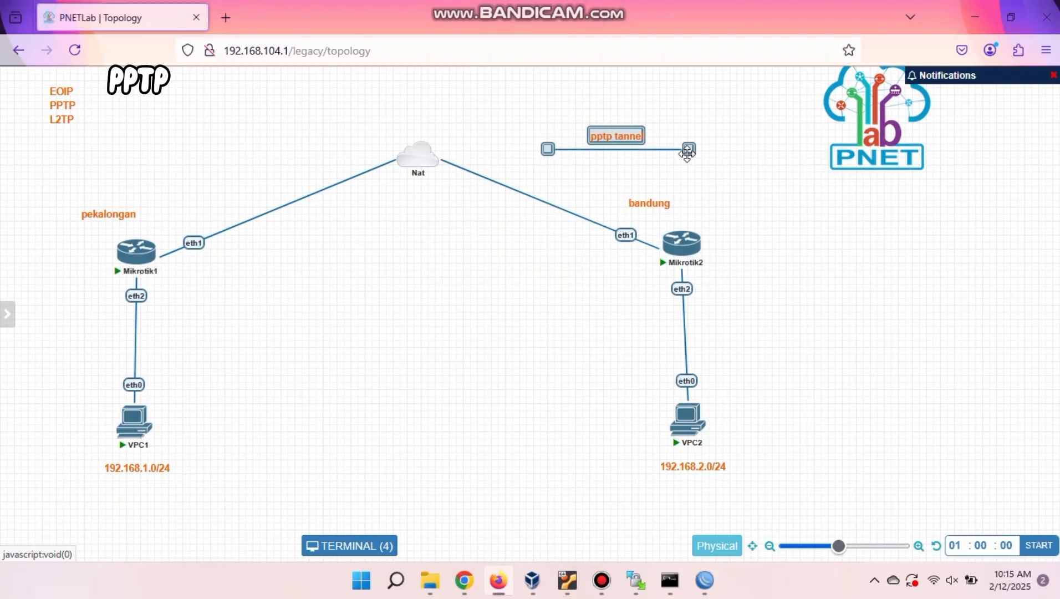
On M1, close the DHCP Server, Address List and Interface List windows.
mouse_move(701, 586)
left_click(646, 526)
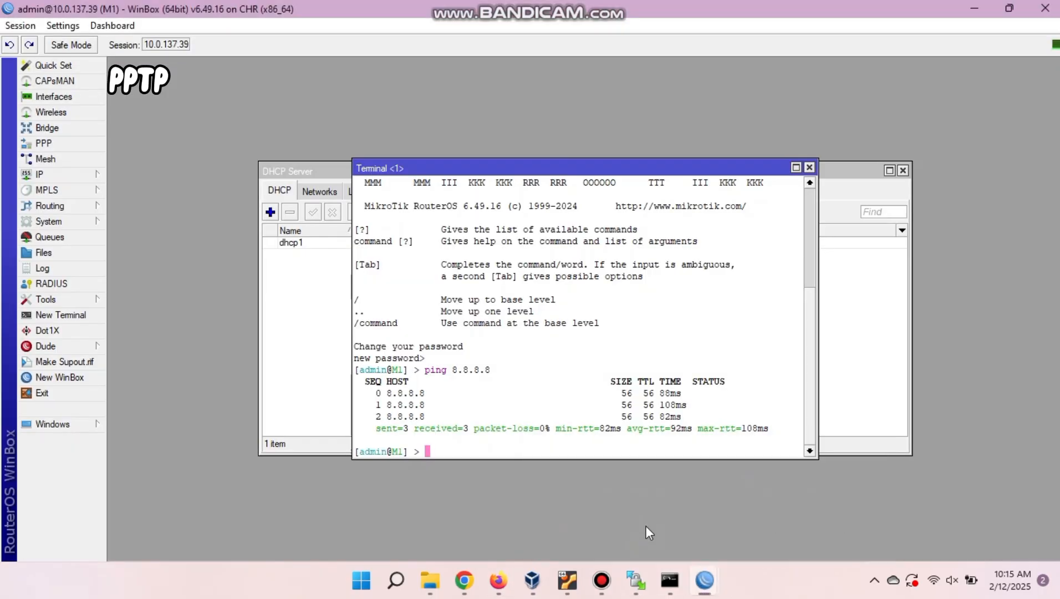
left_click(809, 169)
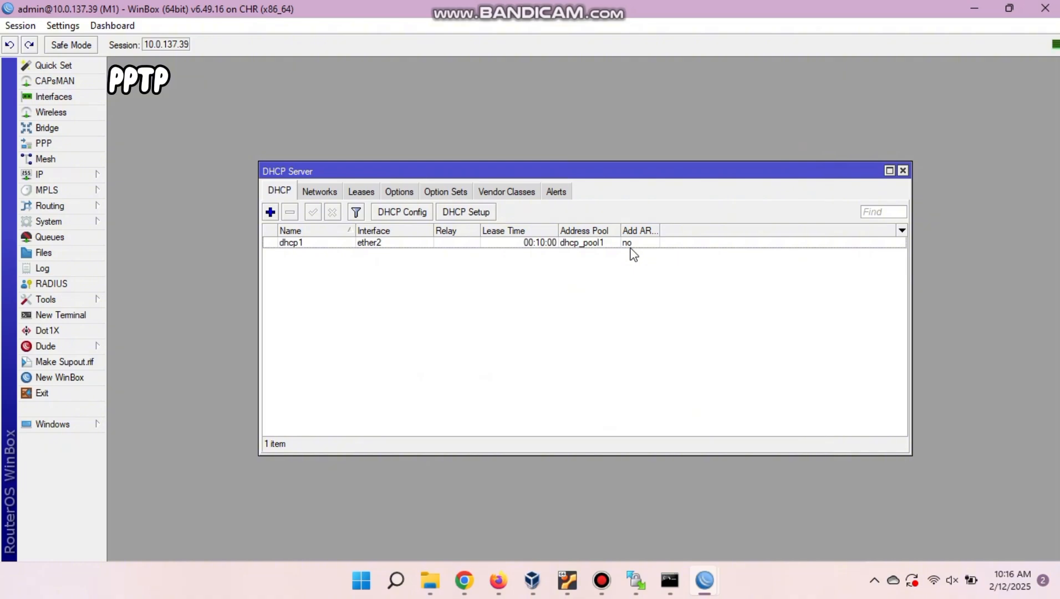
left_click(903, 170)
left_click(708, 183)
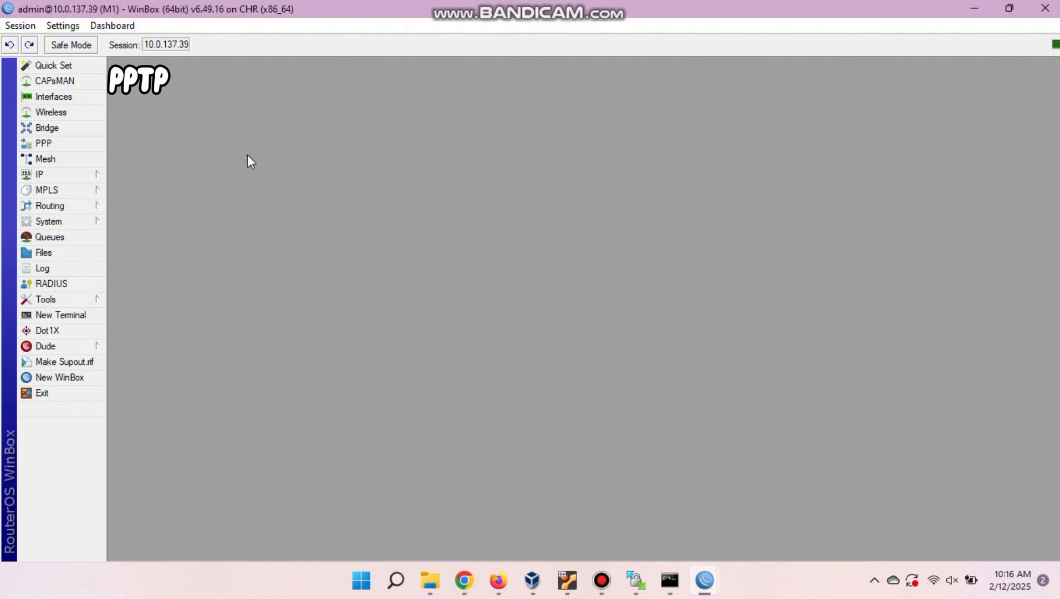
left_click(54, 96)
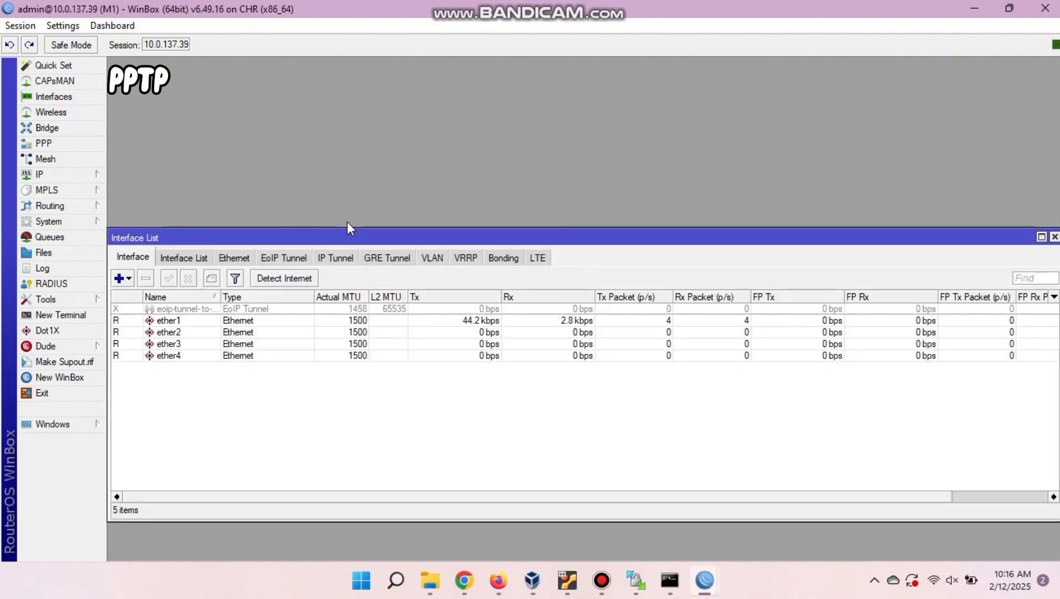
left_click(1054, 237)
Enable the PPTP server in PPP settings and apply it, then go to PPP Secrets.
left_click(44, 143)
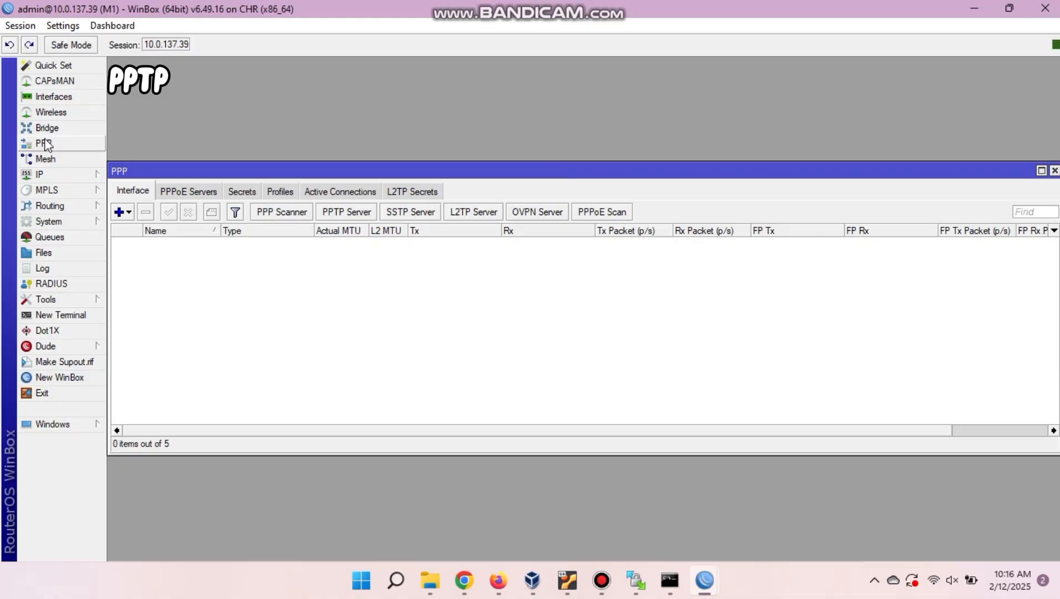
left_click(354, 213)
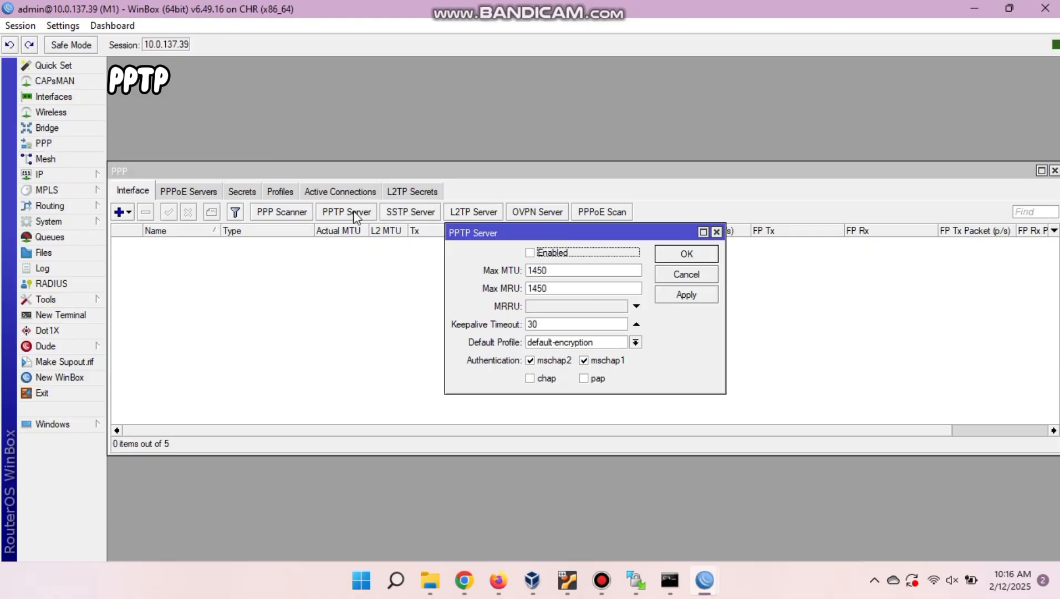
left_click(530, 253)
left_click(690, 294)
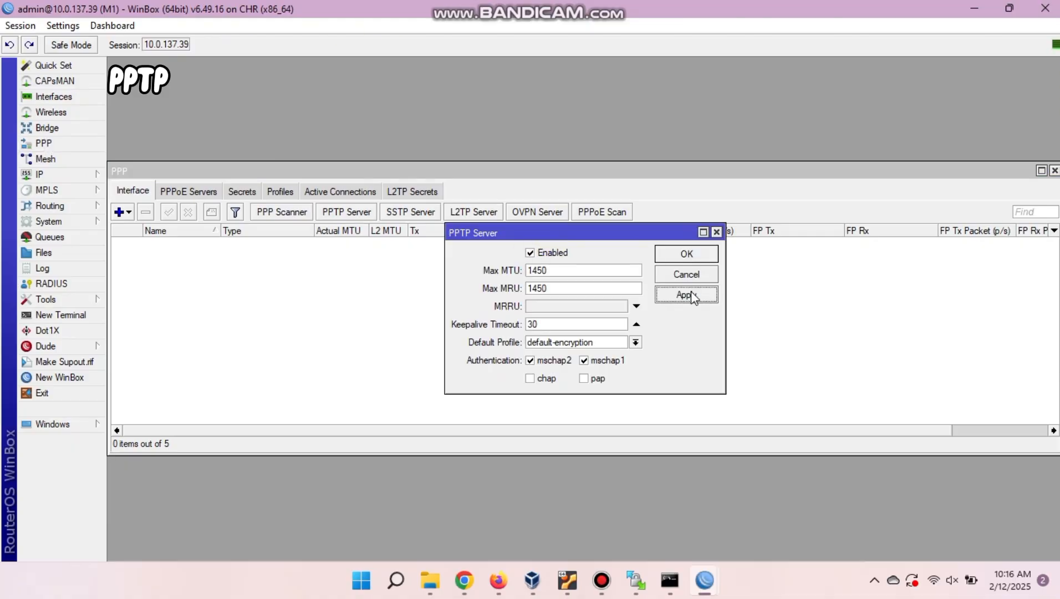
left_click(687, 255)
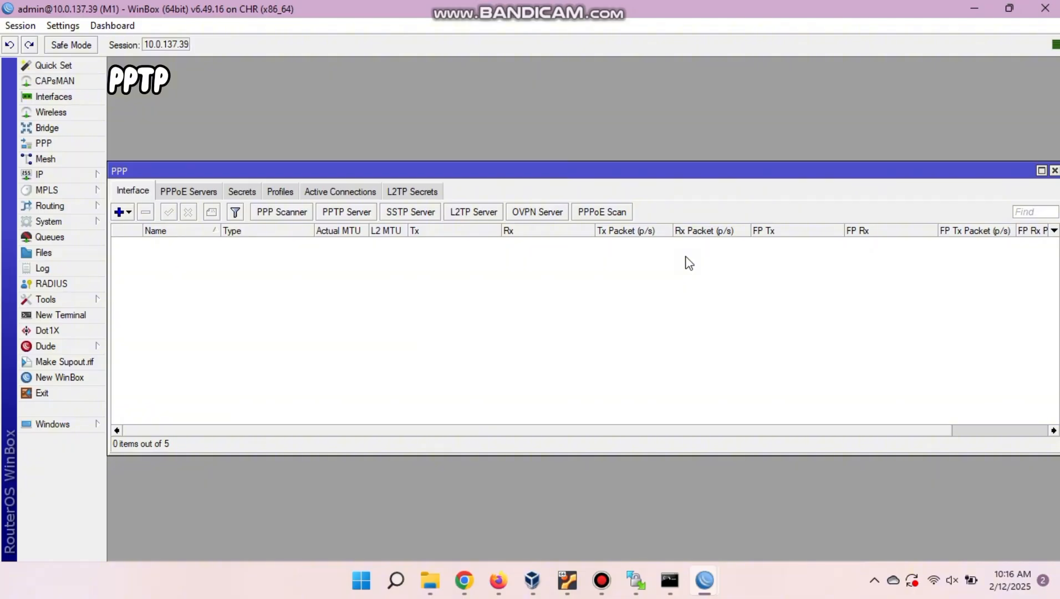
left_click(242, 191)
Start a new PPP secret named user-pptp and enter its password.
left_click(119, 211)
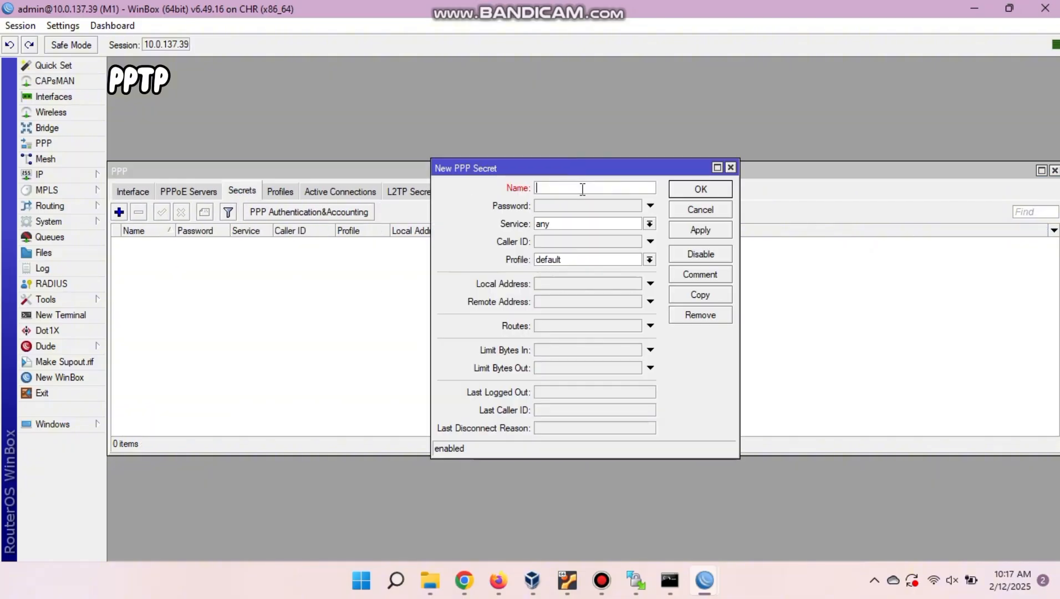
type("user-pptp")
left_click(544, 203)
type("123")
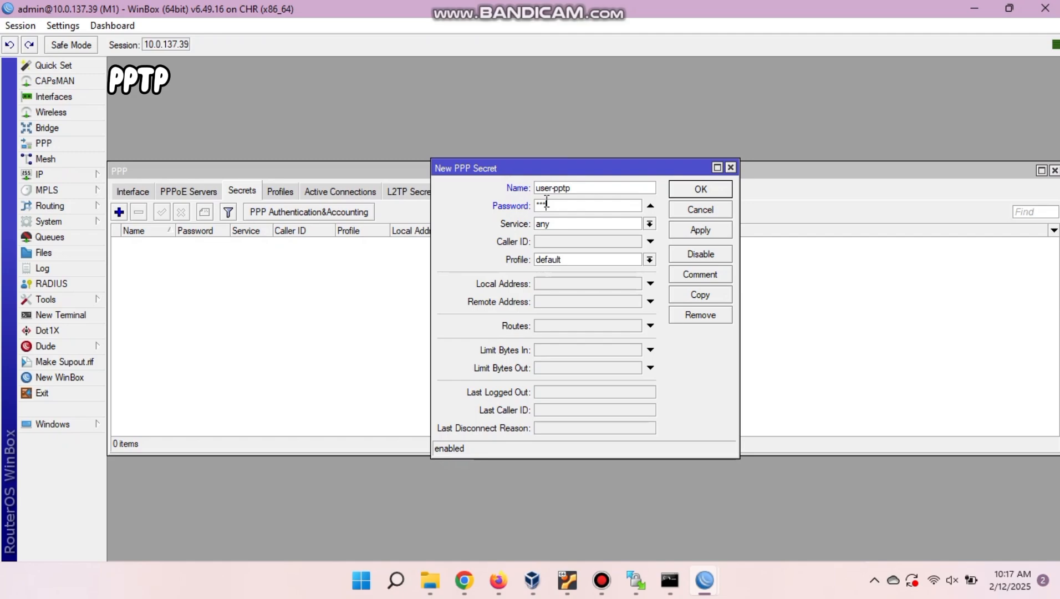
Set the secret's service to pptp, enable Local and Remote Address fields, then return to PNETLab.
left_click(585, 230)
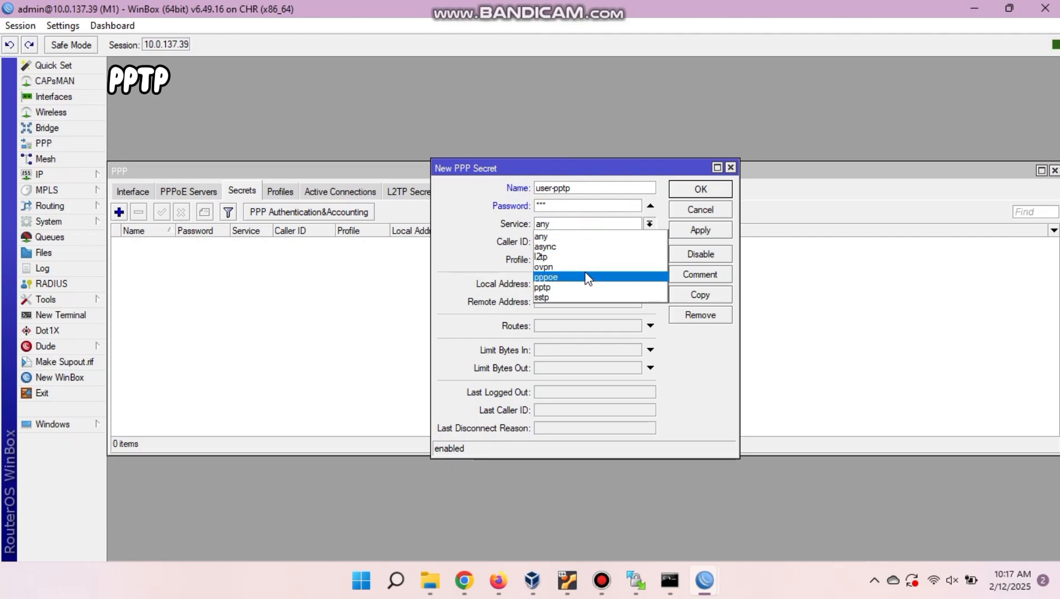
left_click(584, 287)
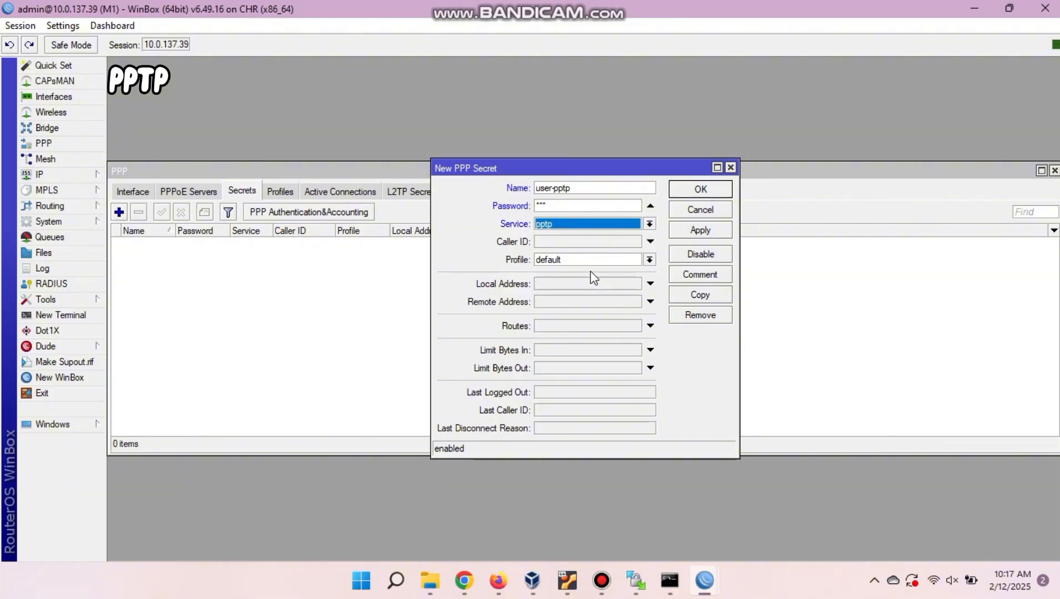
left_click(600, 225)
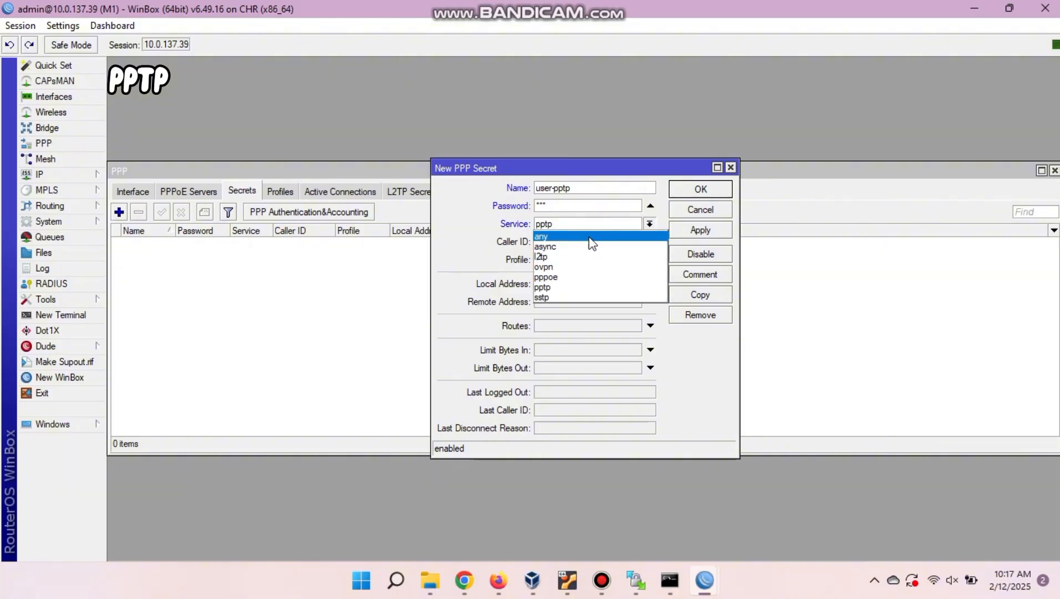
left_click(576, 286)
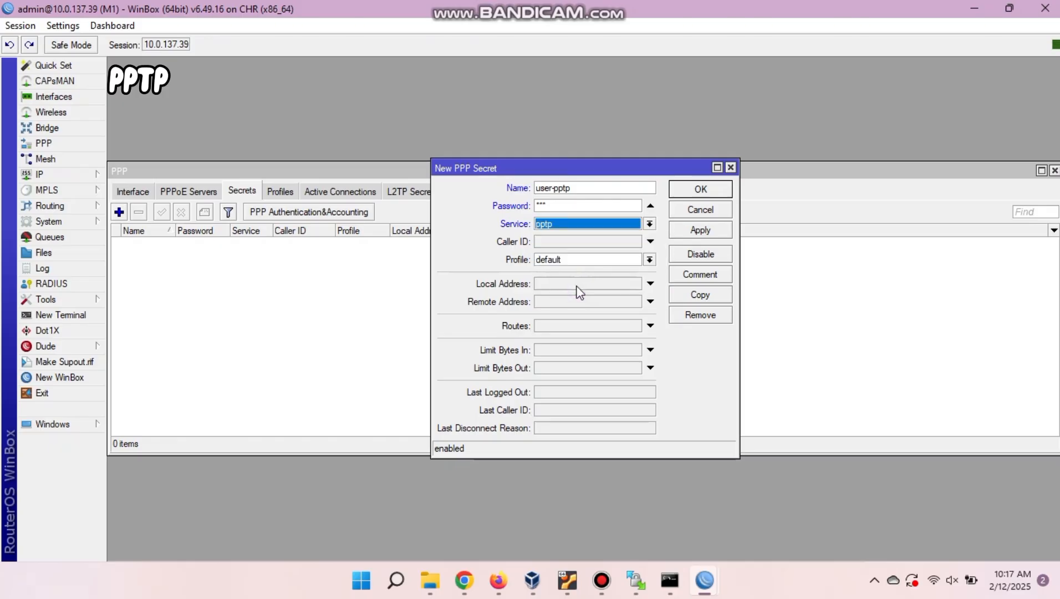
left_click(575, 285)
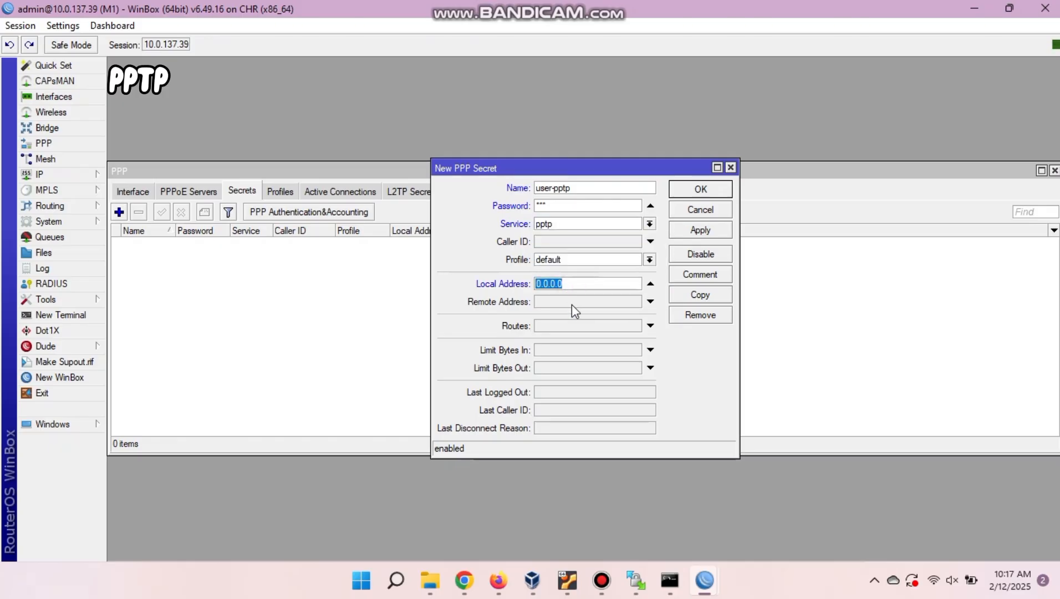
left_click(572, 304)
left_click(567, 285)
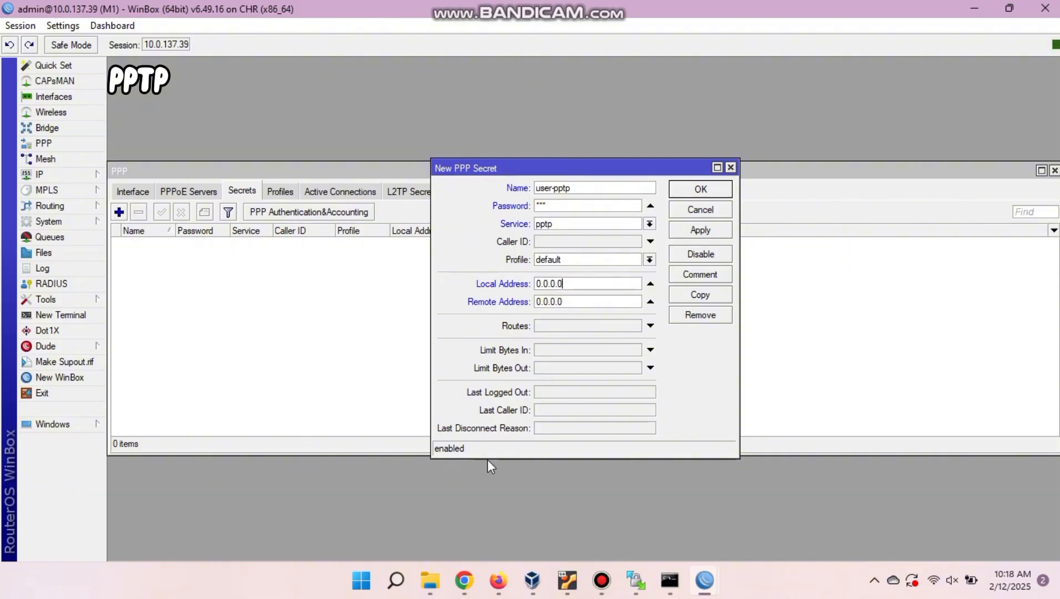
left_click(497, 580)
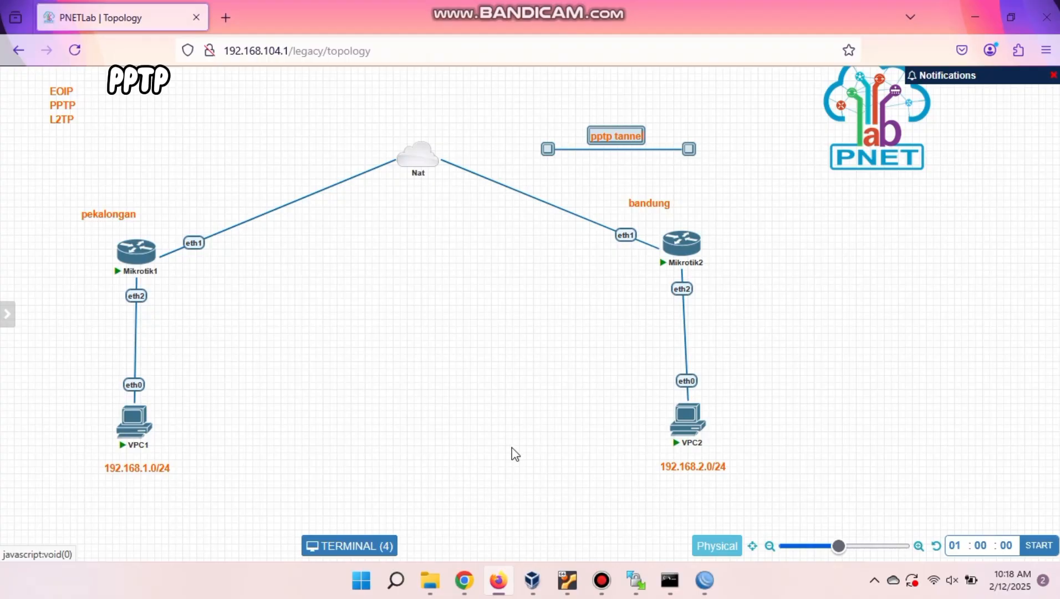
Centre the pptp tannel line and label its left end 10.10.10.1.
left_click_drag(547, 148, 345, 258)
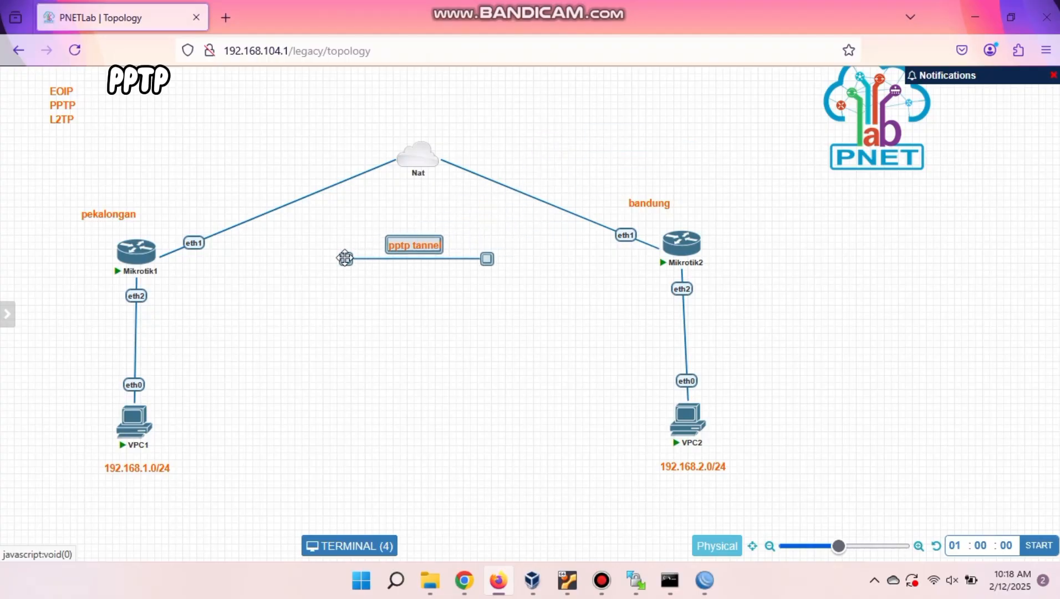
left_click(422, 331)
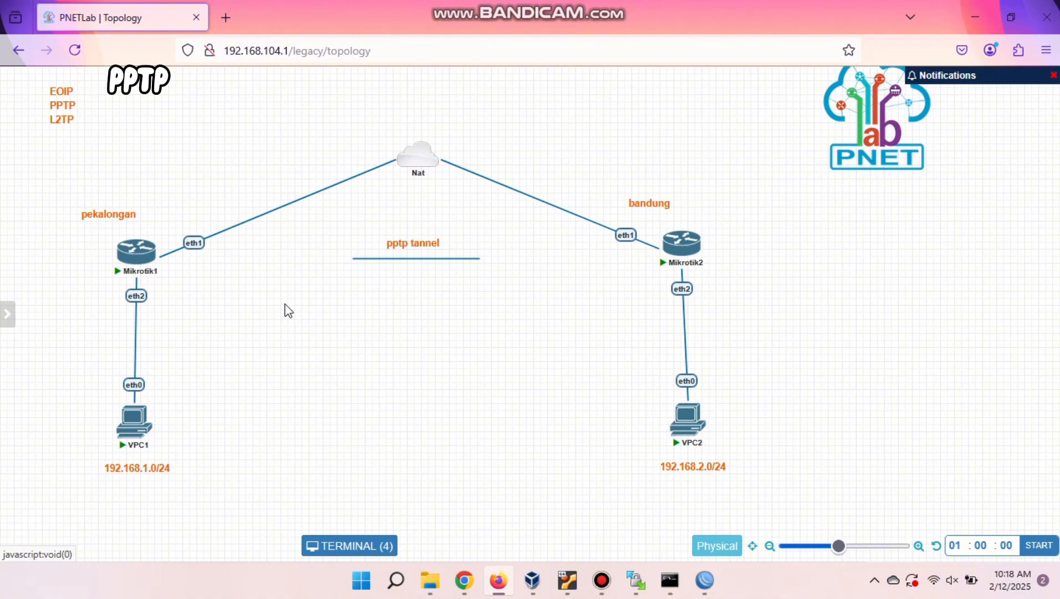
right_click(254, 293)
left_click(289, 392)
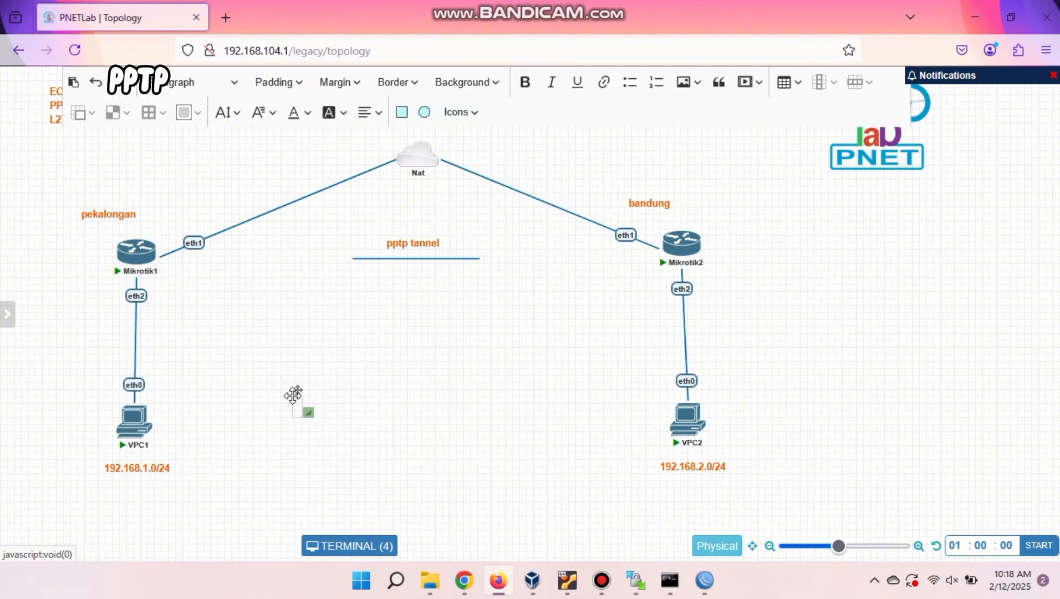
type("10.10.10.1")
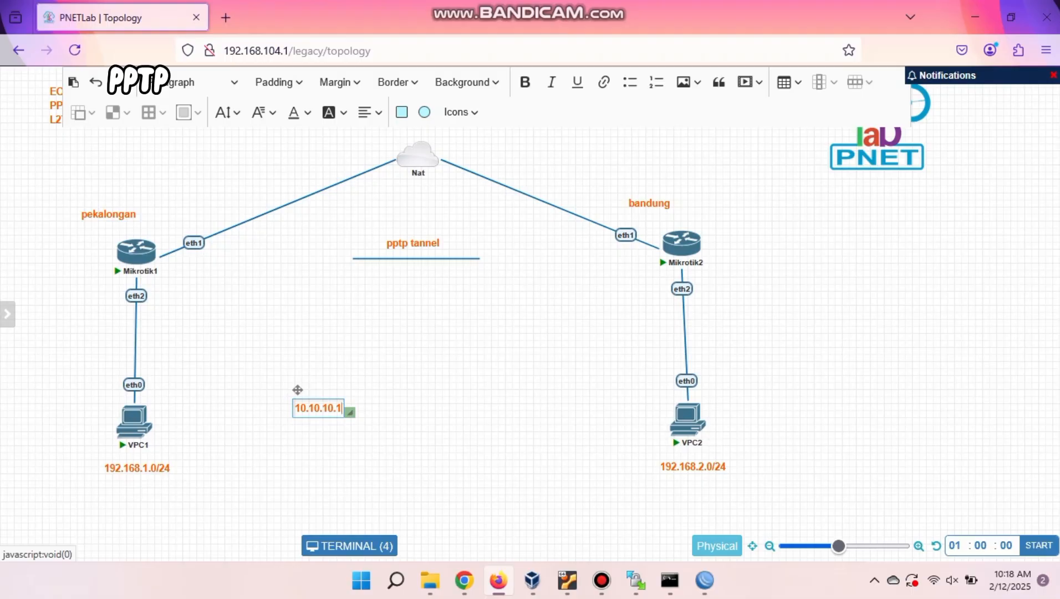
left_click(315, 426)
left_click_drag(310, 398, 525, 295)
Duplicate the 10.10.10.1 label and change the copy to 10.10.10.2.
right_click(284, 289)
left_click(319, 326)
double_click(526, 289)
key("BackSpace")
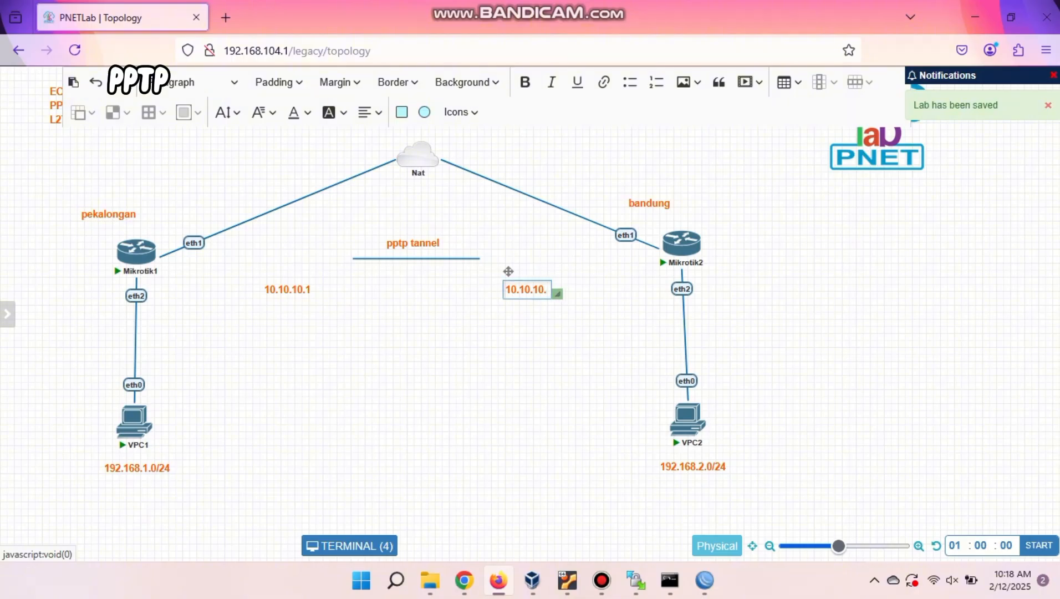
type("2")
Back on router M1, enter 10.10.10.1 as the secret's Local Address.
mouse_move(705, 580)
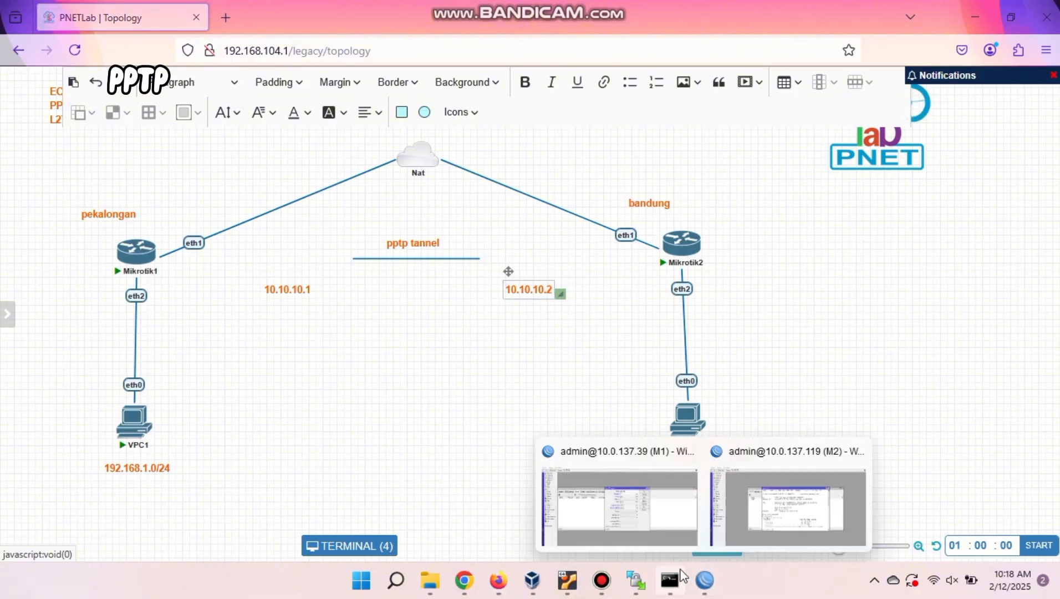
left_click(665, 513)
left_click_drag(566, 283, 531, 285)
type("10.10.10.1")
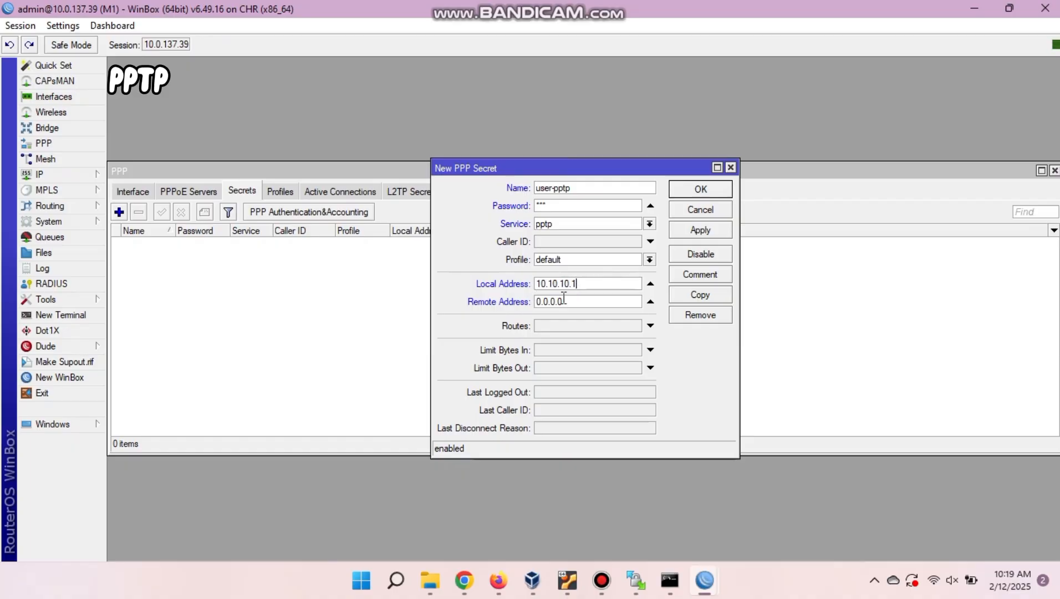
Set the user-pptp secret's Remote Address to 10.10.10.2, then apply and close it.
left_click_drag(565, 301, 526, 305)
type("10.10.10.2")
left_click(719, 232)
left_click(700, 189)
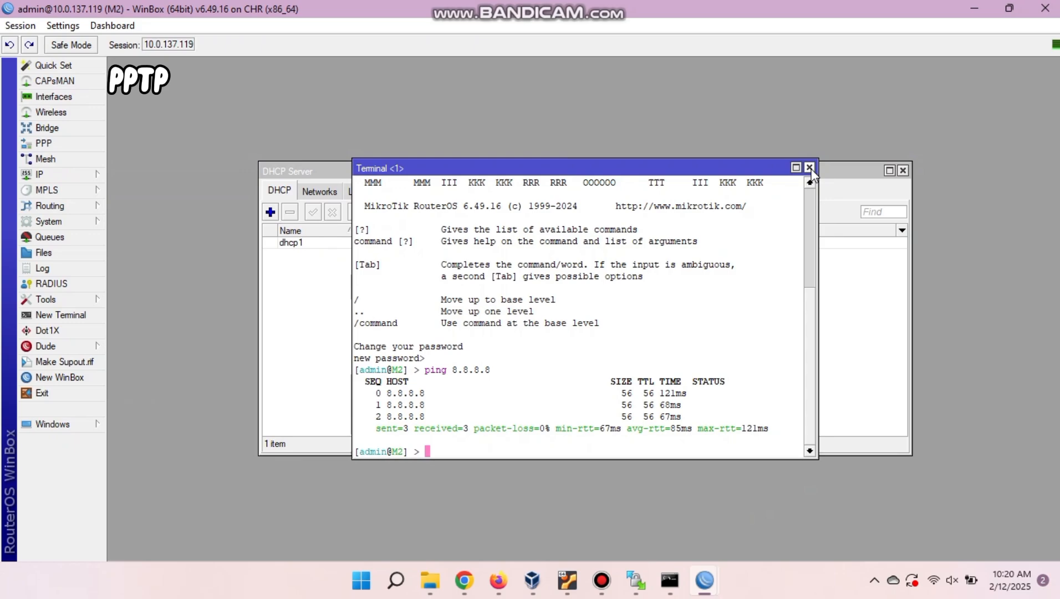
Close the terminal, DHCP server list and address list windows on router M2.
left_click(809, 167)
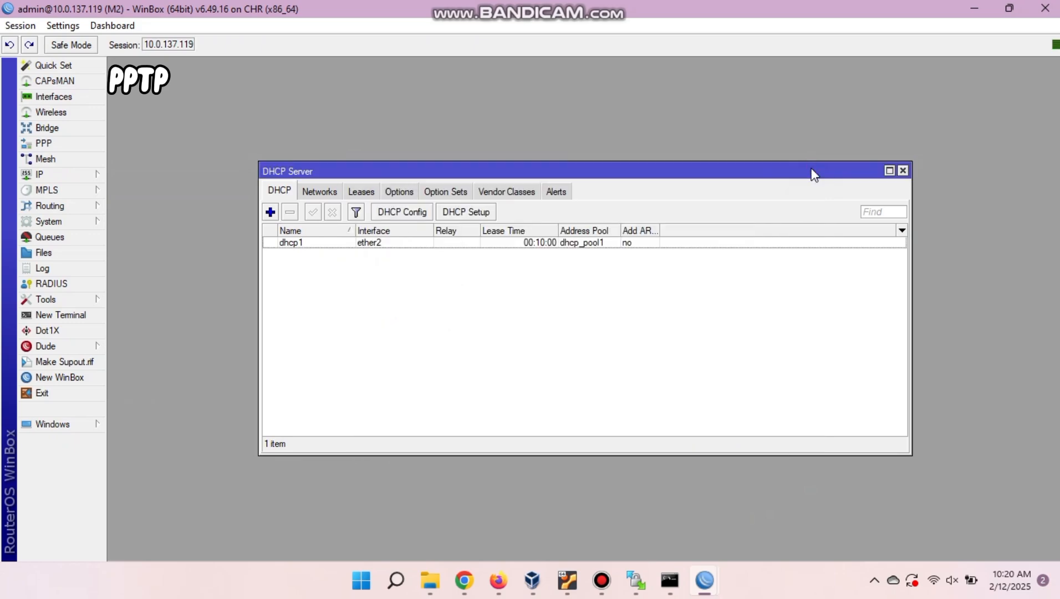
left_click(903, 170)
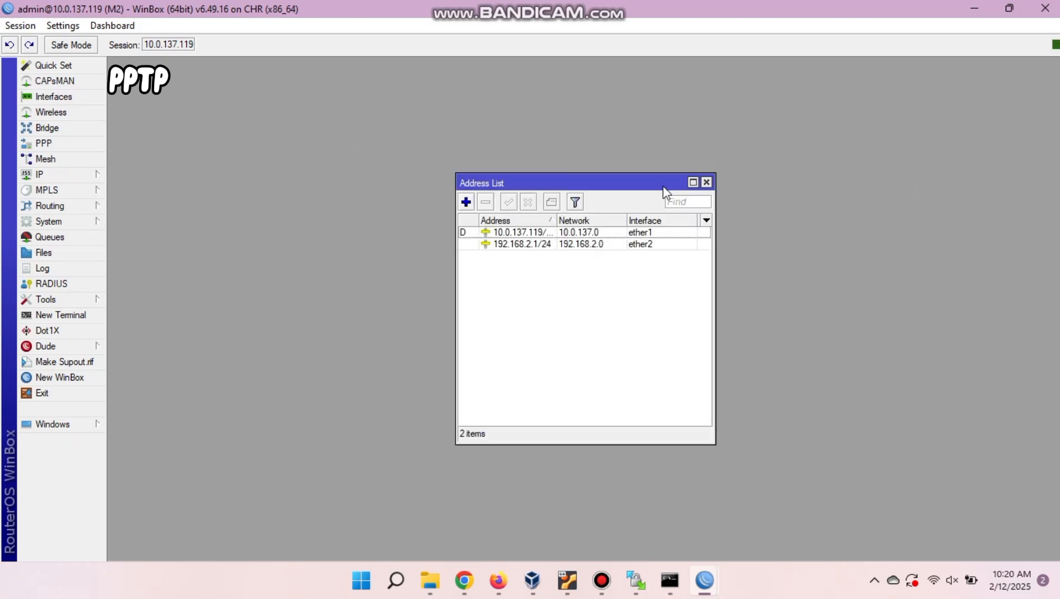
left_click(708, 181)
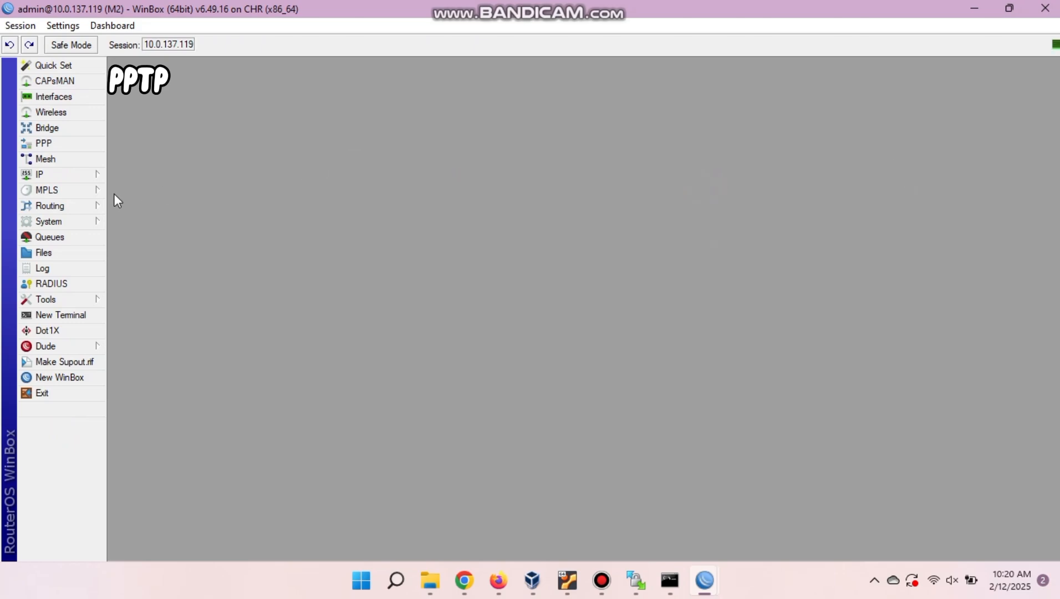
Add a PPTP Client interface in PPP named PPTP and view its Dial Out settings.
left_click(65, 146)
left_click(129, 212)
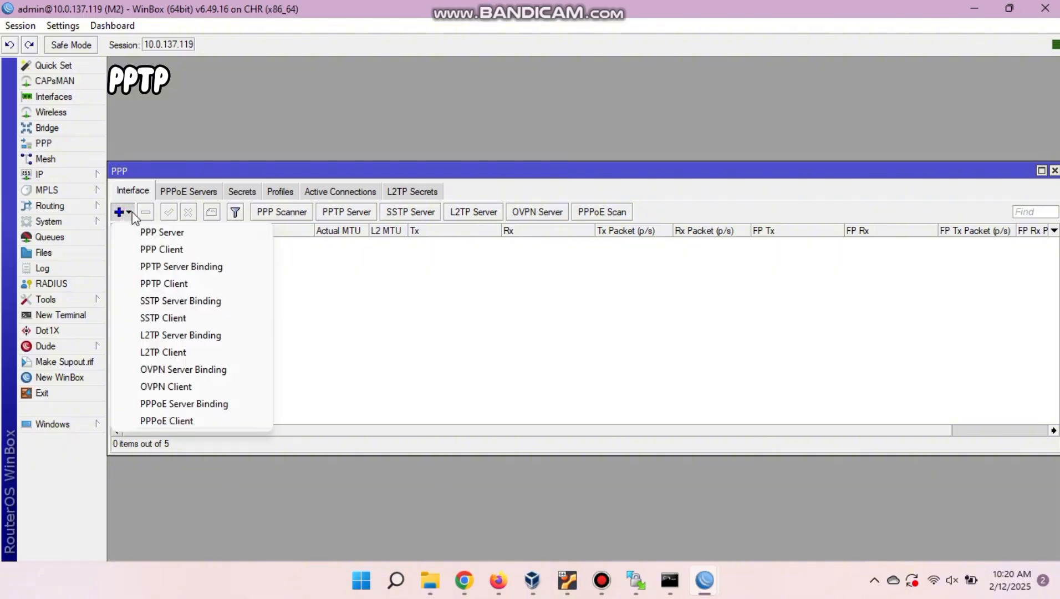
left_click(169, 284)
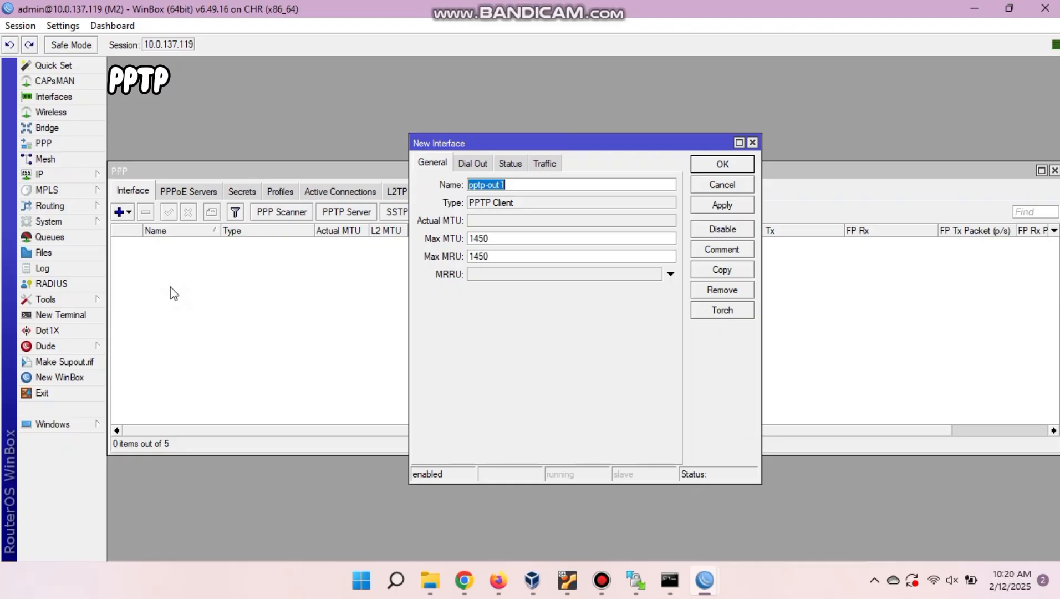
type("PPTP")
left_click(467, 166)
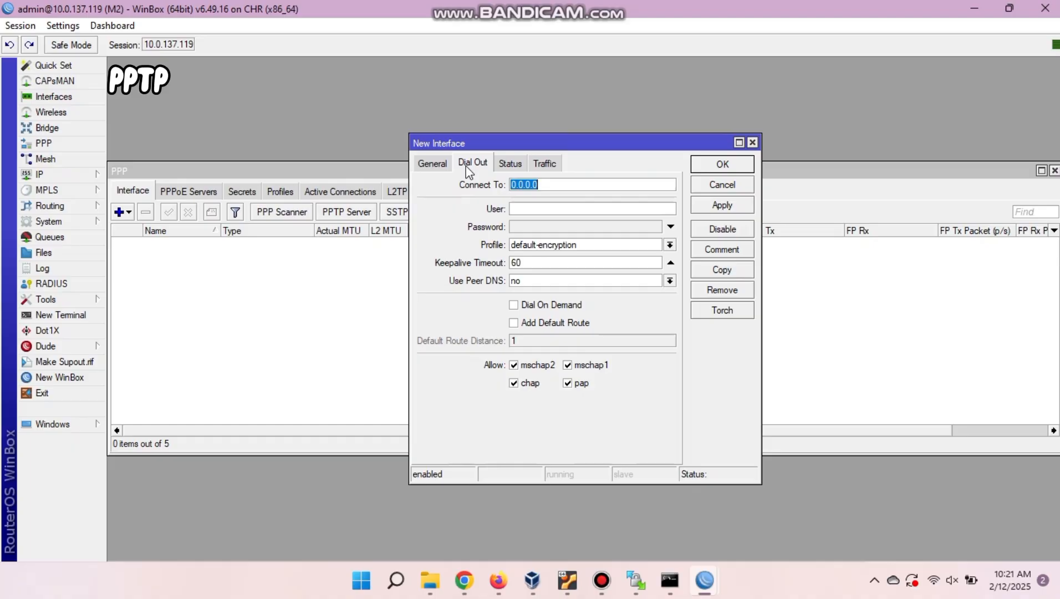
Set the PPTP client to dial 10.0.137.39 as user-pptp with its password, then apply and save it.
type("10.0.137.39")
left_click(530, 208)
type("user1")
key("BackSpace")
key("BackSpace")
key("BackSpace")
key("BackSpace")
key("BackSpace")
type("user-pptp")
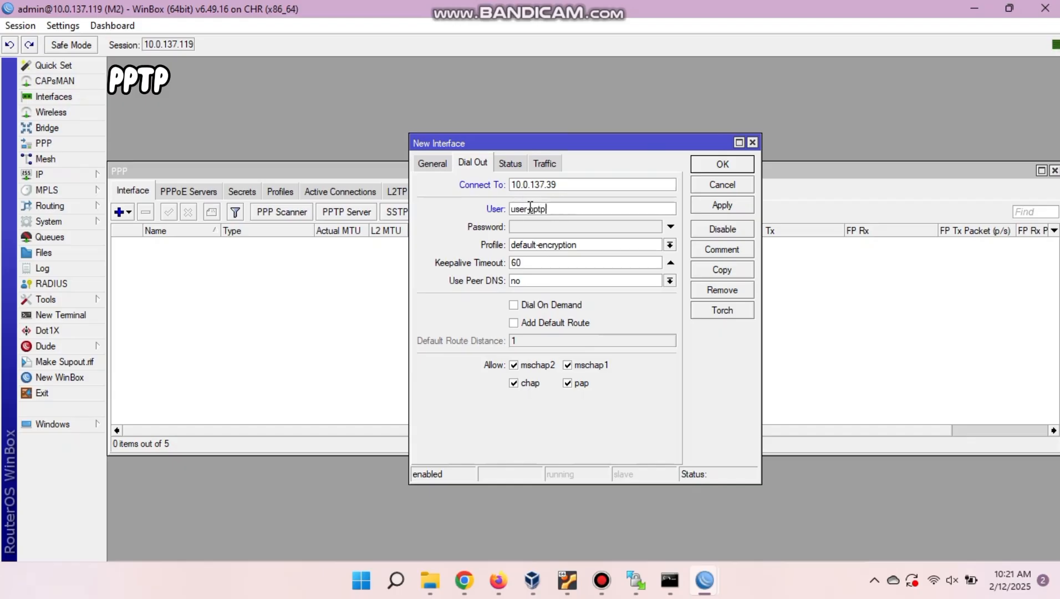
left_click(523, 232)
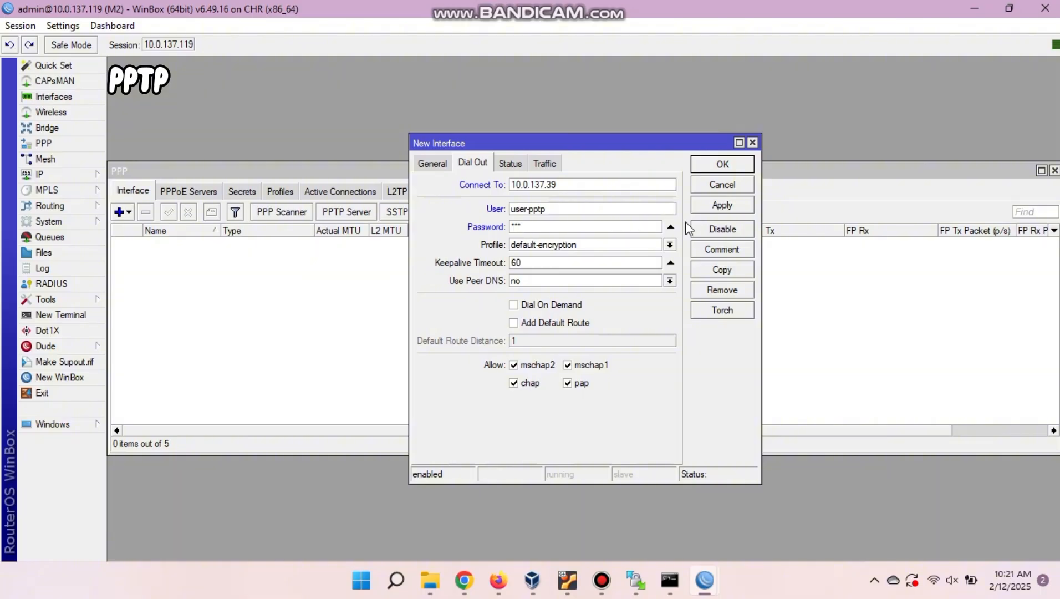
left_click(720, 210)
left_click(720, 169)
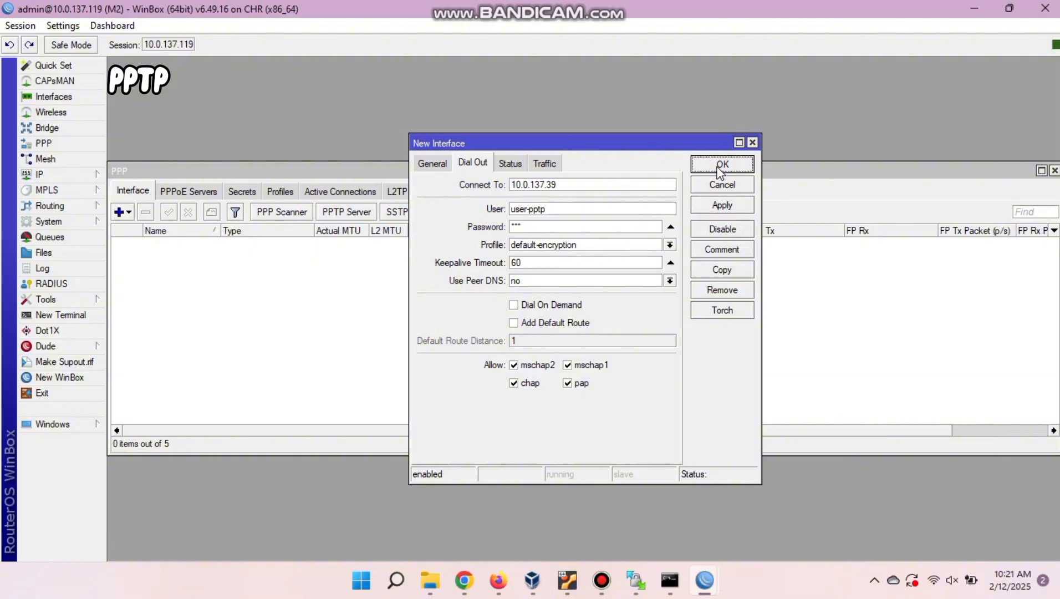
left_click(720, 205)
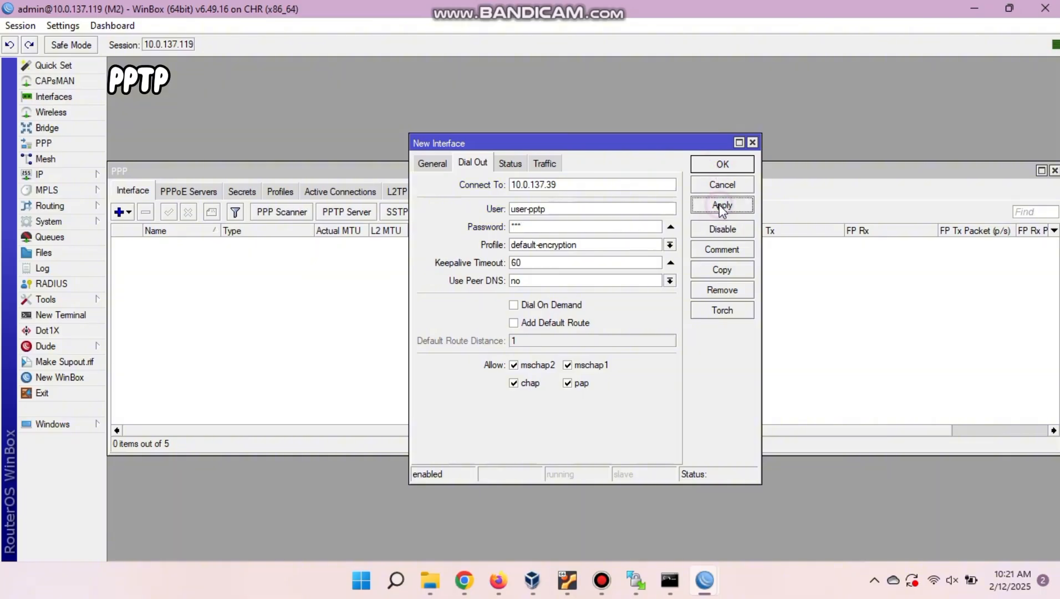
left_click(610, 19)
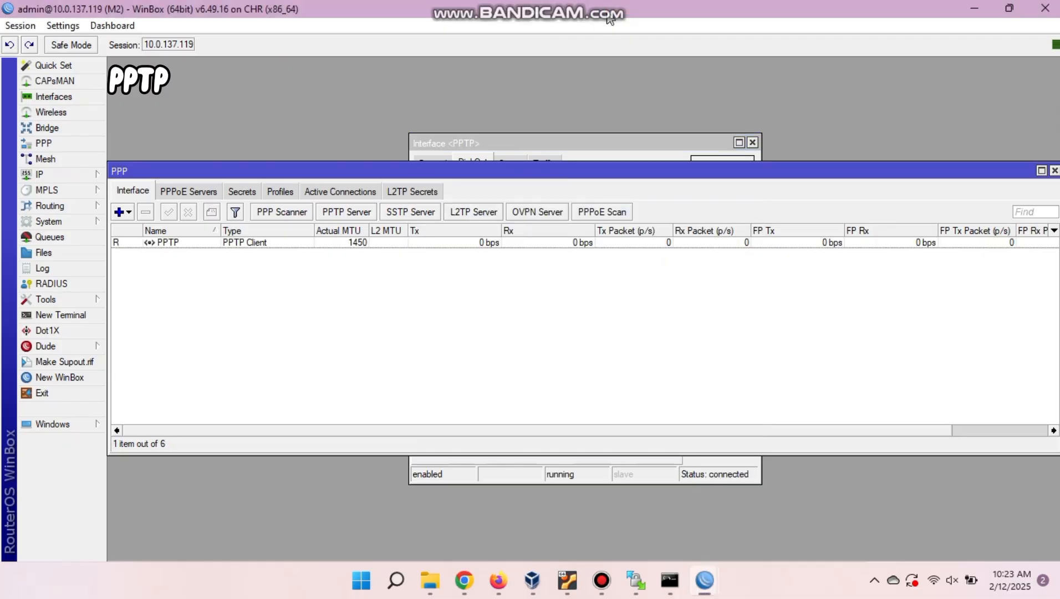
On M1, show the PPP interfaces and the IP address list with tunnel address 10.10.10.1.
mouse_move(704, 580)
left_click(667, 539)
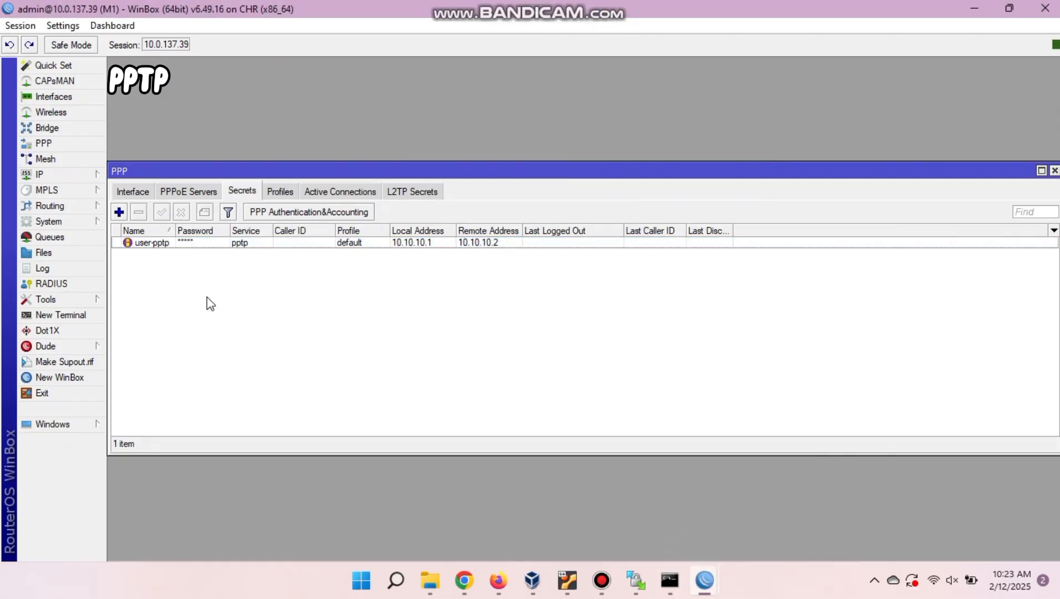
left_click(133, 190)
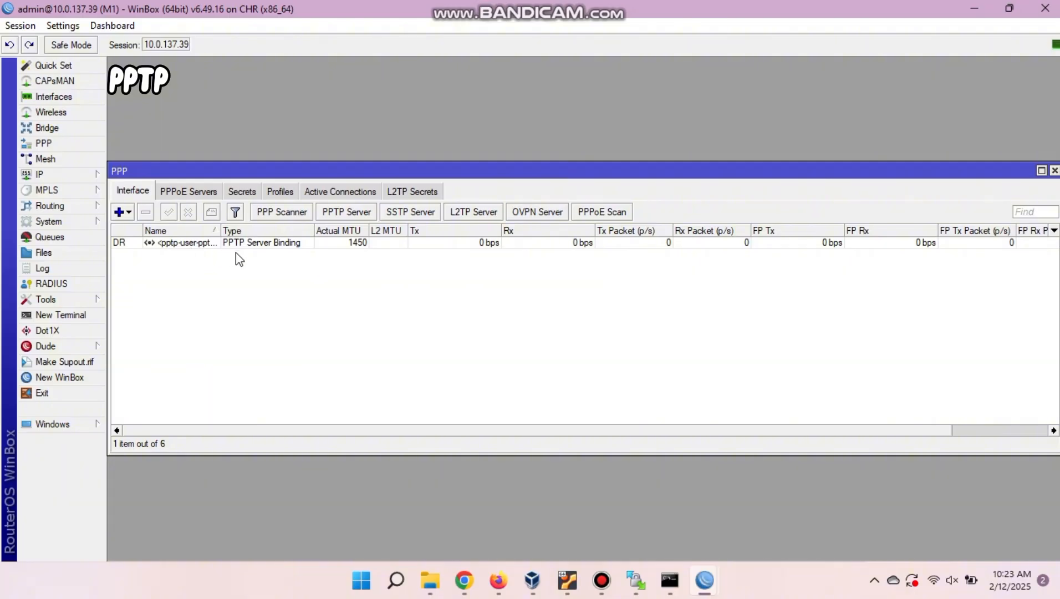
left_click(103, 176)
left_click(135, 194)
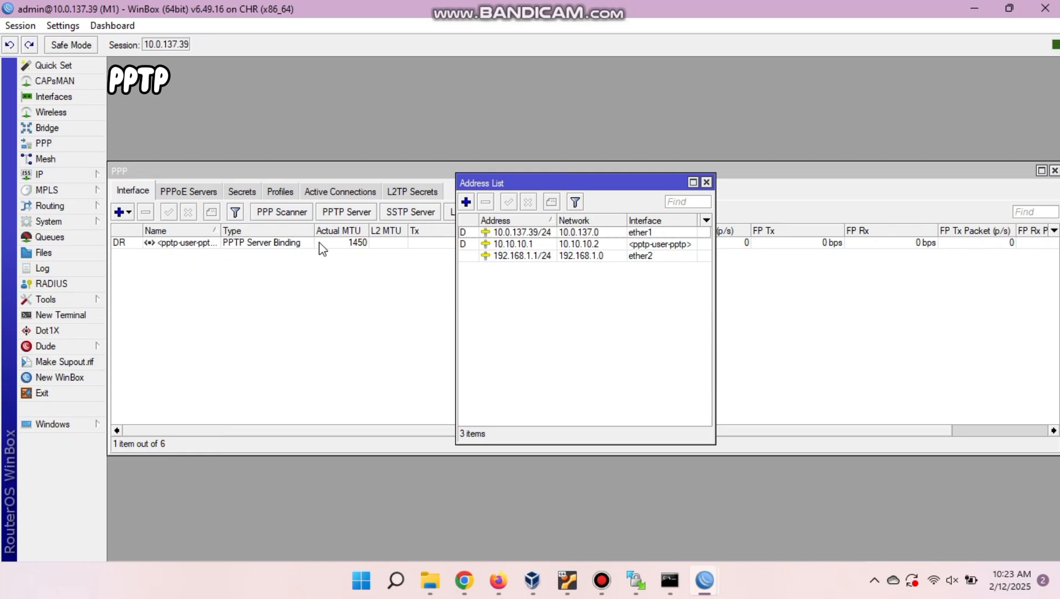
left_click(546, 248)
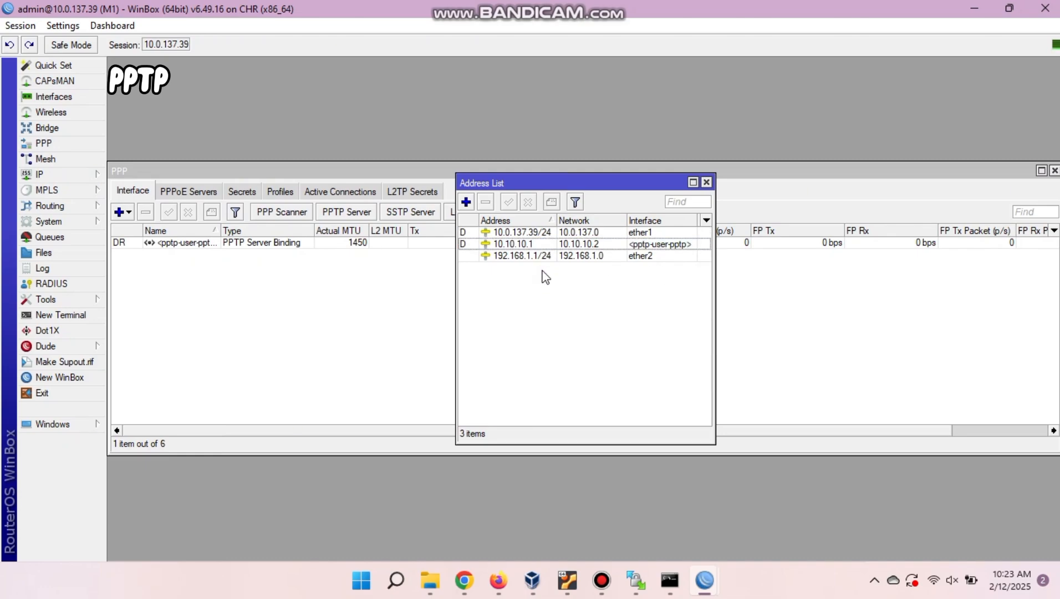
On M2, show the IP address list and check the tunnel address 10.10.10.2.
left_click(705, 581)
left_click(740, 539)
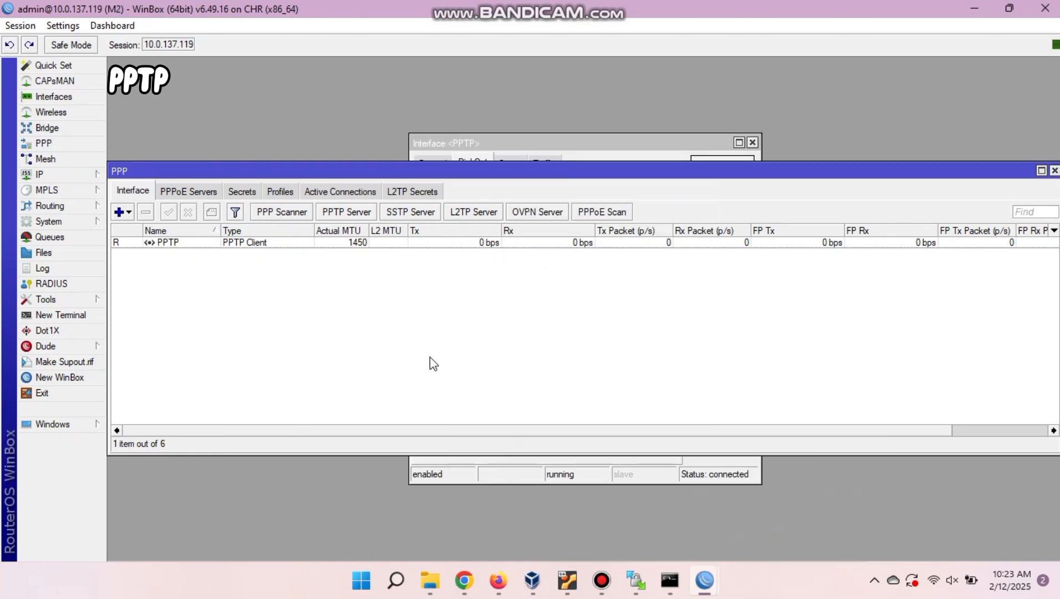
left_click(96, 175)
left_click(133, 194)
left_click(515, 244)
left_click(521, 280)
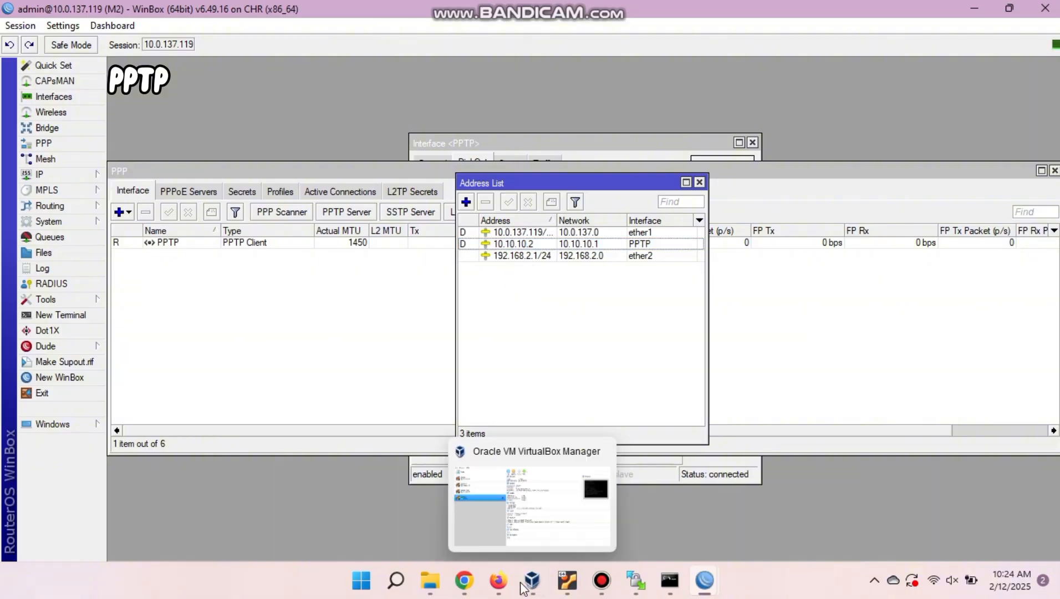
Finish the 10.10.10.2 label on the lab topology, then start a new terminal on M1.
left_click(498, 581)
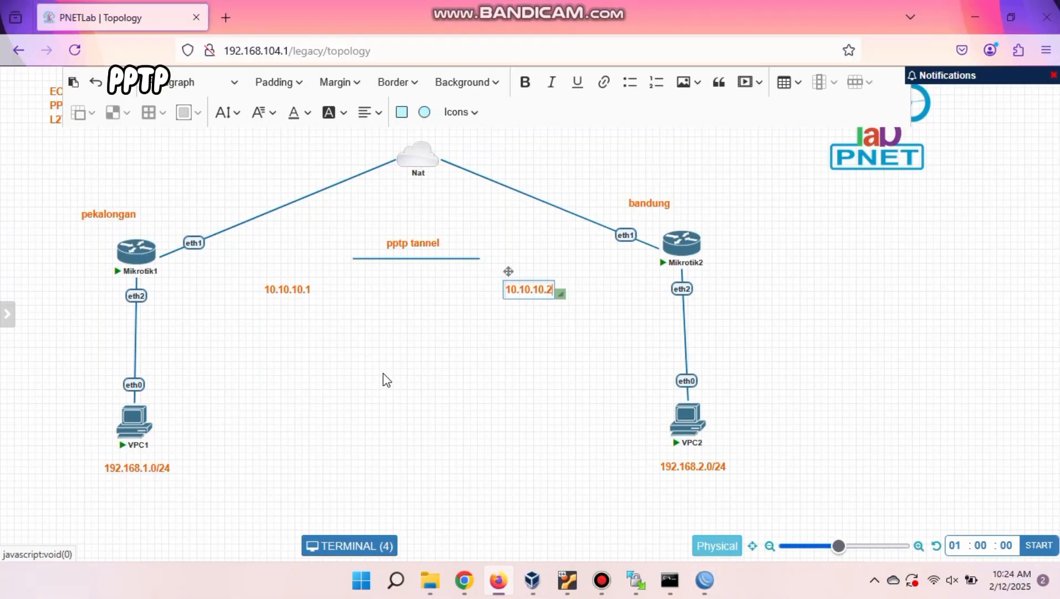
left_click(230, 377)
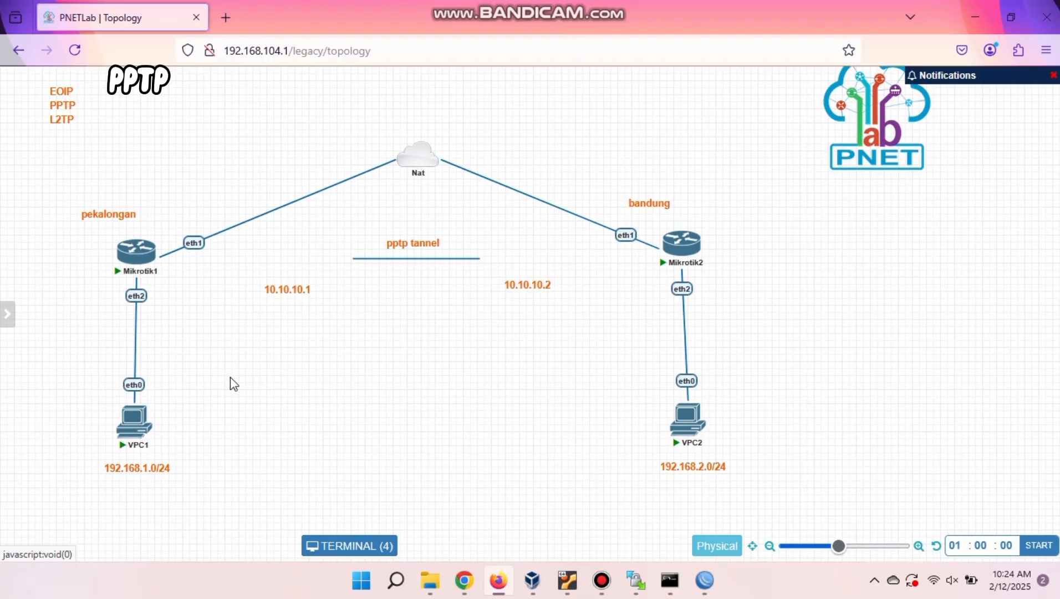
mouse_move(705, 580)
left_click(620, 491)
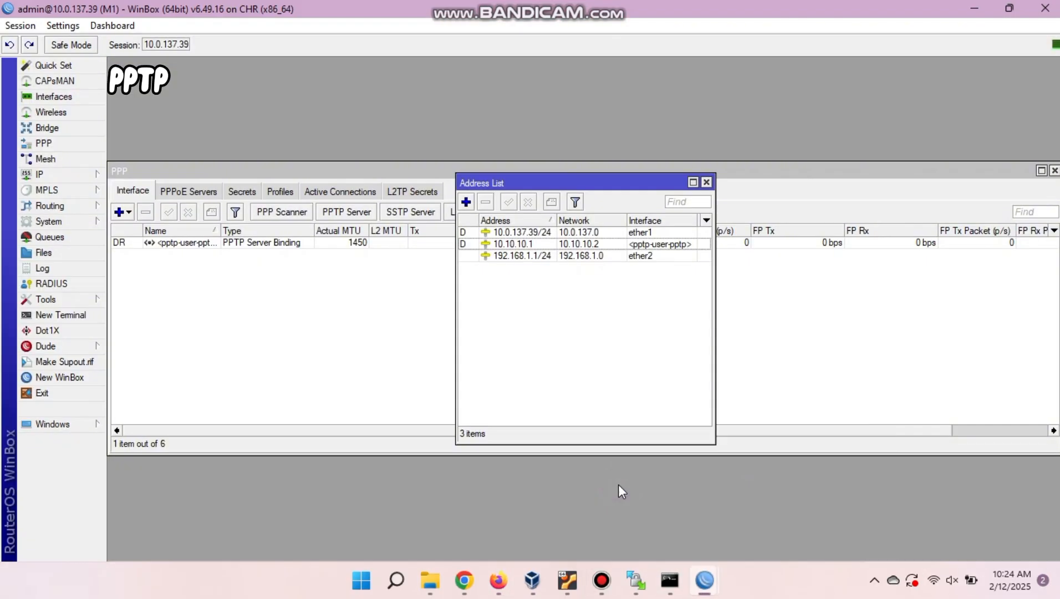
left_click(66, 315)
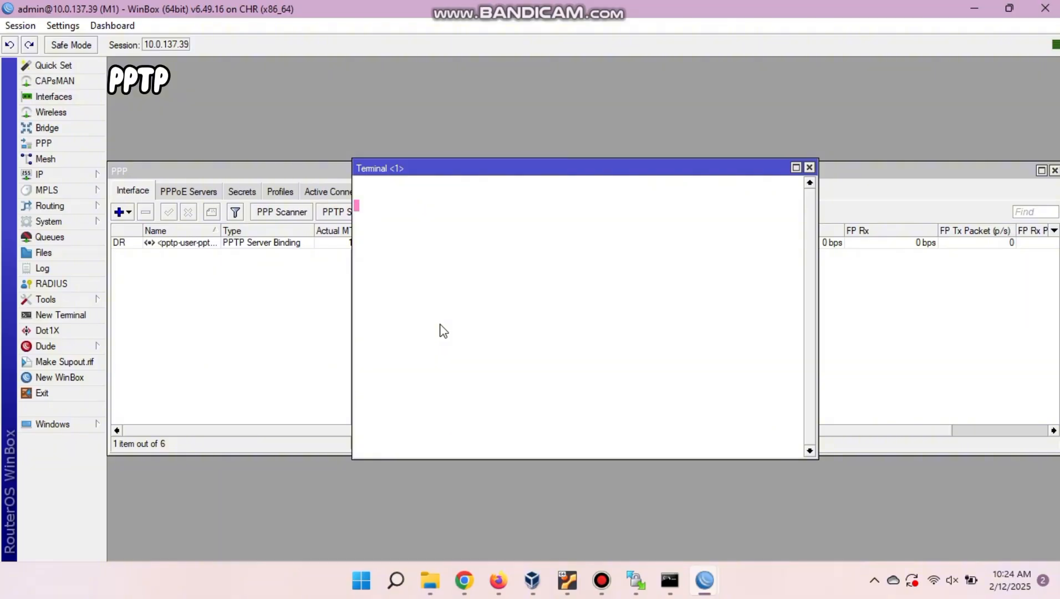
Ping 10.10.10.2 across the tunnel, stopping after three replies.
type("p")
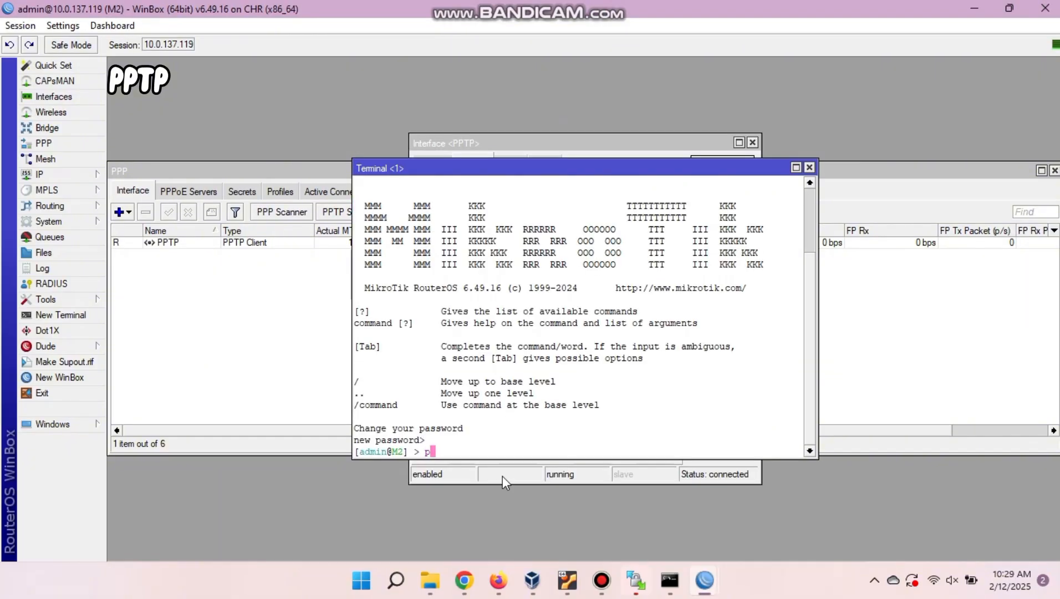
type("ing 10.10.10.2")
key("Return")
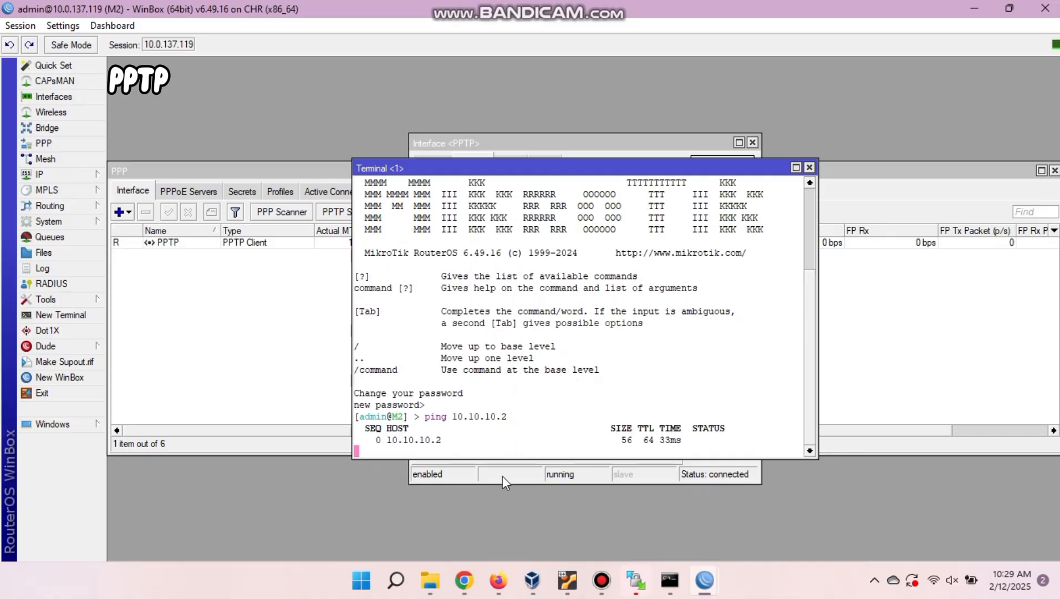
key("ctrl+c")
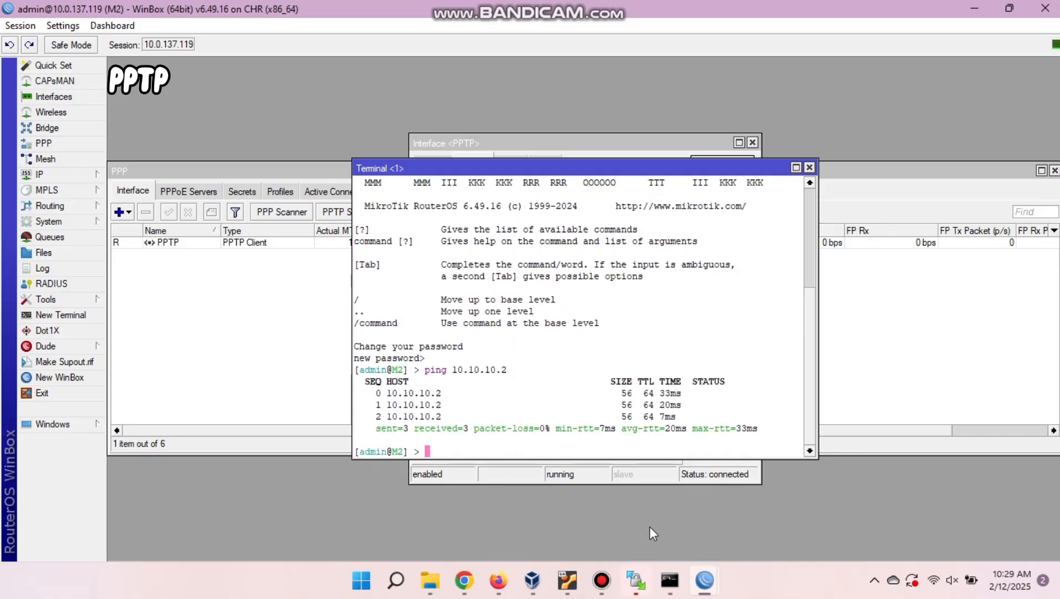
On the other router, skip the password prompt and ping 10.10.10.1, stopping after three replies.
left_click(740, 516)
type("*****")
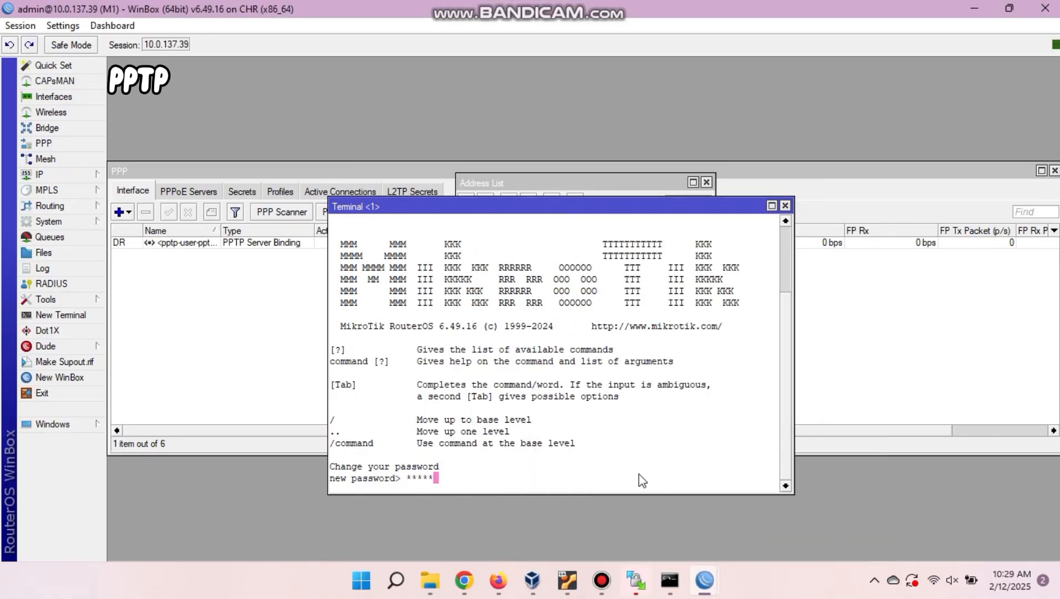
key("BackSpace")
key("BackSpace")
key("BackSpace")
key("BackSpace")
key("BackSpace")
key("Return")
type("p")
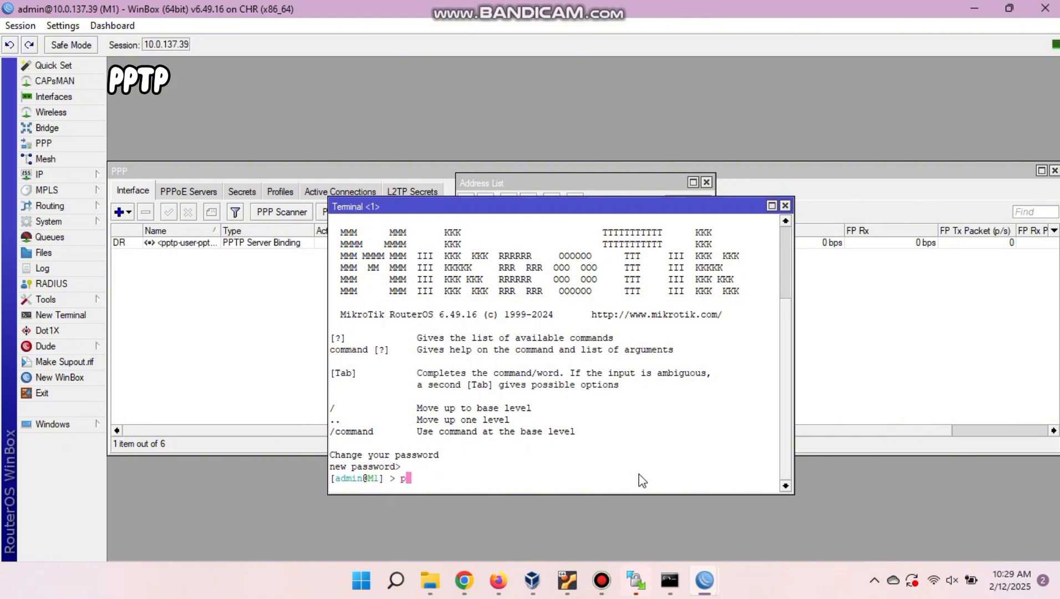
type("ing 10.10.10.1")
key("Return")
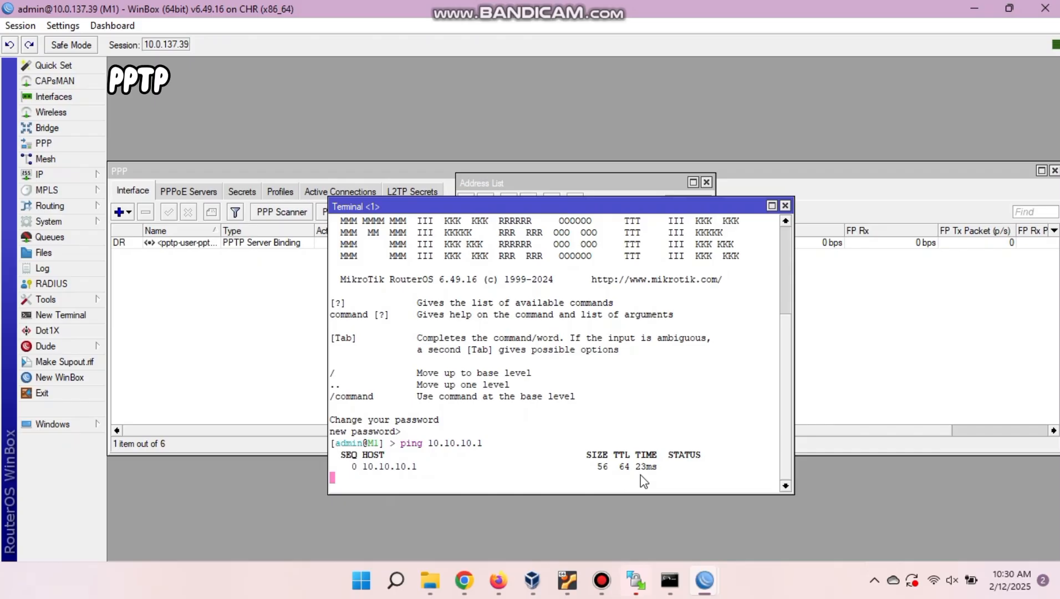
key("ctrl+c")
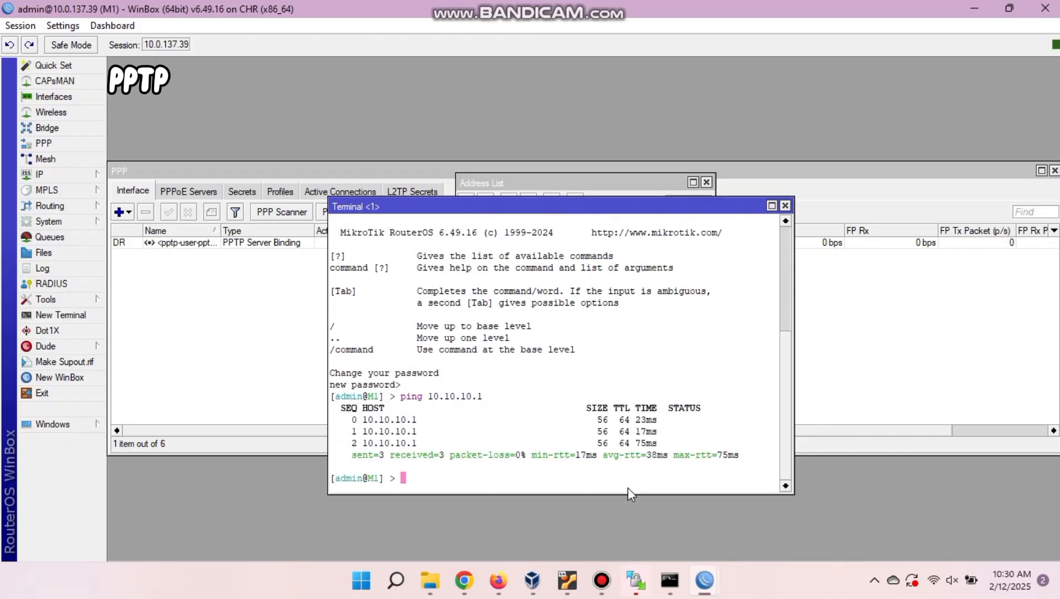
left_click(498, 580)
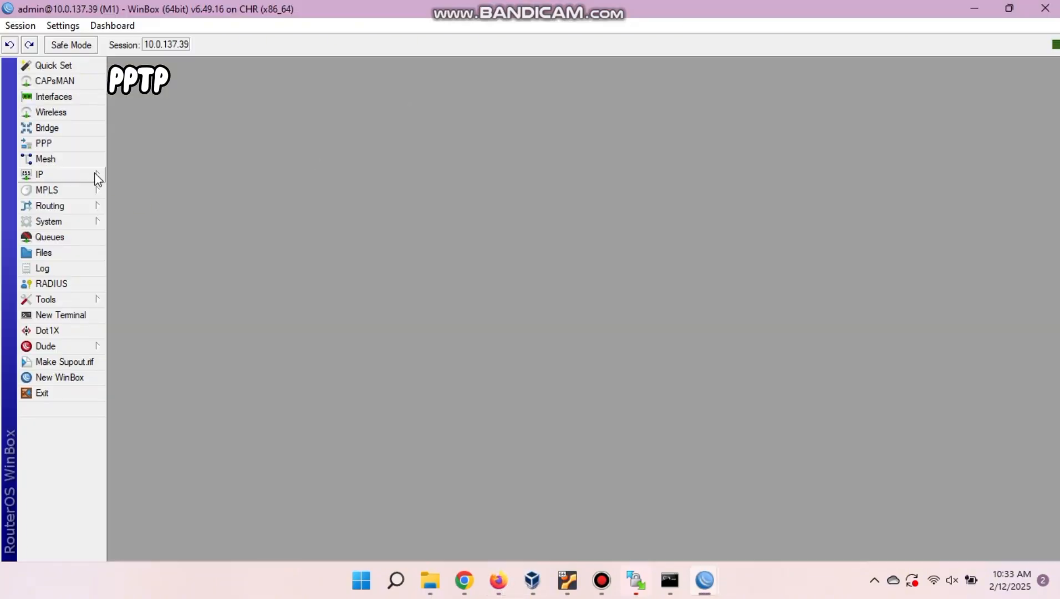
Add a static route on M1 to 192.168.2.0/24 via gateway 10.10.10.2.
left_click(95, 176)
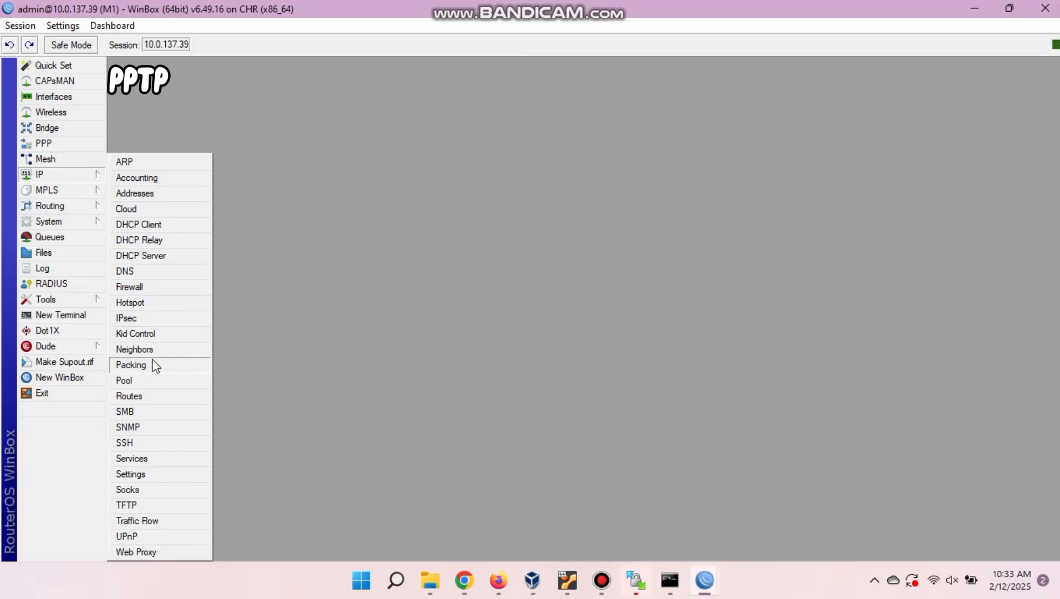
left_click(154, 397)
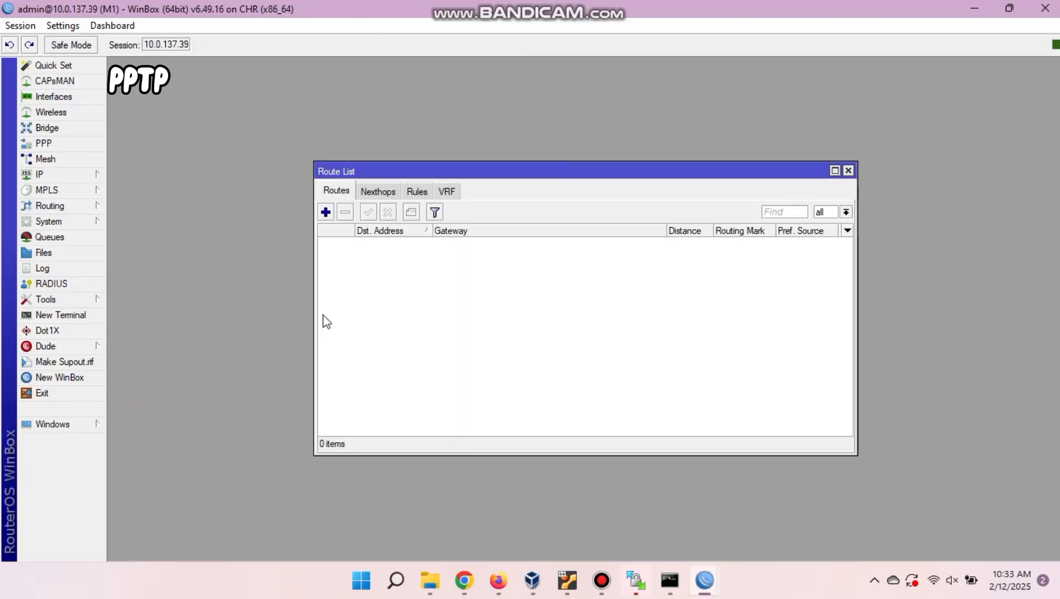
left_click(326, 212)
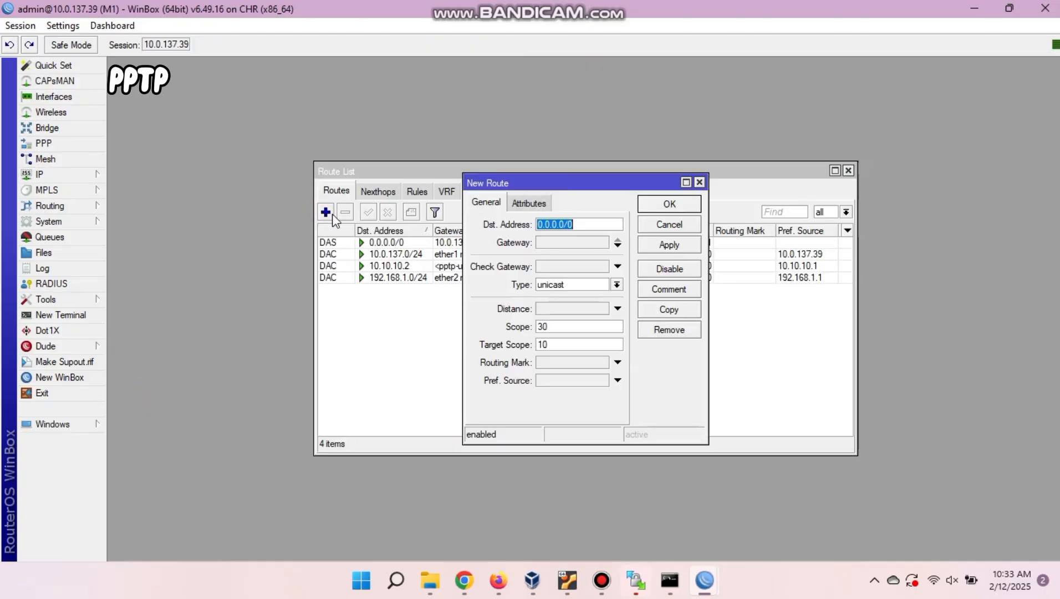
type("192.169")
key("BackSpace")
type("8.")
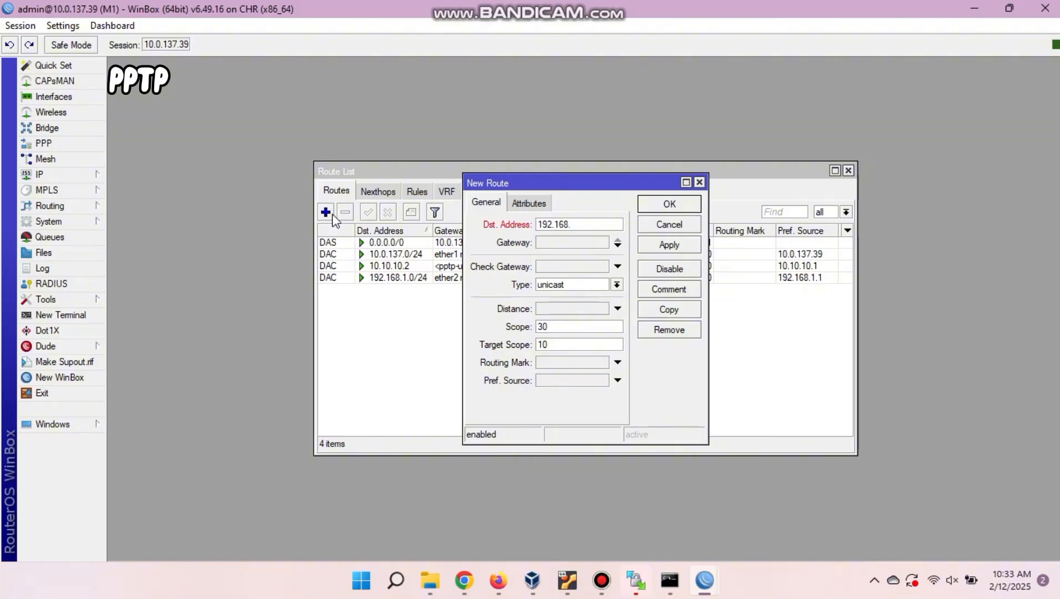
type("2.0/24")
left_click(549, 243)
type("10.10.10.2")
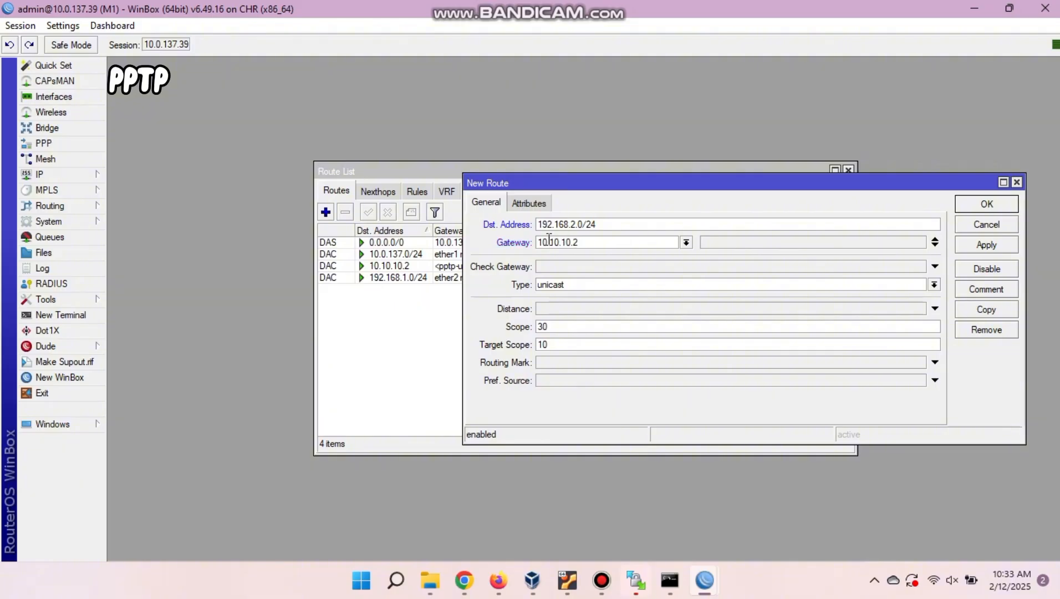
left_click(984, 206)
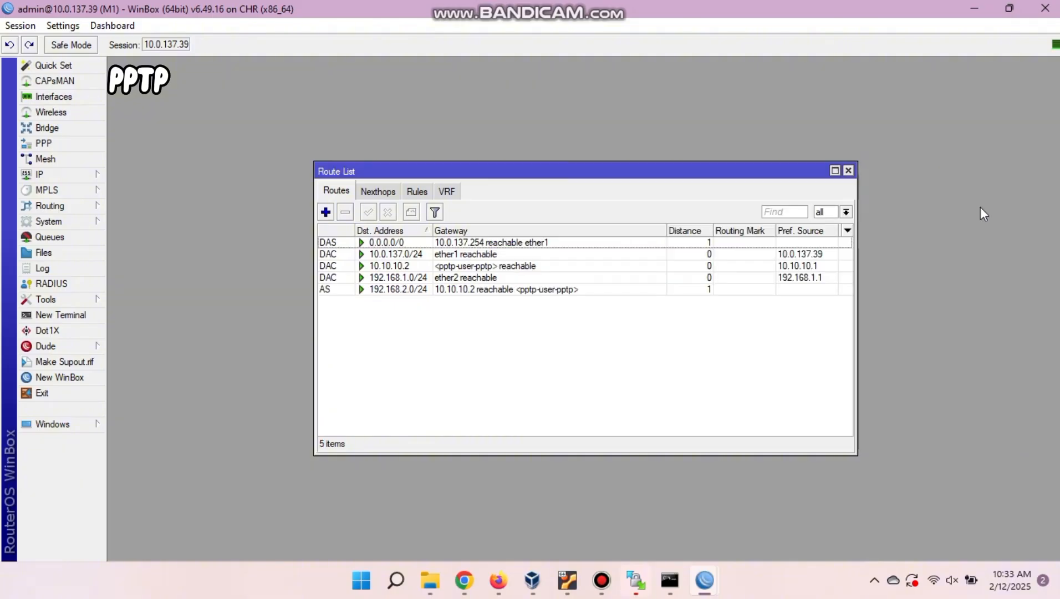
On M2, add the route to 192.168.1.0/24 via gateway 10.10.10.1.
mouse_move(704, 581)
left_click(668, 521)
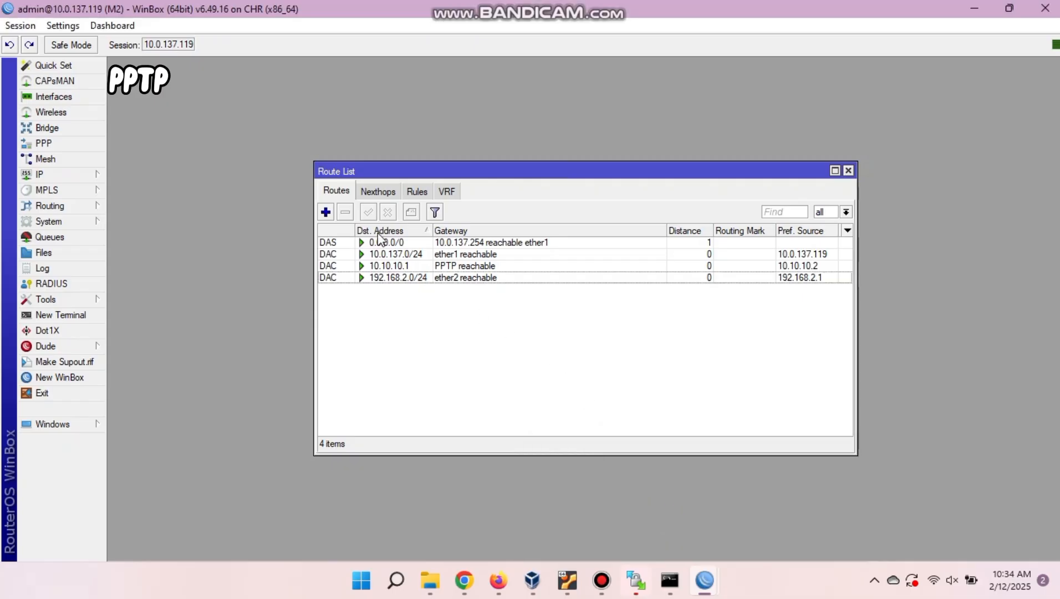
left_click(326, 212)
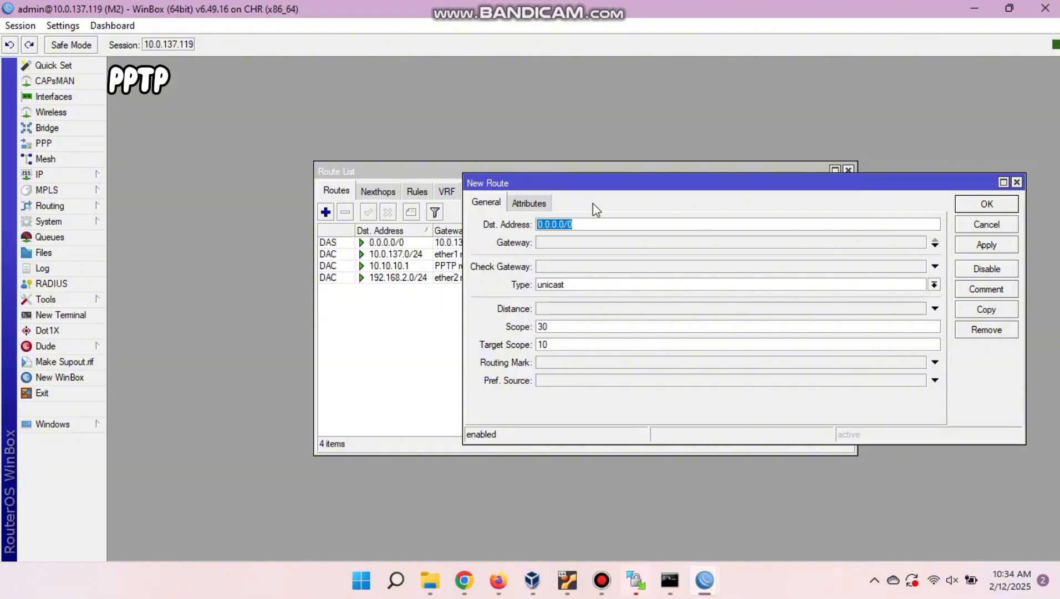
type("192.168")
left_click(592, 242)
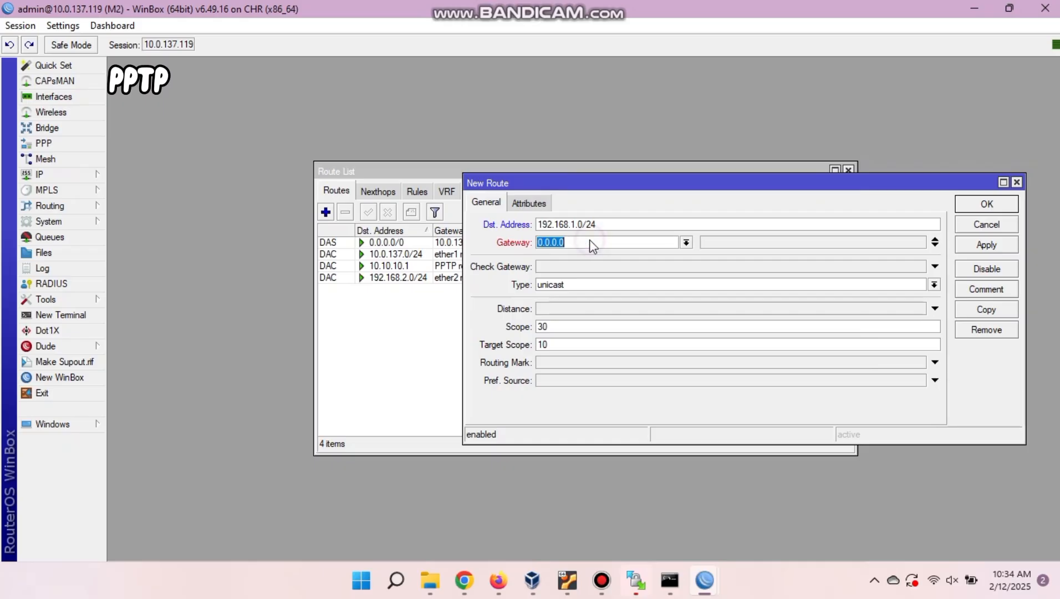
type("10.10.10.1")
key("Return")
left_click(498, 580)
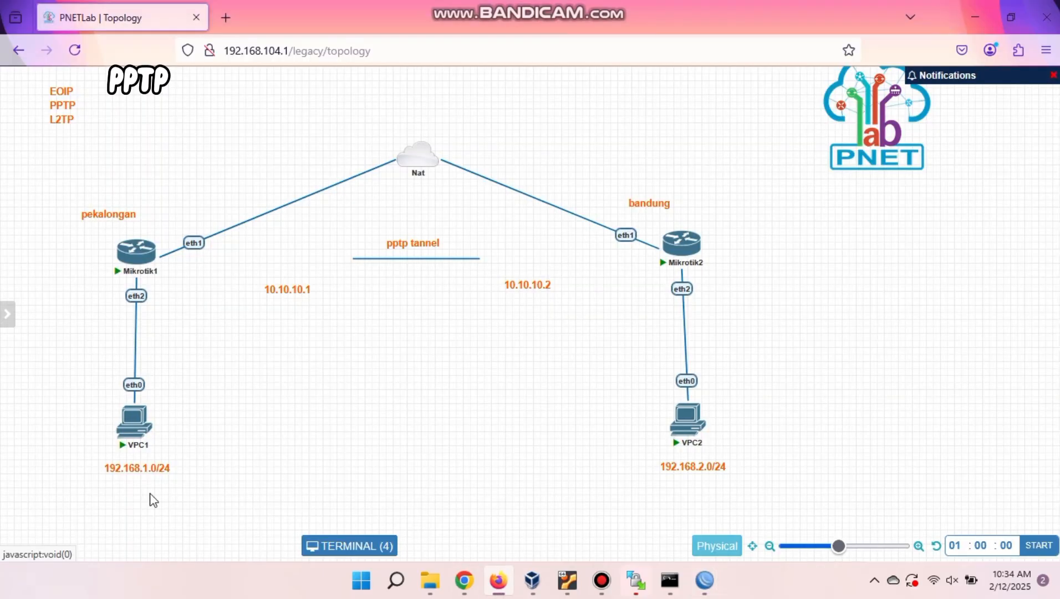
Get DHCP addresses on VPC1 and VPC2 with 'ip dhcp'.
left_click(145, 417)
left_click(561, 367)
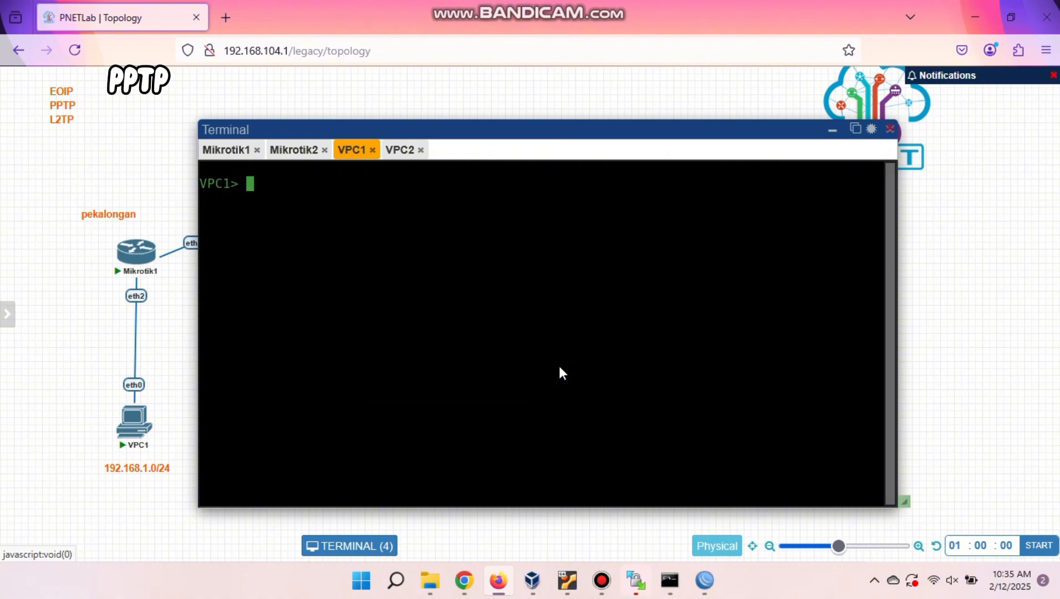
type("ip dhcp")
key("Return")
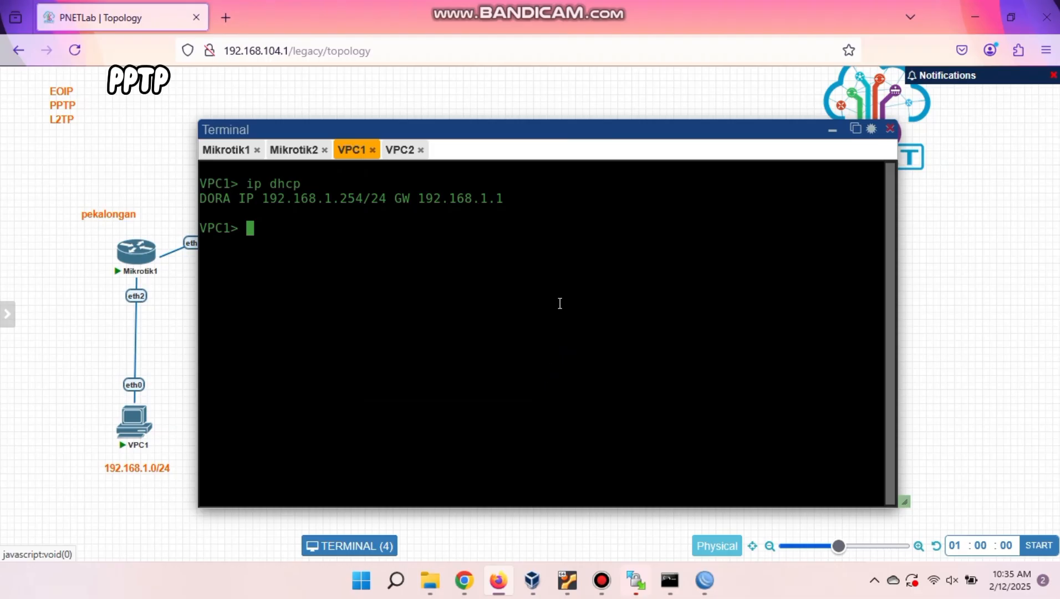
left_click(400, 150)
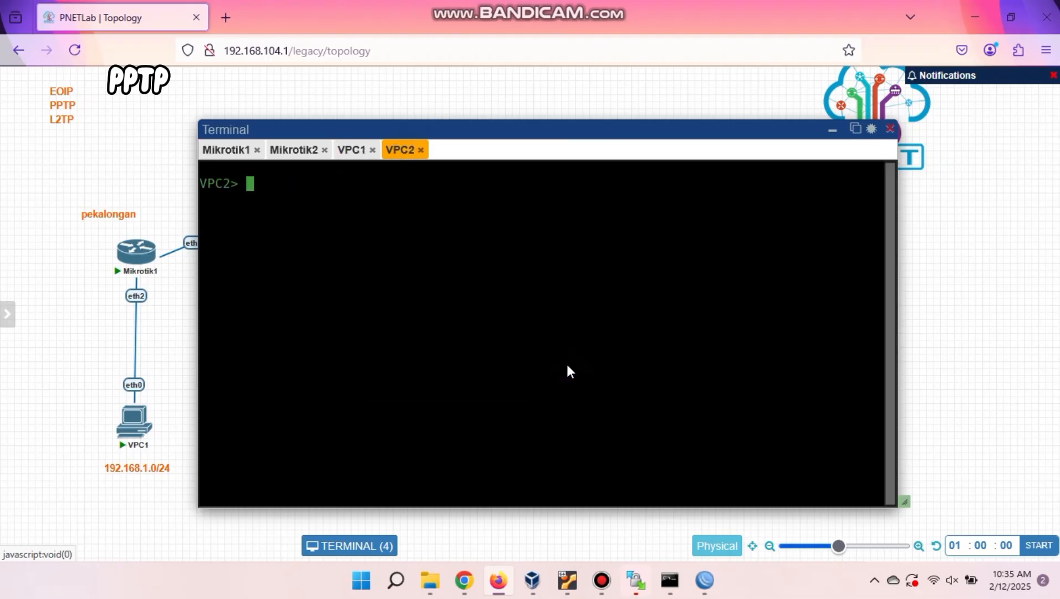
type("ip dhcp")
key("Return")
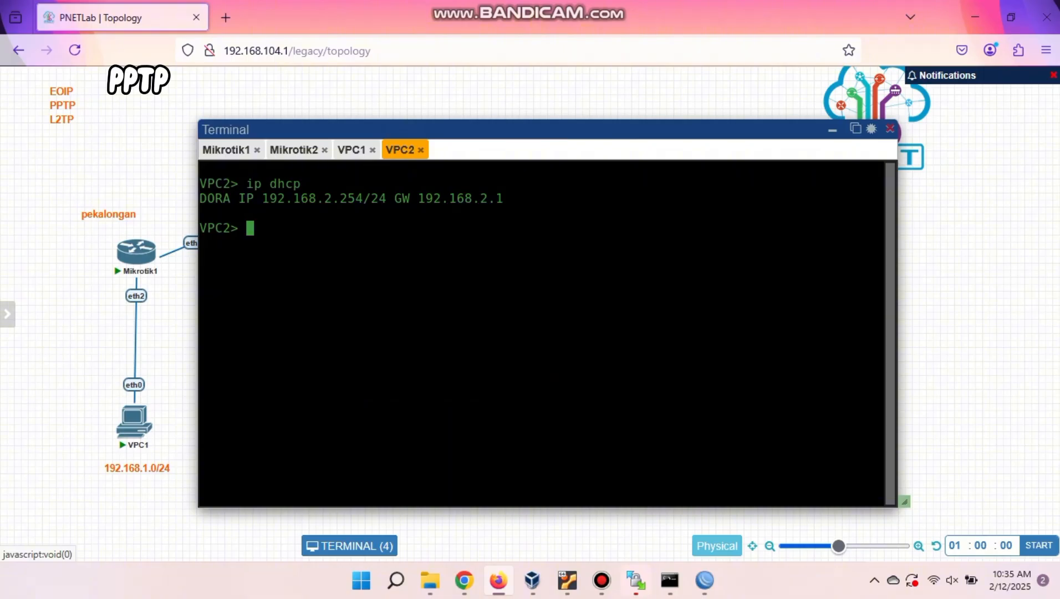
Ping 192.168.2.254 from VPC1 and 192.168.1.254 from VPC2, then close the consoles.
left_click(351, 149)
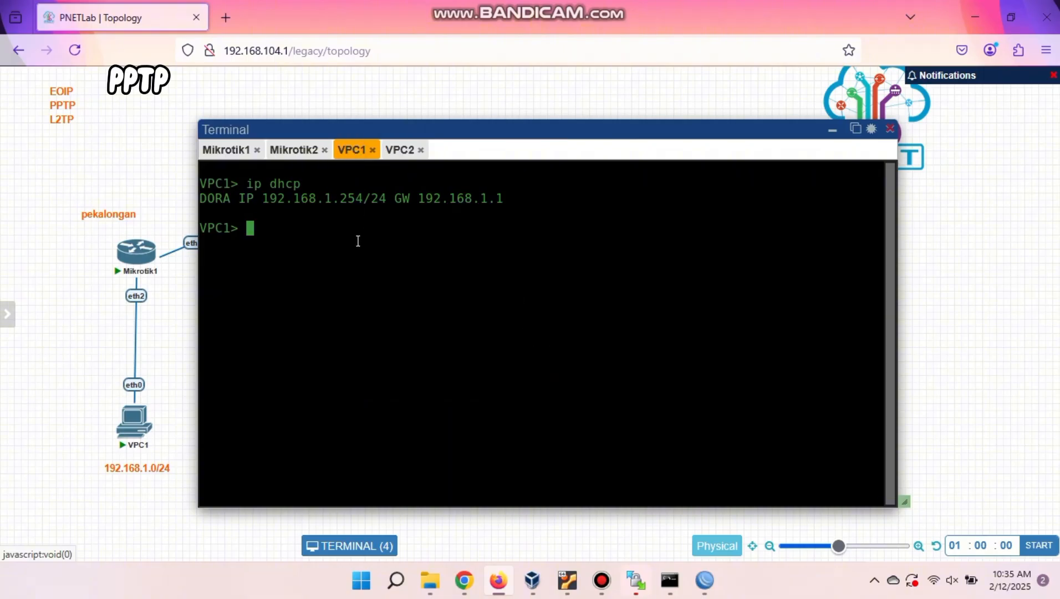
type("ping 192.168")
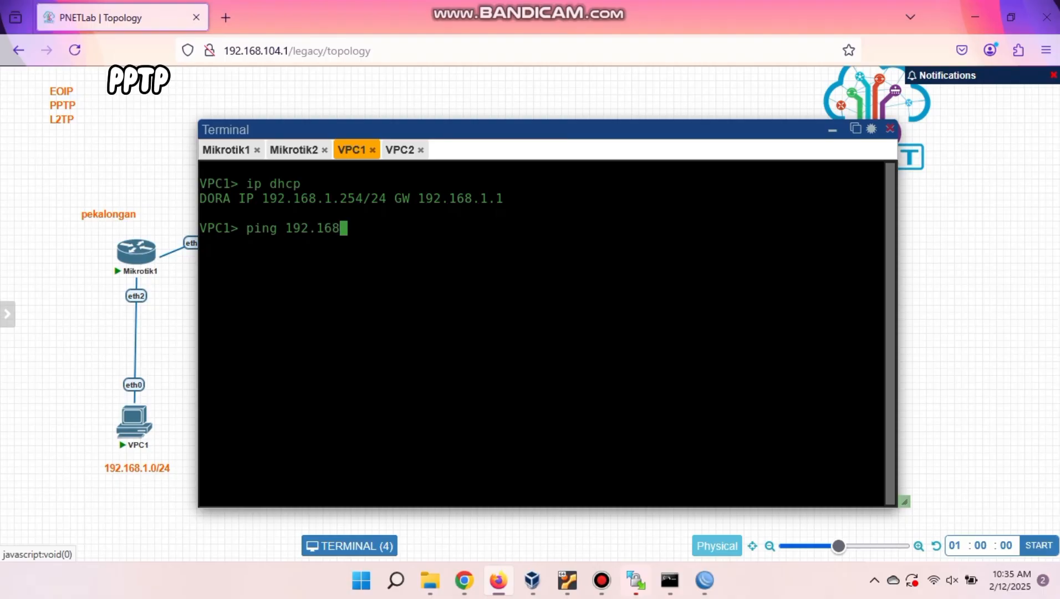
type(".2.254")
key("Return")
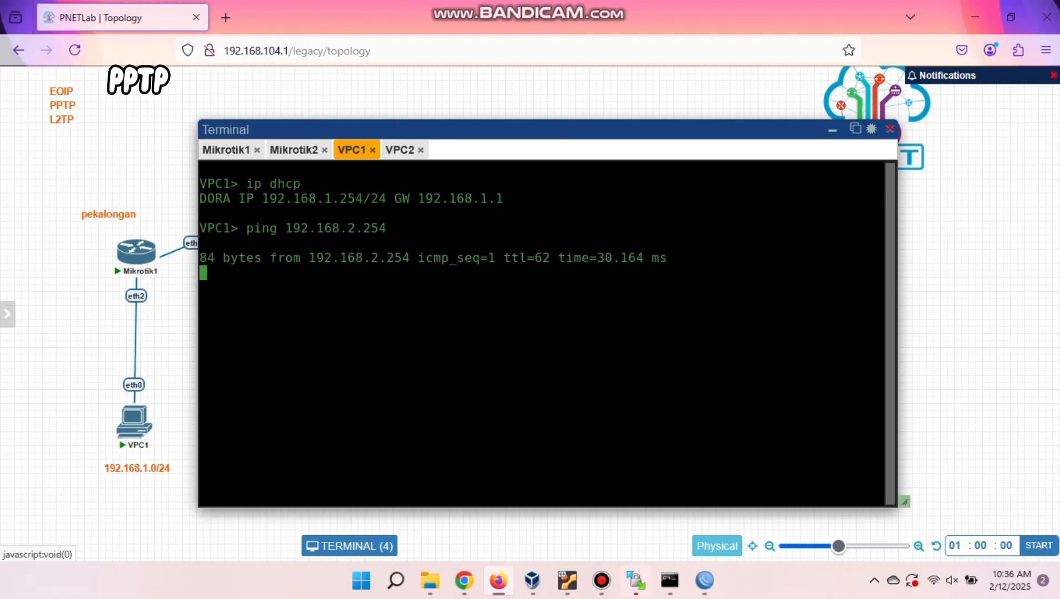
left_click(400, 150)
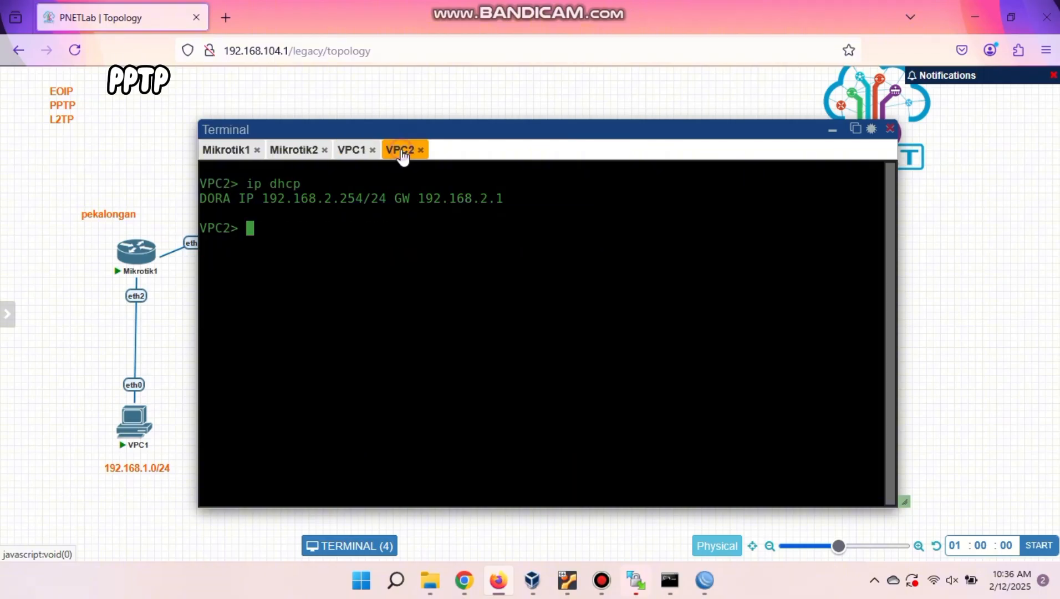
type("ping 192")
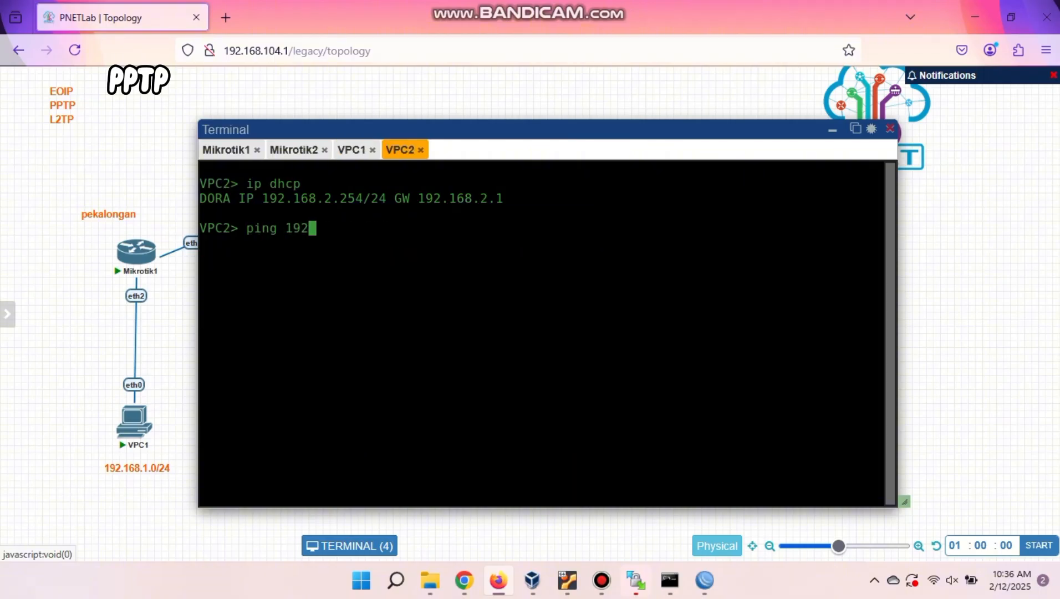
type(".168.1.254")
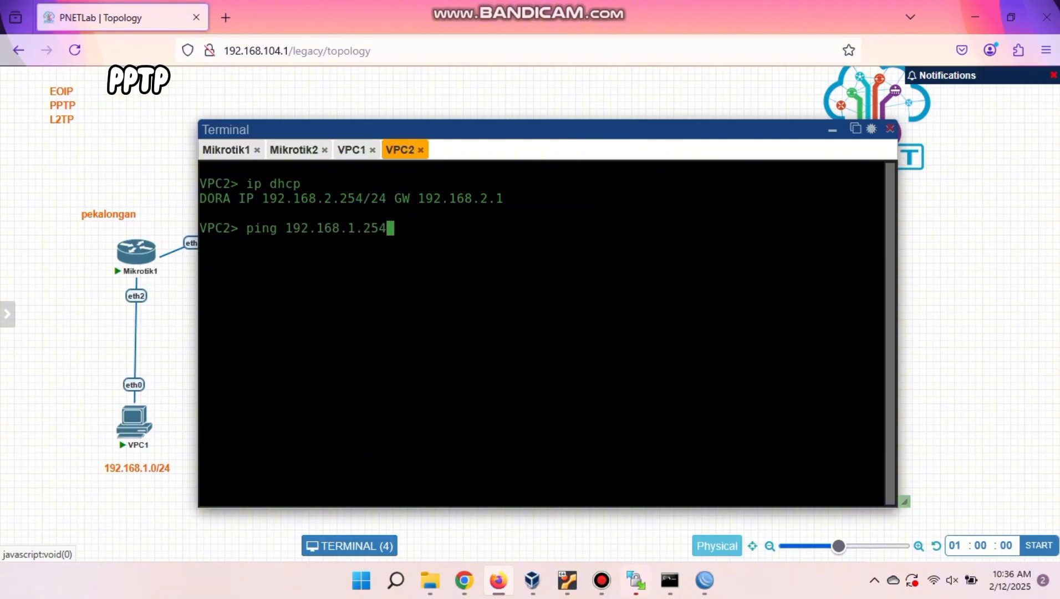
key("Return")
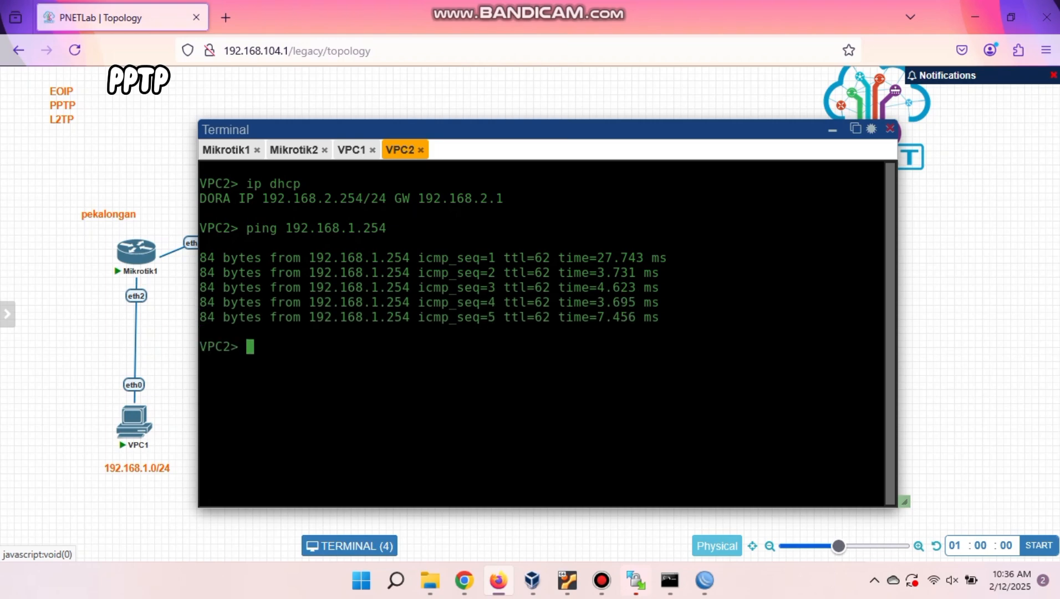
left_click(833, 133)
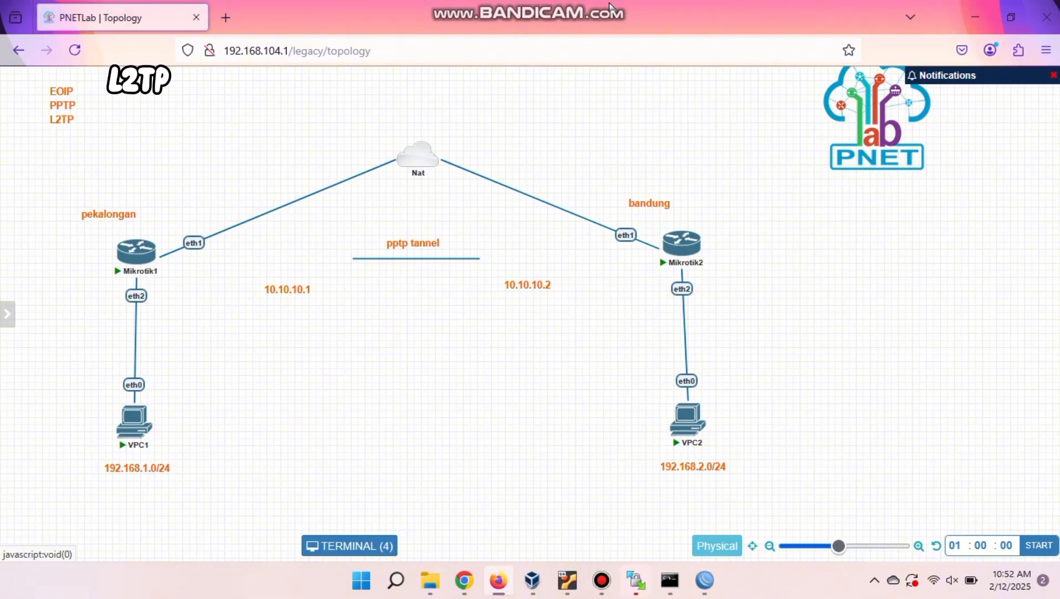
Delete the pptp tannel line and its text label from the topology.
right_click(460, 259)
left_click(483, 315)
right_click(418, 244)
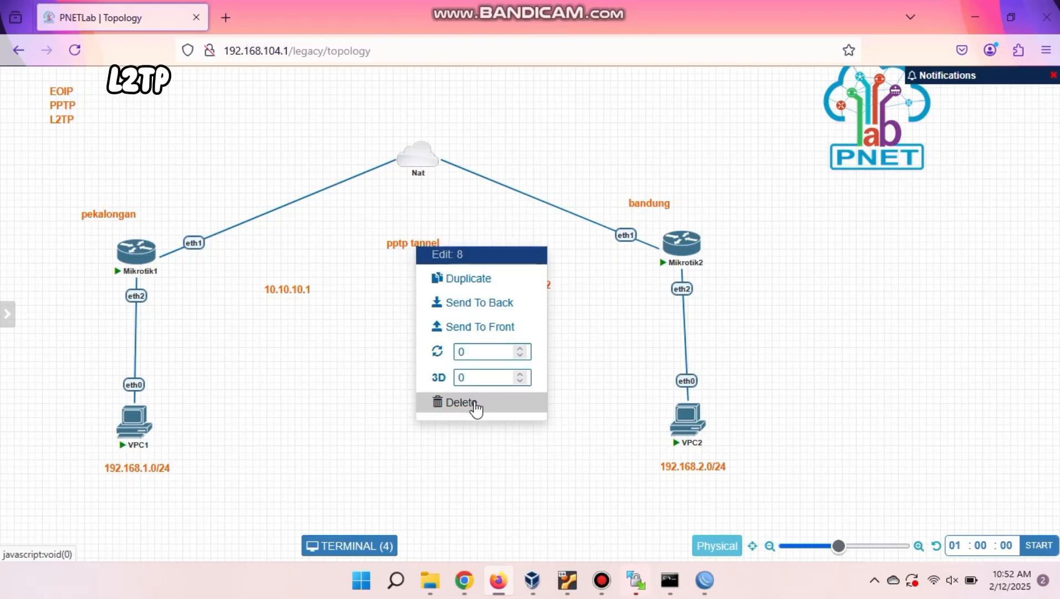
left_click(473, 402)
left_click(501, 171)
Move the 10.10.10.1 and 10.10.10.2 labels out beside Mikrotik1 and Mikrotik2.
left_click_drag(310, 286, 257, 281)
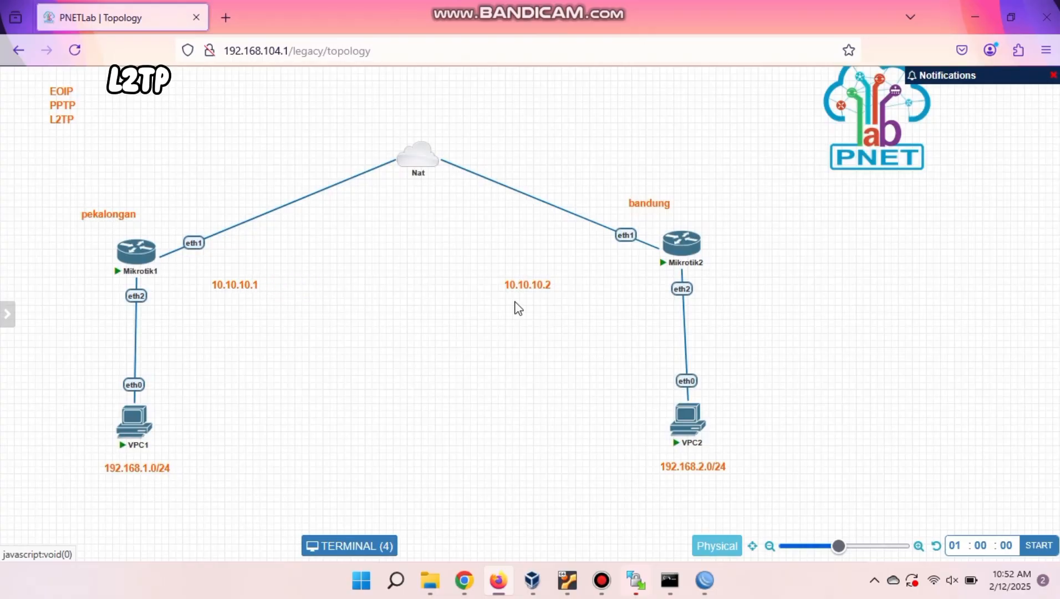
left_click_drag(529, 285, 608, 277)
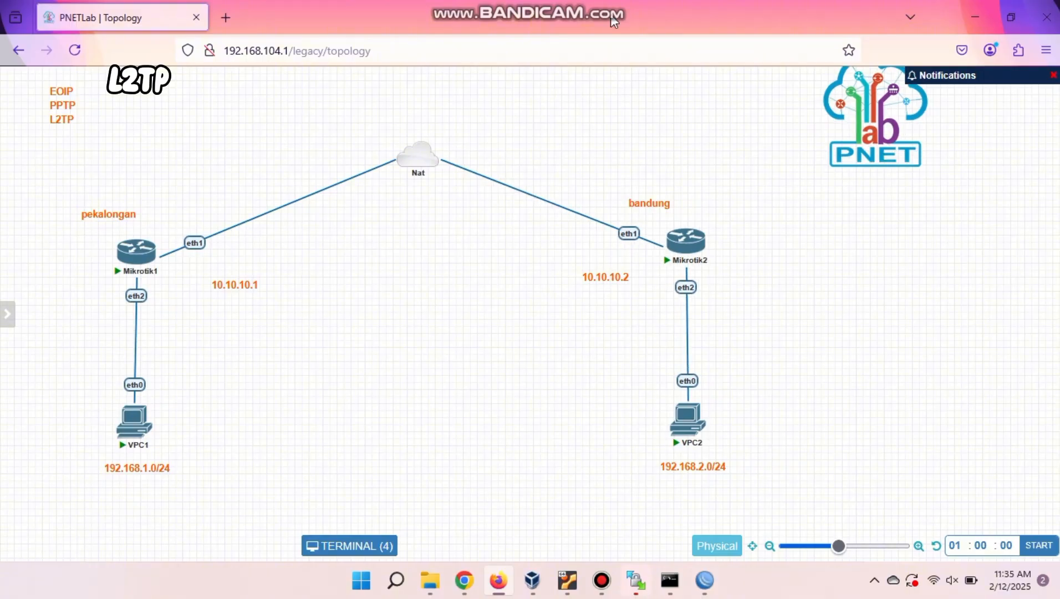
mouse_move(705, 577)
left_click(728, 531)
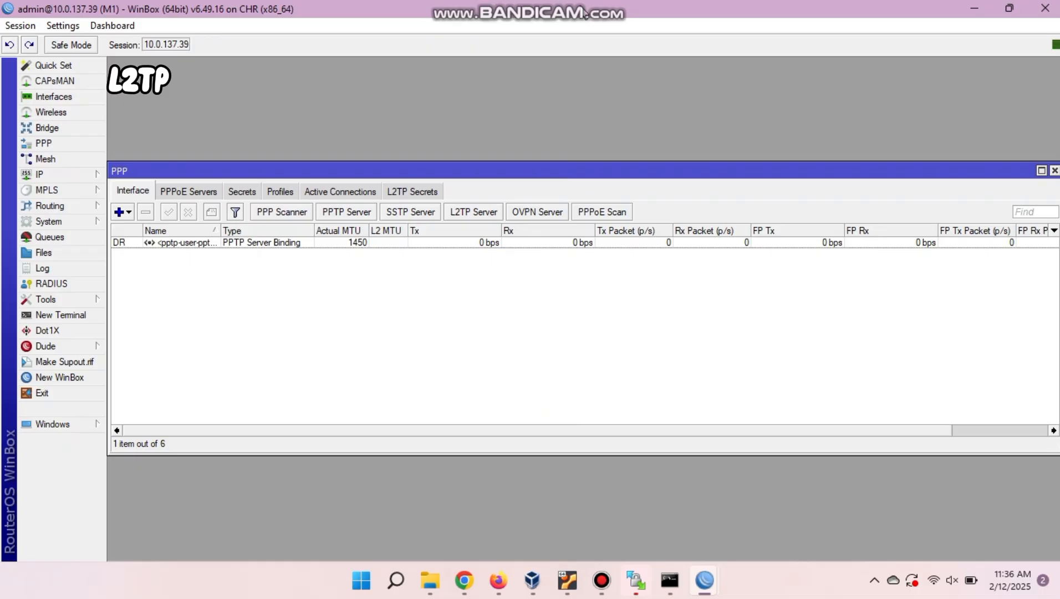
Apply M1's PPTP server settings and disable the user-pptp secret.
left_click(344, 212)
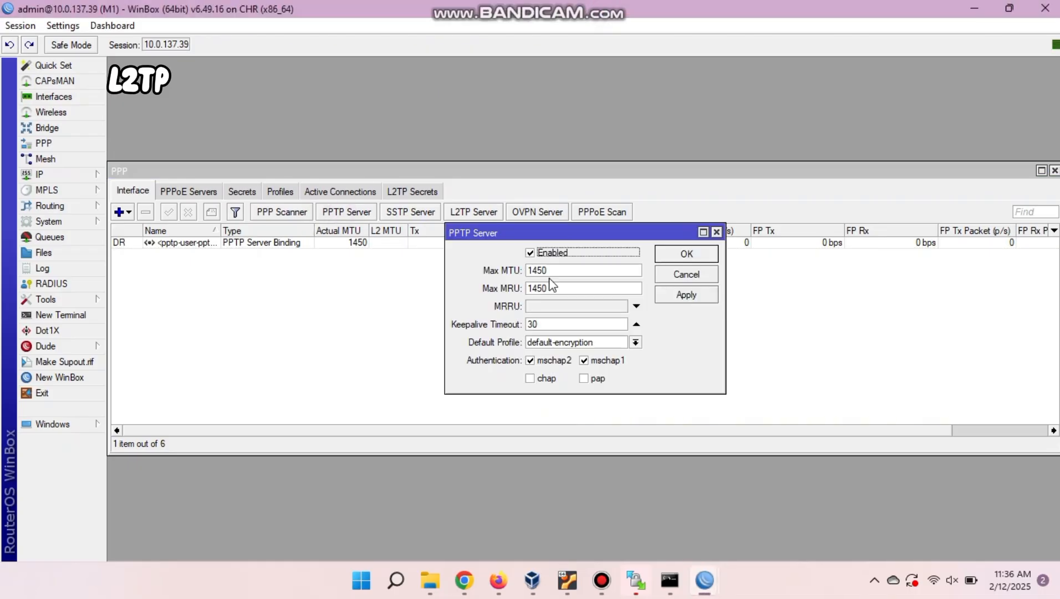
left_click(684, 253)
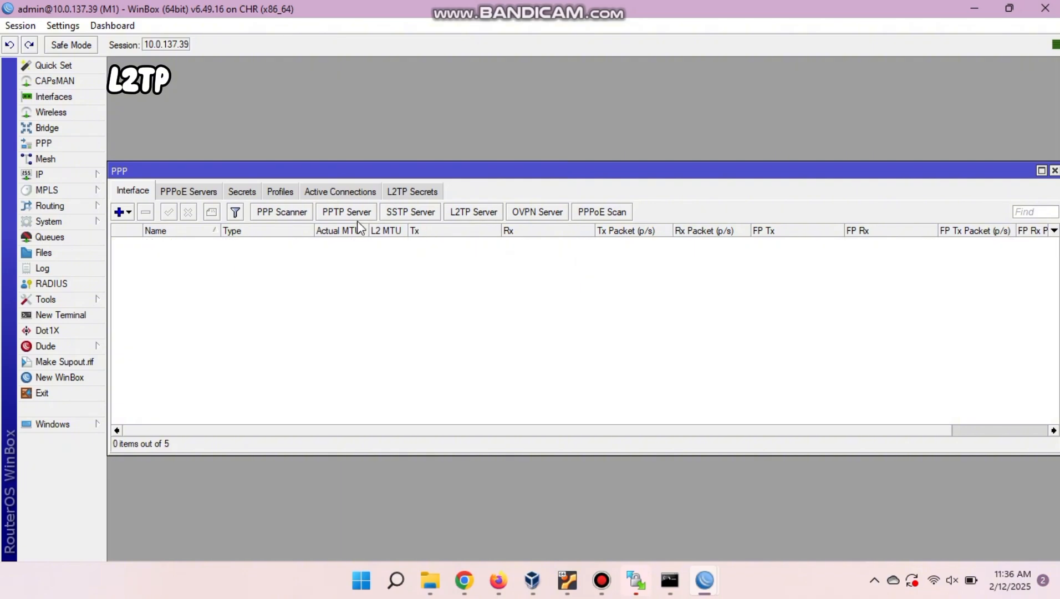
left_click(241, 191)
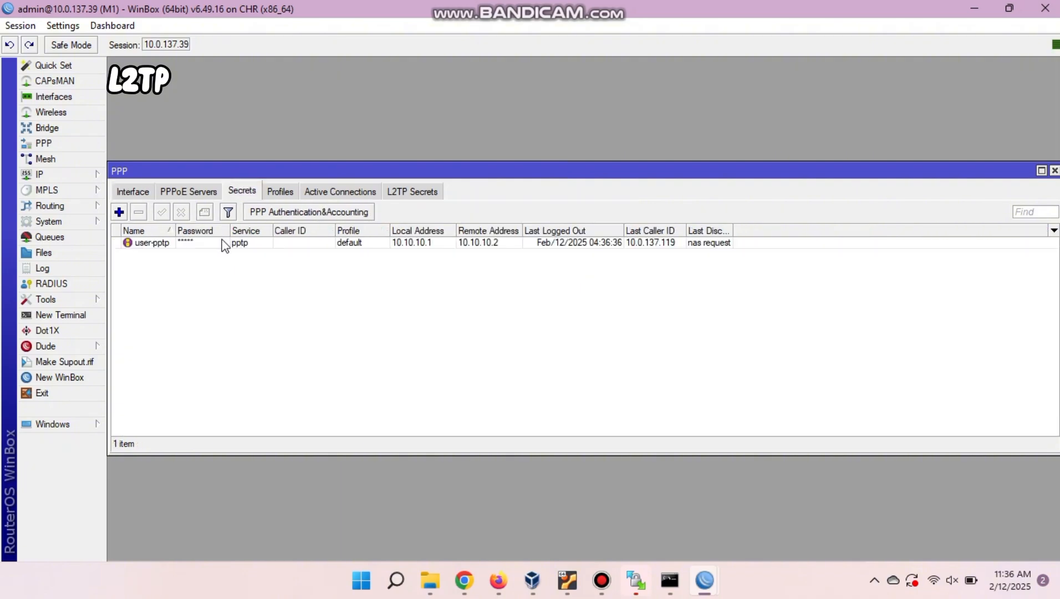
left_click(222, 242)
left_click(181, 212)
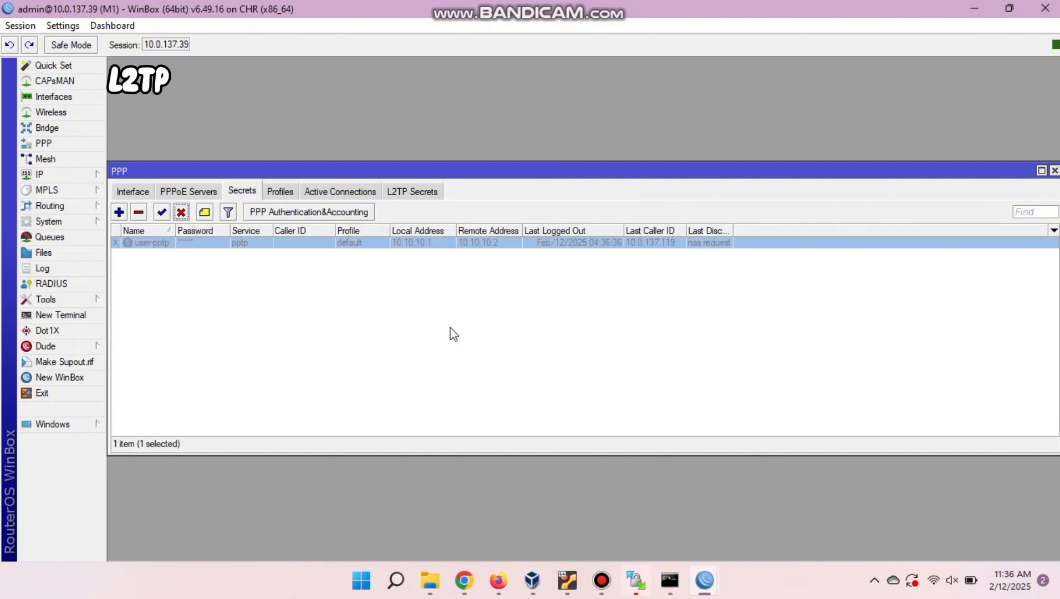
Disable the PPTP client interface on M2.
mouse_move(705, 578)
left_click(658, 527)
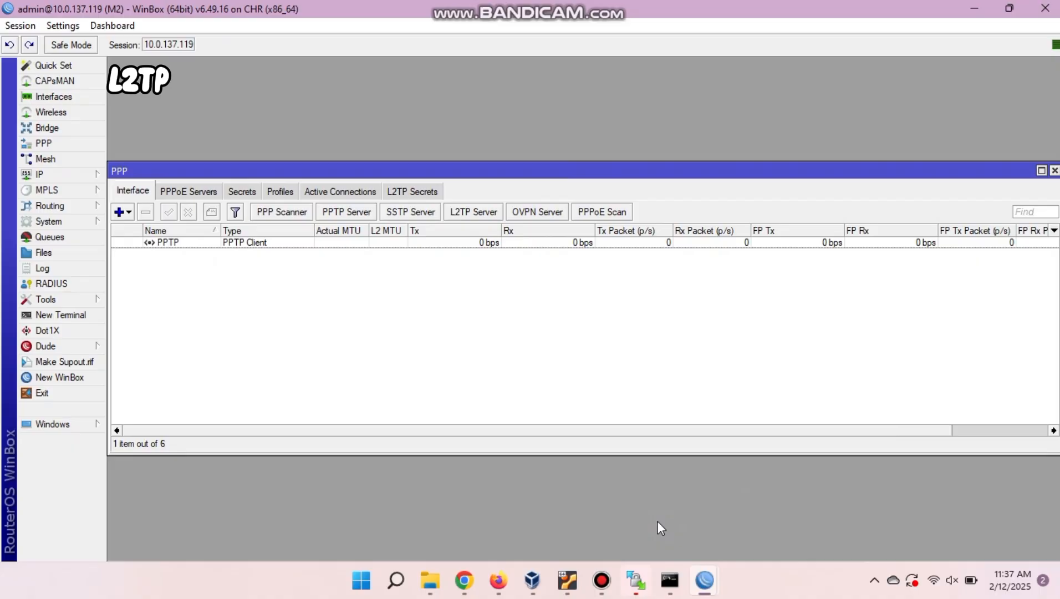
left_click(272, 243)
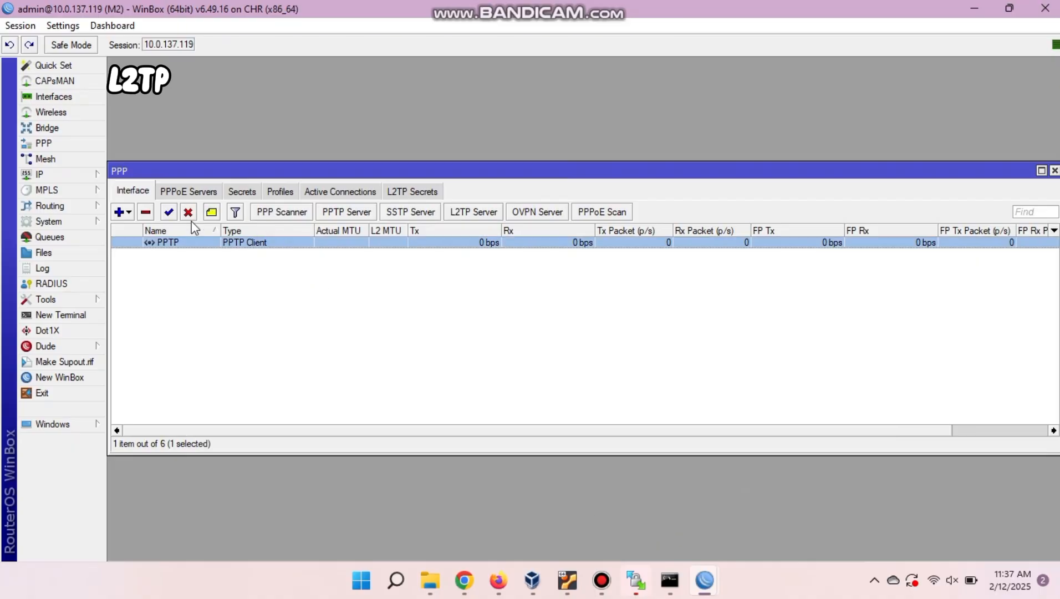
left_click(189, 212)
left_click(208, 264)
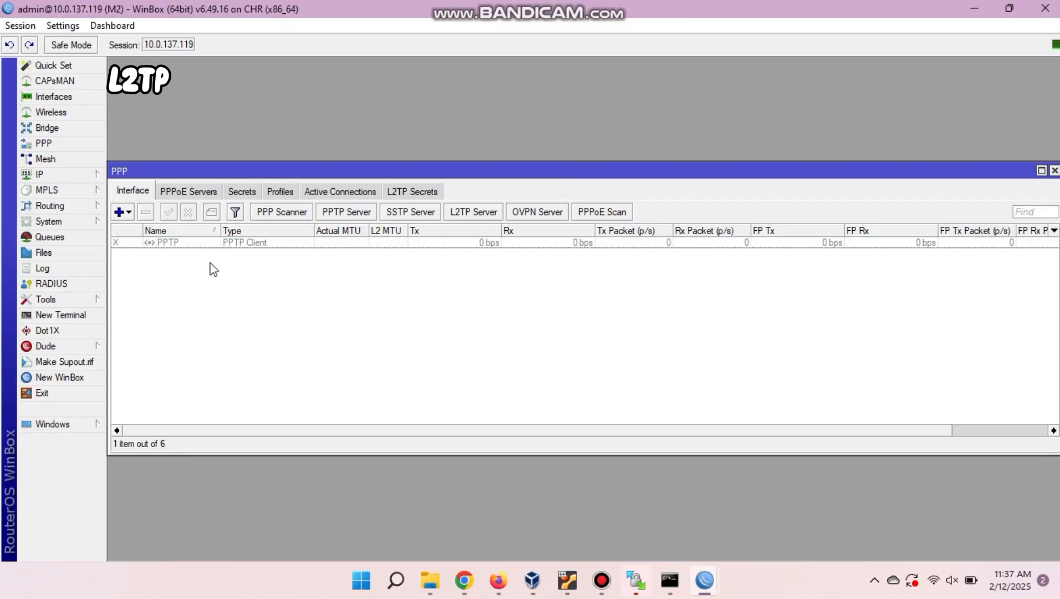
Disable M2's static route to 192.168.1.0/24.
left_click(44, 176)
left_click(228, 389)
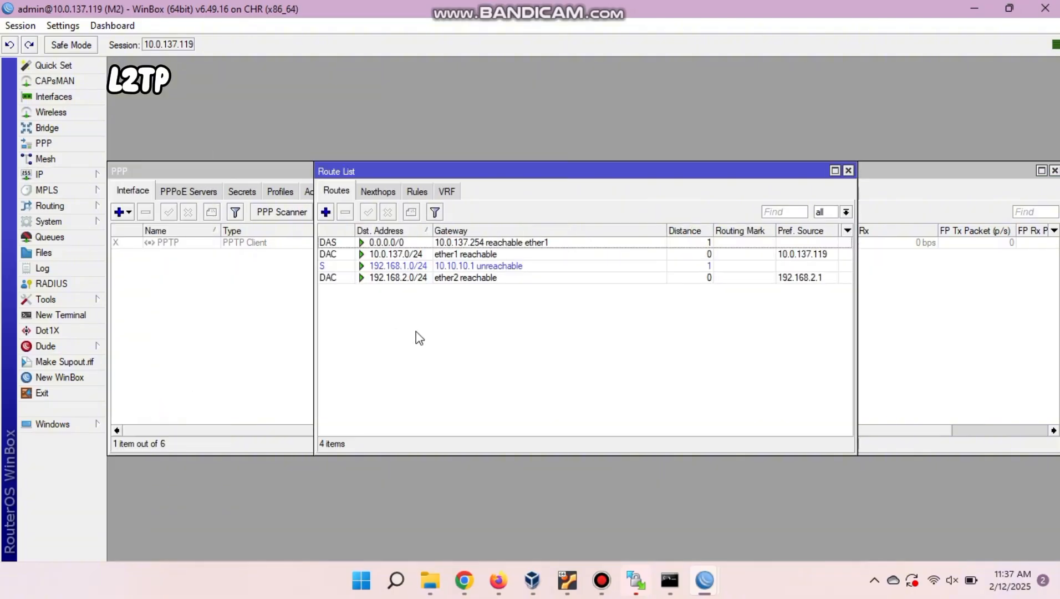
left_click(416, 266)
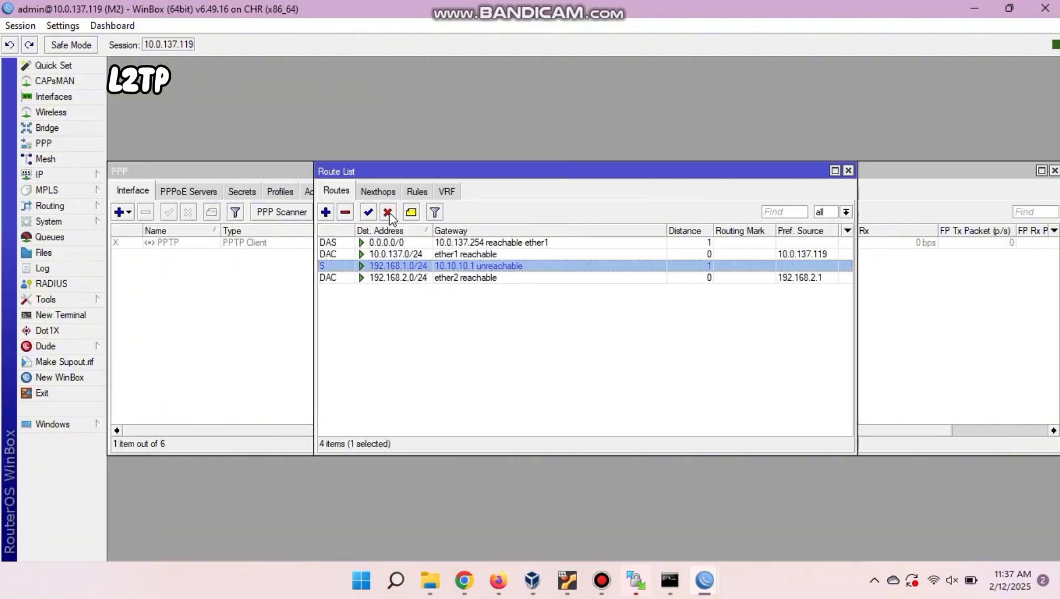
left_click(388, 213)
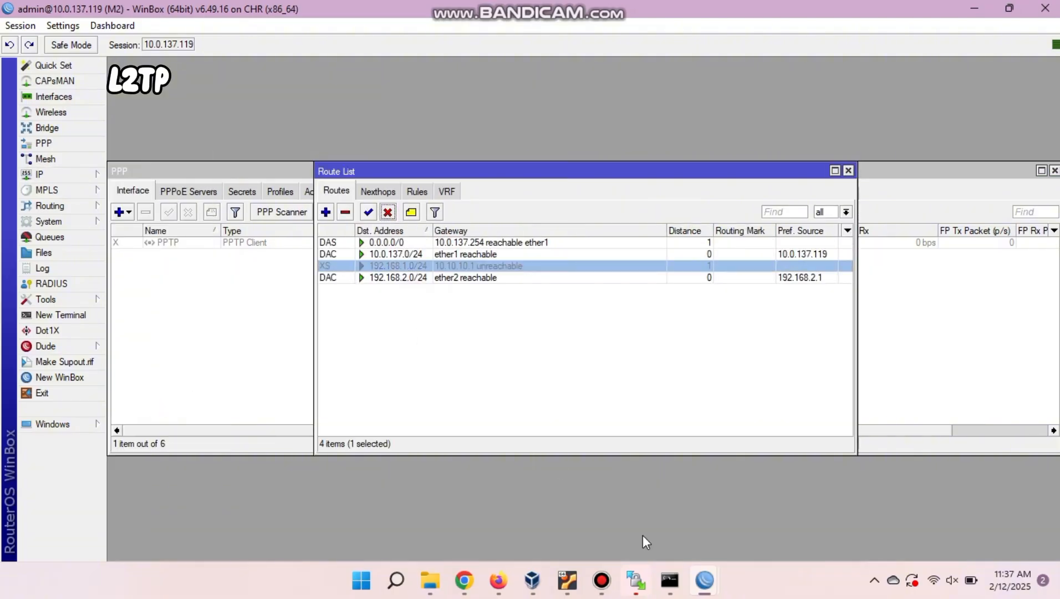
On M1, disable the route to 192.168.2.0/24 and close the route list.
mouse_move(705, 580)
left_click(764, 541)
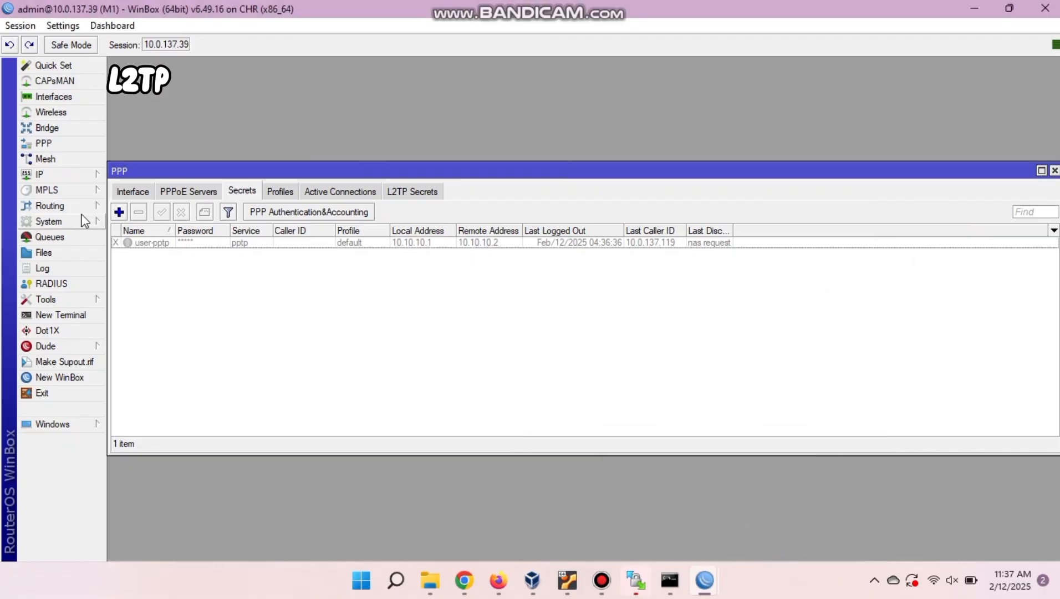
left_click(42, 174)
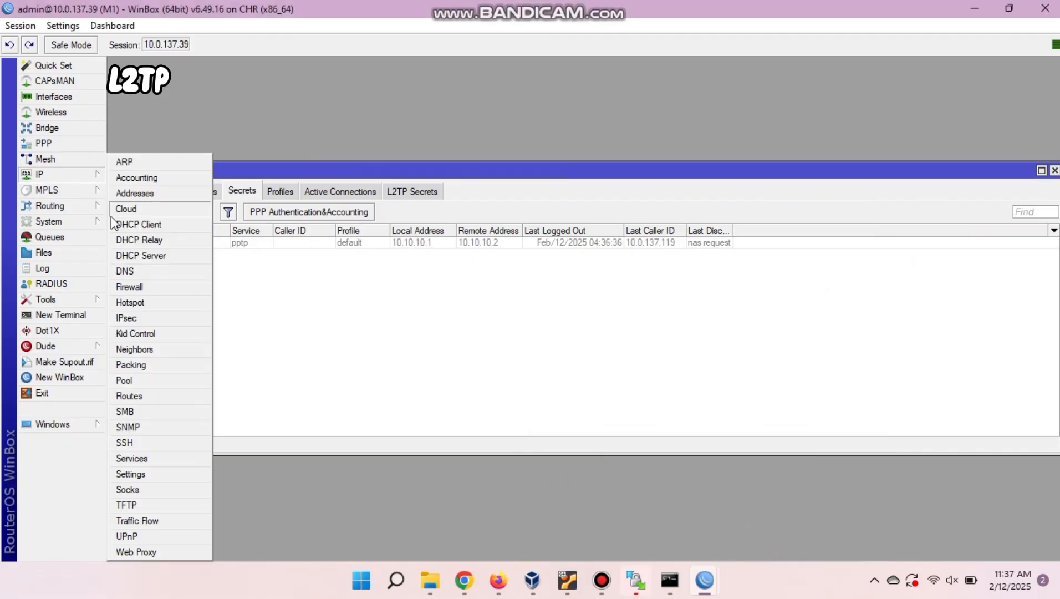
left_click(129, 396)
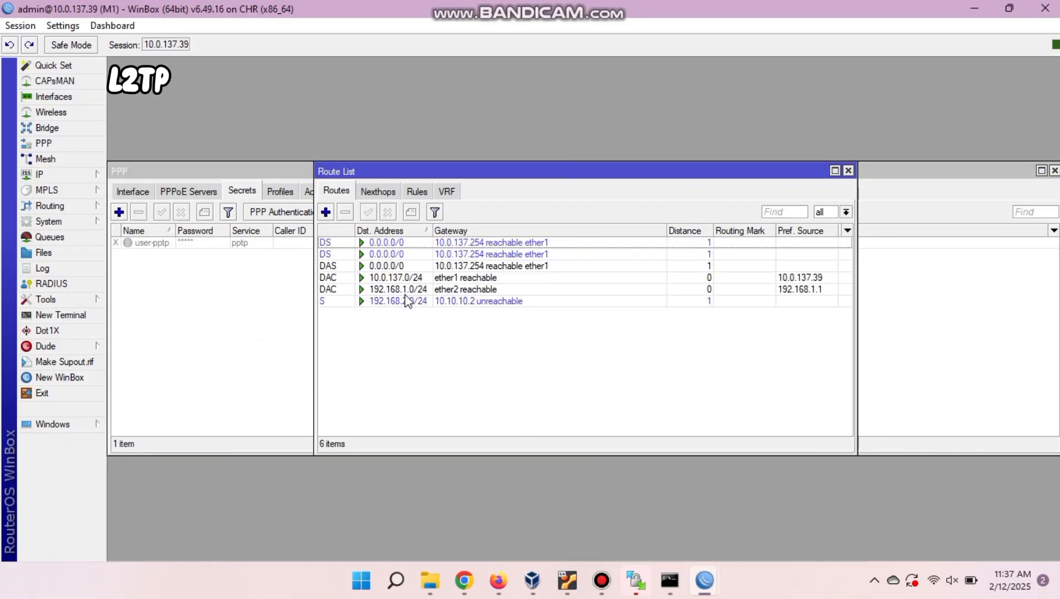
left_click(406, 300)
left_click(388, 212)
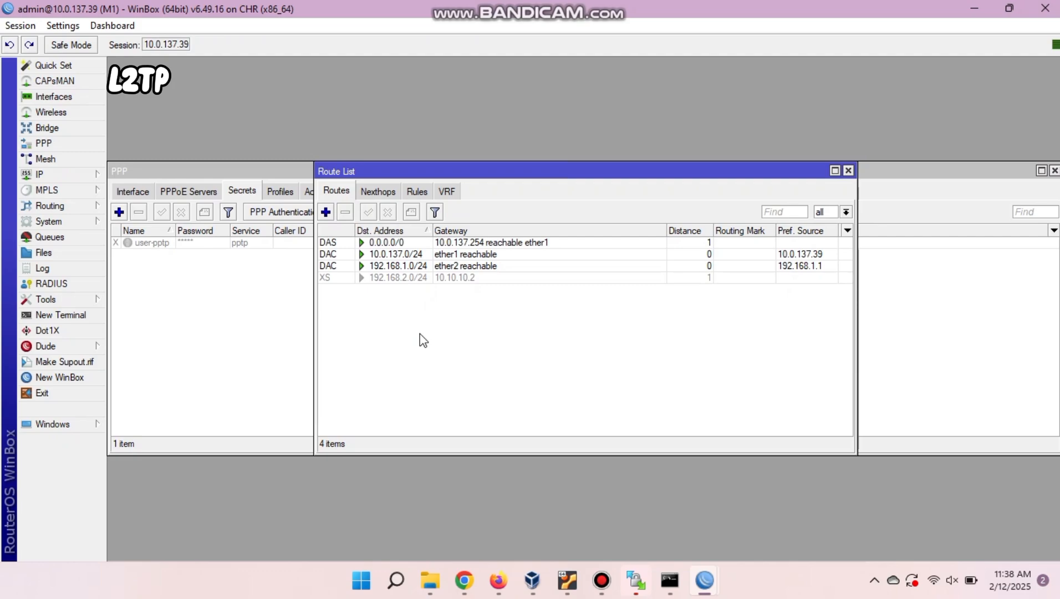
left_click(847, 170)
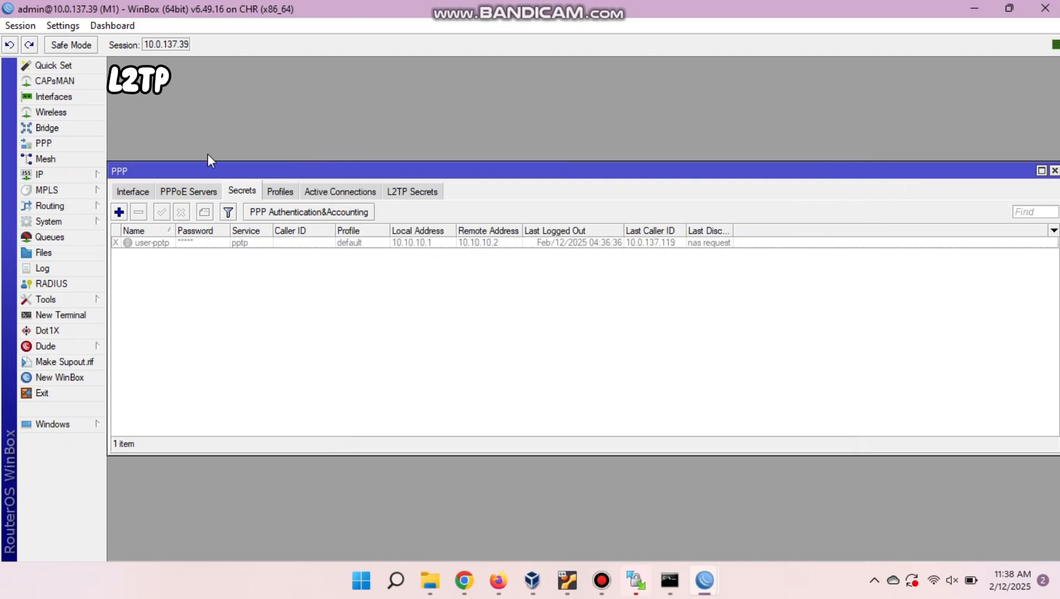
Enable M1's L2TP server with Use IPsec set to yes and an IPsec secret entered.
left_click(139, 193)
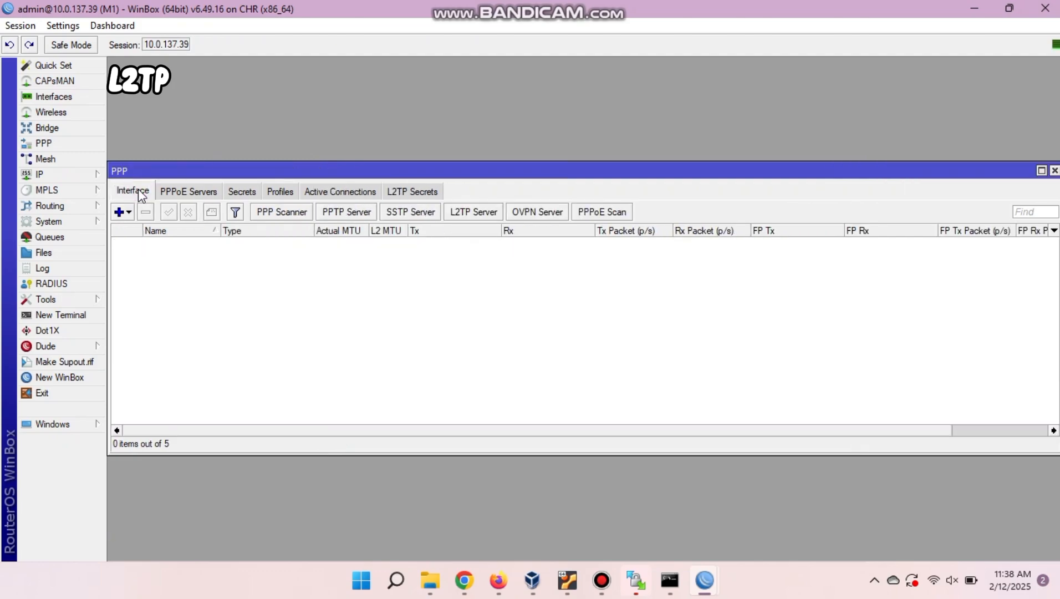
left_click(462, 211)
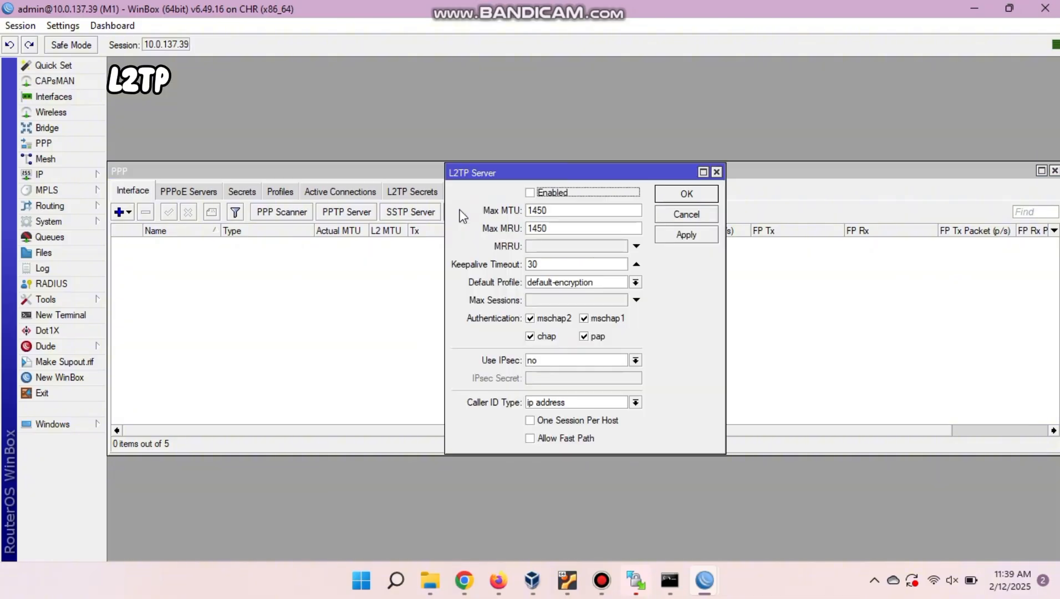
left_click(530, 192)
left_click(628, 360)
left_click(618, 380)
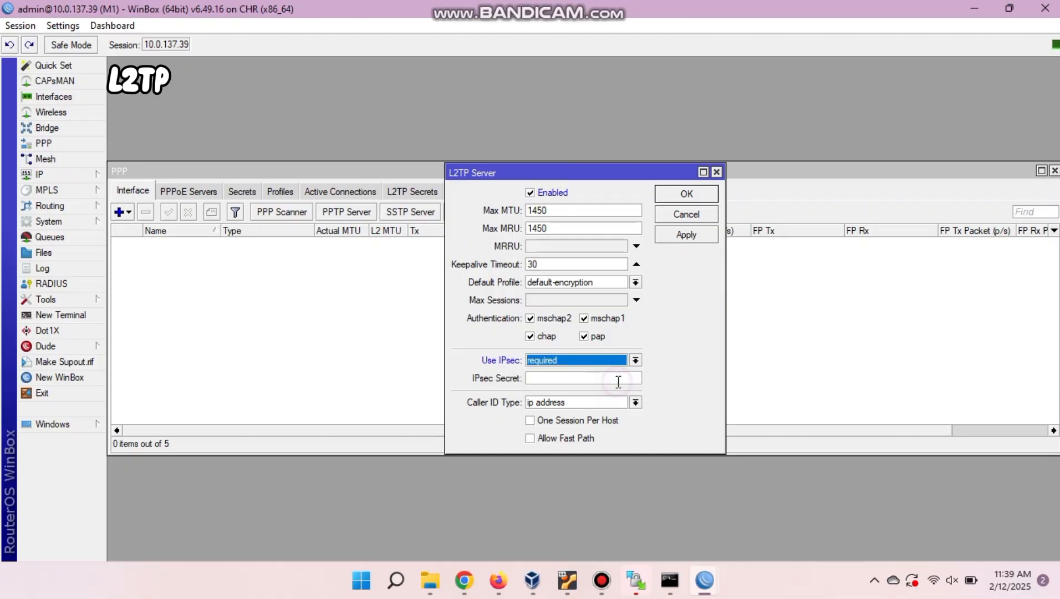
left_click(620, 360)
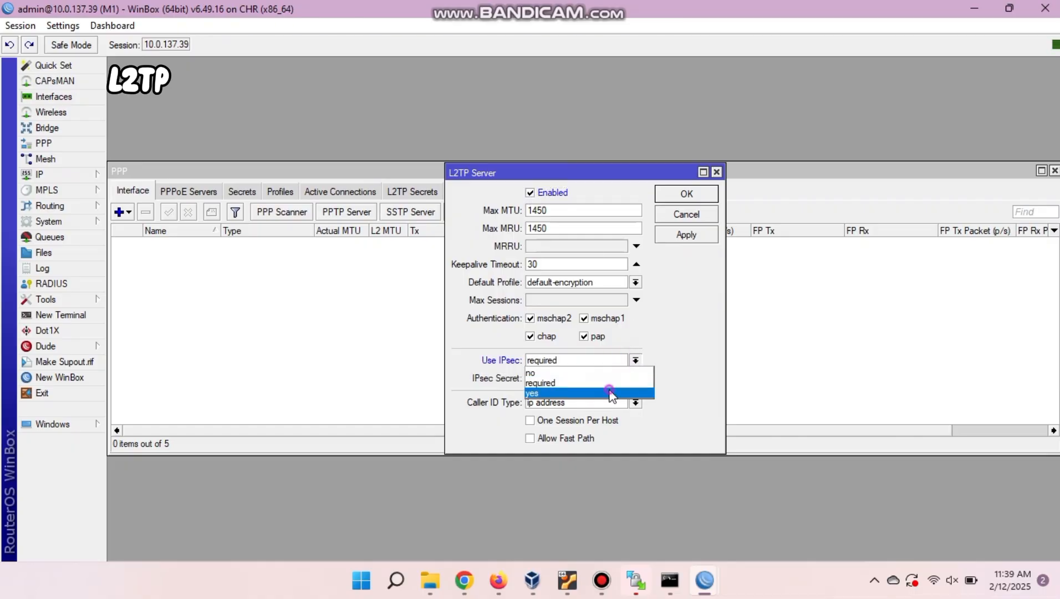
left_click(611, 393)
left_click(597, 377)
type("12345")
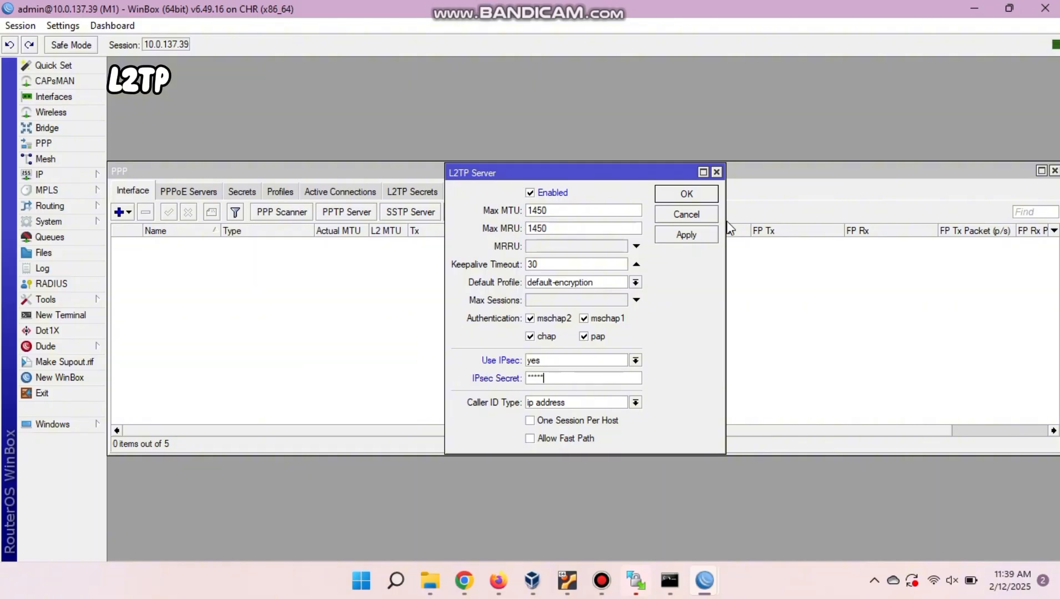
left_click(698, 198)
left_click(687, 194)
Create a PPP secret named user-l2tp with its password, limited to the l2tp service.
left_click(248, 192)
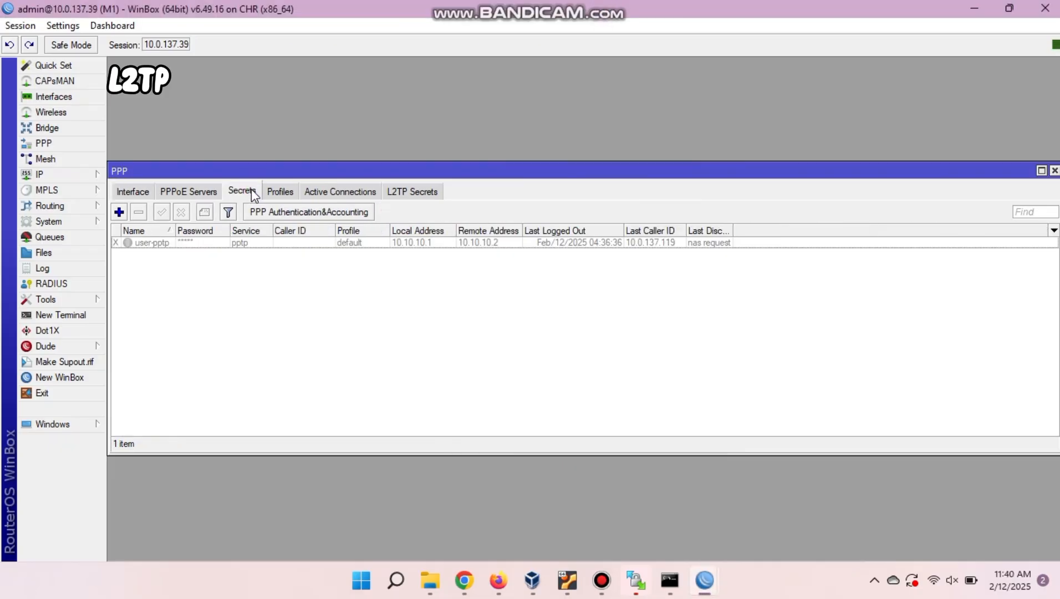
left_click(119, 211)
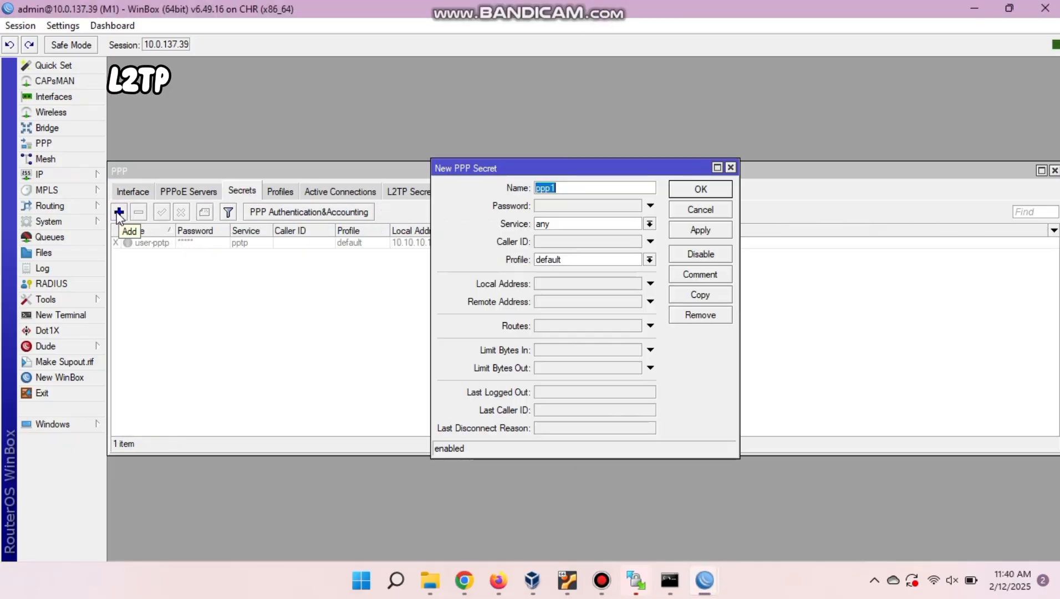
key("BackSpace")
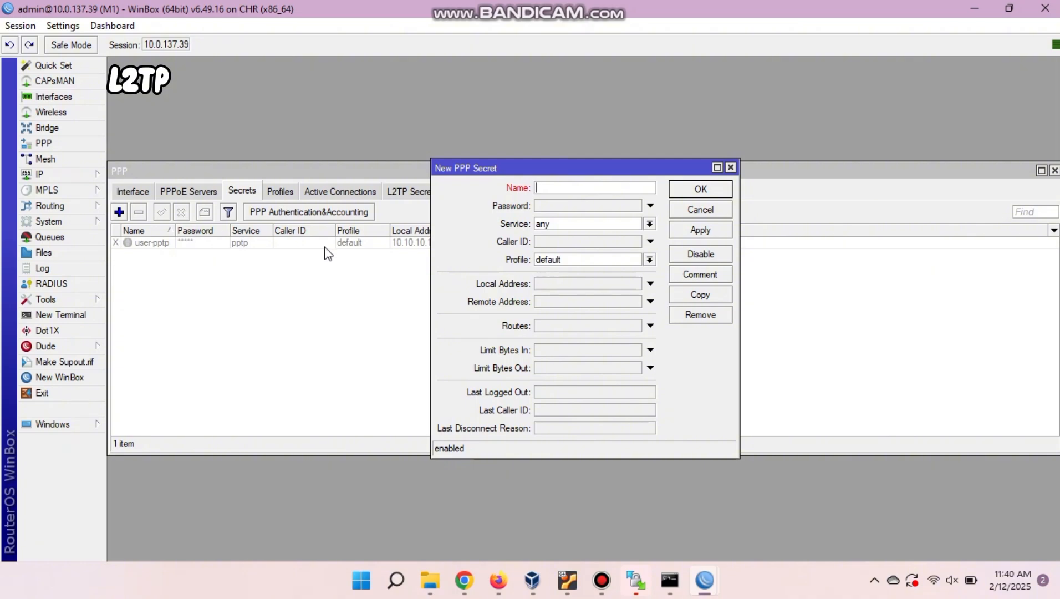
type("user-l2tp")
left_click(556, 205)
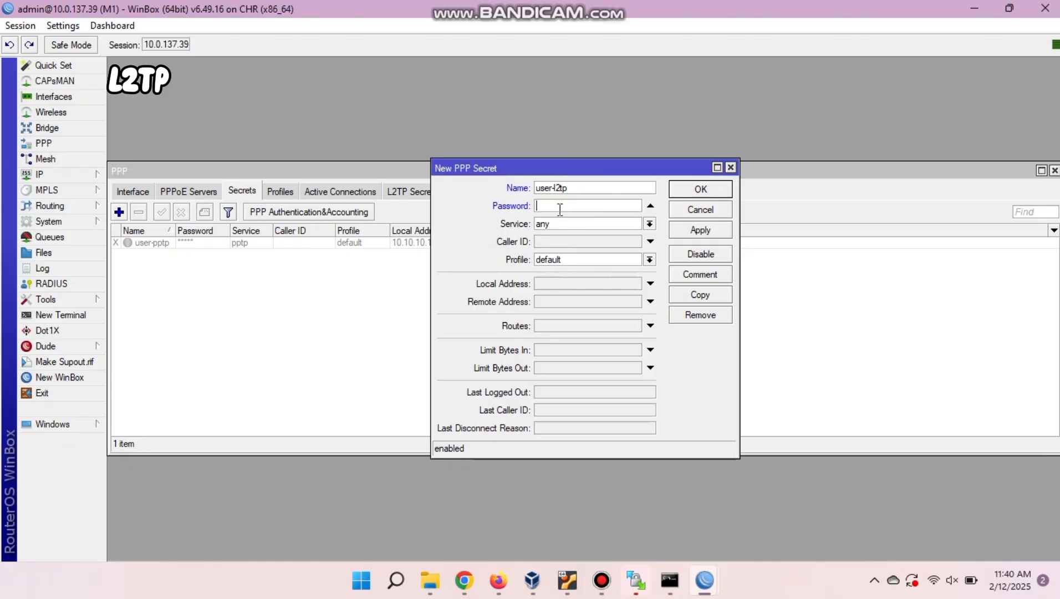
type("123")
left_click(568, 221)
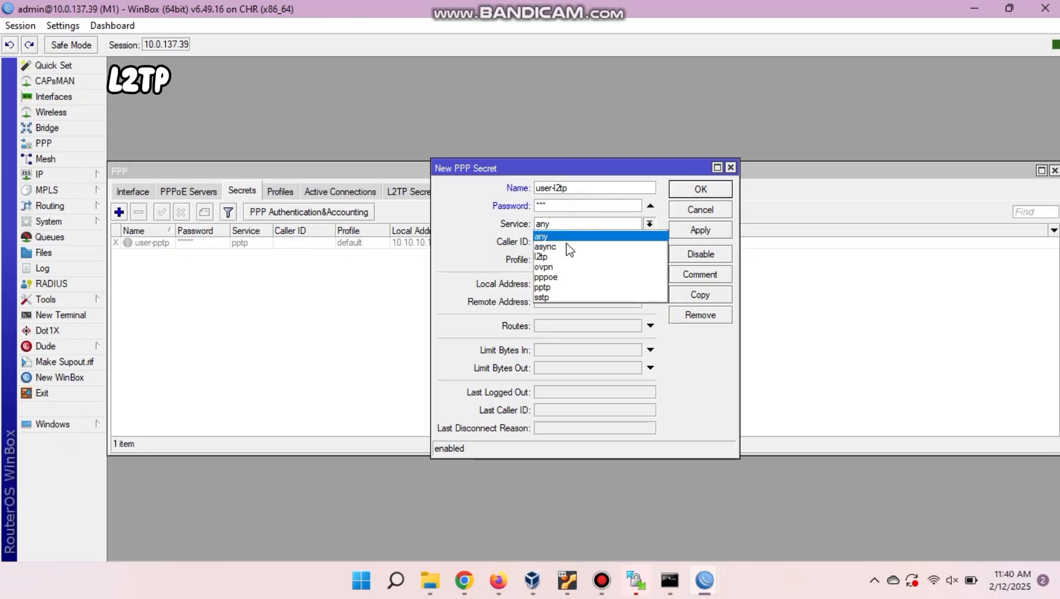
left_click(564, 258)
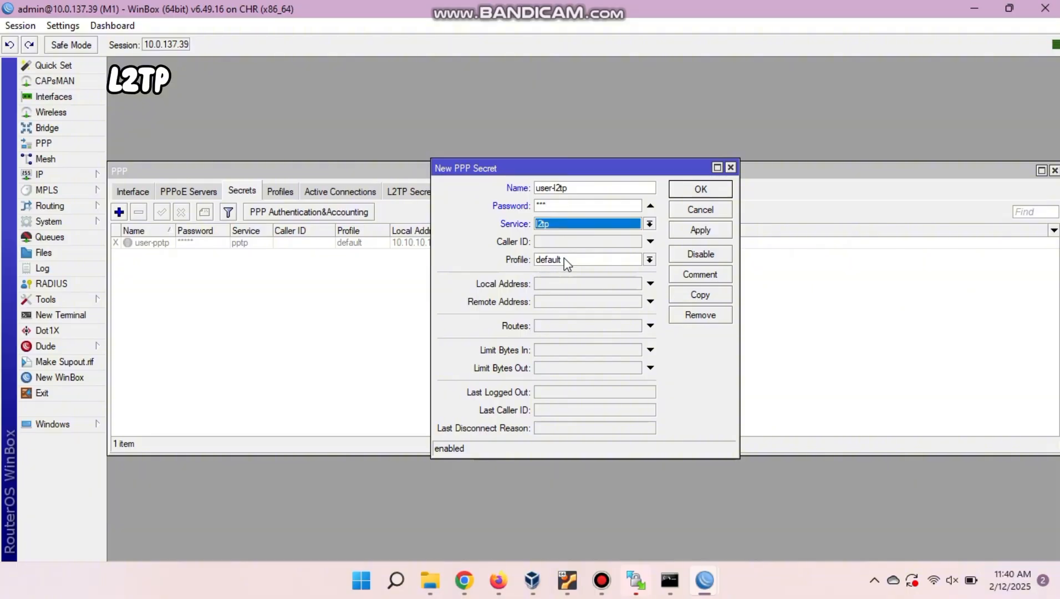
Give the secret local address 10.10.10.1 and remote address 10.10.10.2, and save it.
left_click(575, 287)
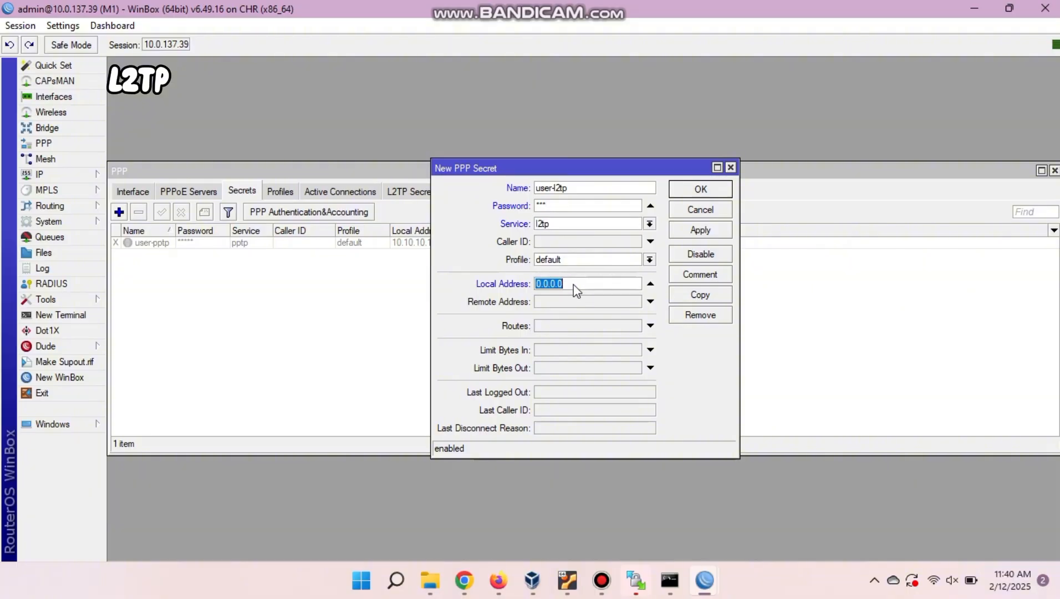
type("10.10.10.1")
left_click(572, 303)
type("10.10.10.2")
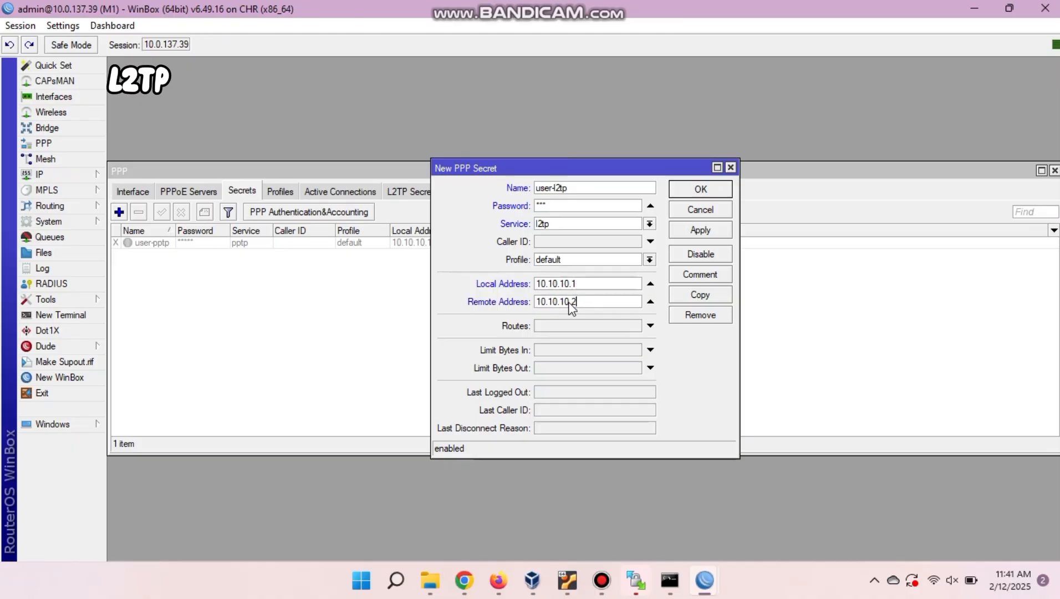
left_click(701, 229)
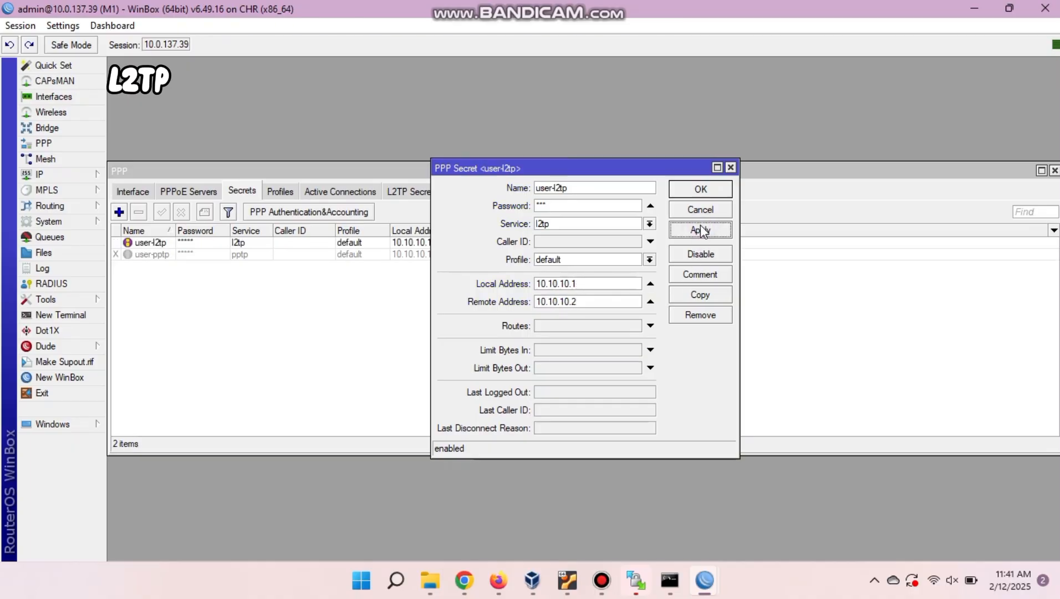
left_click(700, 189)
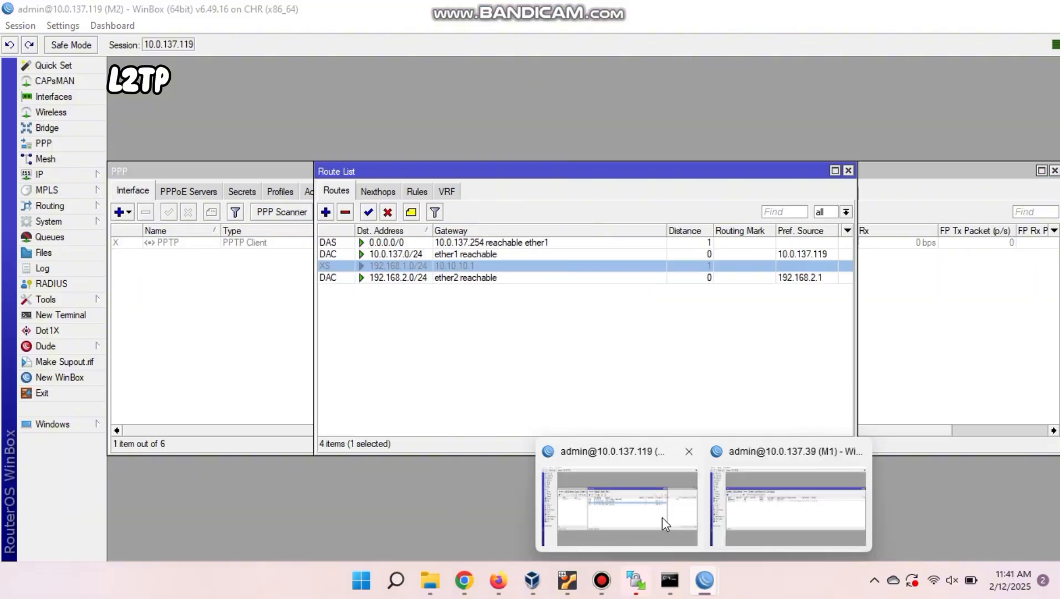
On M2, close the route list and add a new L2TP Client interface.
left_click(662, 517)
left_click(848, 170)
left_click(126, 188)
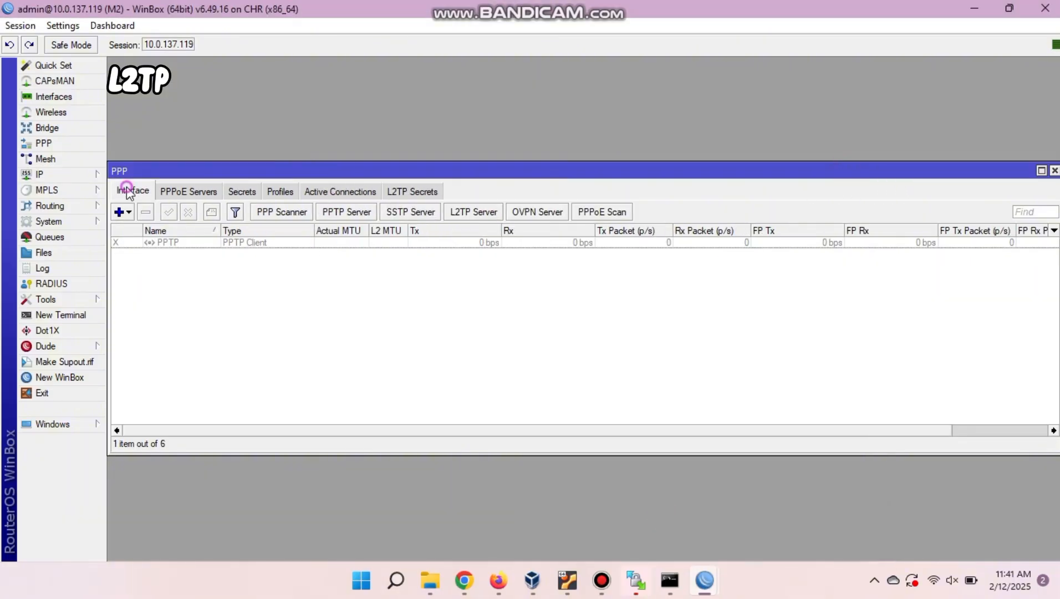
left_click(127, 213)
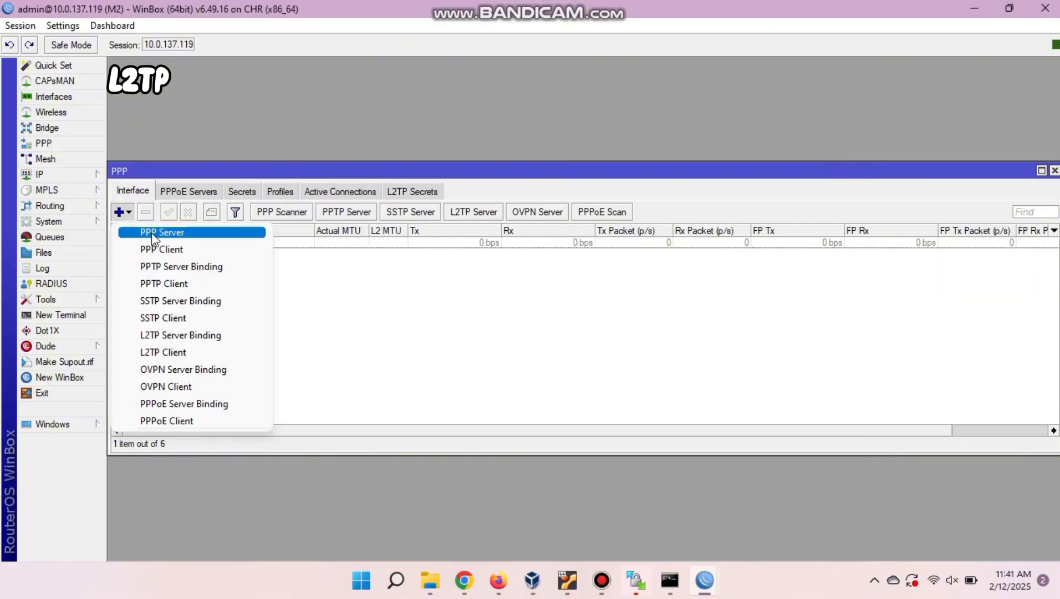
left_click(187, 351)
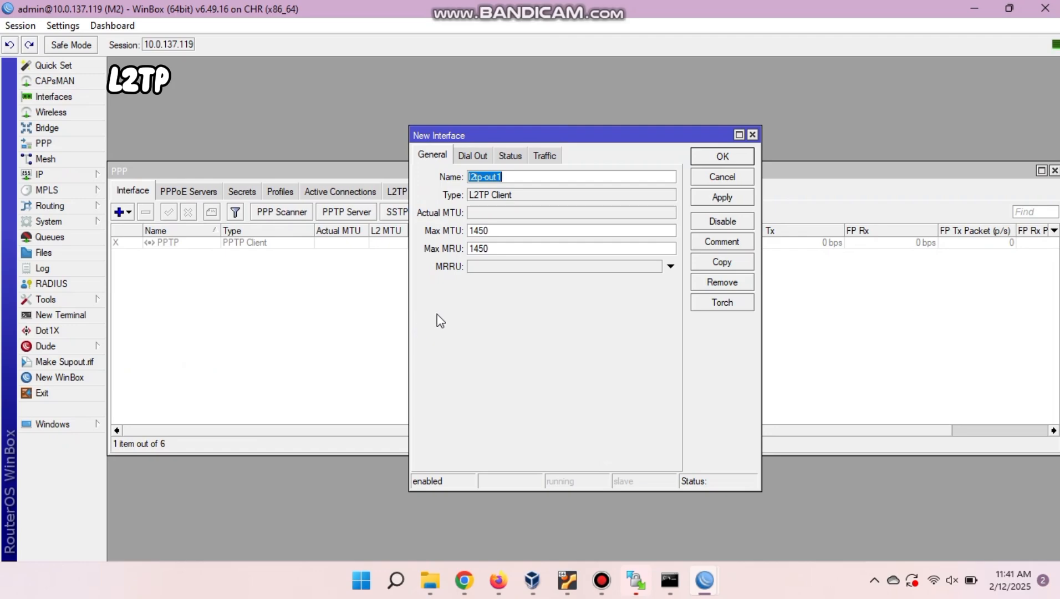
left_click(472, 156)
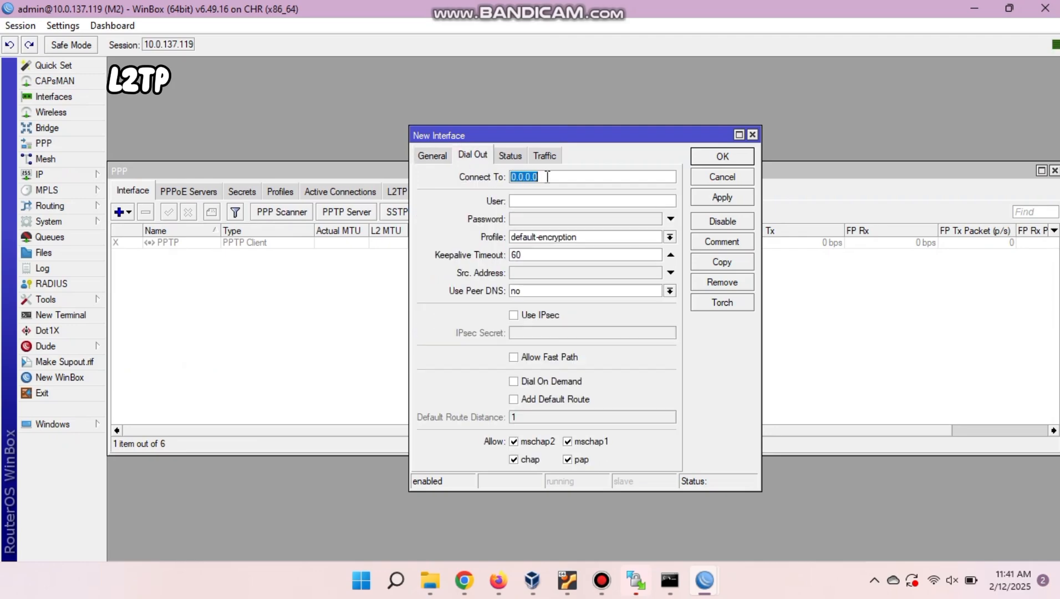
Set the L2TP client to dial 10.0.137.39 as user-l2tp with its password, and save it.
type("10.10")
key("BackSpace")
key("BackSpace")
type("0")
type(".137")
type(".89")
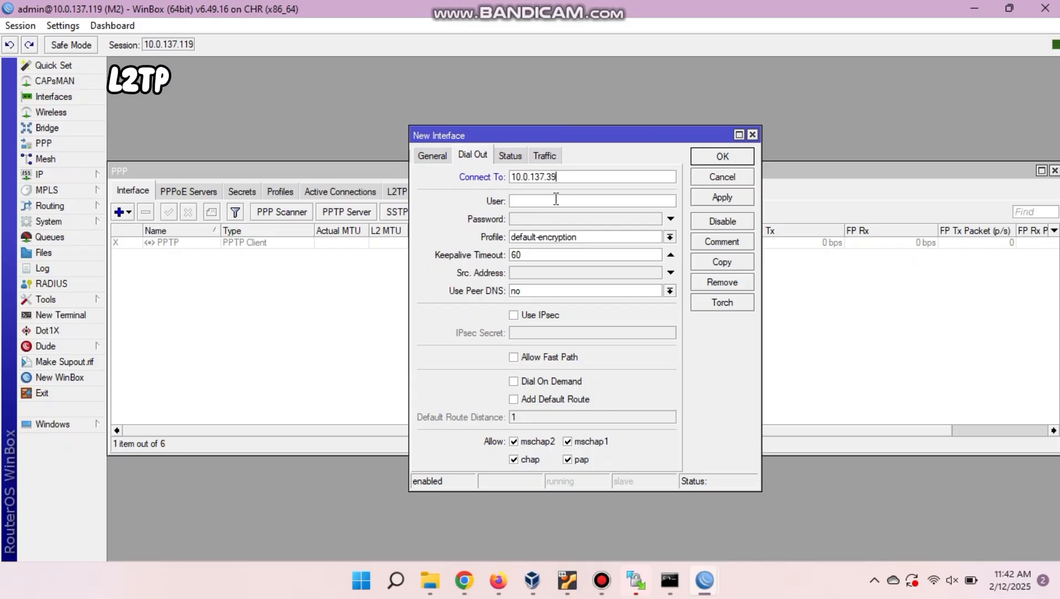
left_click(556, 200)
type("user-l2tp")
left_click(584, 216)
type("123")
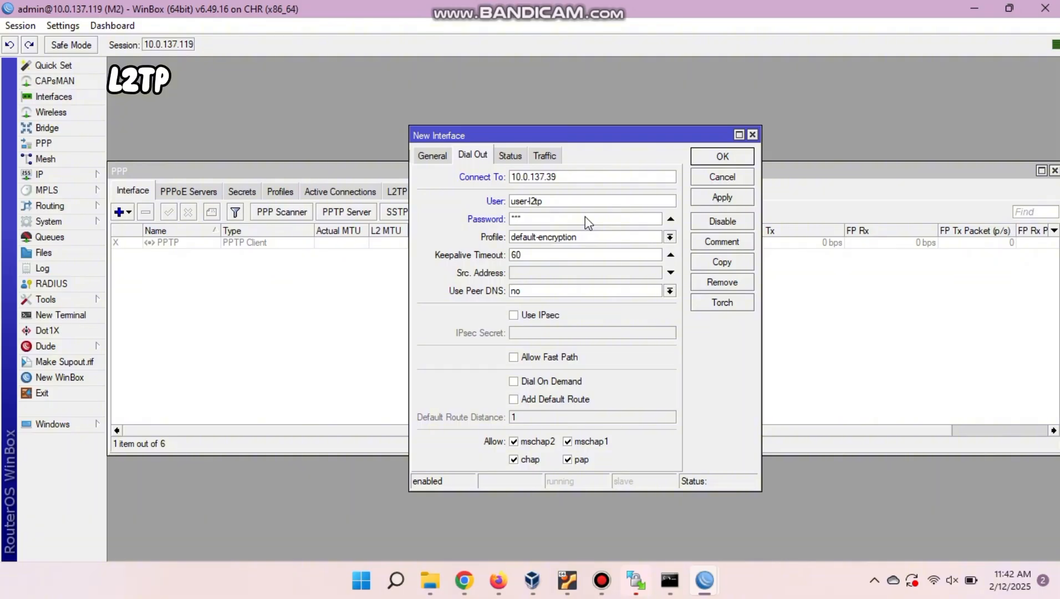
left_click(722, 201)
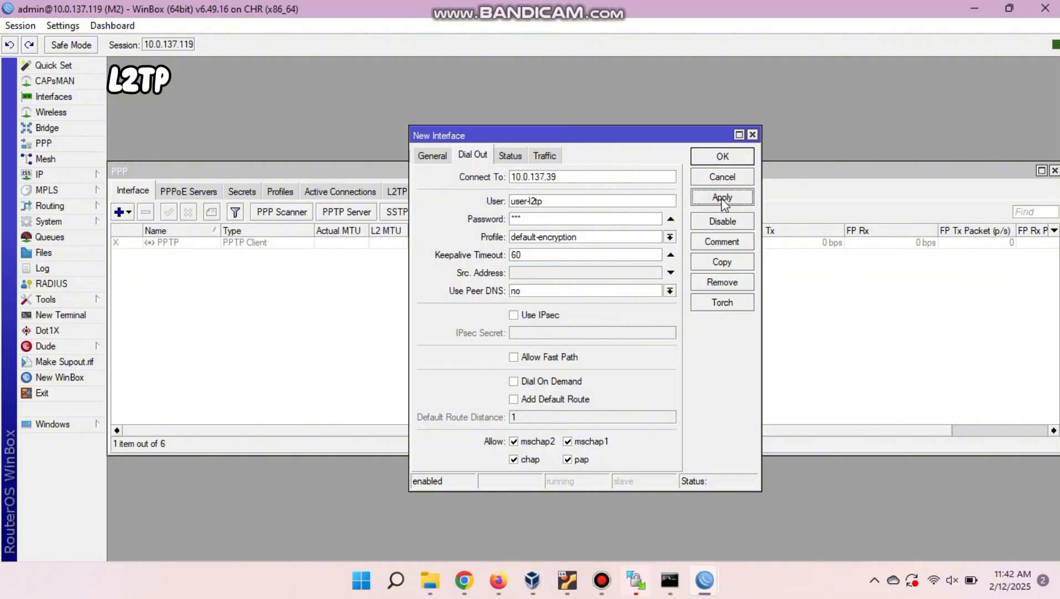
left_click(720, 157)
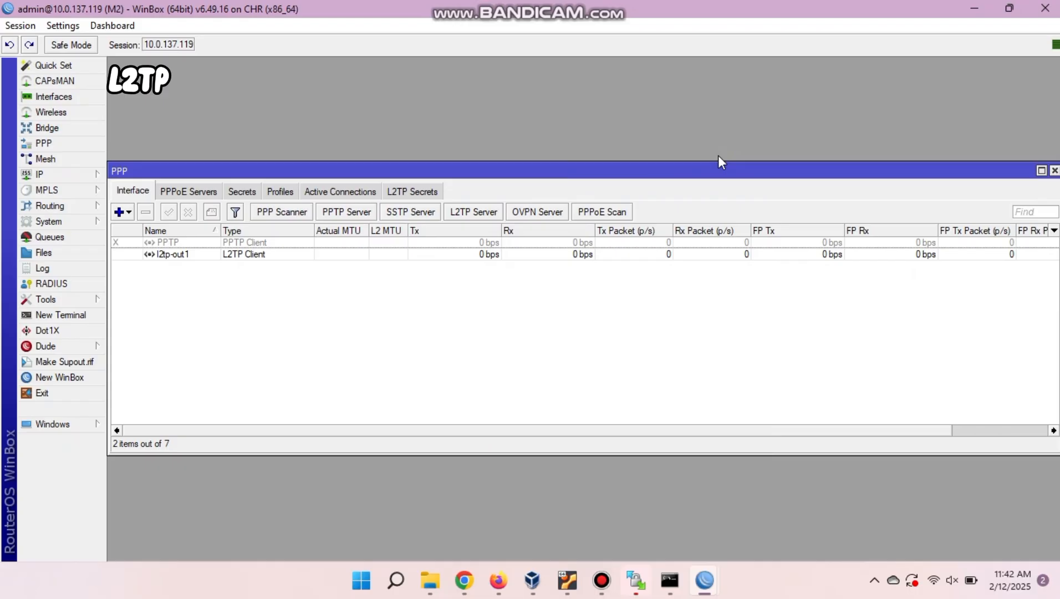
Show router M2's interface list and its IP address list.
left_click(84, 97)
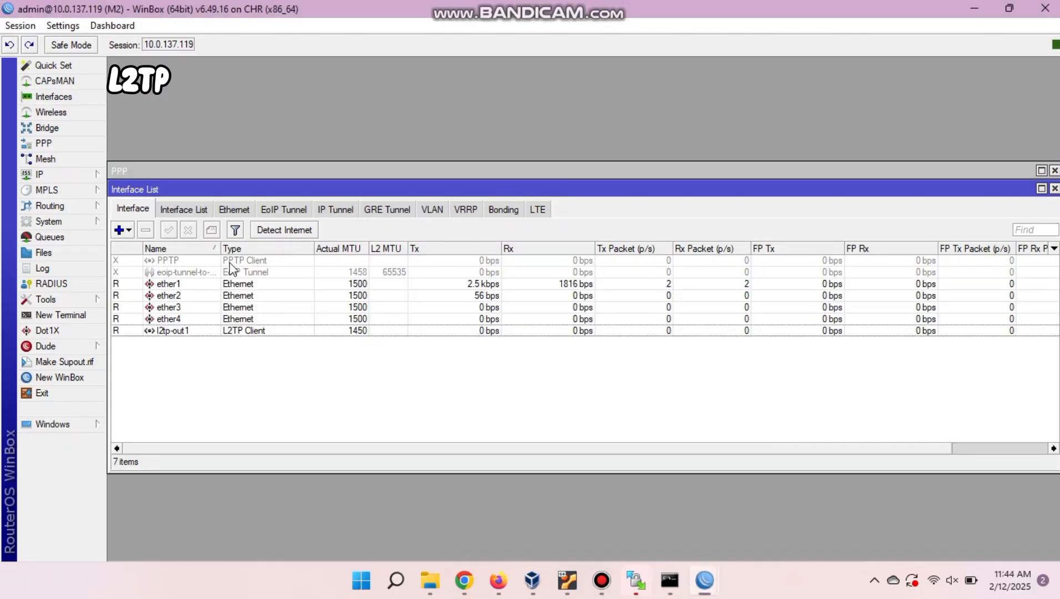
left_click(41, 174)
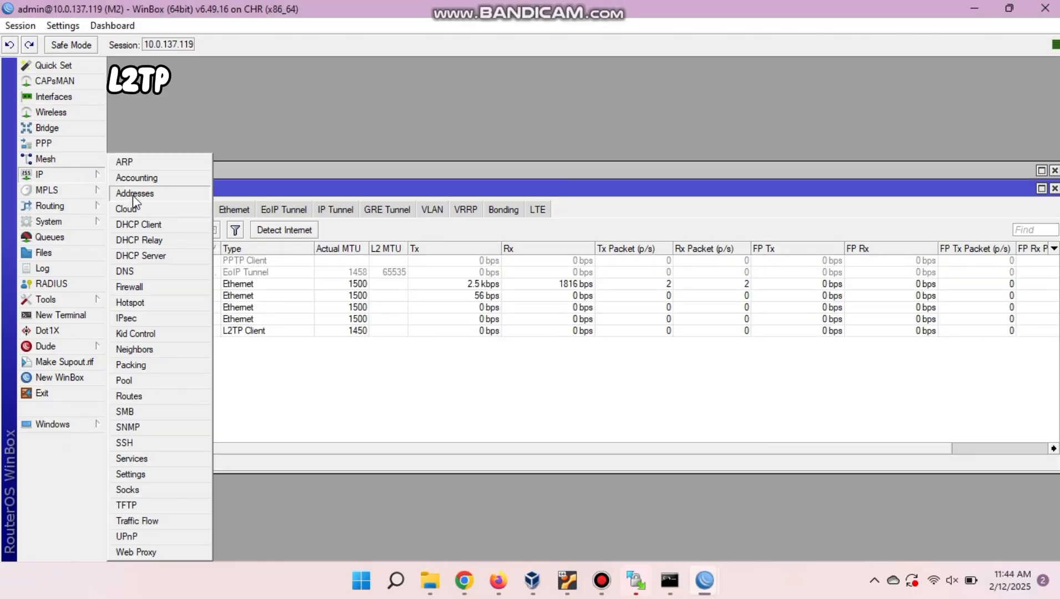
left_click(133, 197)
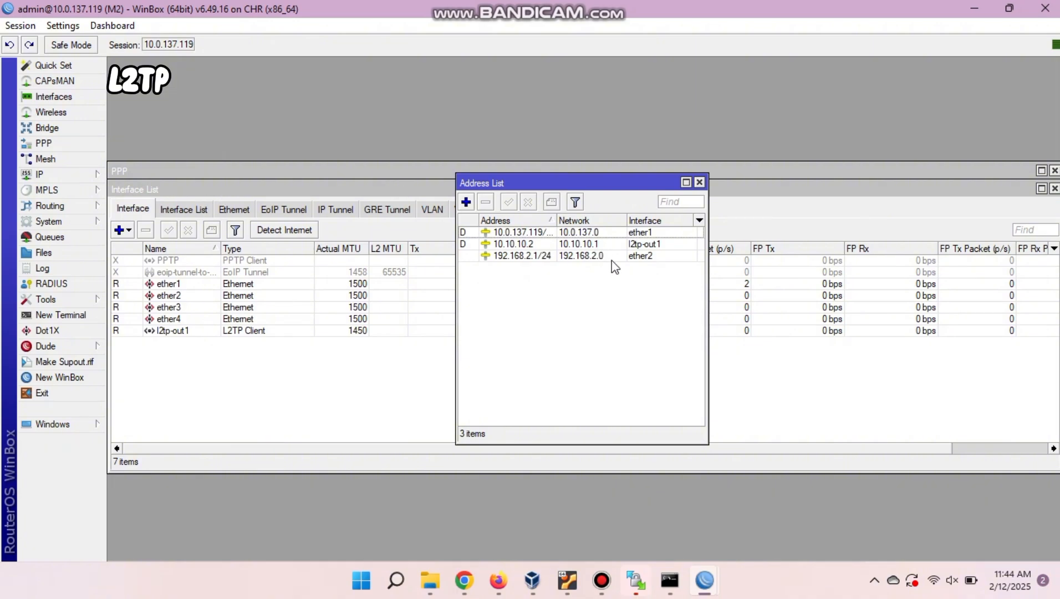
Show M1's IP address list, glance at the PNETLab topology, then return to M1.
mouse_move(705, 580)
left_click(749, 524)
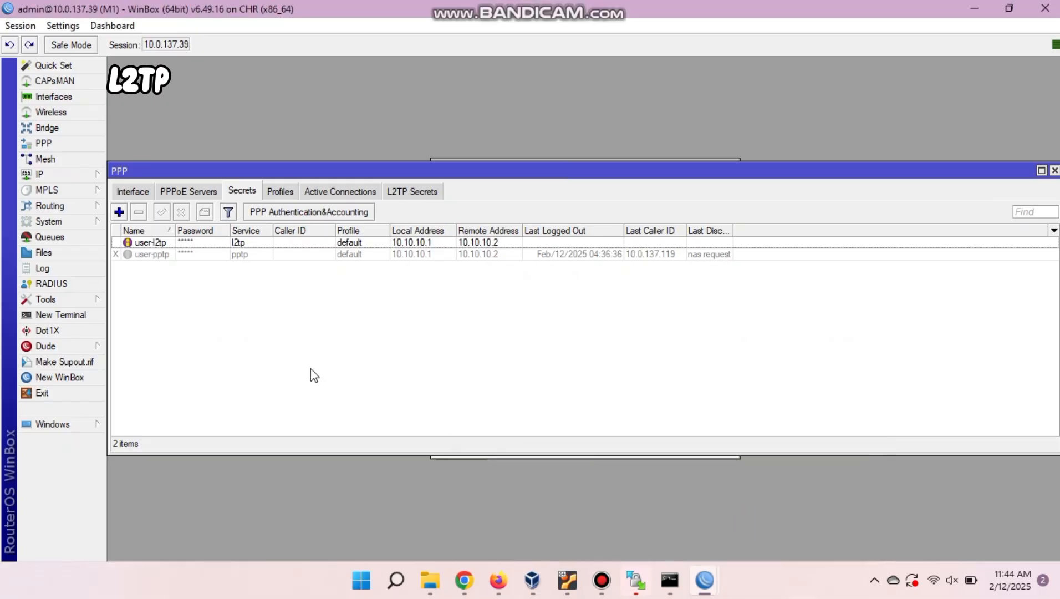
left_click(90, 175)
left_click(161, 193)
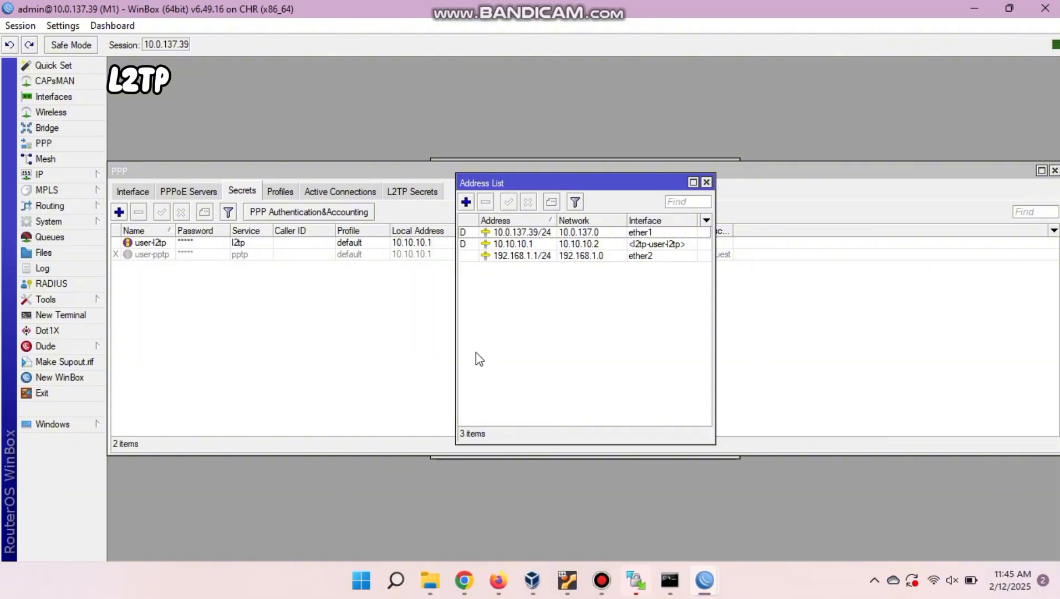
left_click(498, 582)
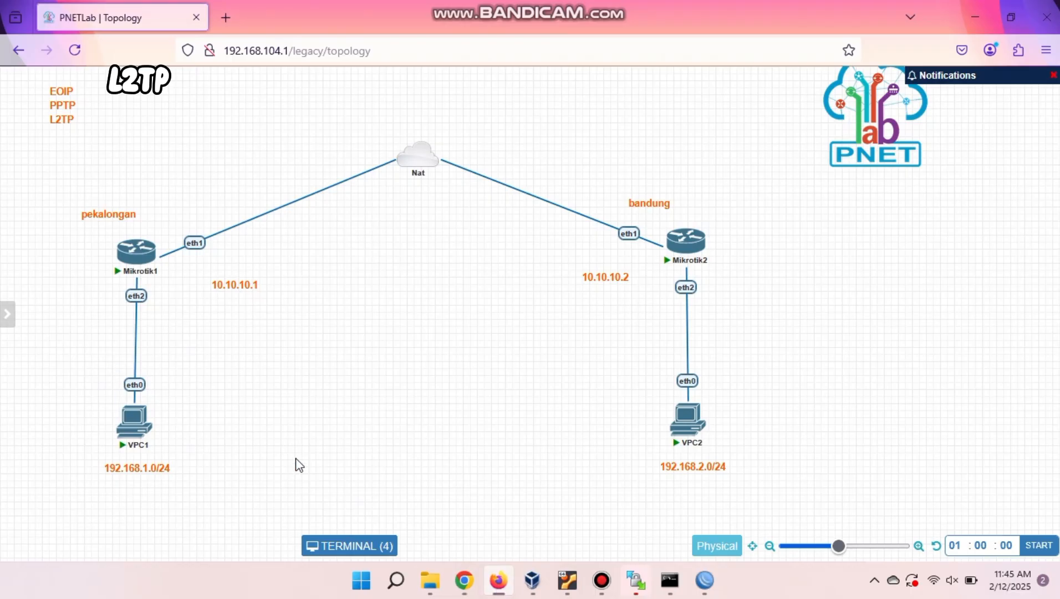
mouse_move(705, 594)
left_click(787, 505)
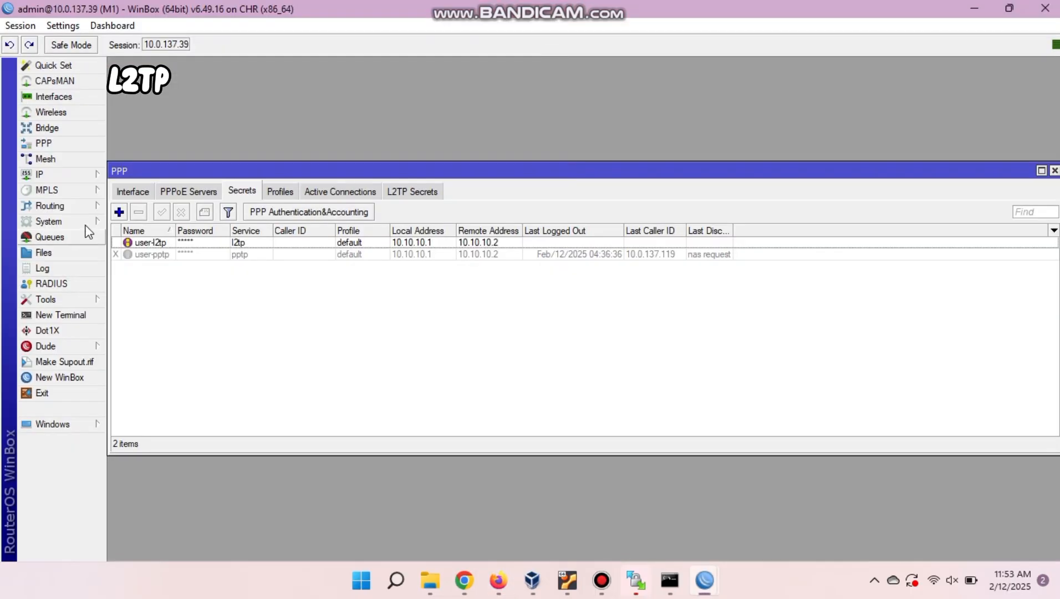
On M1, enable the disabled static route to 192.168.2.0/24.
left_click(89, 176)
left_click(148, 395)
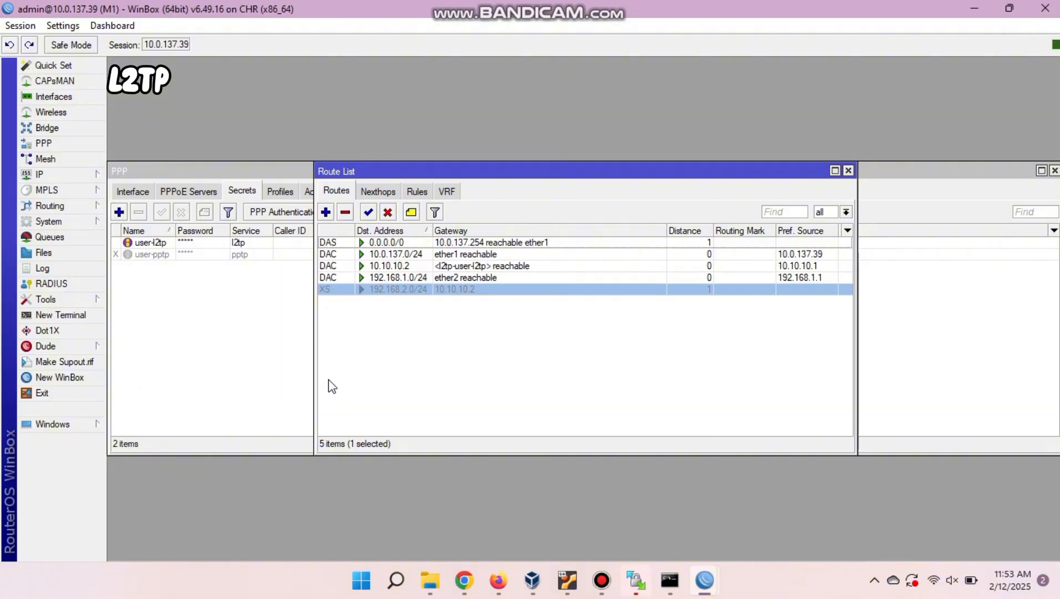
left_click(369, 212)
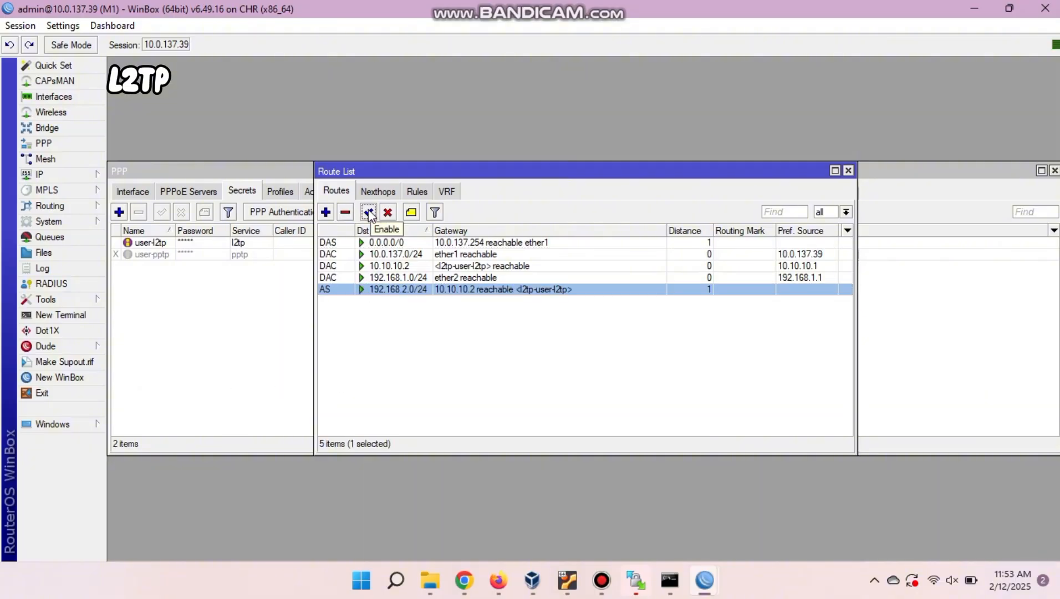
left_click(399, 312)
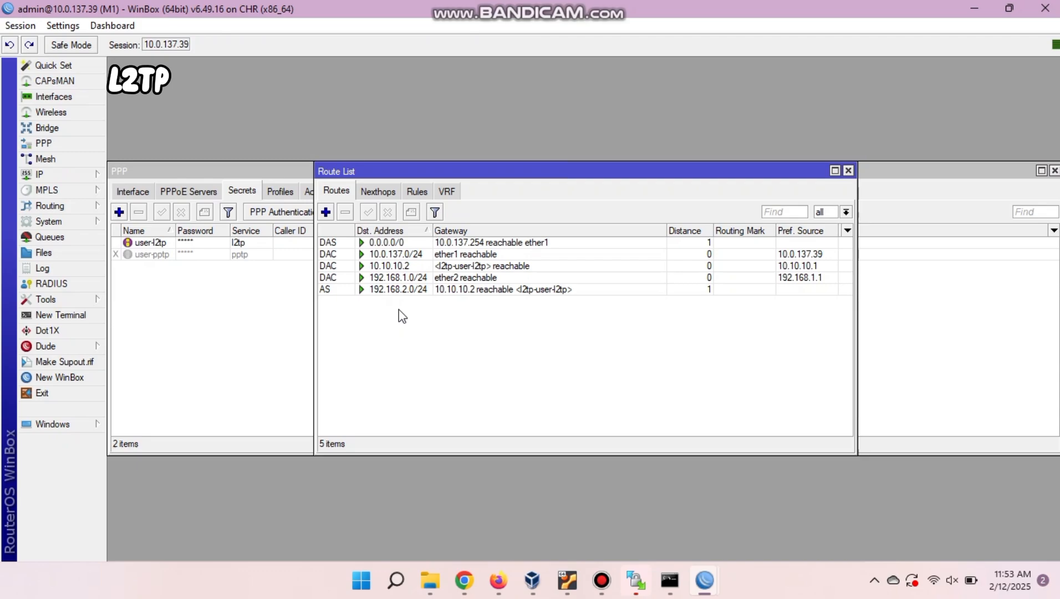
On M2, enable the 192.168.1.0/24 route and remove the duplicate 0.0.0.0/0 default route.
mouse_move(704, 580)
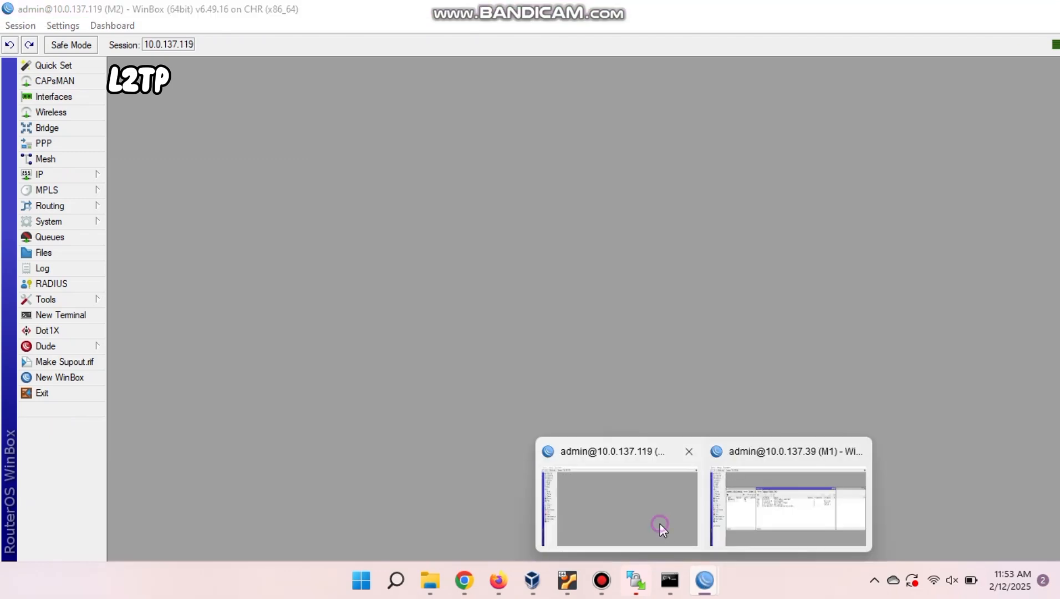
left_click(660, 523)
left_click(99, 175)
left_click(172, 397)
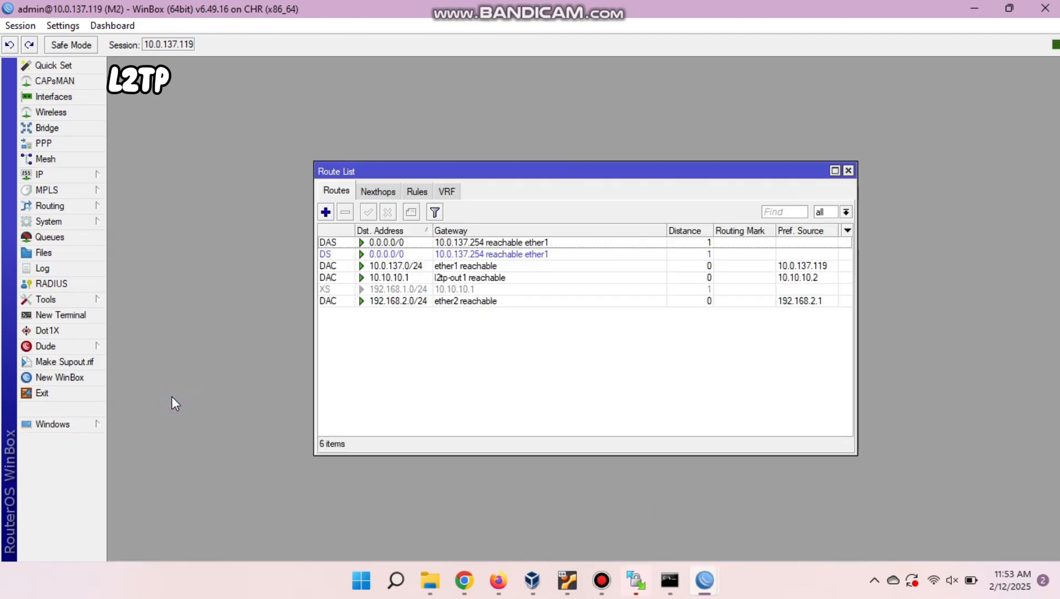
left_click(344, 290)
left_click(368, 211)
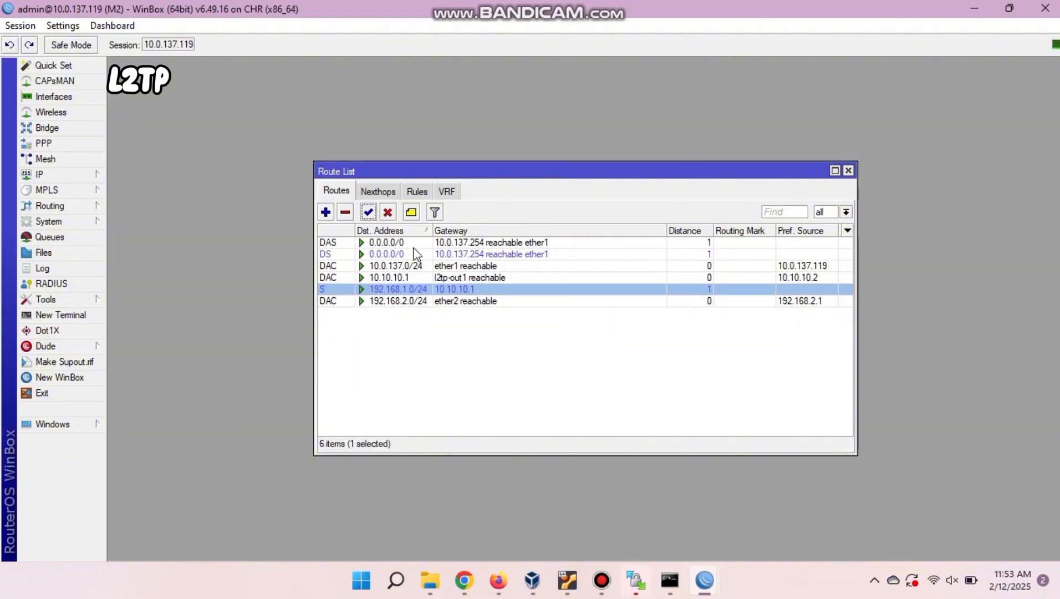
left_click(415, 254)
left_click(345, 212)
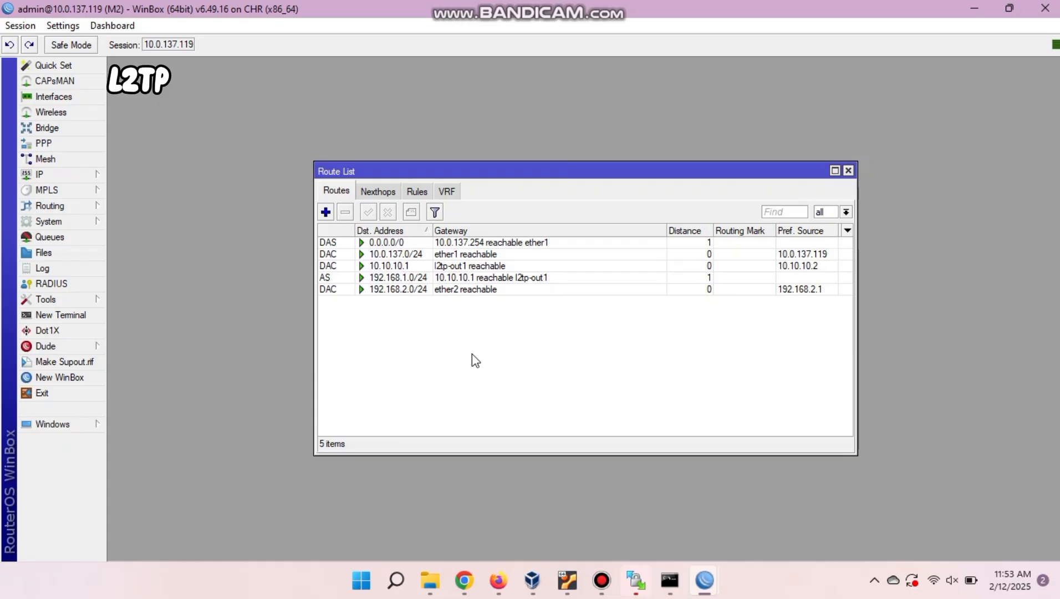
left_click(497, 580)
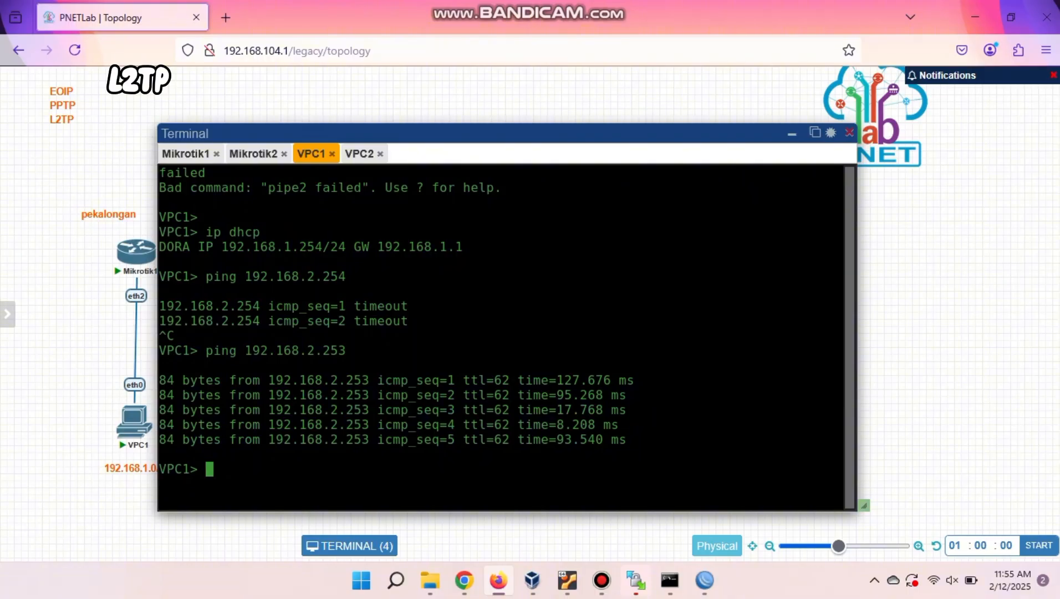
In the VPC2 console, run ping 192.168.1.254 to test the tunnel.
left_click(361, 155)
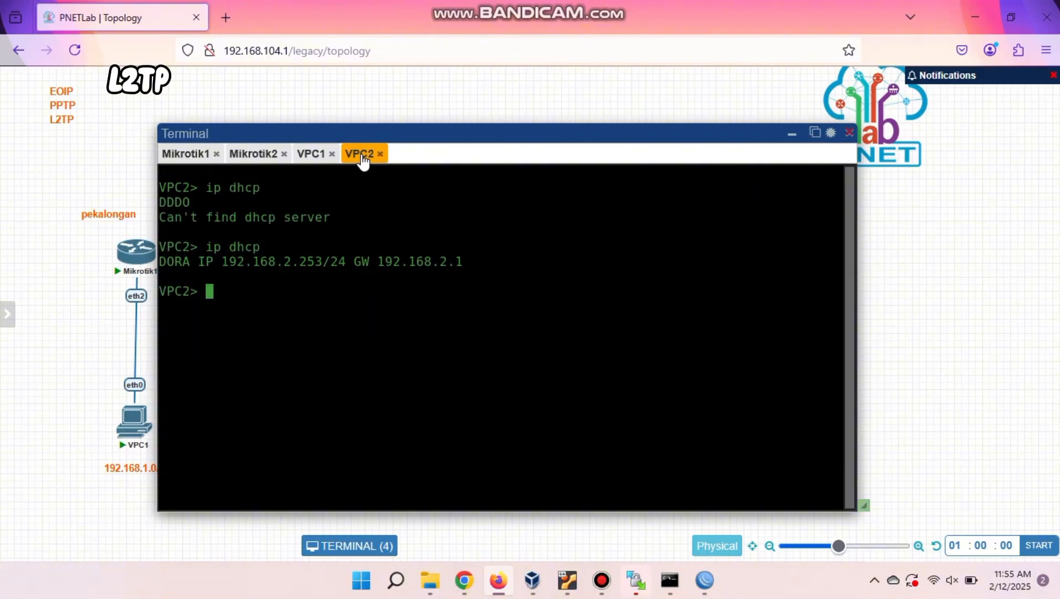
left_click(310, 154)
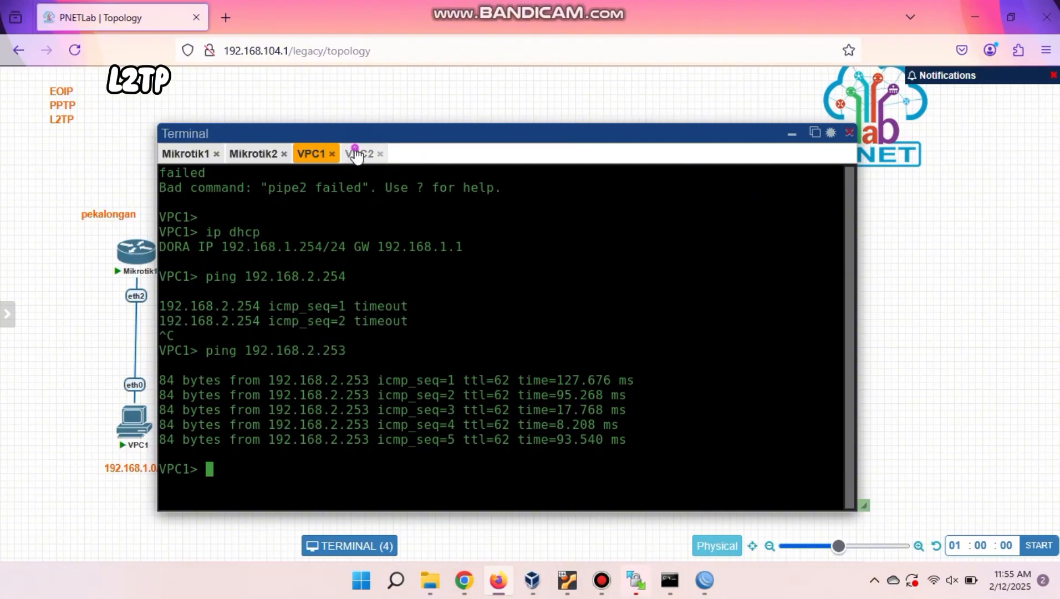
left_click(359, 153)
type("ping 192.168")
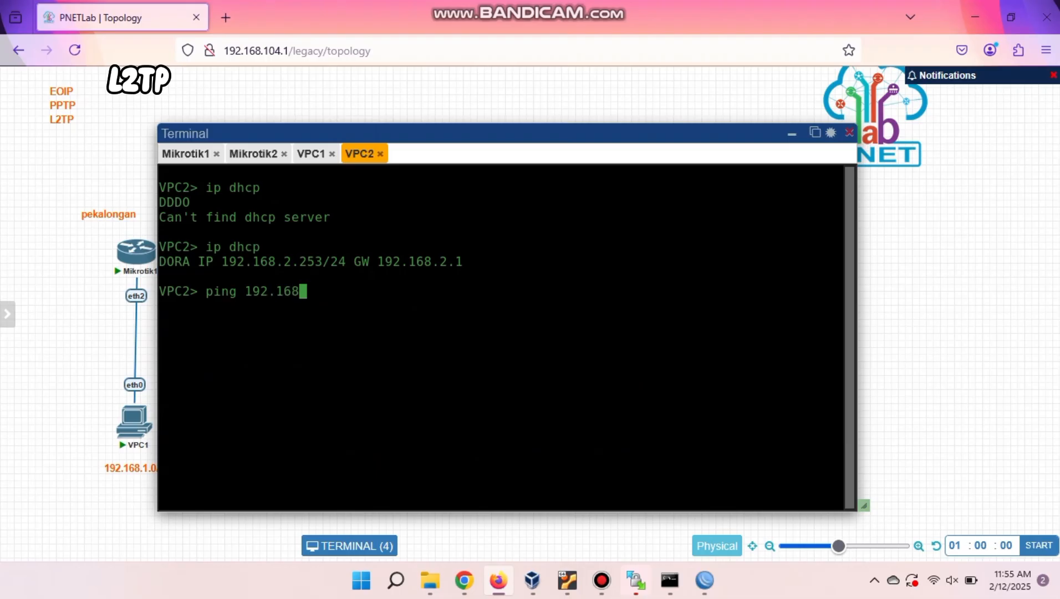
type(".1.254")
key("Return")
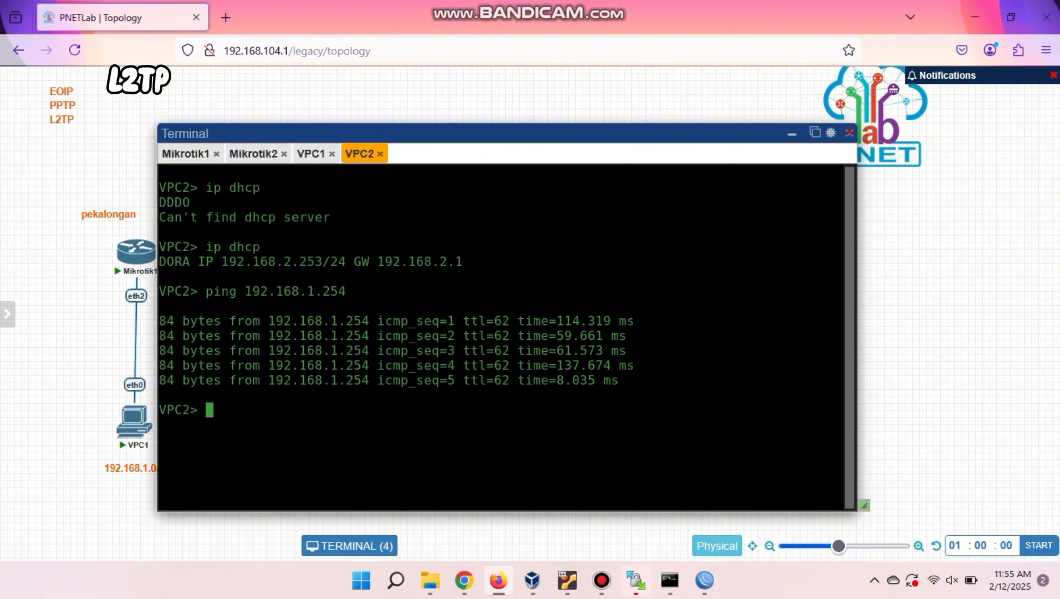
mouse_move(621, 6)
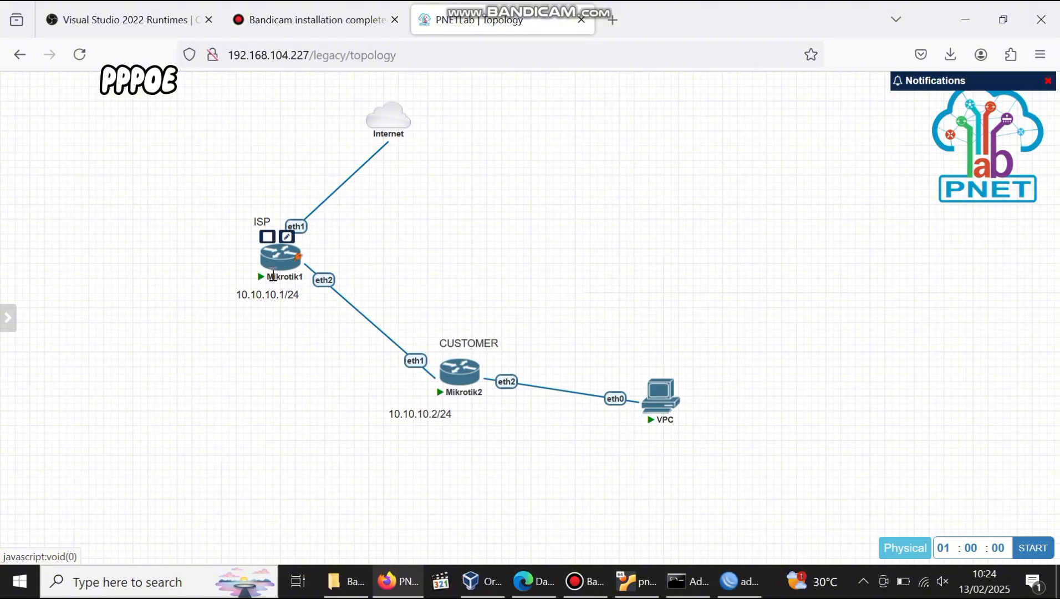
Open PNETLab console tabs for the Mikrotik1 and Mikrotik2 routers.
left_click(277, 266)
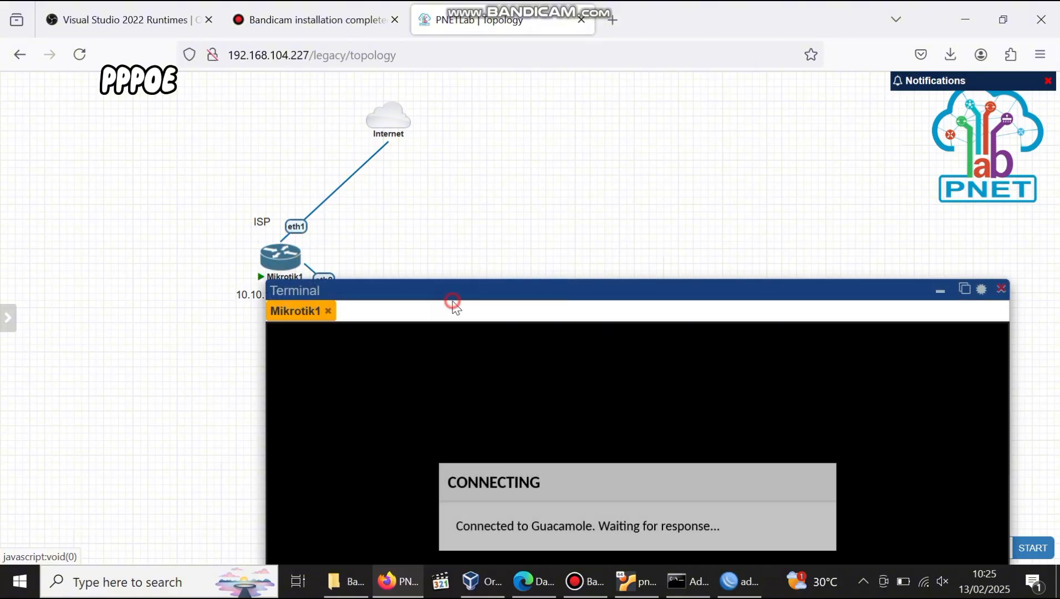
left_click_drag(582, 286, 476, 129)
left_click(460, 371)
left_click(345, 139)
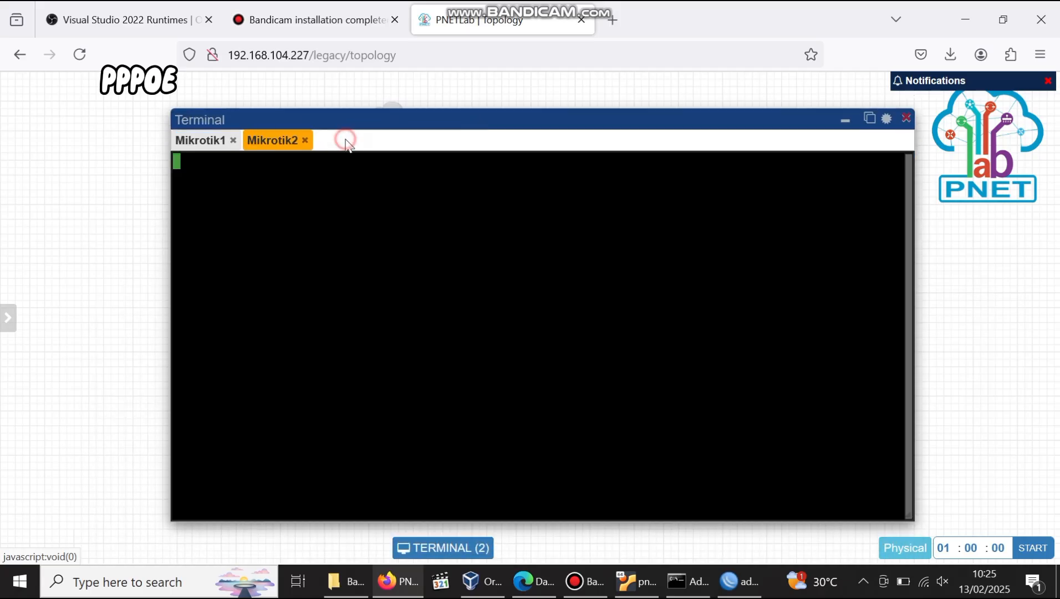
On Mikrotik1, run ip dhcp-client print to confirm ether1 holds 10.0.137.111/24.
left_click(198, 140)
key("Return")
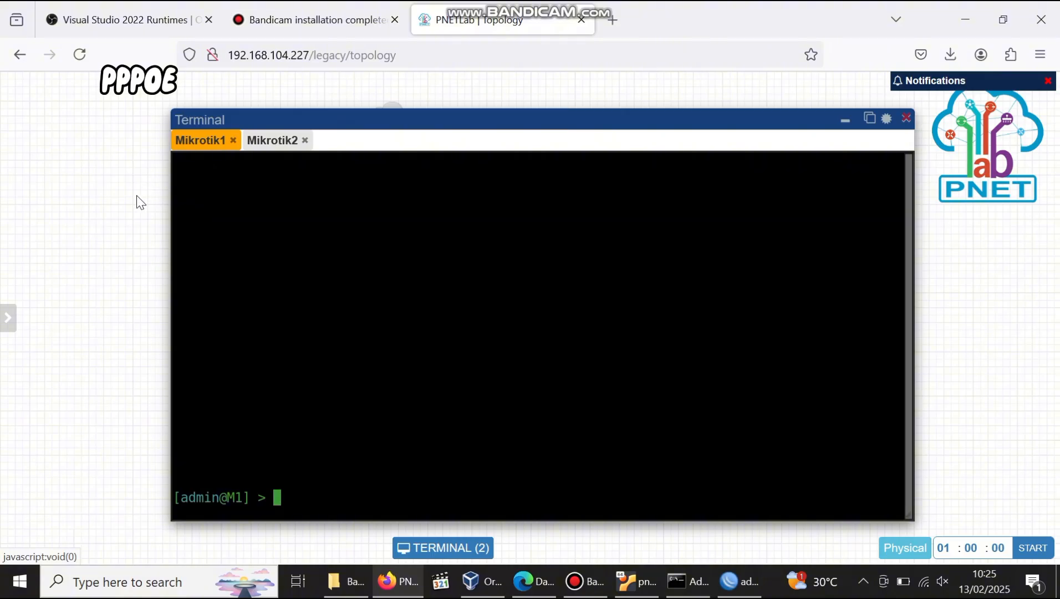
type("ip dhcp-client ")
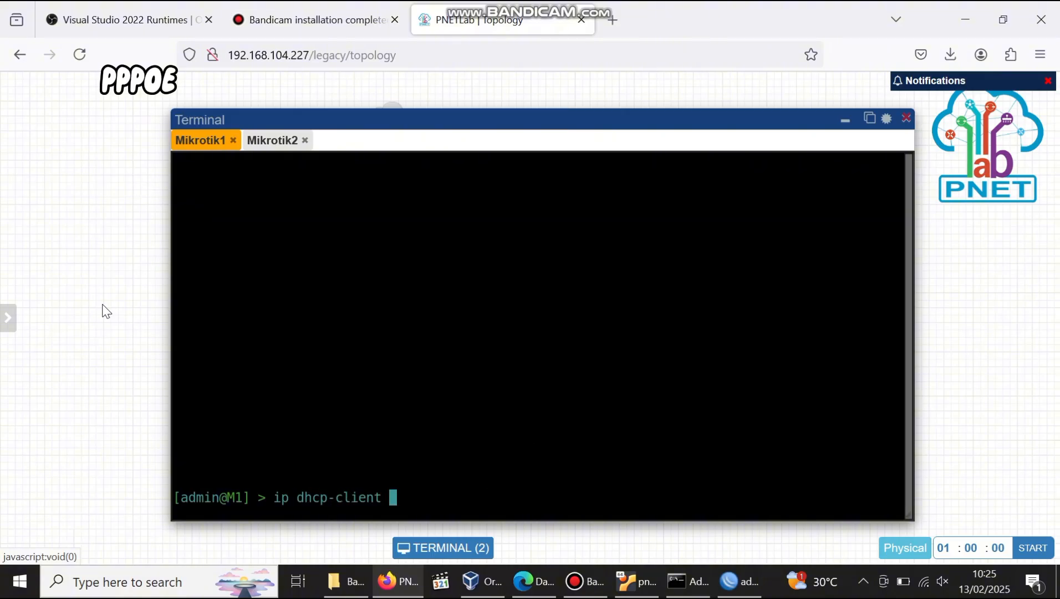
type("print")
key("Return")
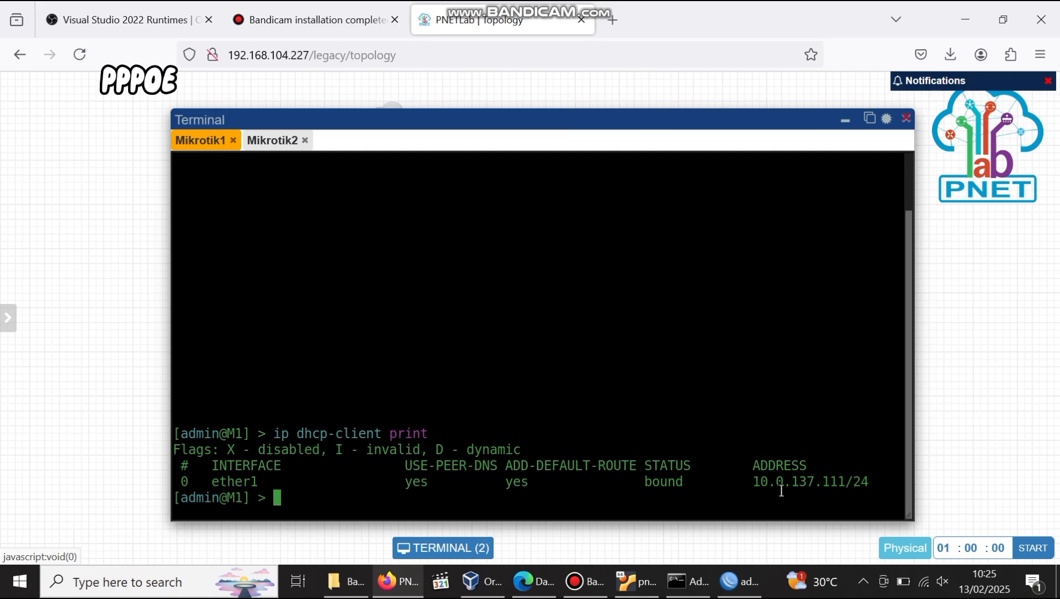
left_click(740, 581)
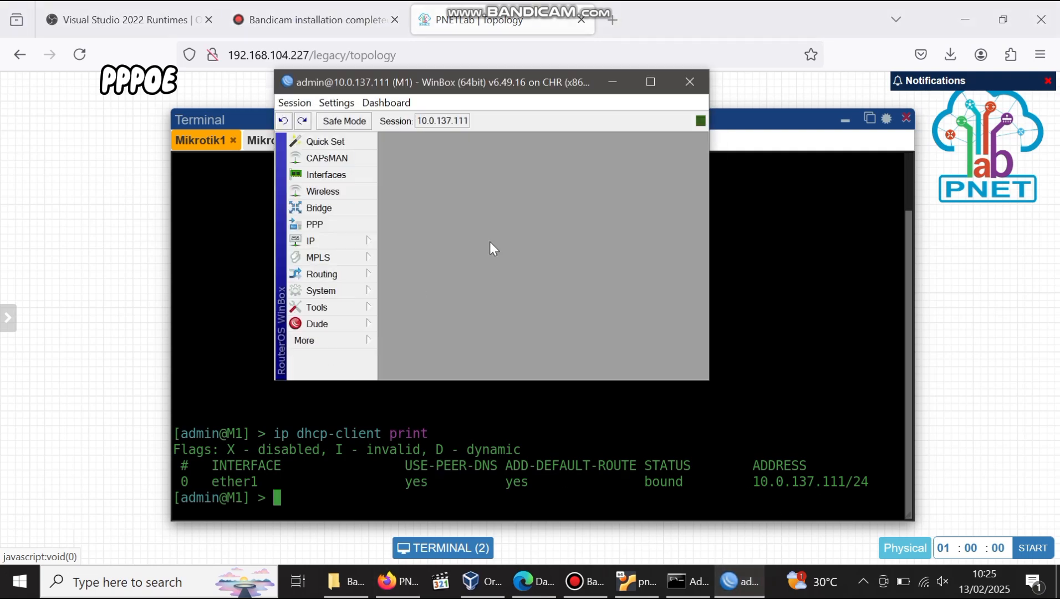
Enable RoMON on M1 through the Tools > RoMON settings in WinBox.
left_click(654, 80)
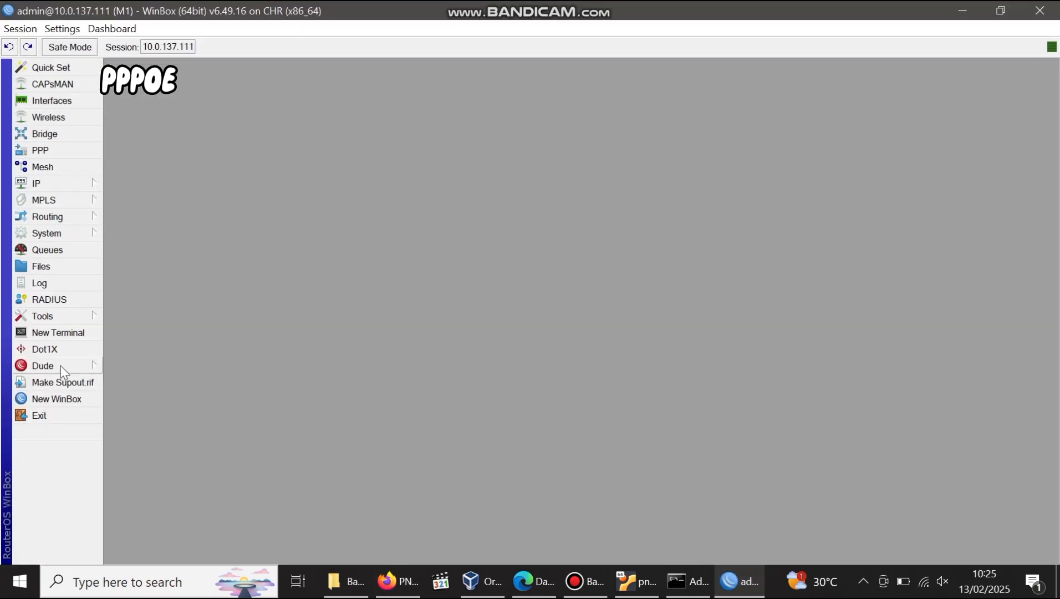
left_click(44, 315)
left_click(144, 439)
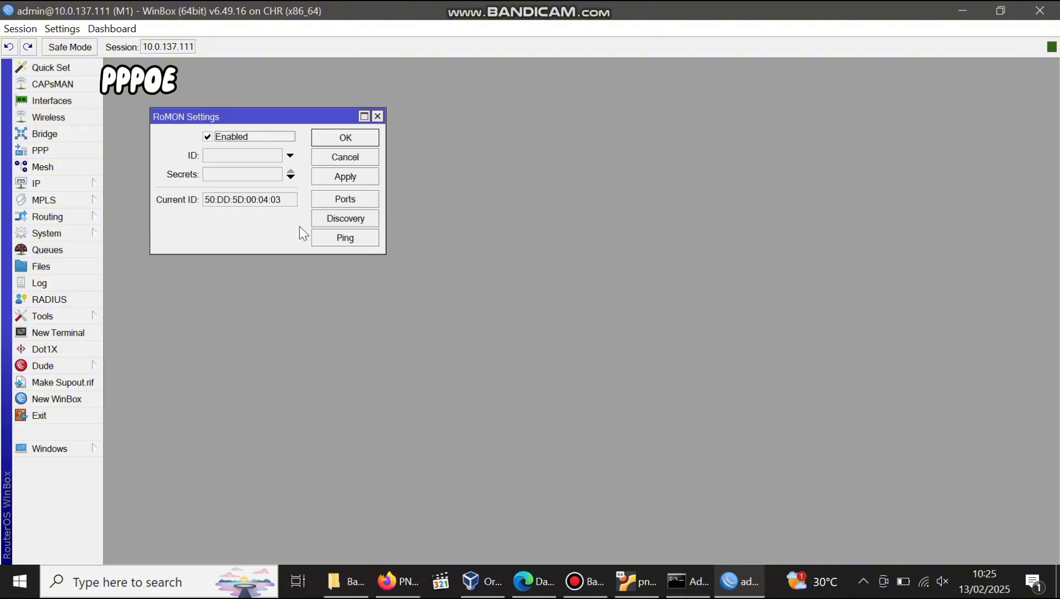
left_click(348, 137)
left_click(962, 10)
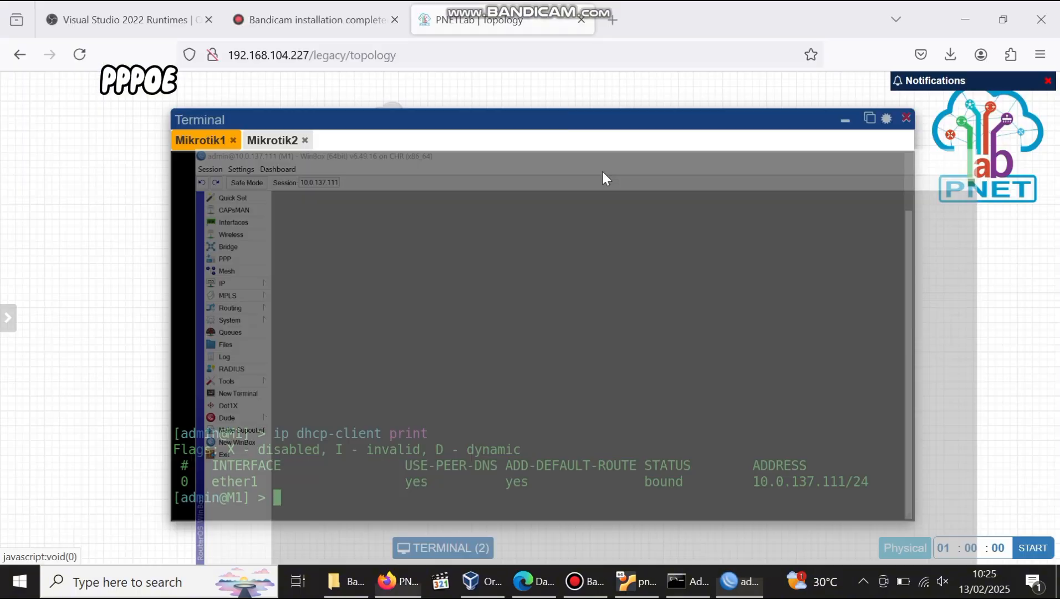
Run tool romon set enable=yes in M2's console, then open a new WinBox login.
left_click(272, 141)
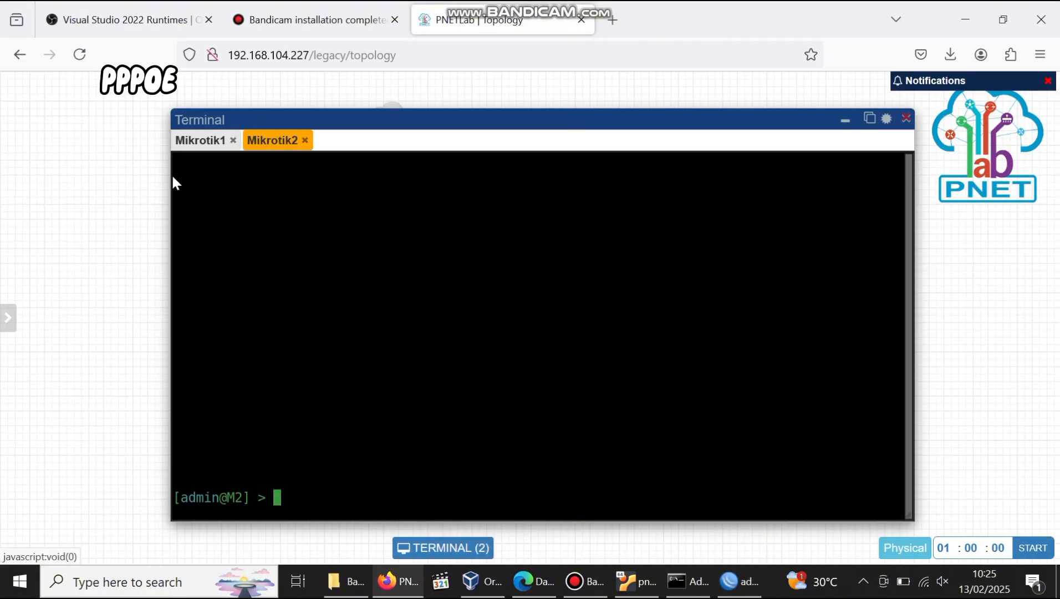
type("tool romon set enable=yes")
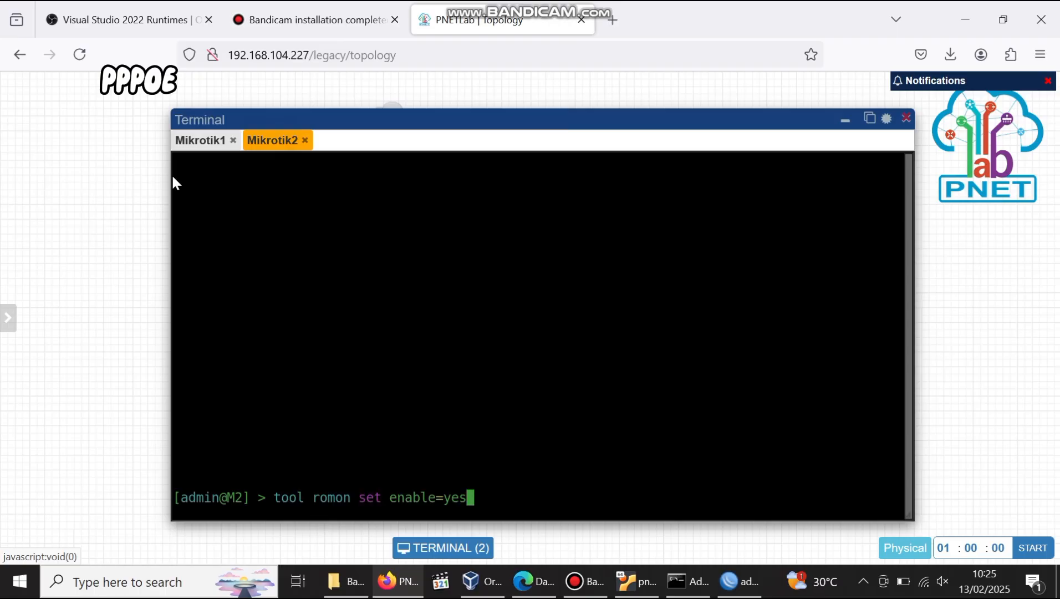
key("Return")
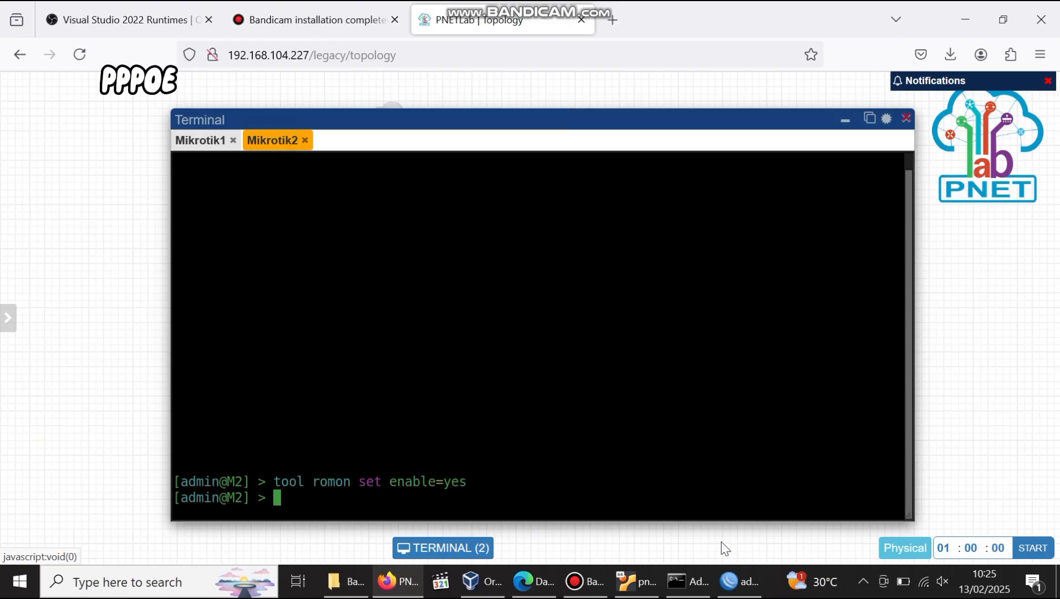
left_click(737, 581)
left_click(76, 403)
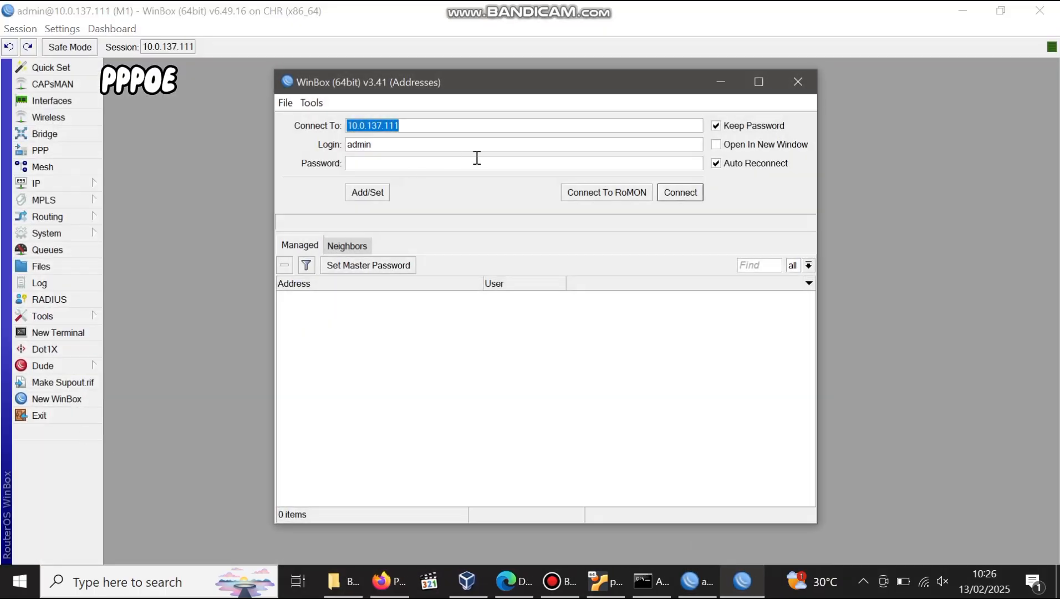
Connect to neighbour M2 over RoMON, dismiss its password prompt, and minimize that window.
left_click(621, 191)
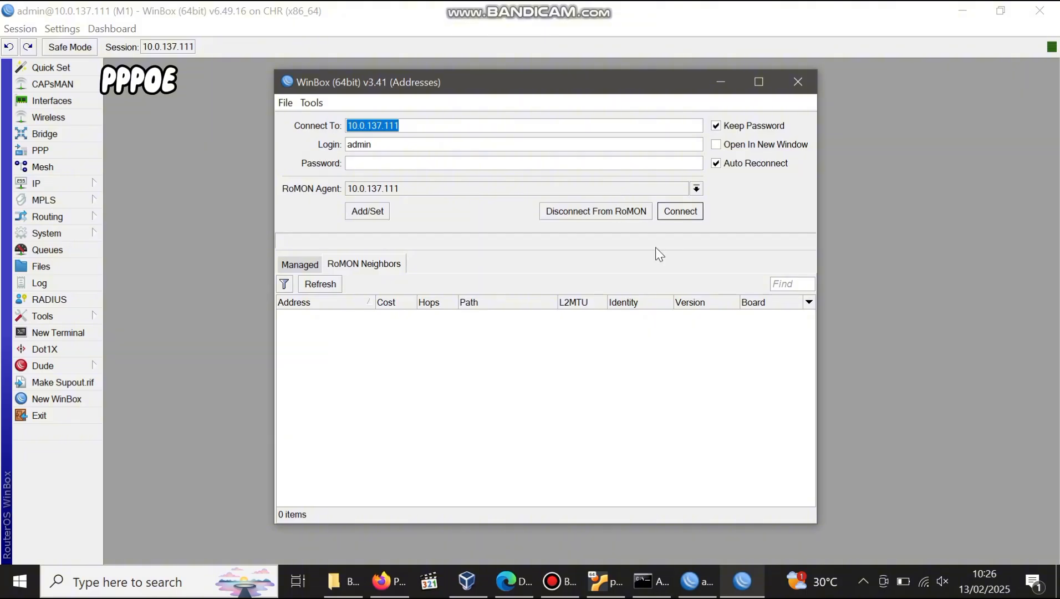
left_click(579, 319)
left_click(675, 213)
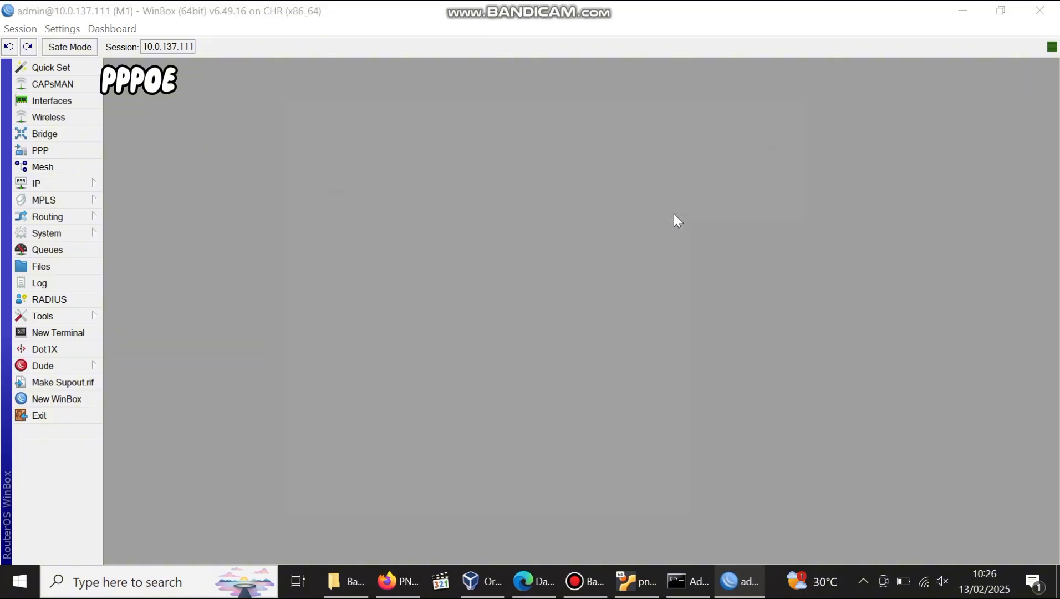
left_click(687, 199)
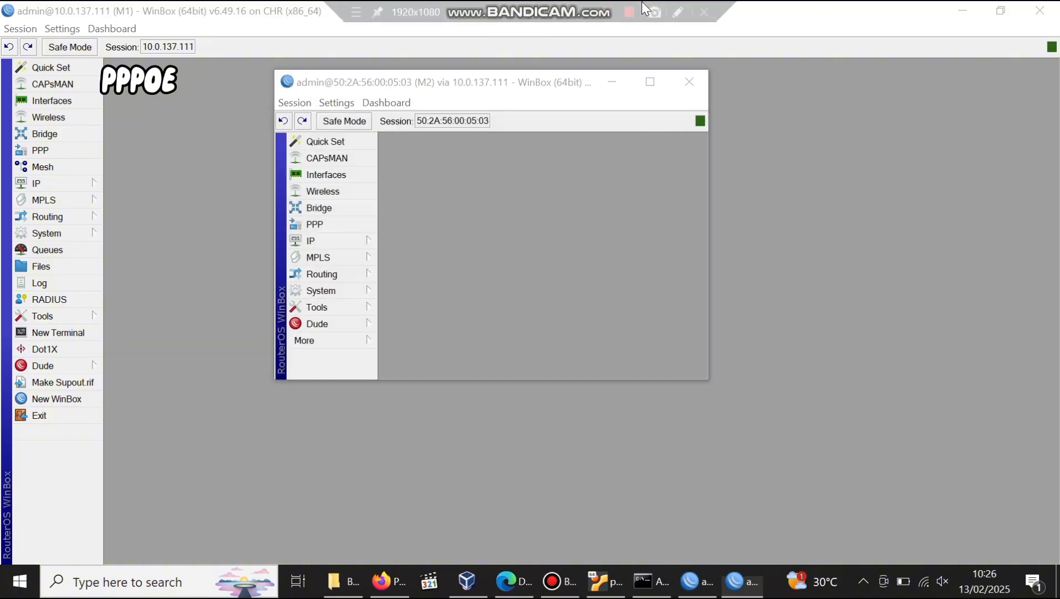
left_click(612, 82)
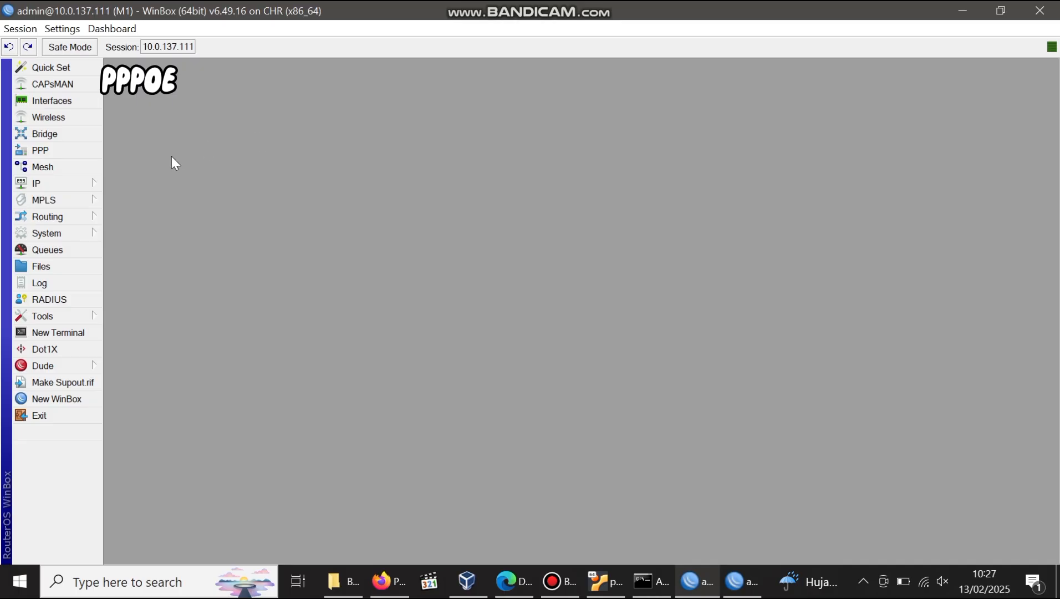
left_click(51, 154)
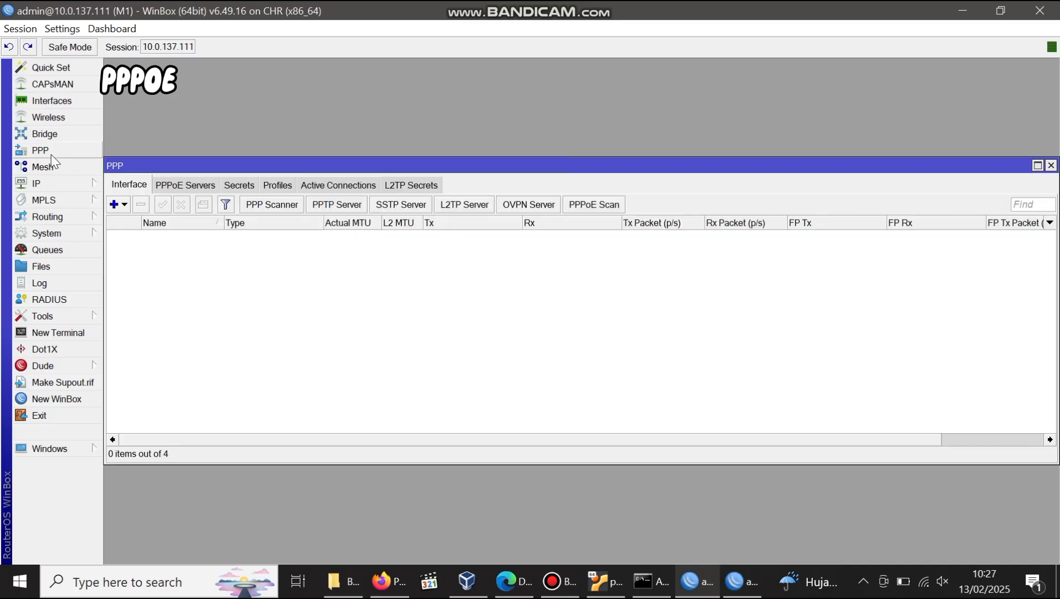
In M1's PPPoE Servers list, add a new service bound to ether2 and save it.
left_click(195, 186)
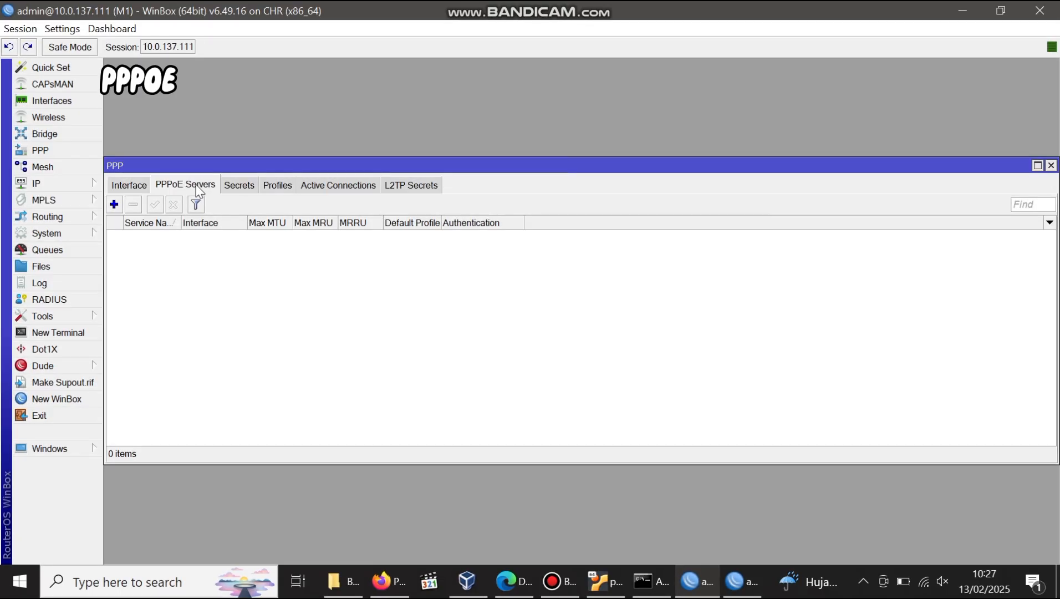
left_click(115, 204)
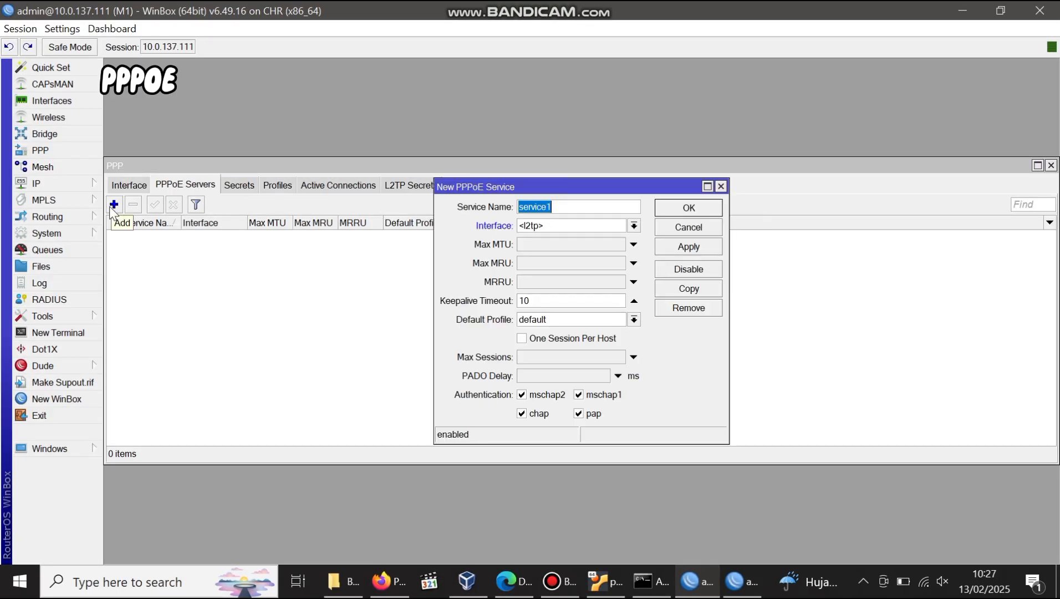
left_click(535, 226)
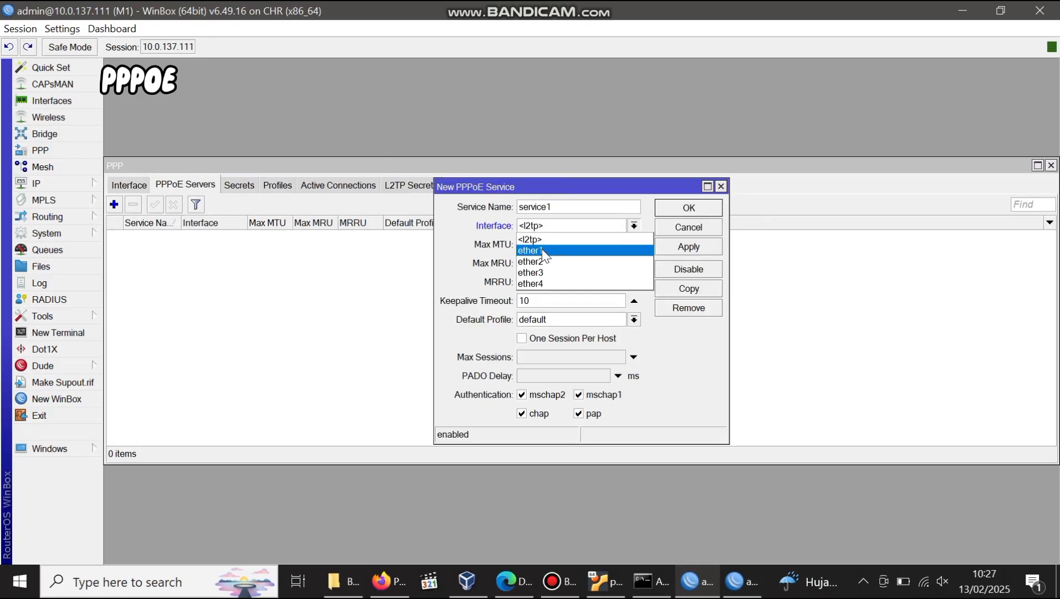
left_click(543, 257)
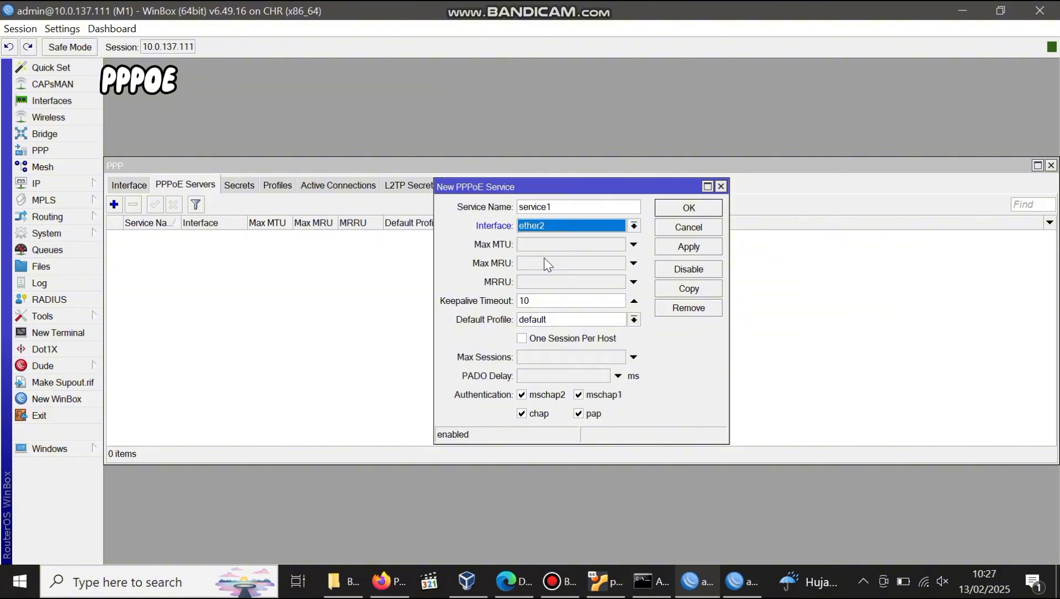
left_click(674, 248)
left_click(666, 209)
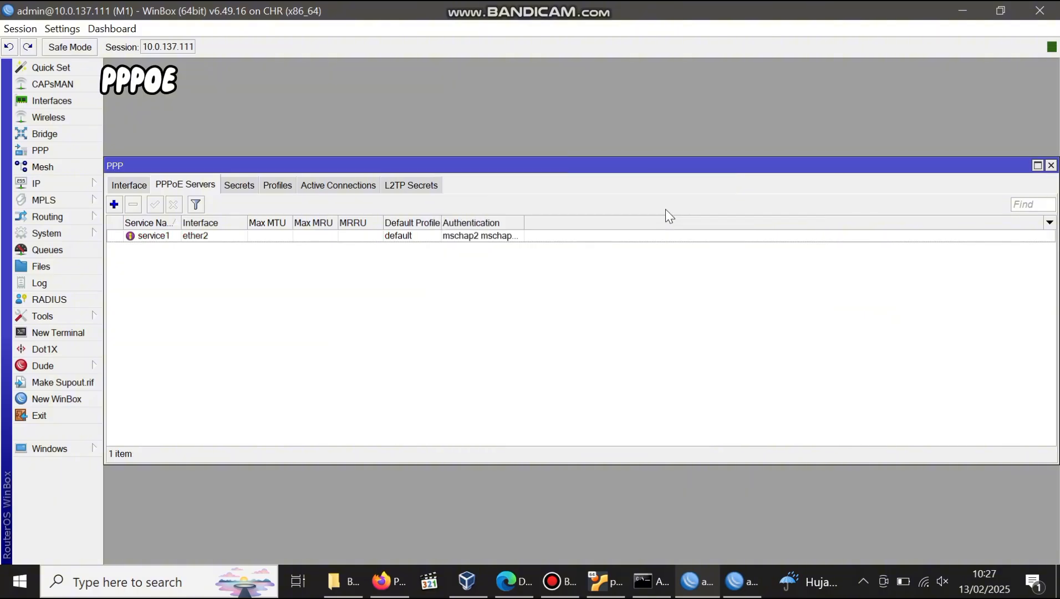
Add PPP secret user-pppoe with its password, restricted to the pppoe service.
left_click(249, 184)
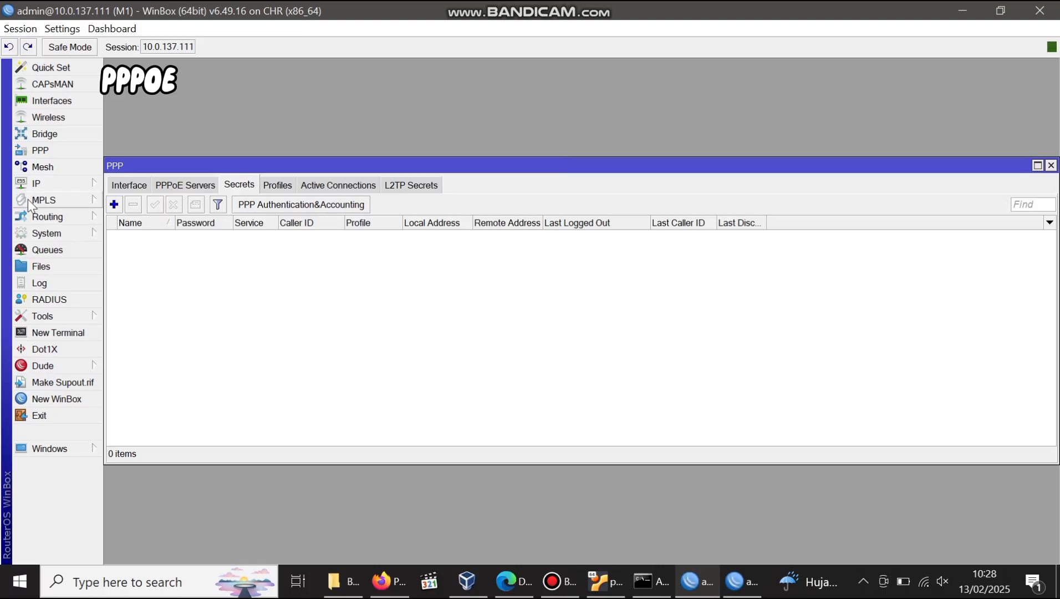
left_click(112, 205)
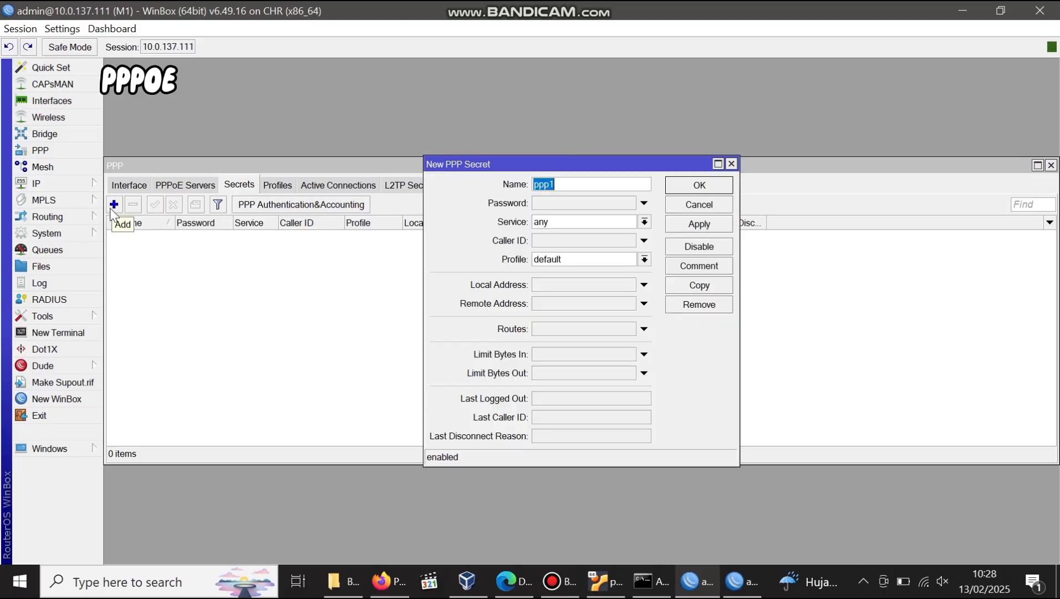
type("user-pppoe")
left_click(563, 201)
type("123")
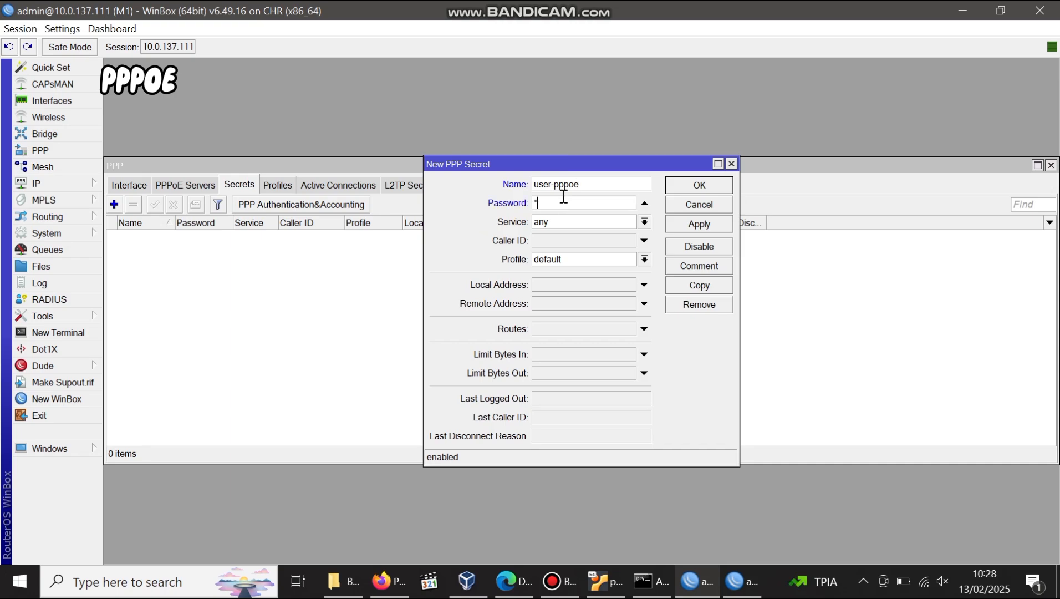
left_click(585, 223)
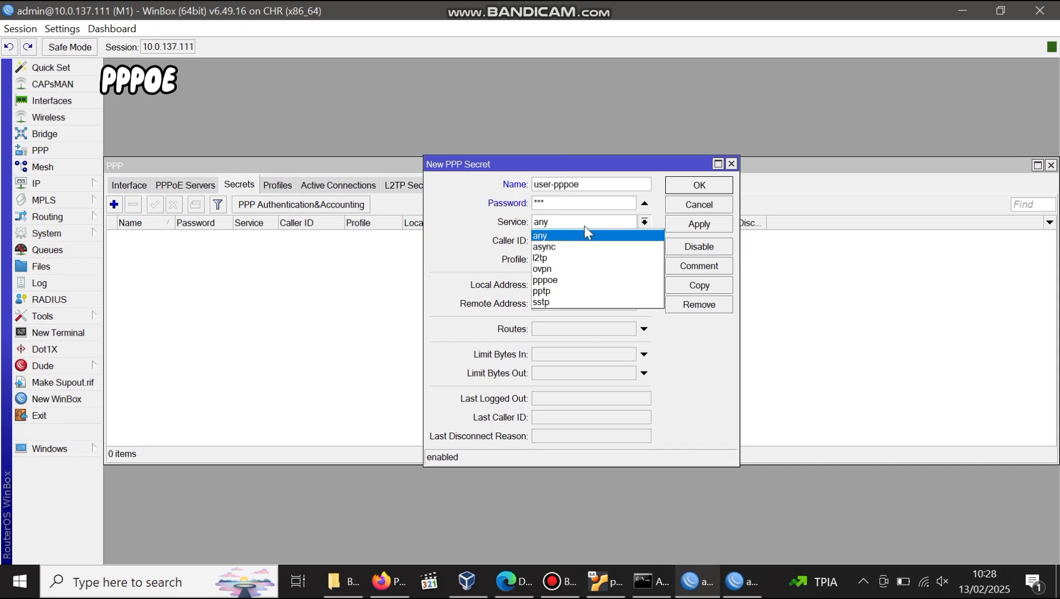
left_click(578, 279)
Give the secret local address 10.10.10.1 and remote address 10.10.10.2, then save it.
left_click(574, 284)
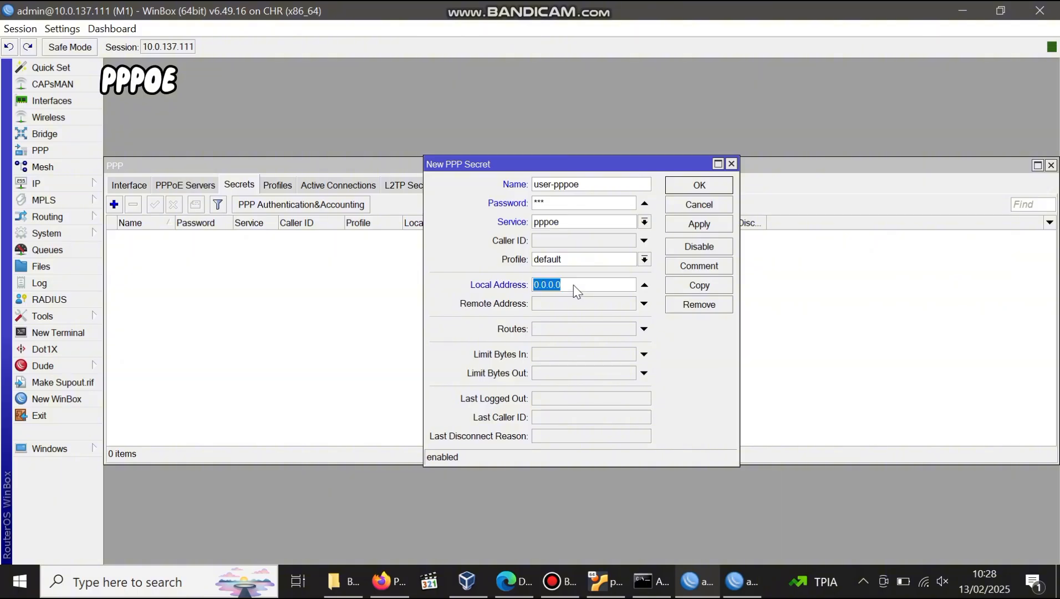
type("10.10.10.1")
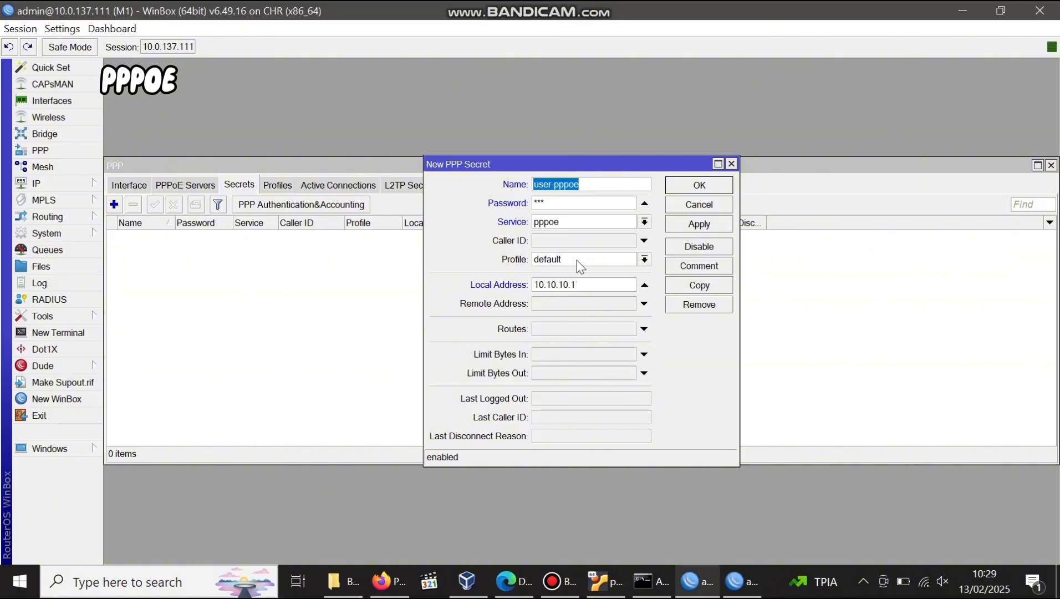
left_click(560, 303)
type("10.10.10.2")
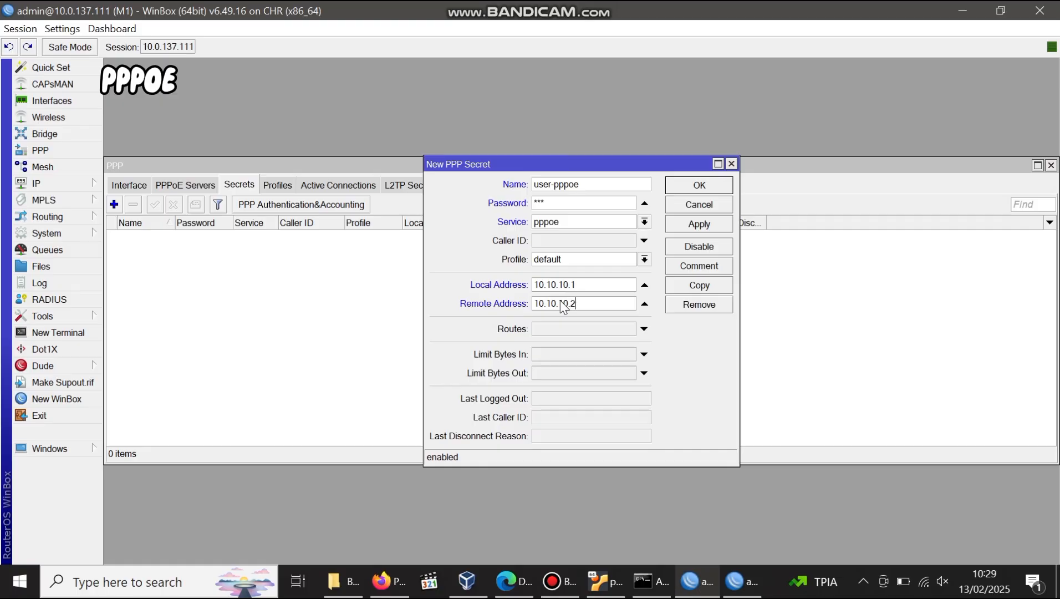
left_click(680, 224)
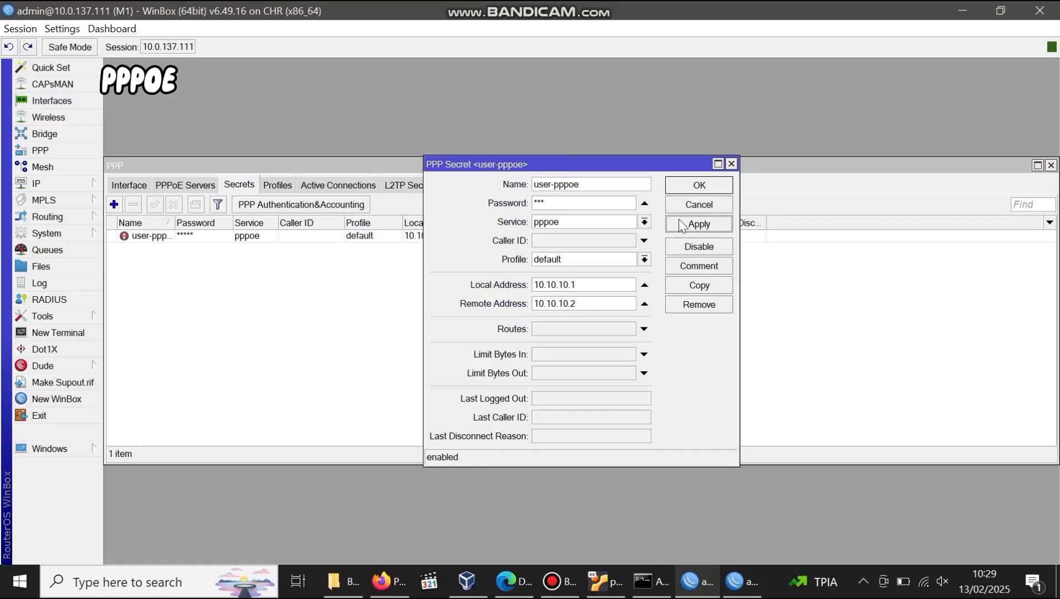
left_click(687, 188)
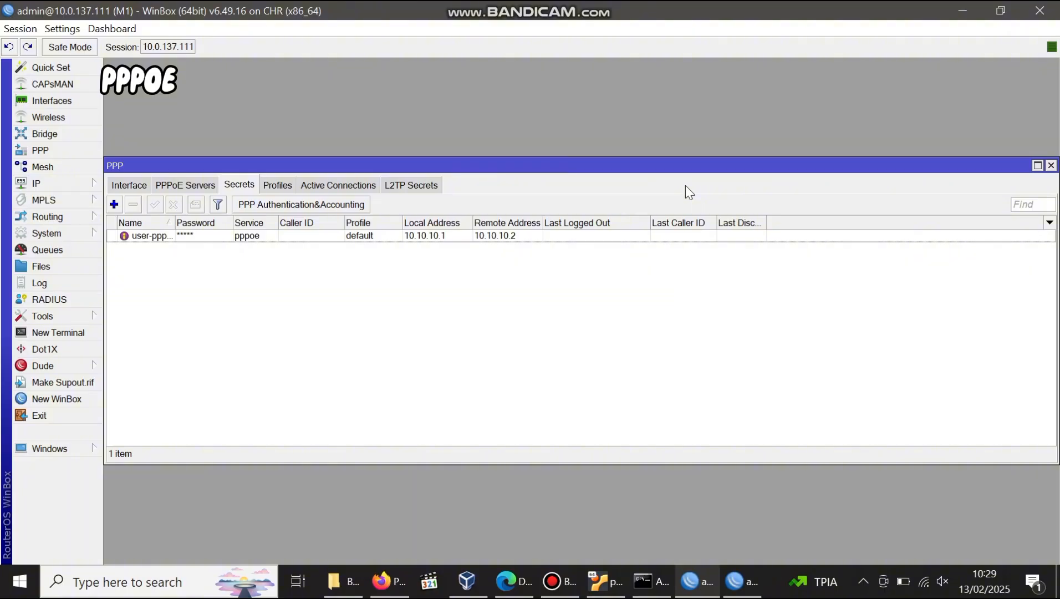
left_click(37, 184)
Add a NAT masquerade rule on M1 with out-interface ether1.
left_click(130, 273)
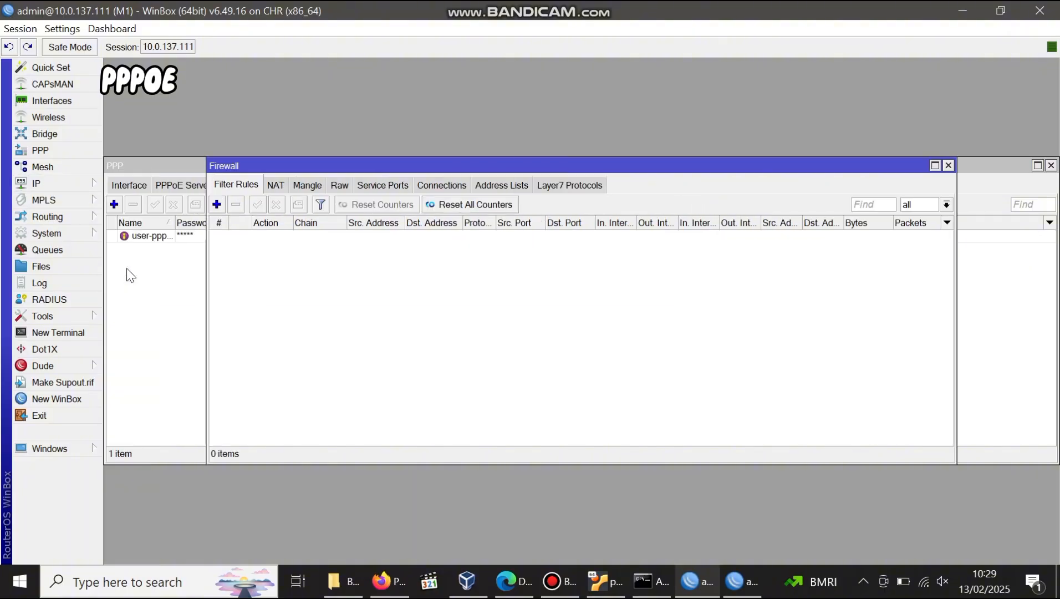
left_click(275, 185)
left_click(217, 204)
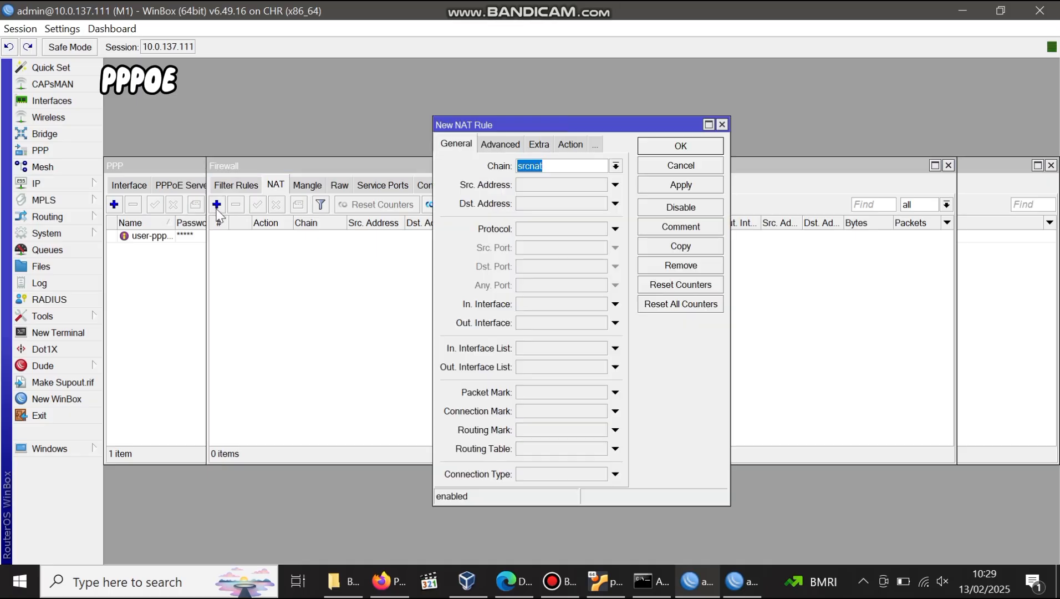
left_click(569, 322)
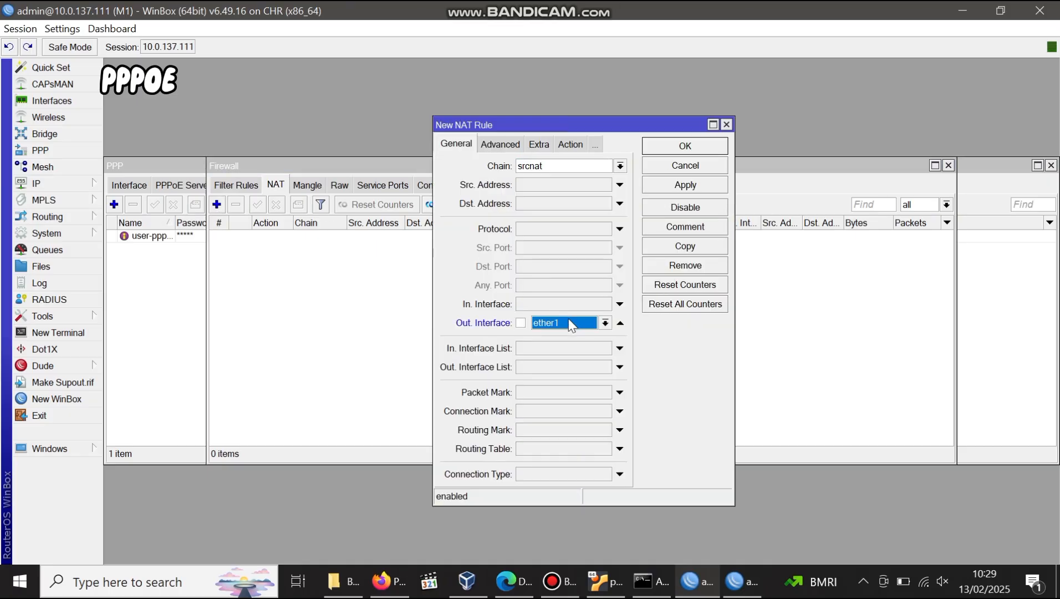
left_click(568, 144)
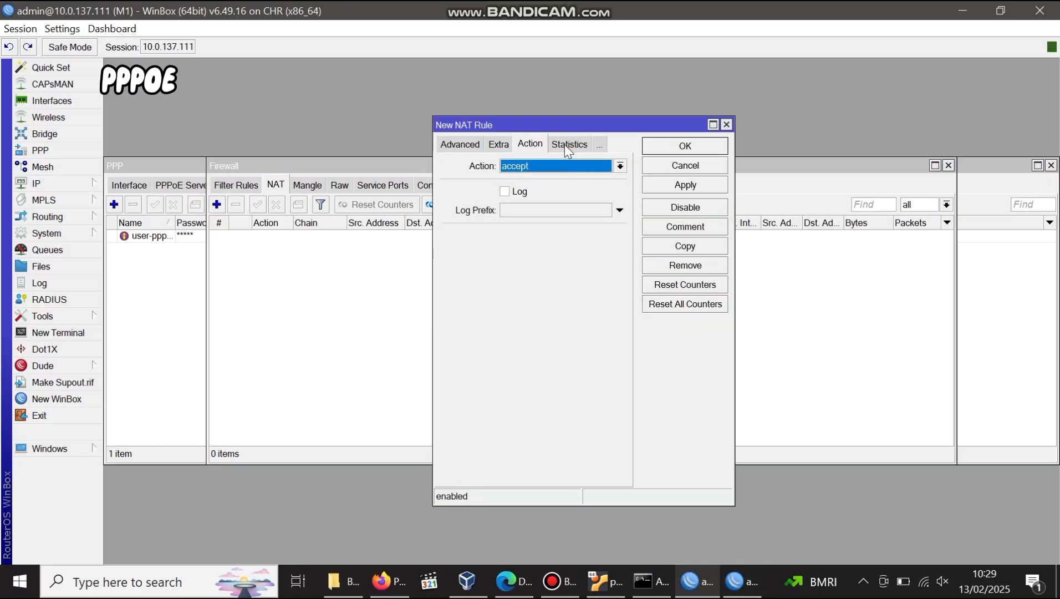
left_click(531, 171)
left_click(519, 235)
left_click(666, 145)
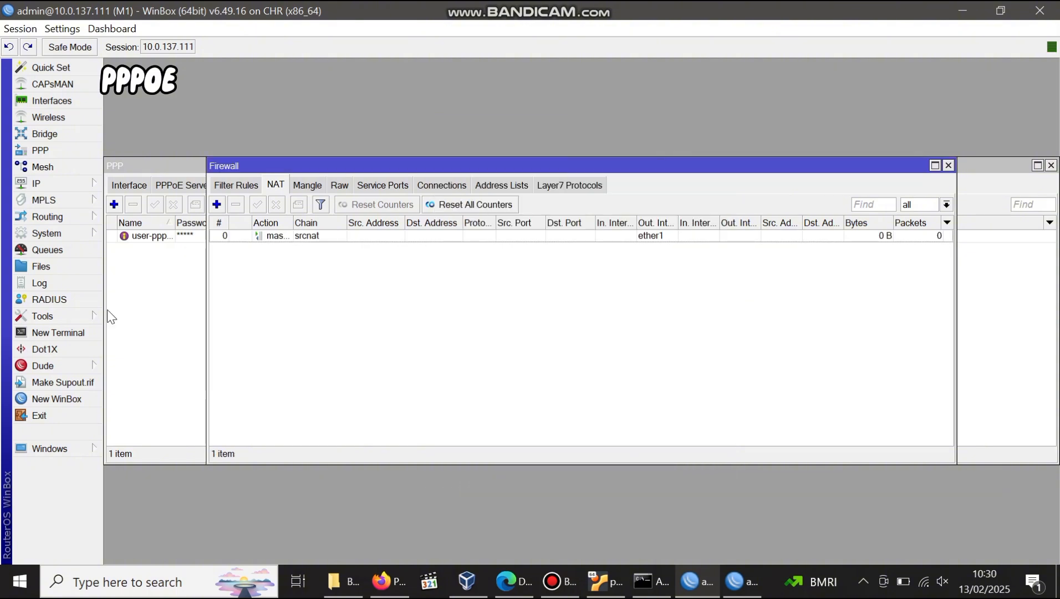
Ping 8.8.8.8 from an M1 terminal to confirm internet access.
left_click(78, 334)
type("ping 8.8.8.8")
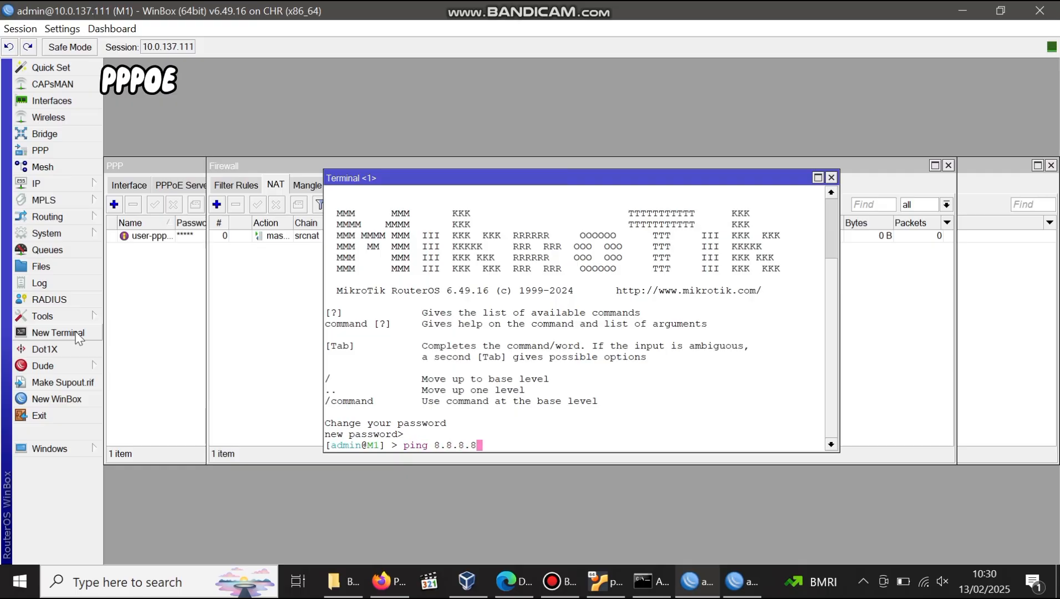
key("Return")
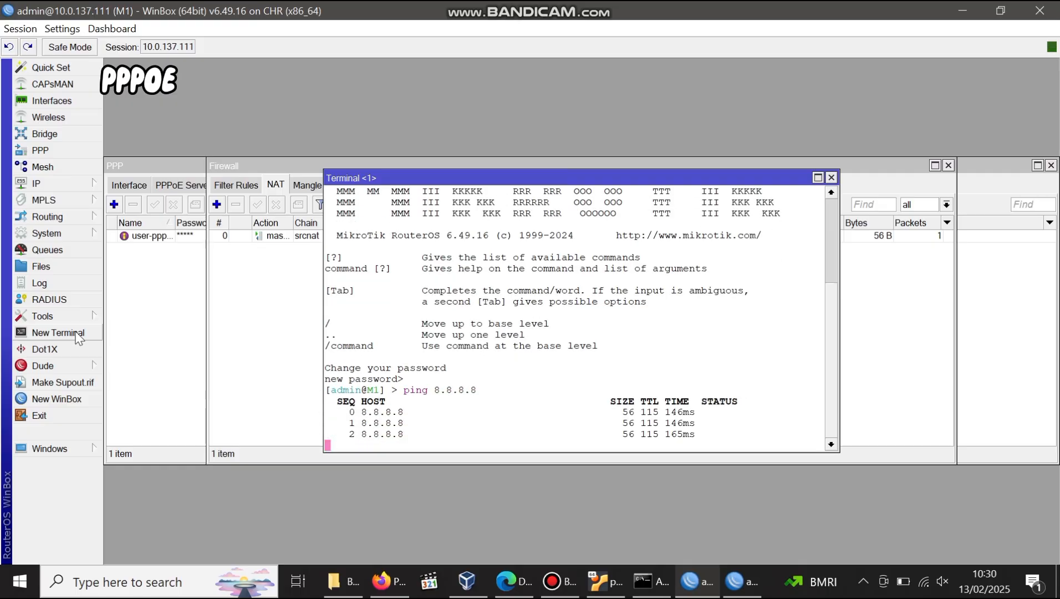
key("ctrl+c")
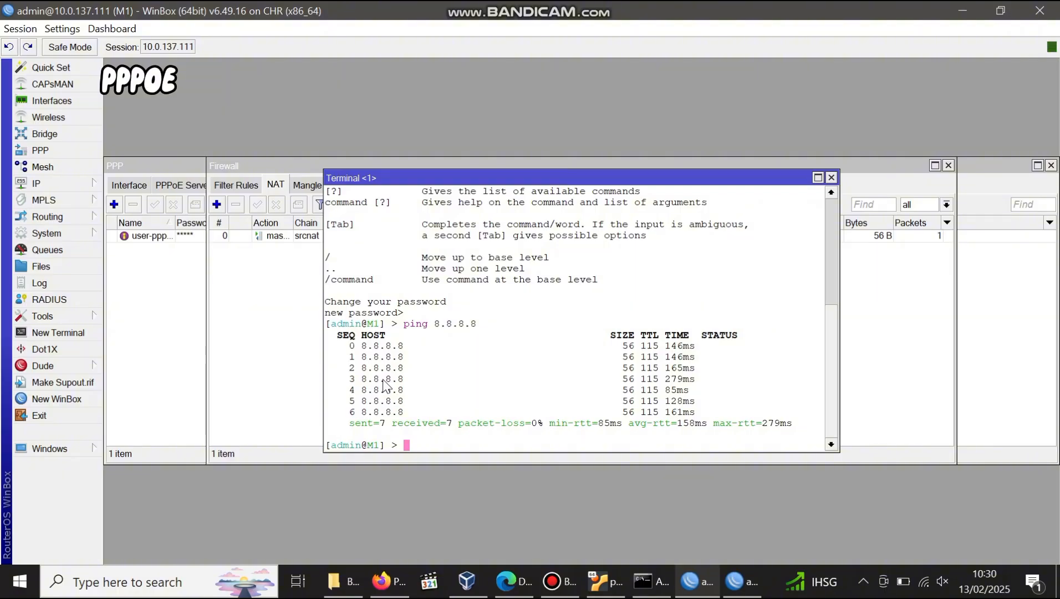
Bring M2's session forward maximized and create a new PPPoE Client interface.
mouse_move(743, 581)
left_click(809, 518)
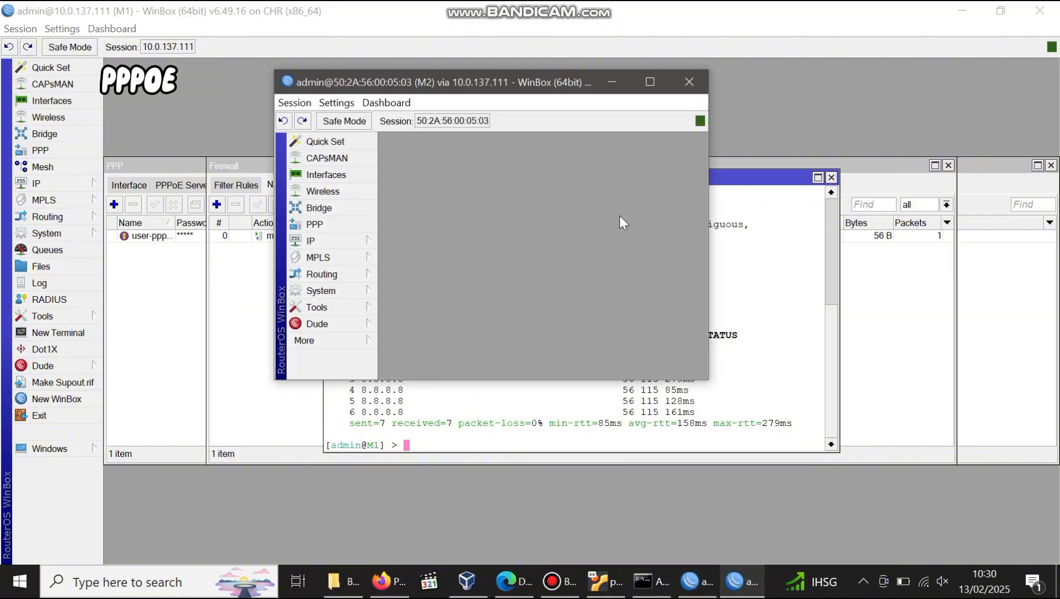
left_click(650, 82)
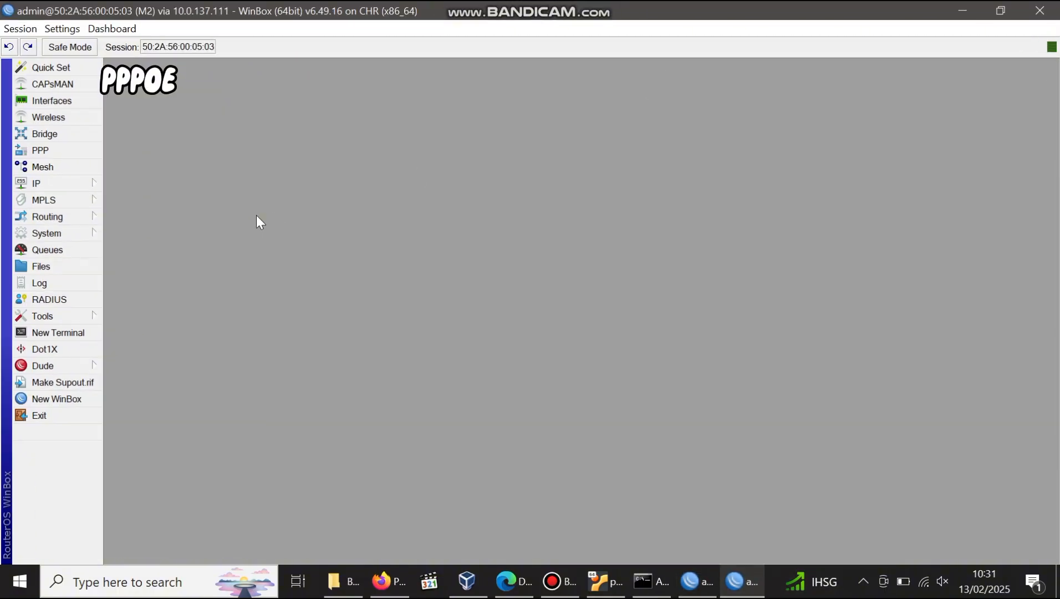
left_click(62, 100)
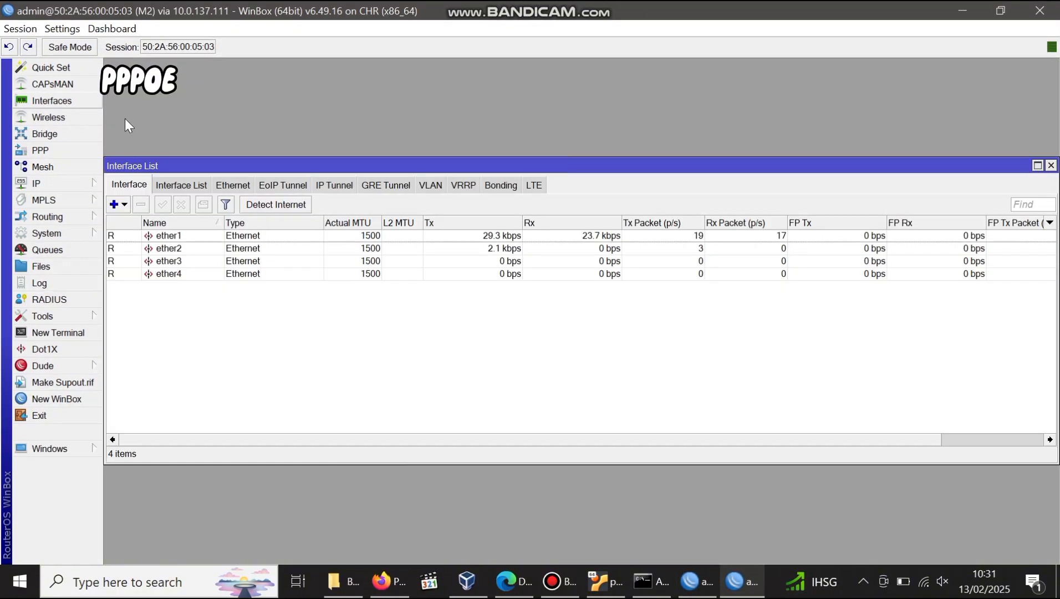
left_click(124, 204)
left_click(168, 433)
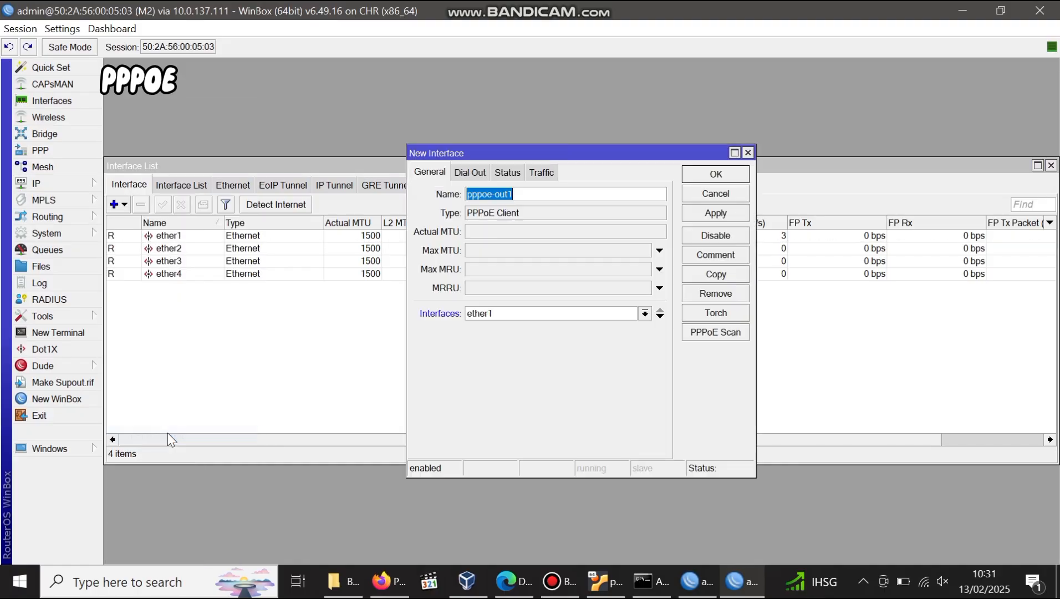
Set the client's dial-out user to user-pppoe with its password and Use Peer DNS, then save.
left_click(470, 172)
left_click(537, 237)
type("u")
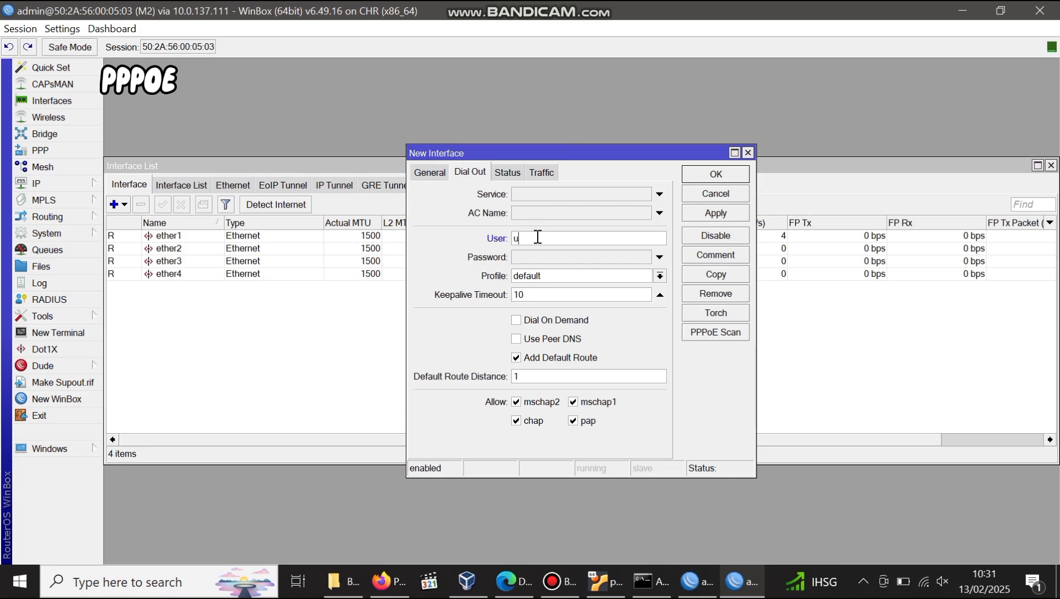
type("ser-pppoe")
left_click(539, 258)
type("***")
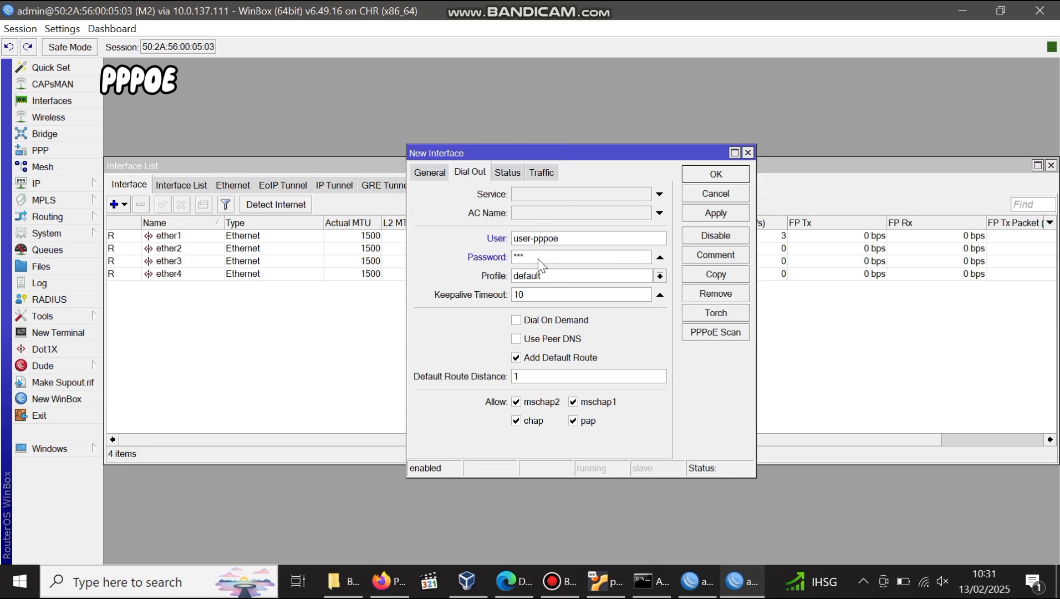
left_click(536, 339)
left_click(719, 212)
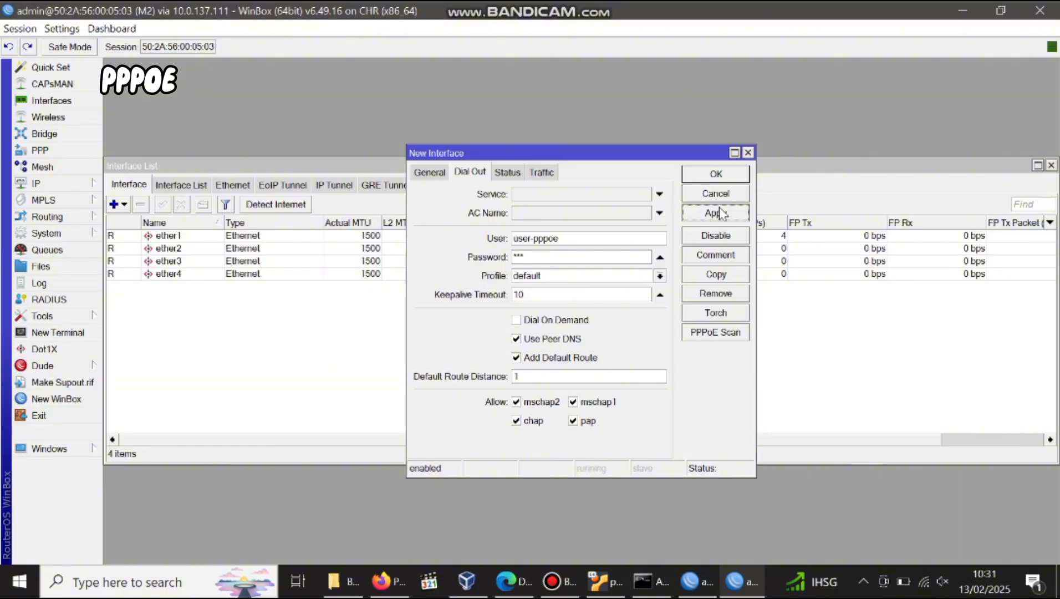
left_click(720, 212)
left_click(718, 176)
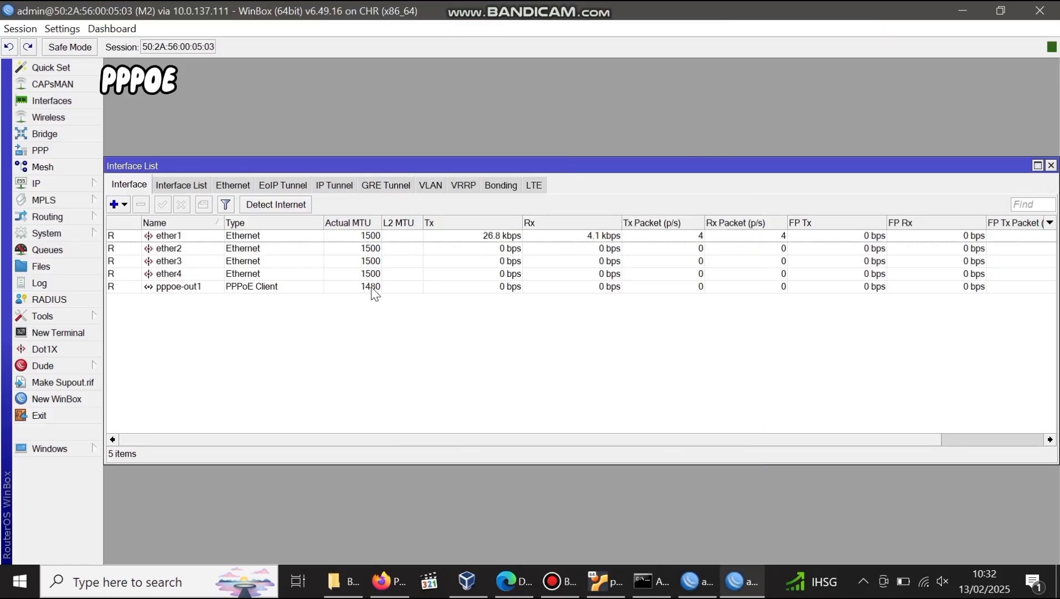
Ping 8.8.8.8 from an M2 terminal to confirm the PPPoE link works.
left_click(58, 332)
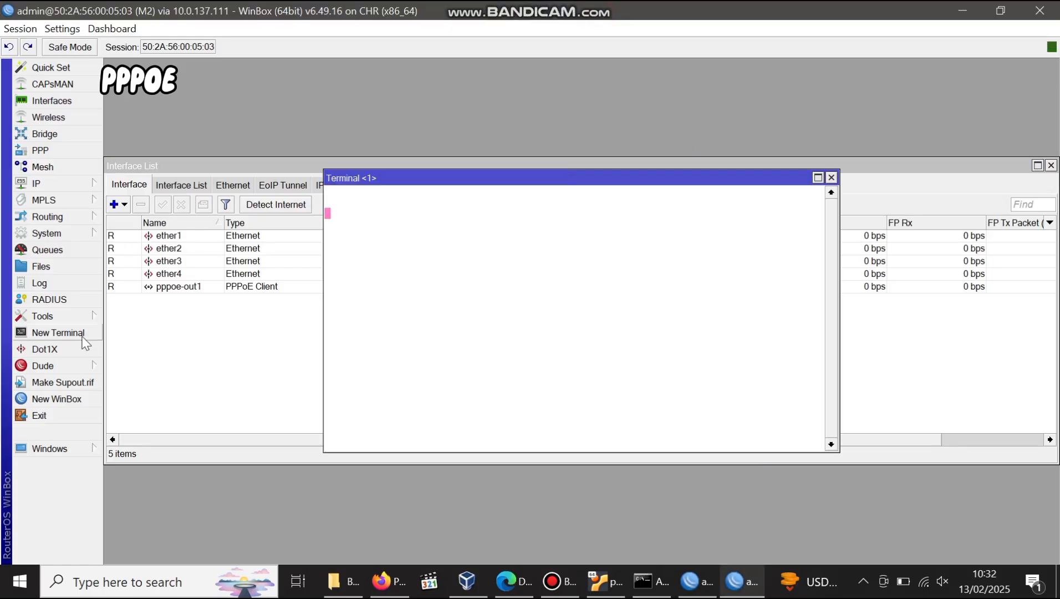
key("Return")
type("ping ")
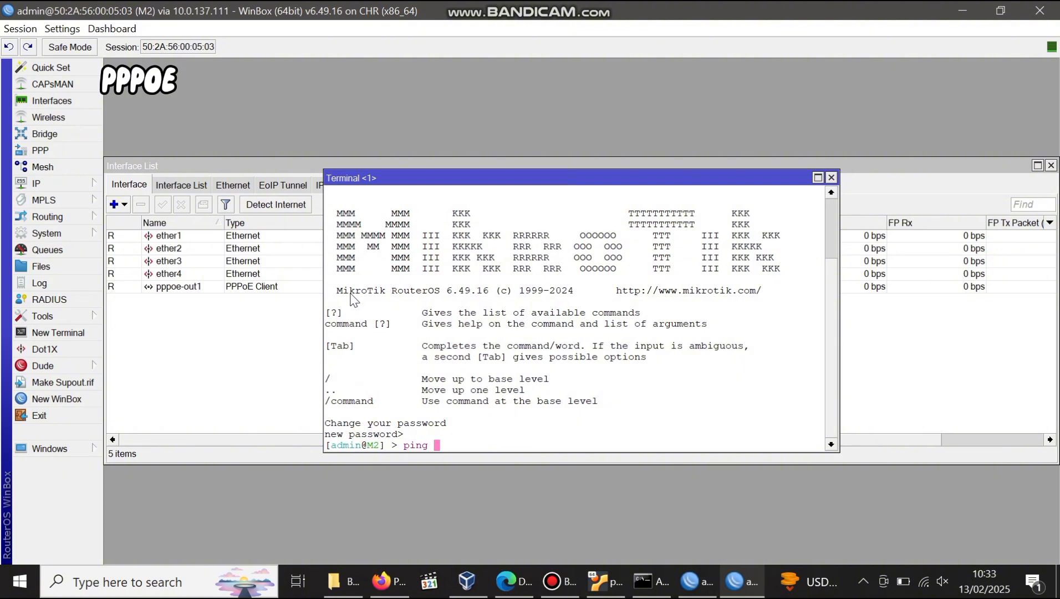
type("8.8.8.8")
key("Return")
key("ctrl+c")
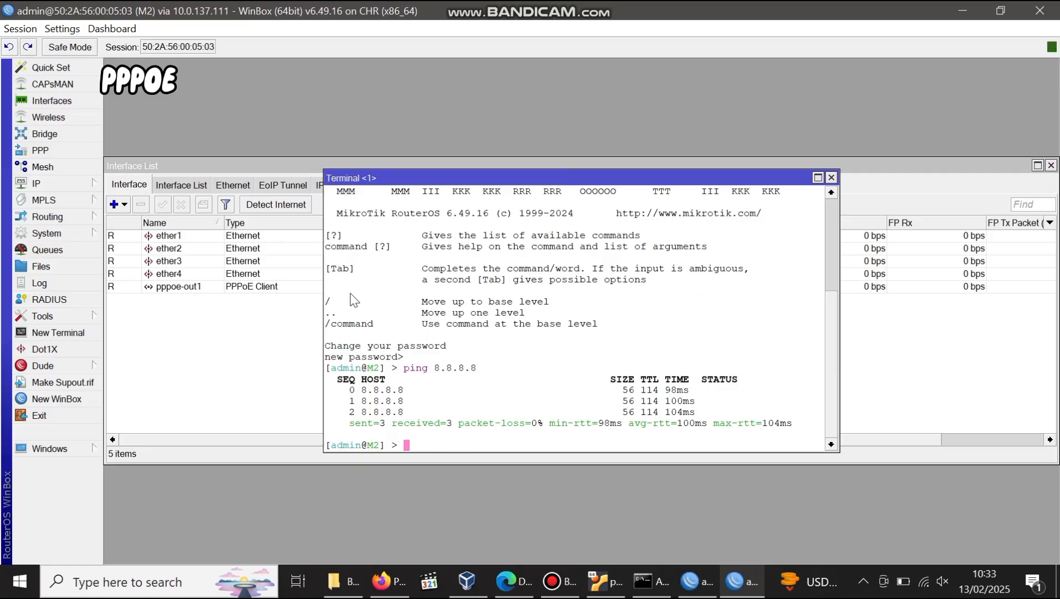
left_click(391, 581)
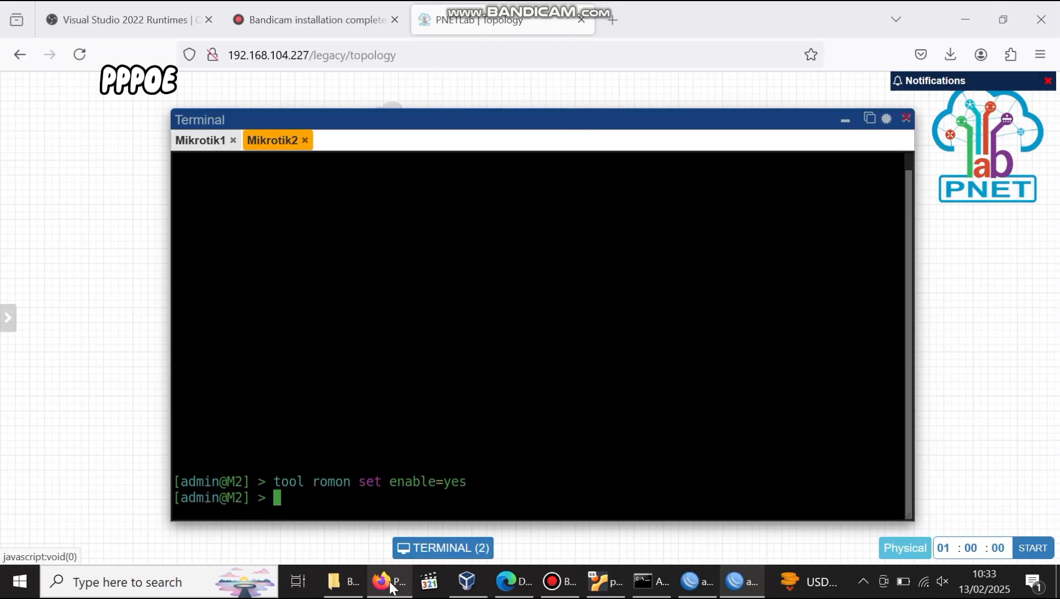
From the VPC console, ping 8.8.8.8 to confirm it is not yet reachable.
left_click(847, 119)
left_click(660, 395)
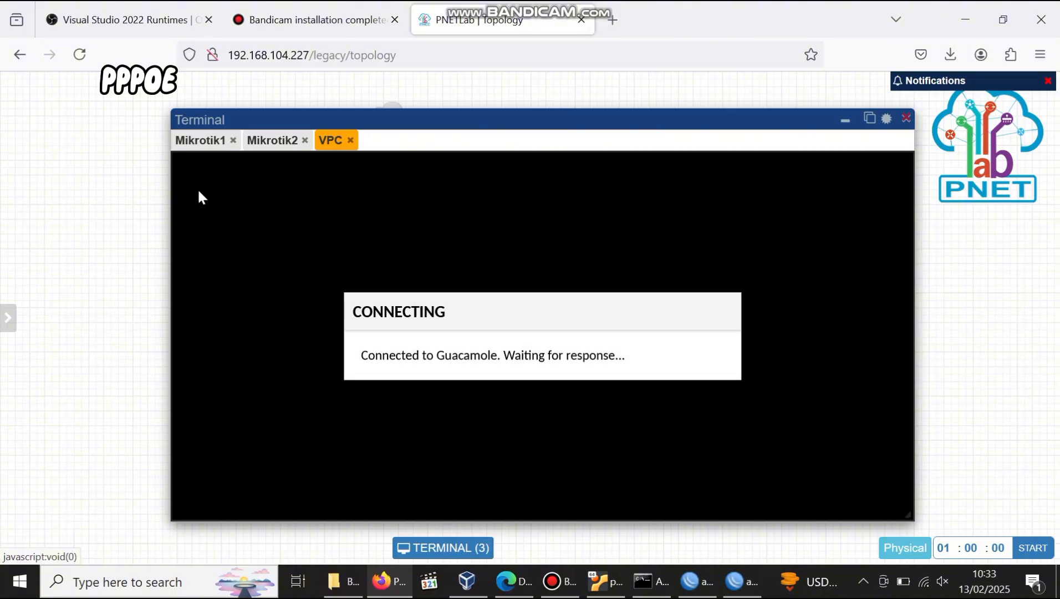
key("Return")
type("ping 8.8.8.8")
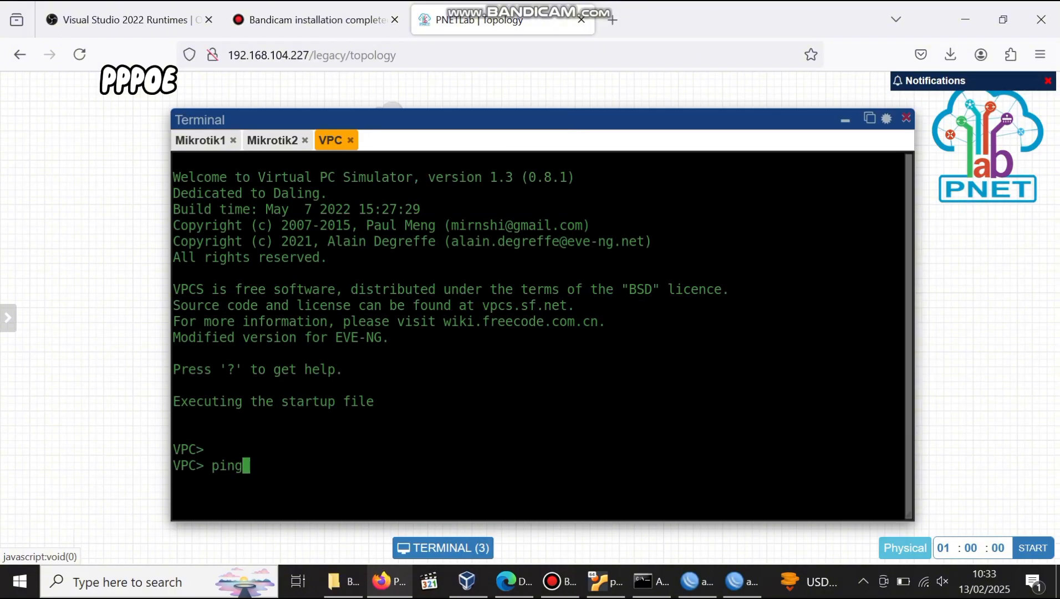
key("Return")
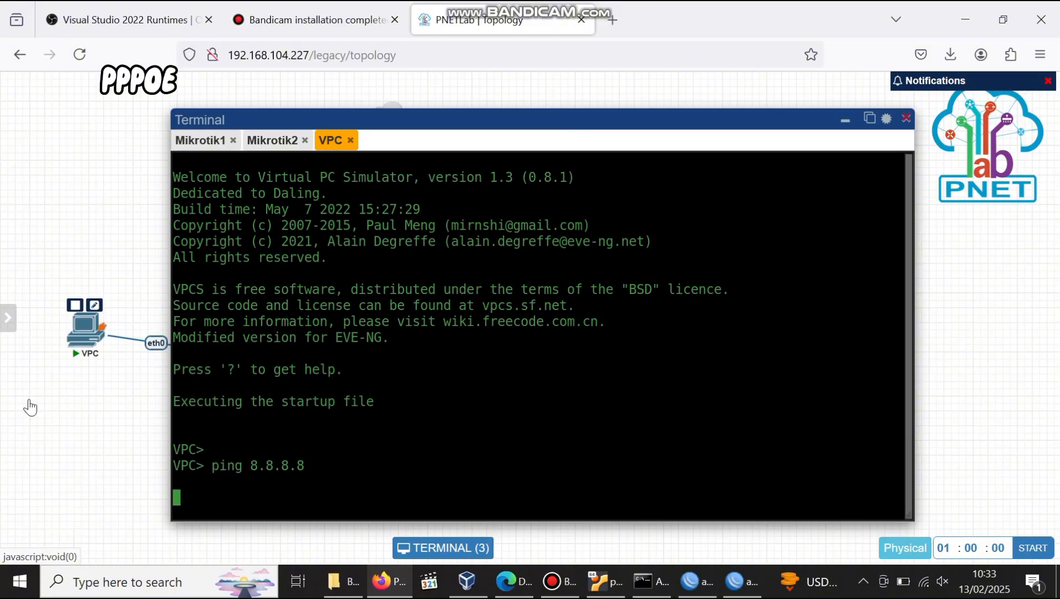
Hide the VPC console and return to the M2 router's WinBox session.
left_click(845, 123)
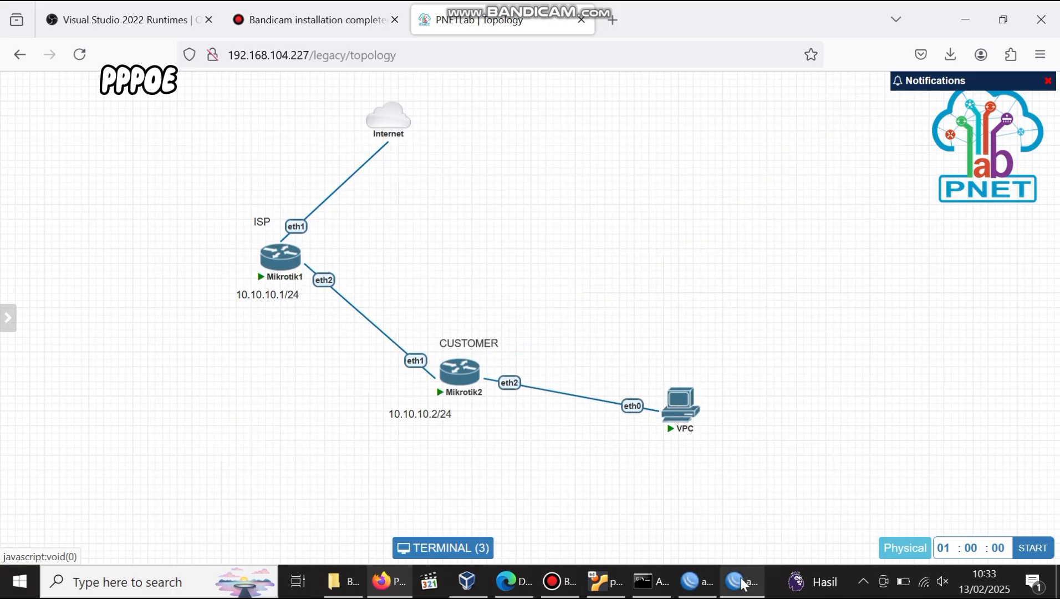
mouse_move(740, 580)
left_click(766, 530)
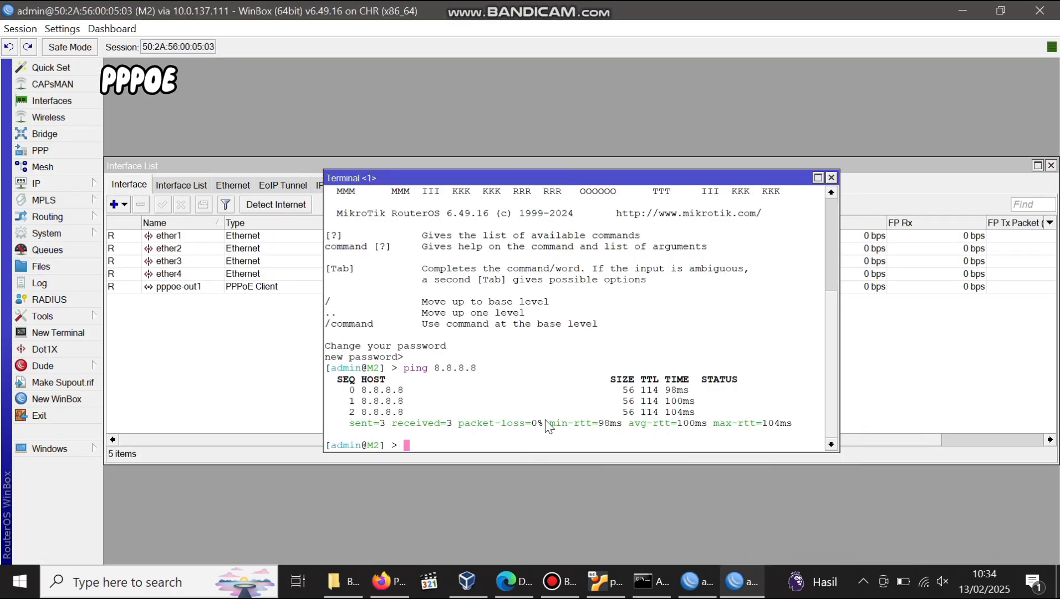
Add IP address 192.168.1.1/24 on interface ether2.
left_click(83, 183)
left_click(138, 172)
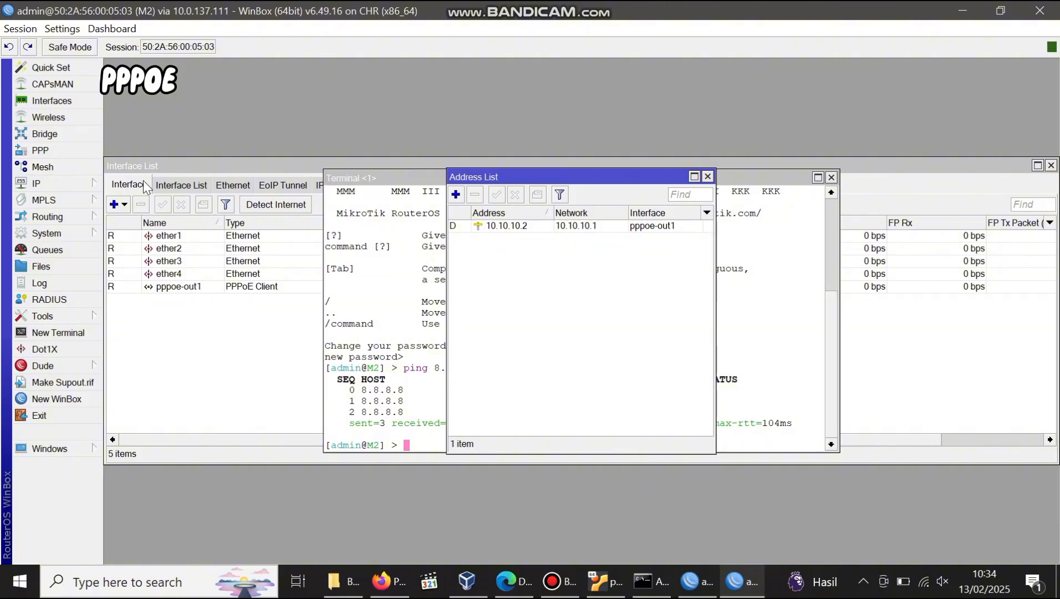
left_click(456, 194)
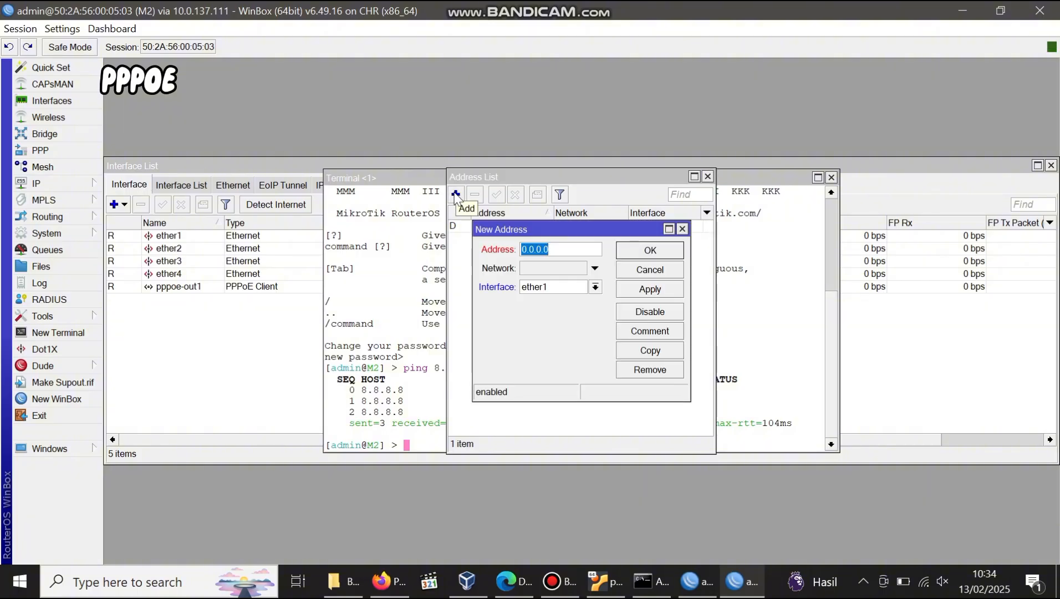
type("192.168.1.1/24")
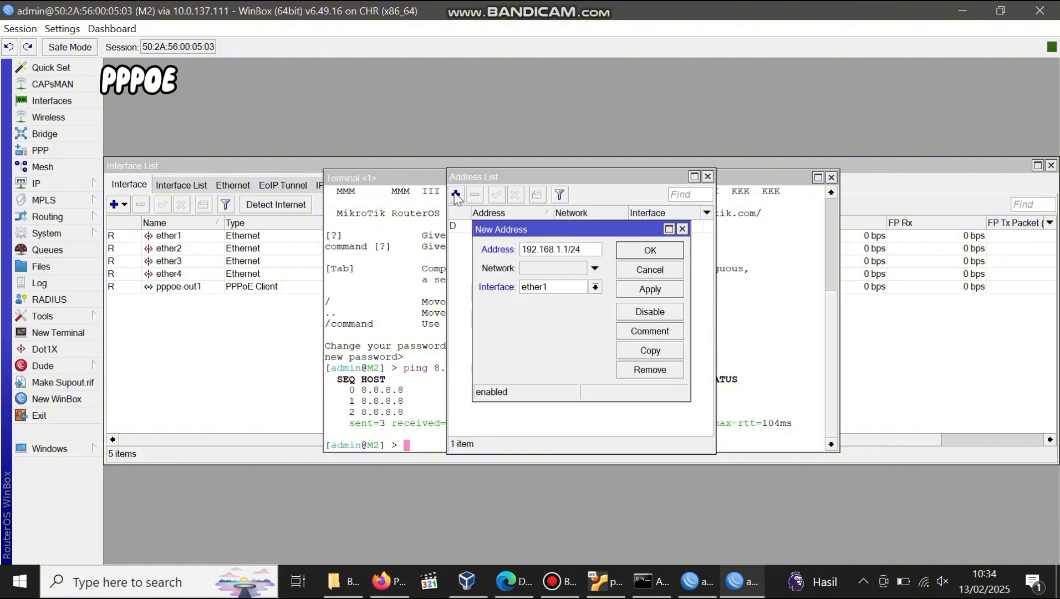
left_click(552, 284)
left_click(551, 308)
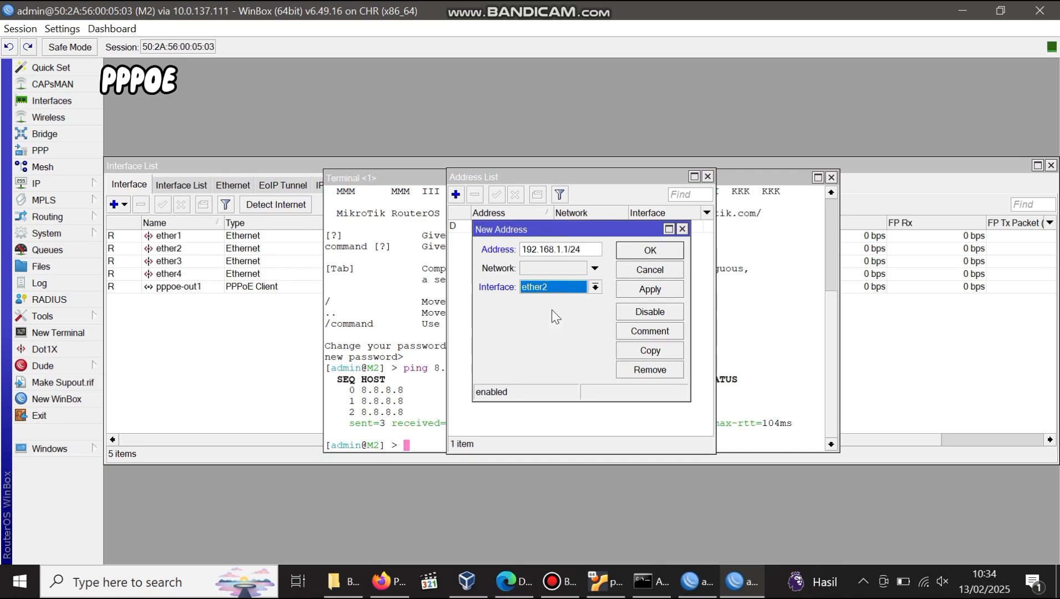
left_click(643, 296)
left_click(658, 251)
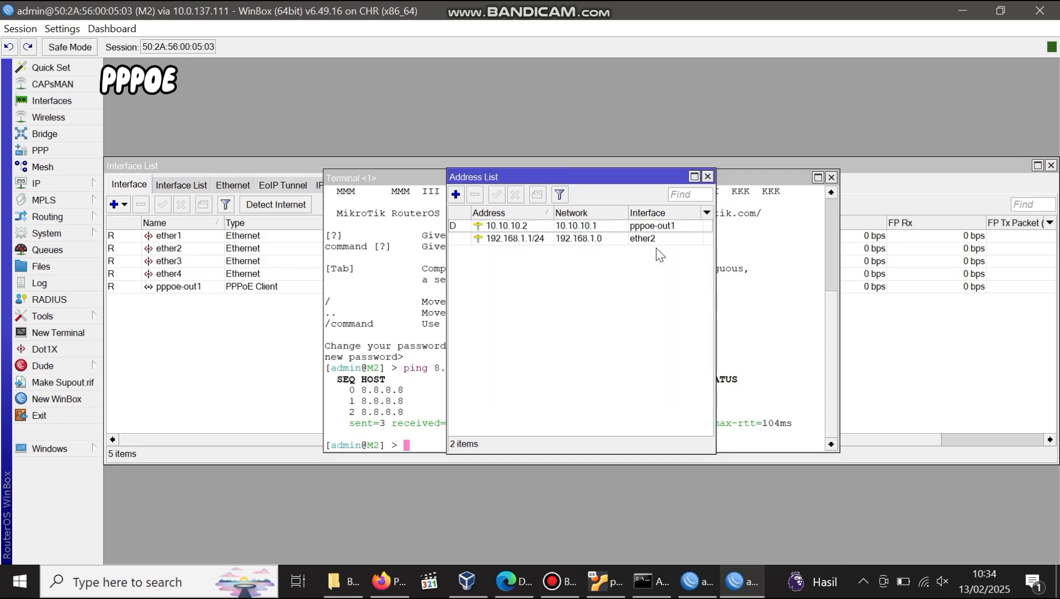
Run DHCP Setup on ether2, accepting the default address space, gateway and pool.
left_click(88, 184)
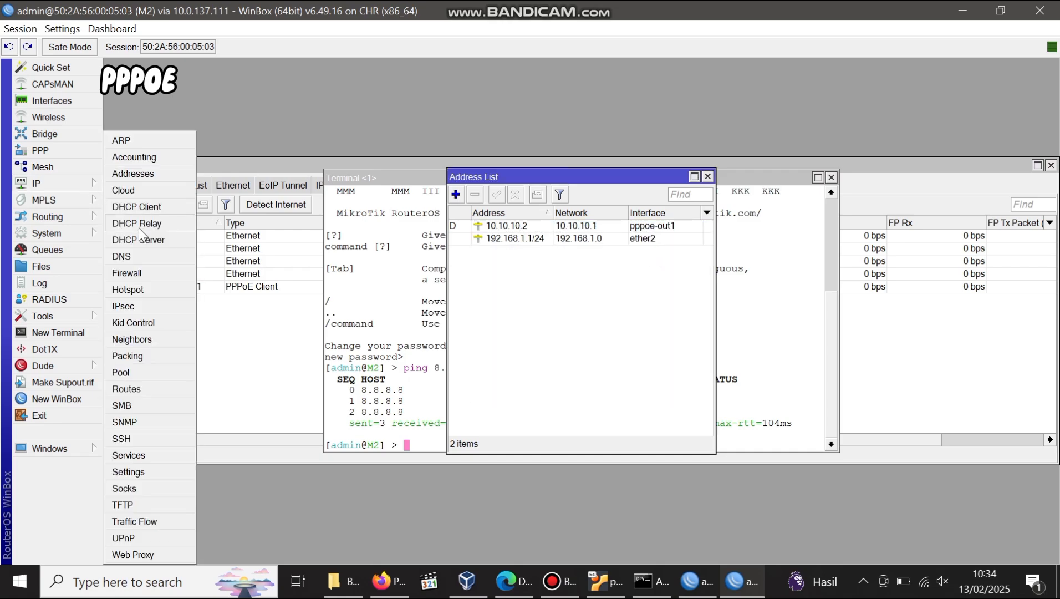
left_click(153, 237)
left_click(452, 209)
left_click(612, 308)
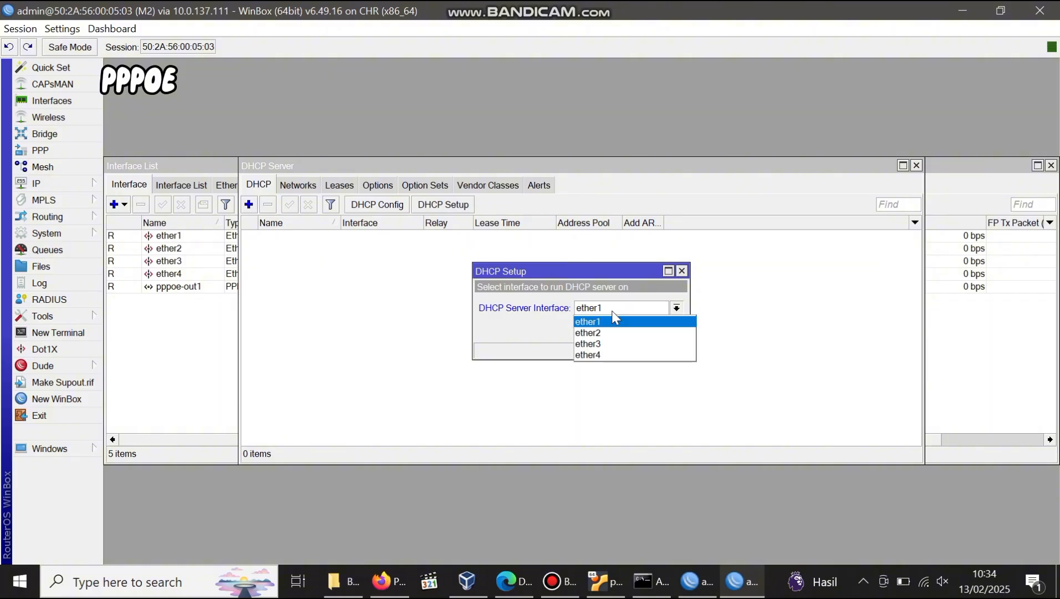
left_click(613, 329)
left_click(625, 331)
left_click(625, 331)
left_click(625, 330)
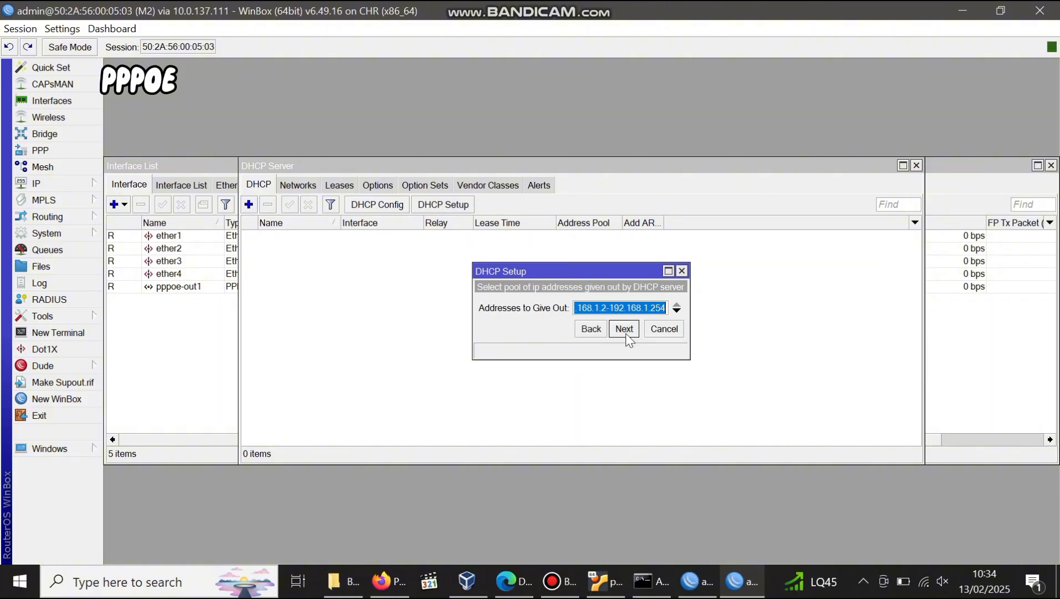
left_click(626, 330)
left_click(626, 331)
left_click(625, 331)
left_click(587, 305)
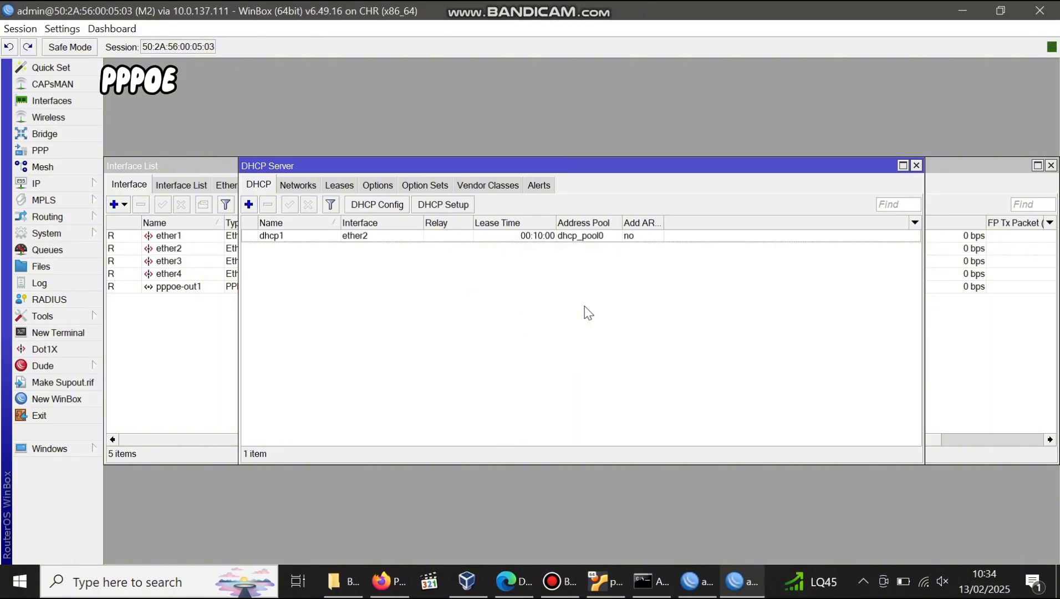
left_click(61, 183)
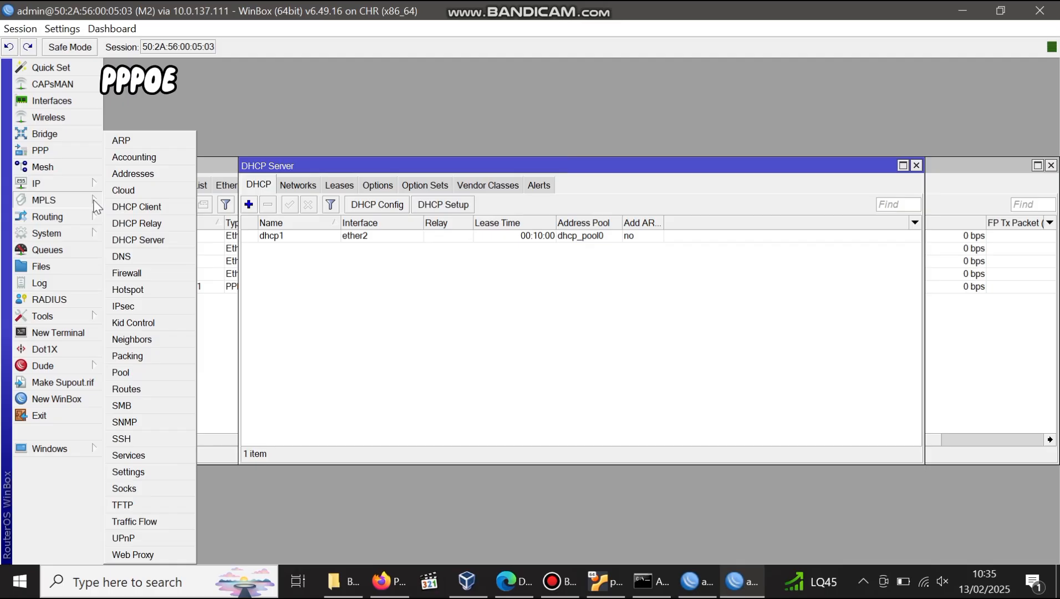
Create a NAT rule: chain srcnat, out-interface pppoe-out1, action masquerade.
left_click(146, 273)
left_click(275, 185)
left_click(217, 204)
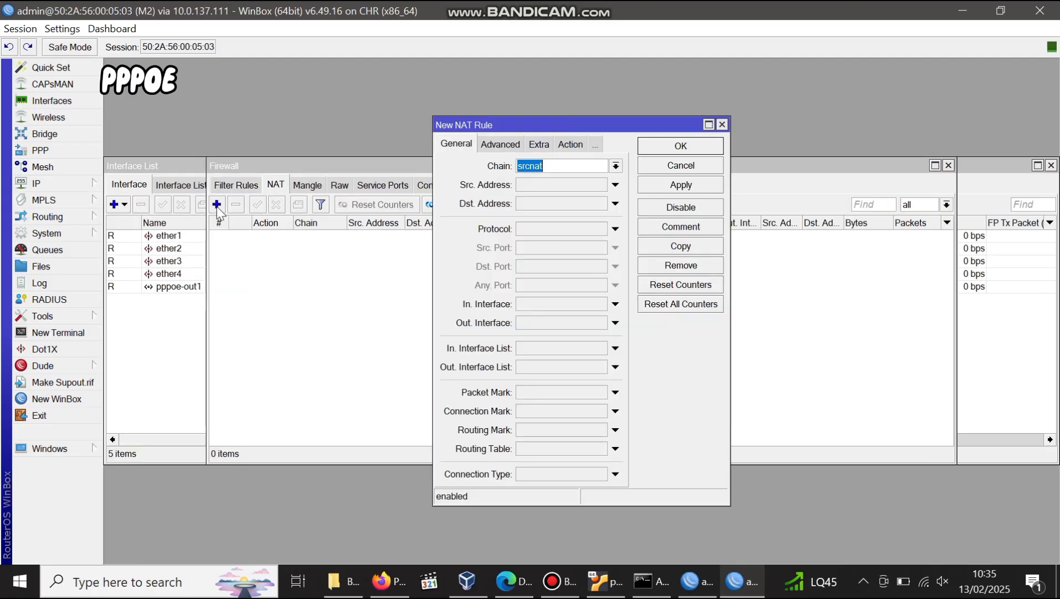
left_click(615, 322)
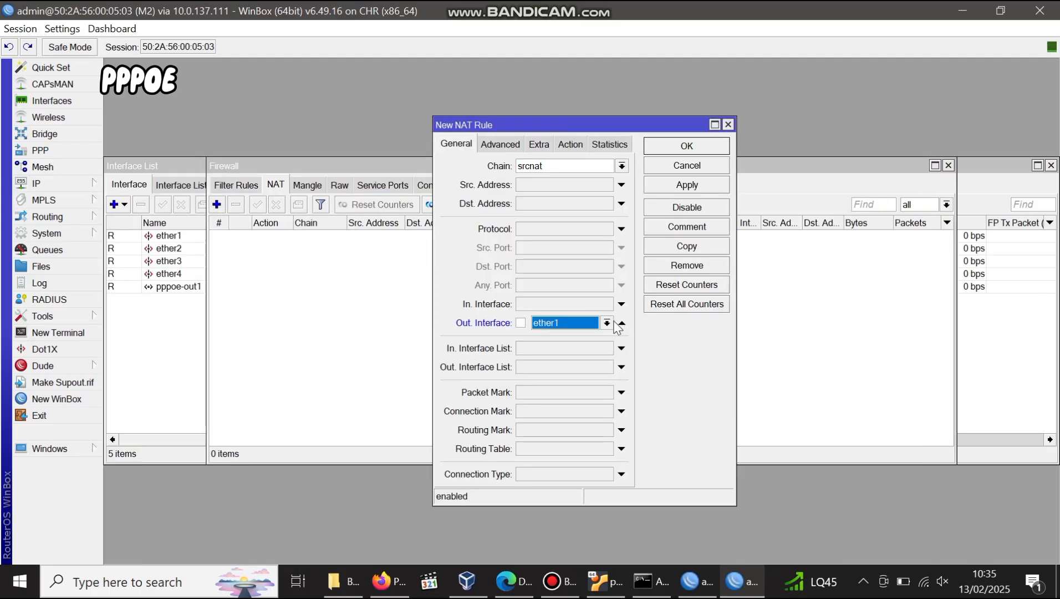
left_click(607, 323)
left_click(559, 419)
left_click(570, 144)
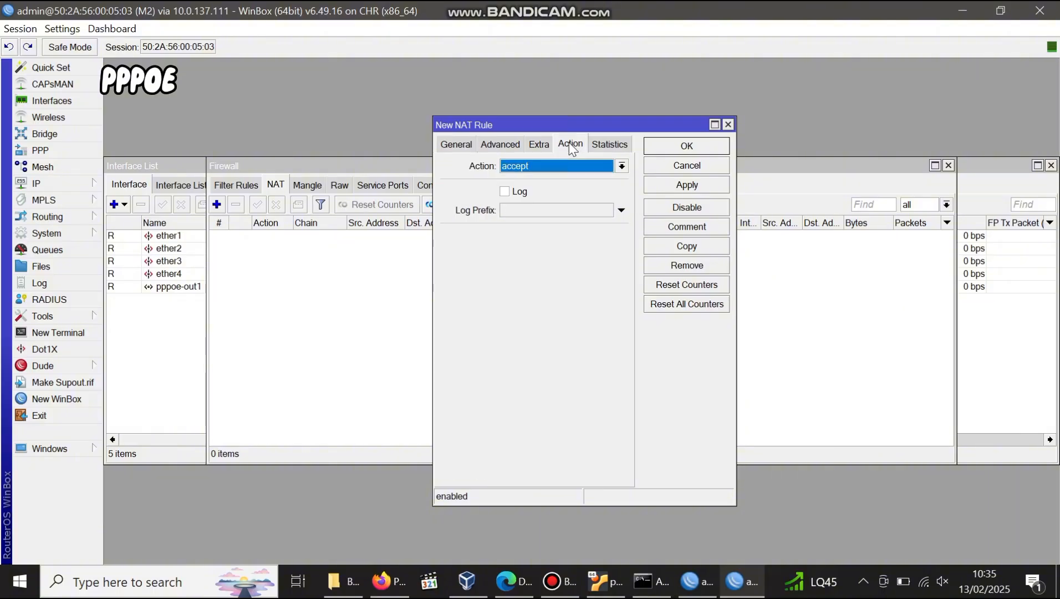
left_click(554, 166)
left_click(538, 246)
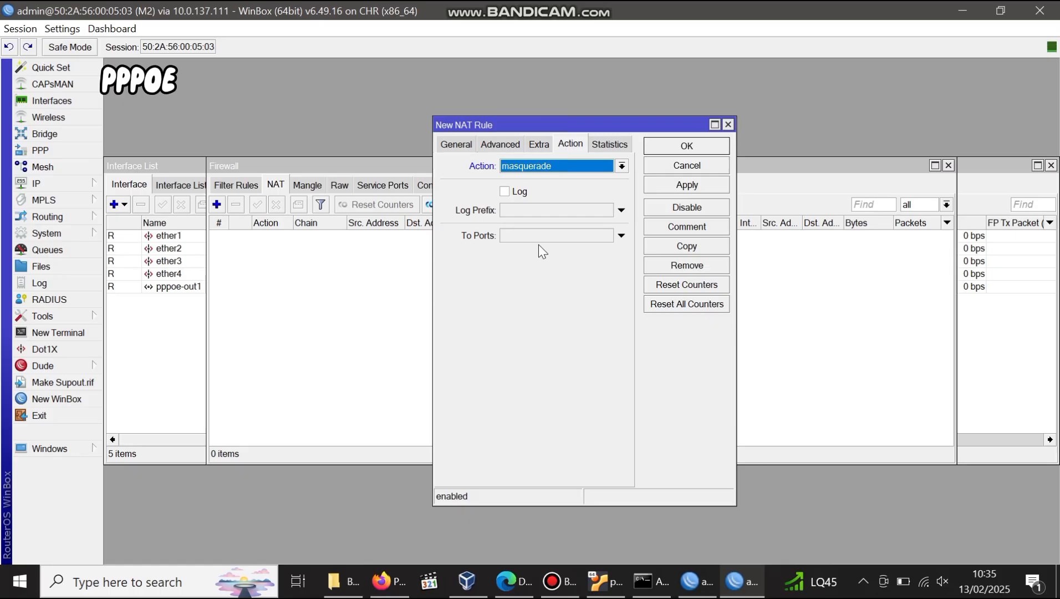
left_click(694, 185)
left_click(682, 144)
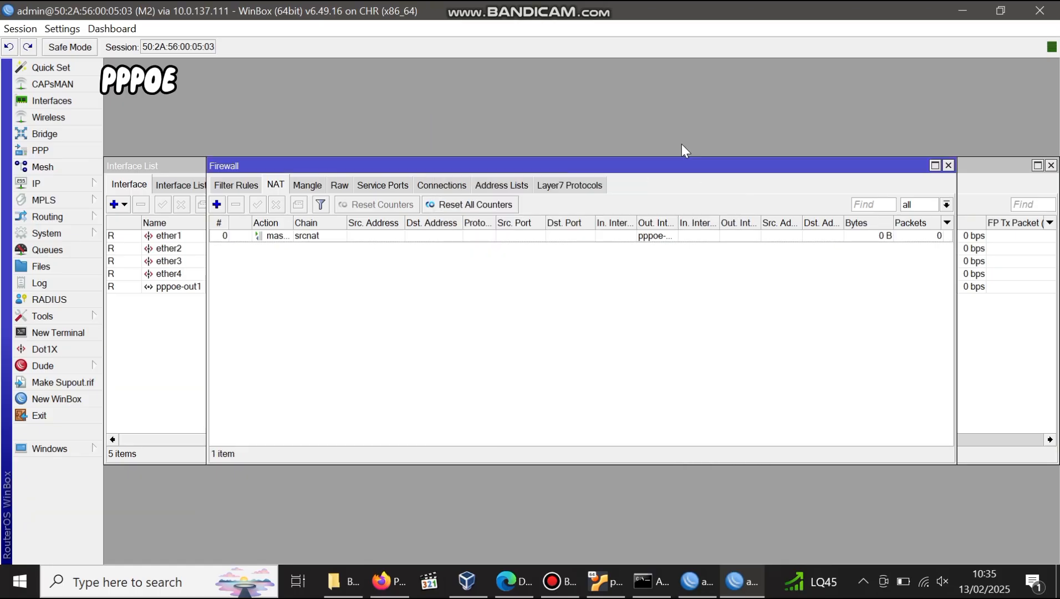
Have the VPC request a DHCP address with ip dhcp.
left_click(382, 581)
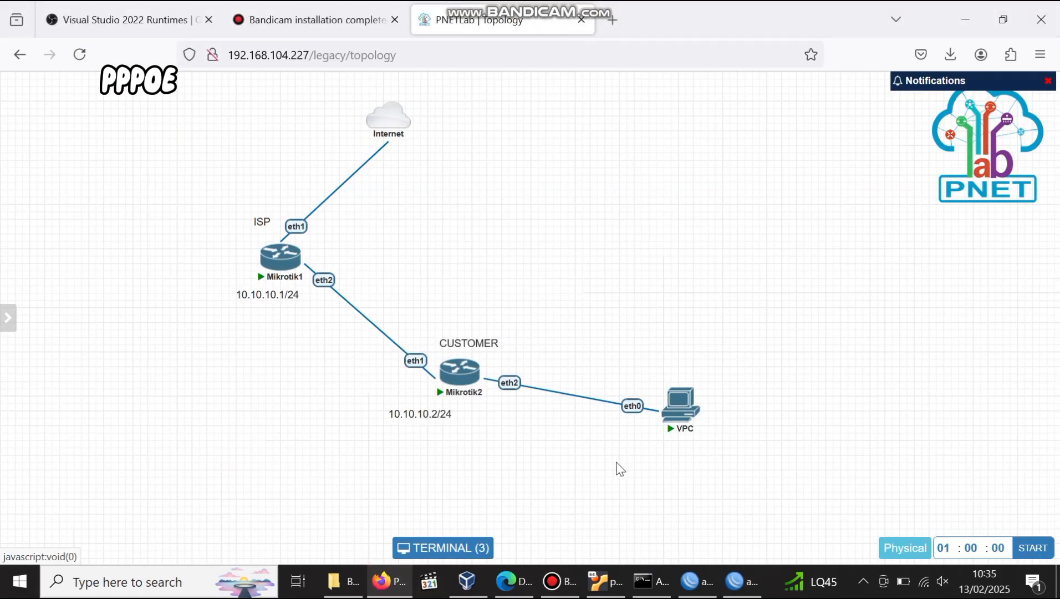
left_click(676, 417)
type("ip dhcp")
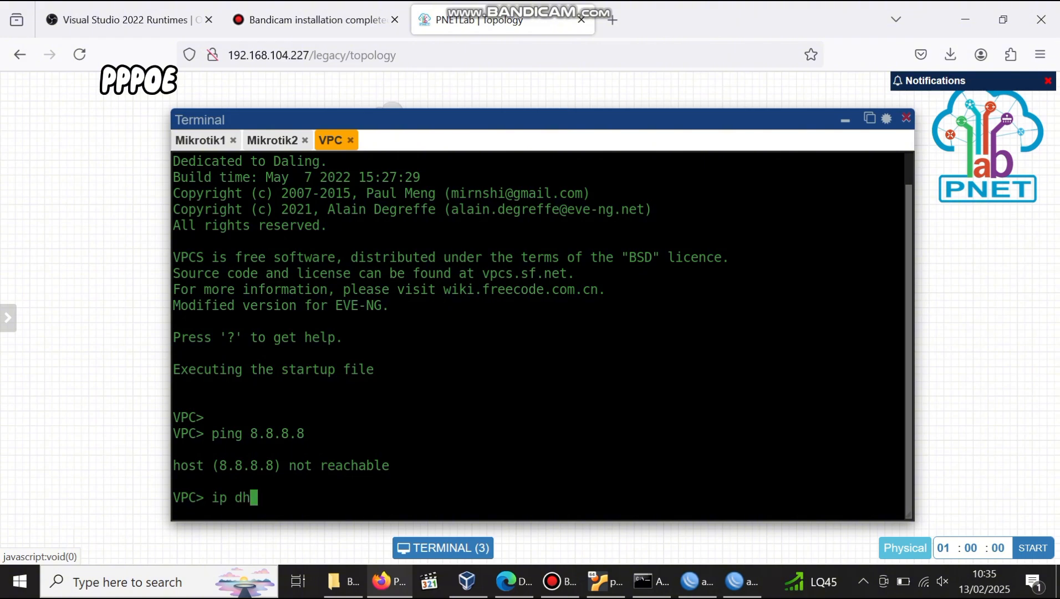
key("Return")
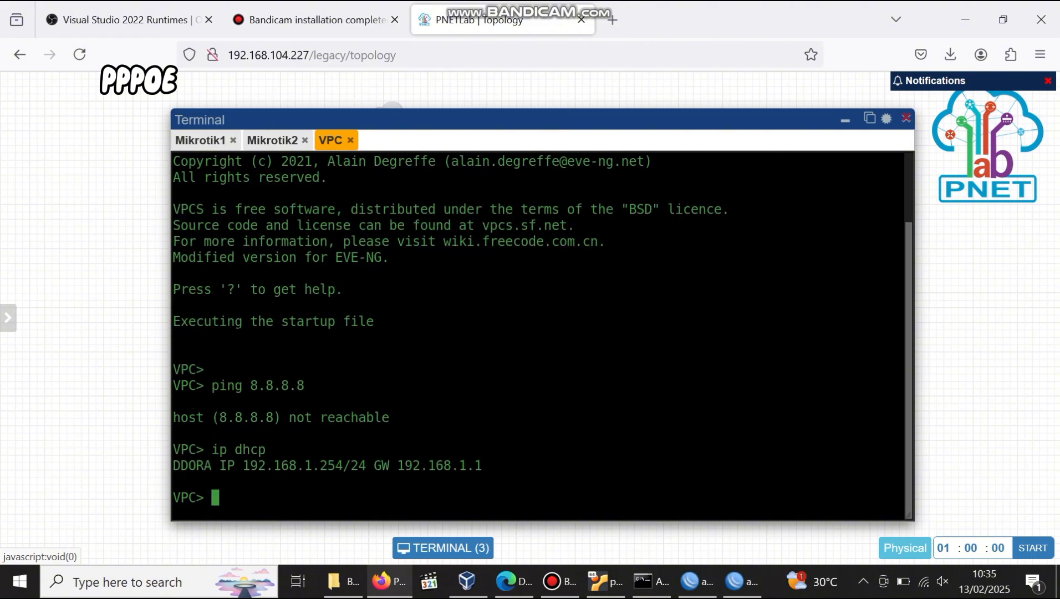
Ping 8.8.8.8 from the VPC with 0% loss, then bring the ISP router's session forward.
right_click(626, 5)
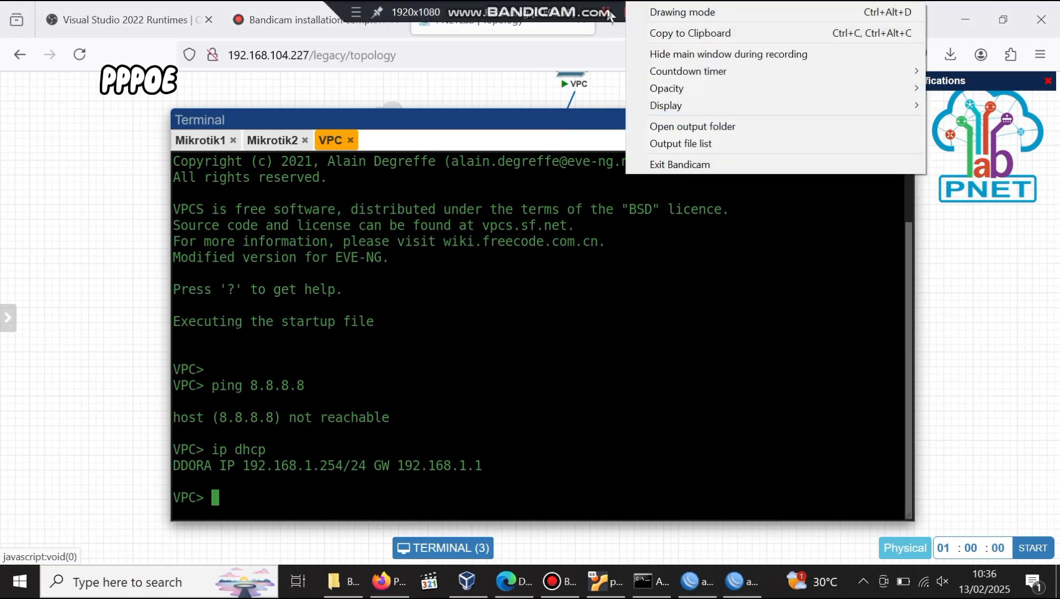
left_click(355, 405)
type("ping 8.8.8.8")
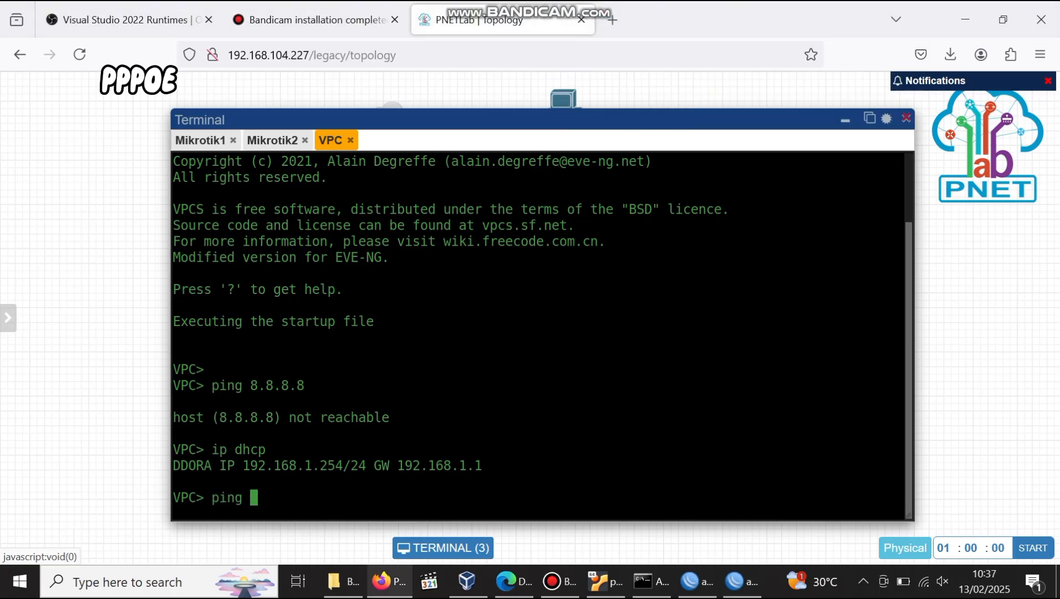
key("Return")
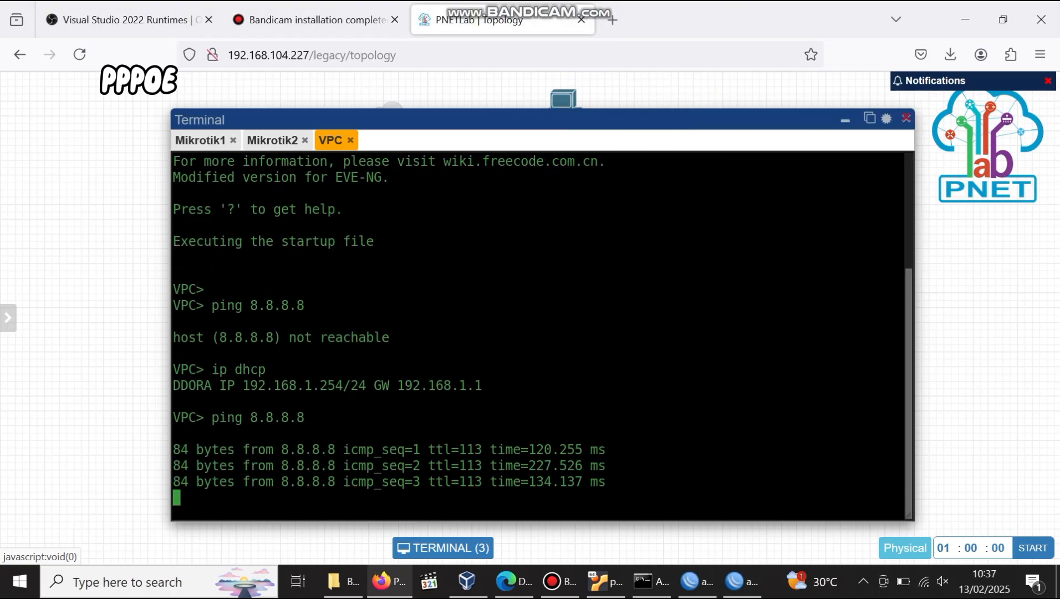
left_click(845, 121)
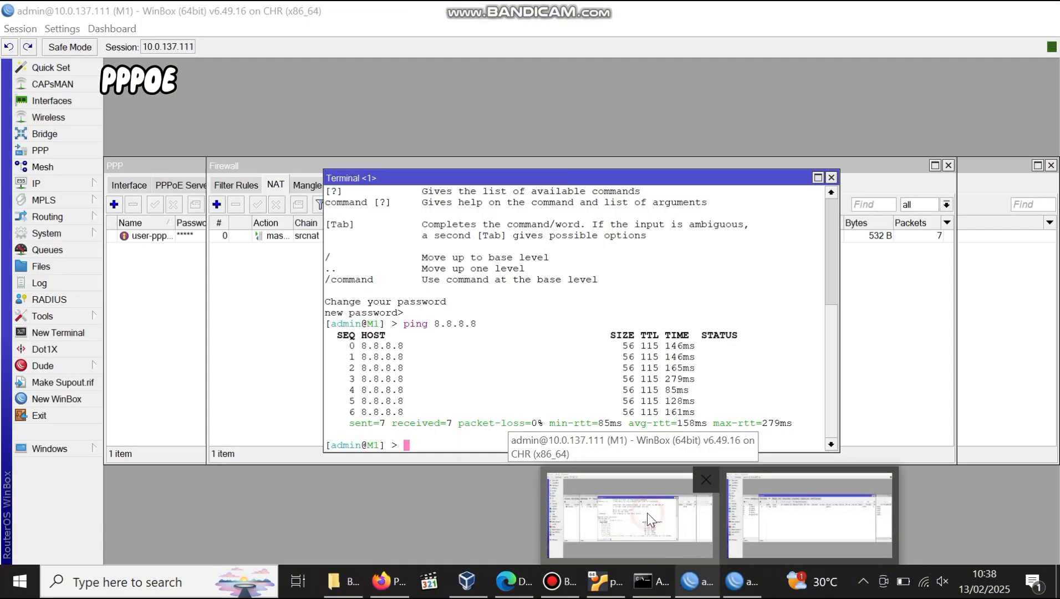
left_click(645, 519)
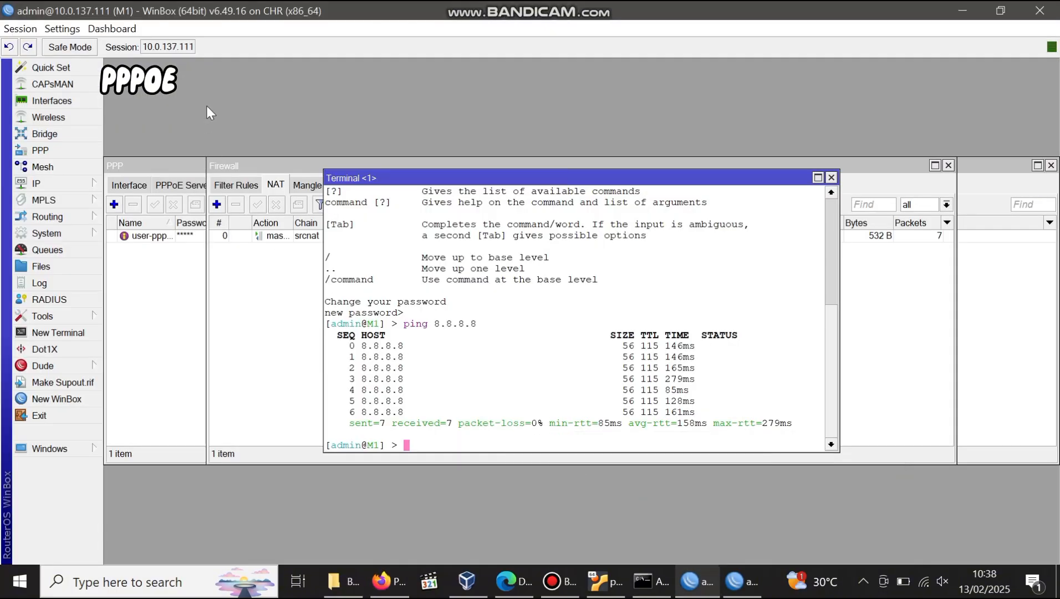
Close Terminal and Firewall, keep user-pppoe on the default profile, and list PPP profiles.
left_click(831, 177)
left_click(949, 168)
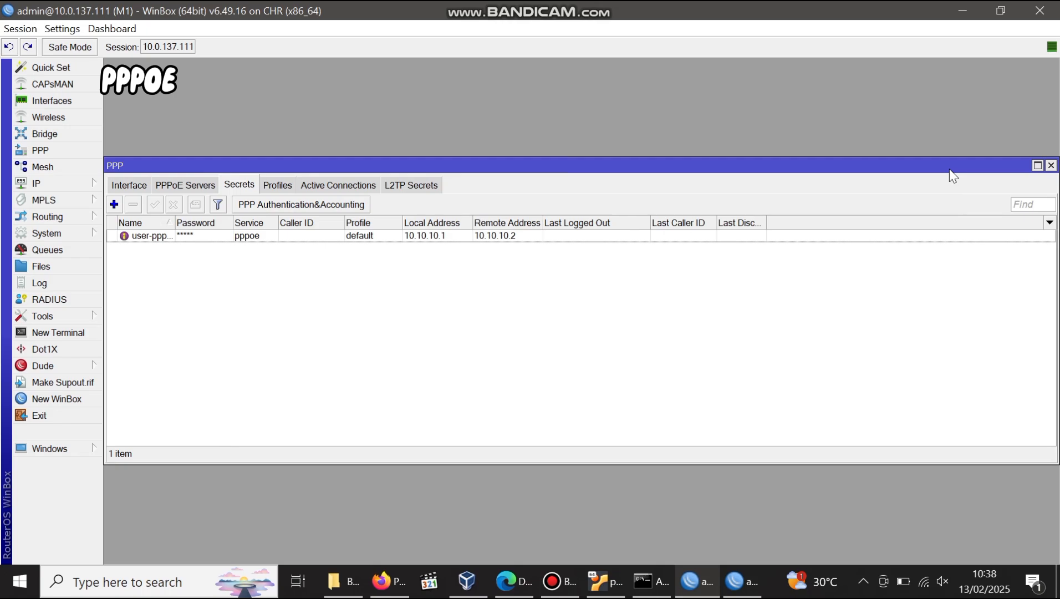
double_click(391, 235)
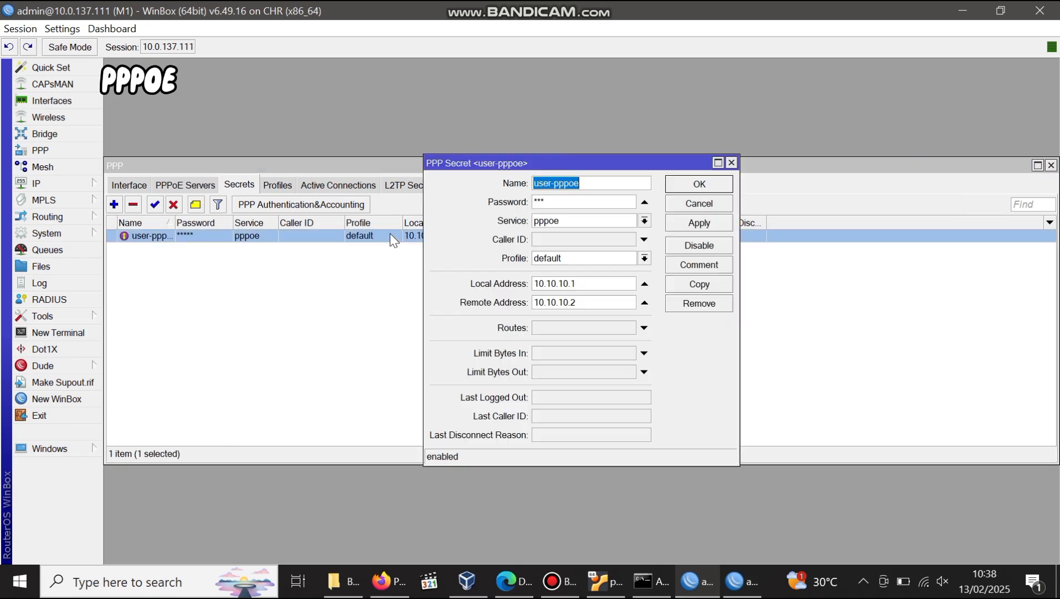
left_click(572, 260)
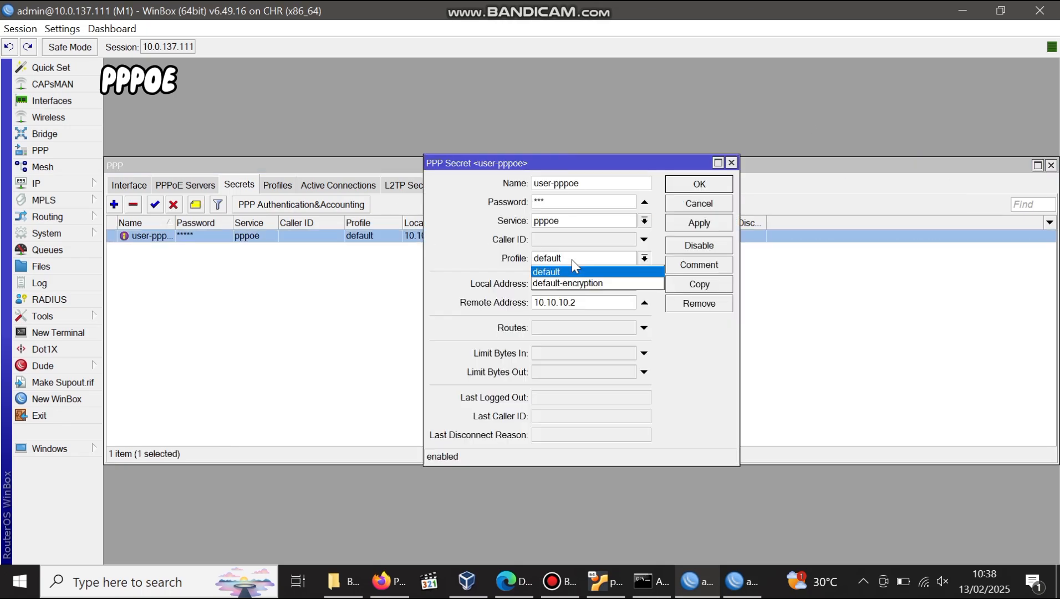
left_click(572, 271)
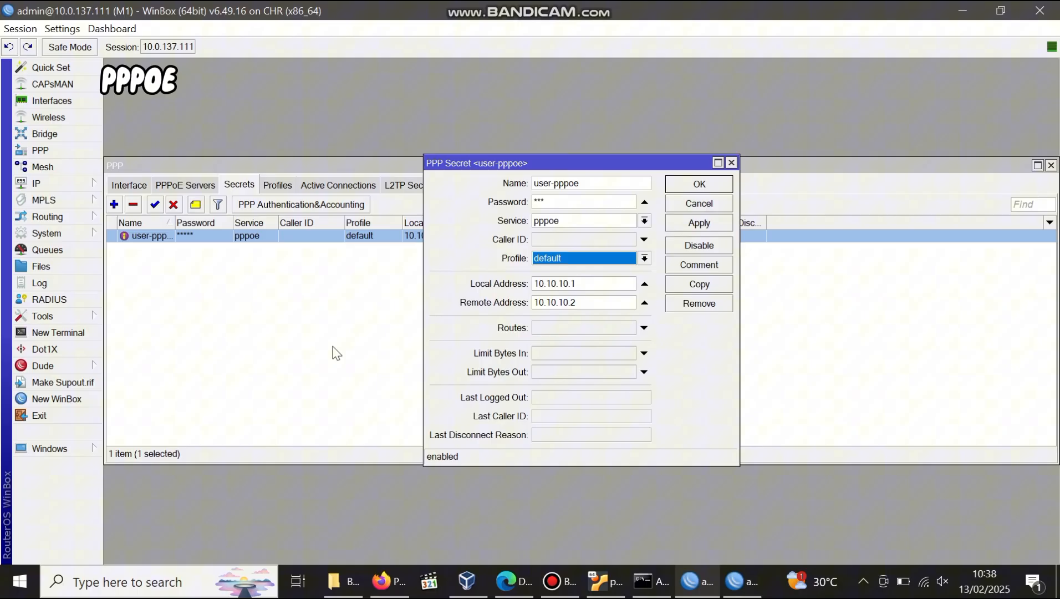
left_click(697, 184)
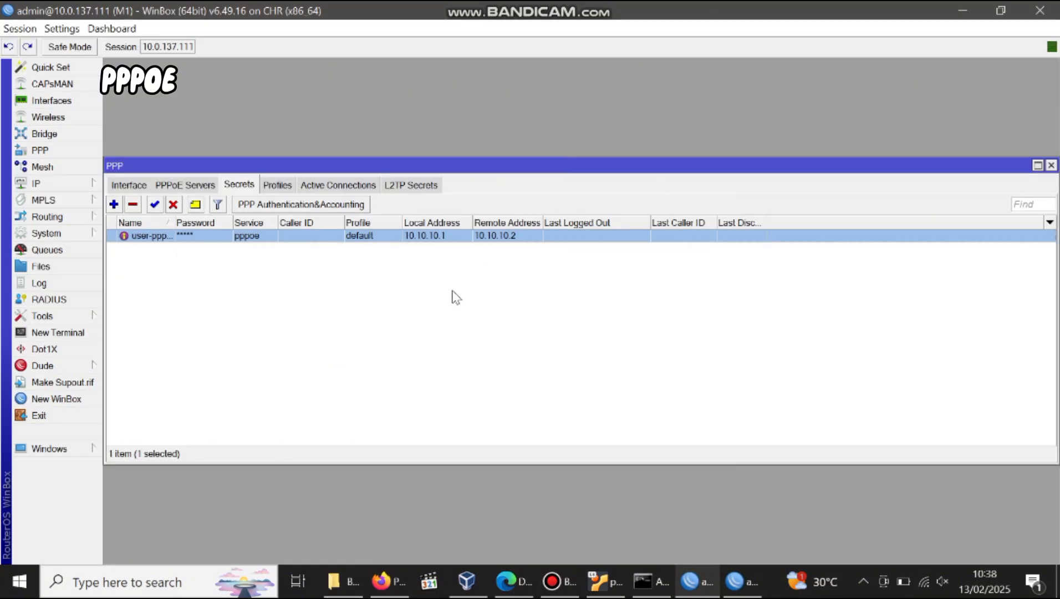
left_click(277, 186)
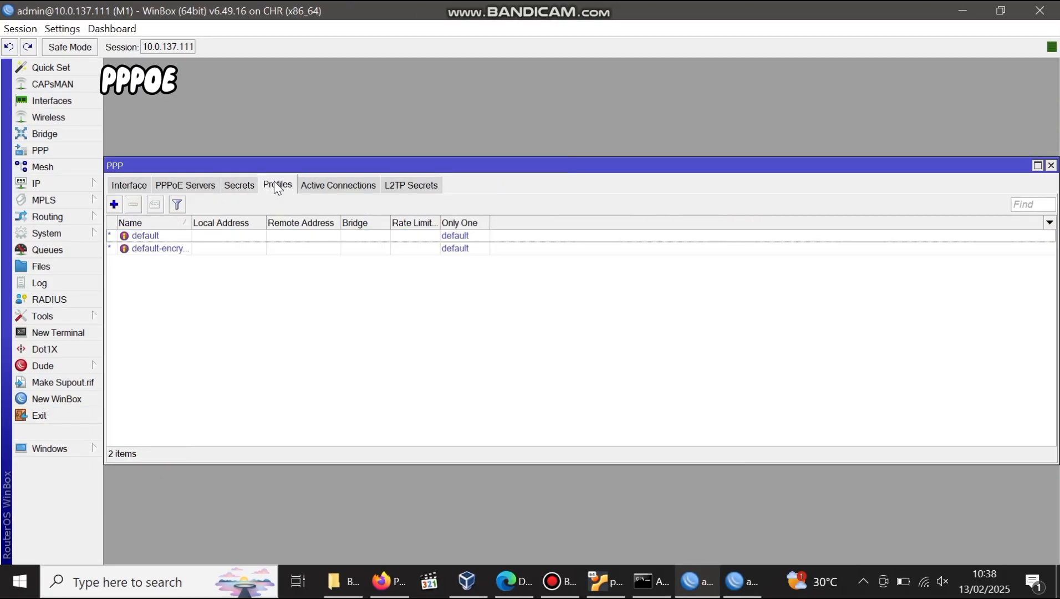
Enter Rate Limit (rx/tx) 2M/2M on the default profile's Limits tab and save.
double_click(171, 236)
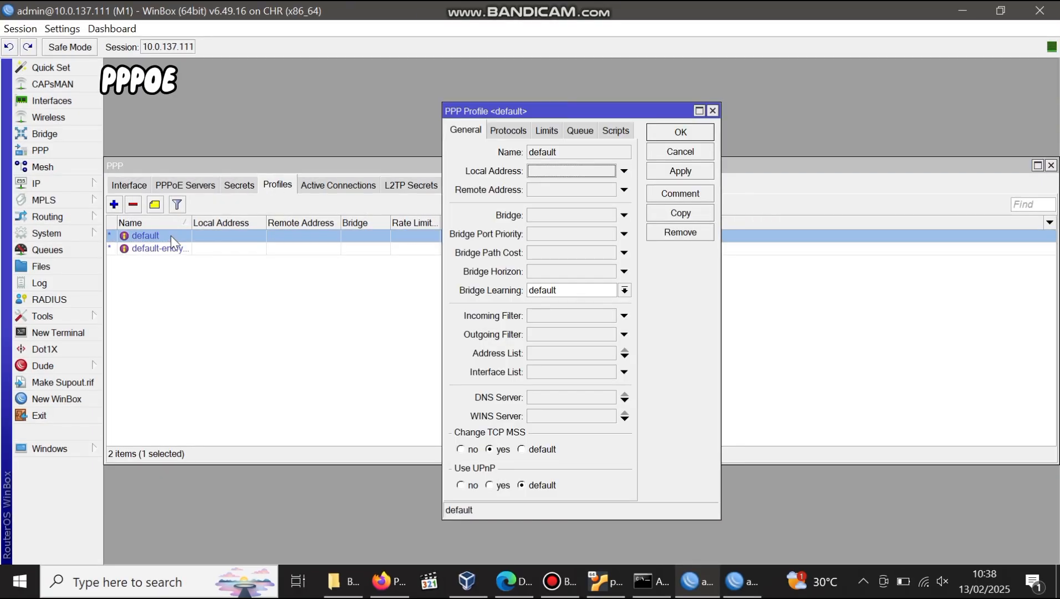
left_click(546, 132)
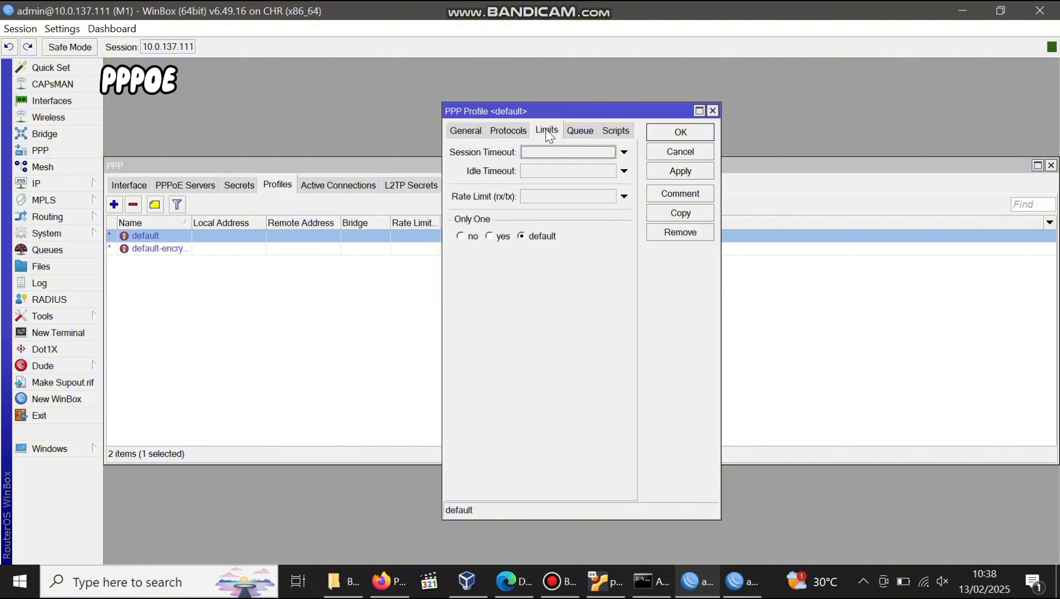
left_click(549, 198)
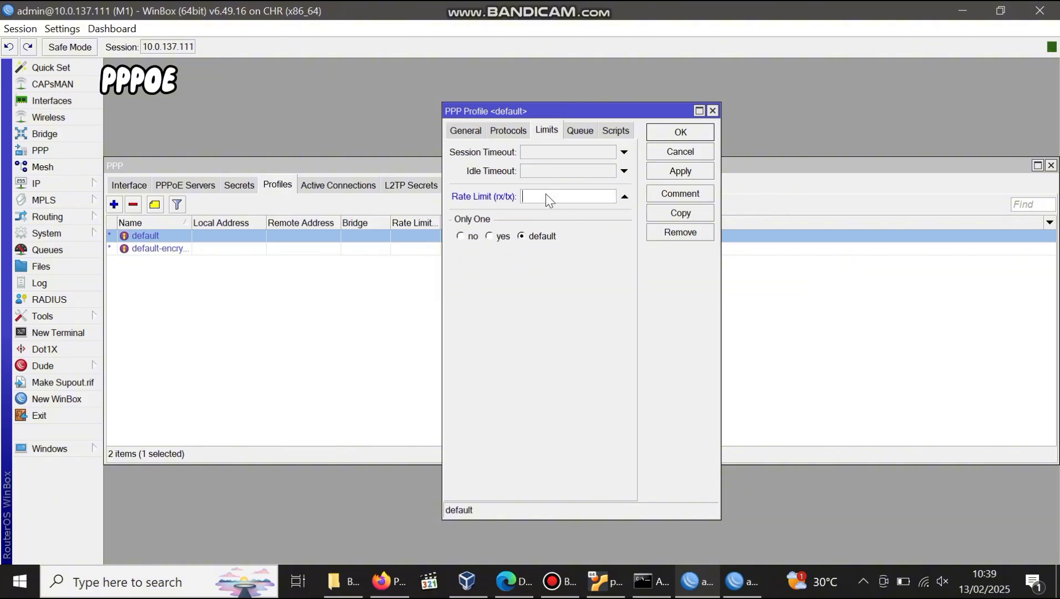
type("2M")
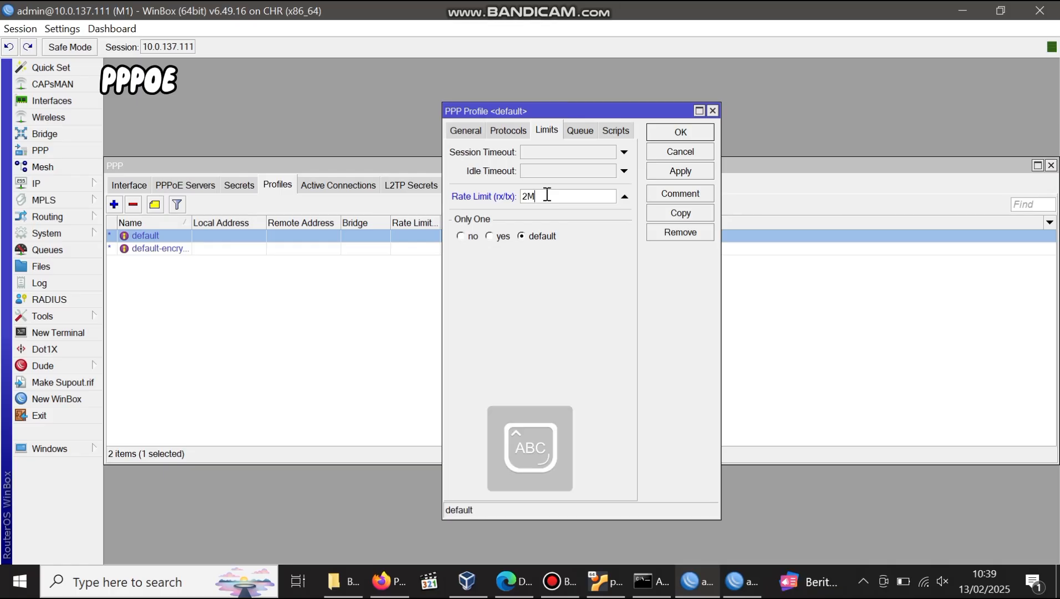
type("/2M")
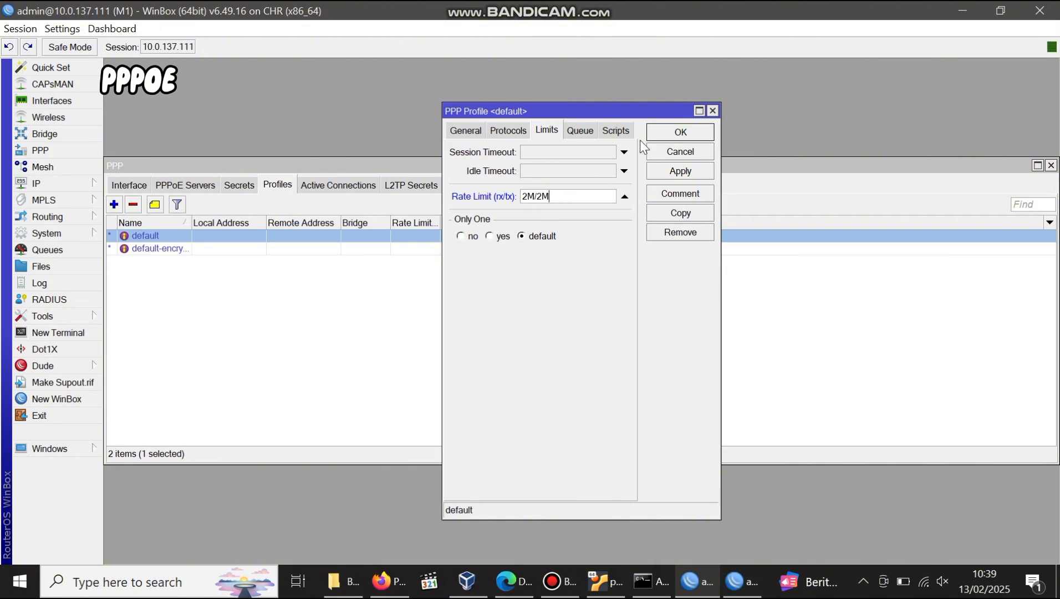
left_click(680, 171)
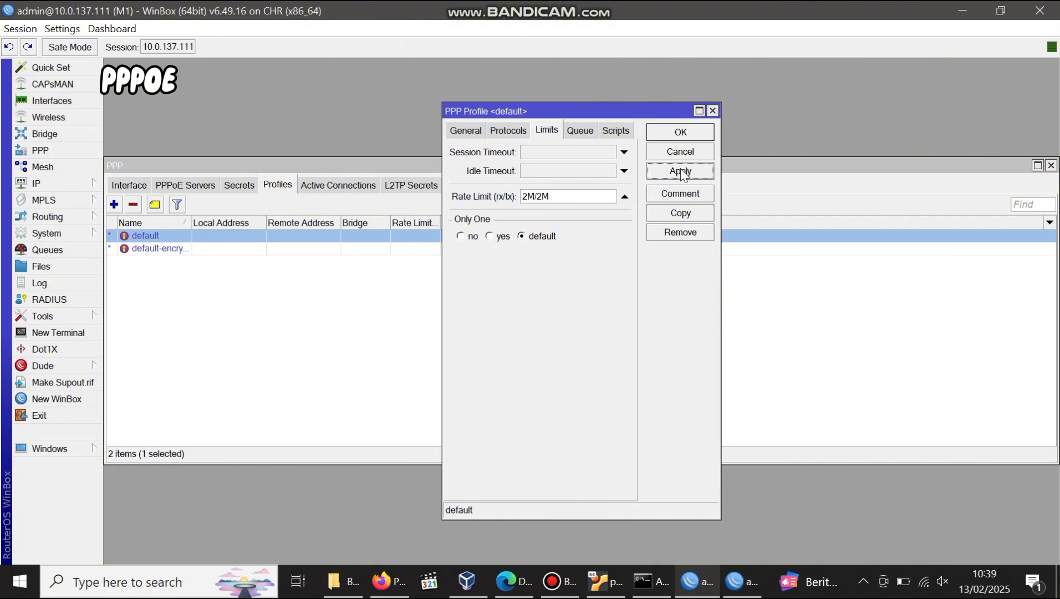
left_click(680, 132)
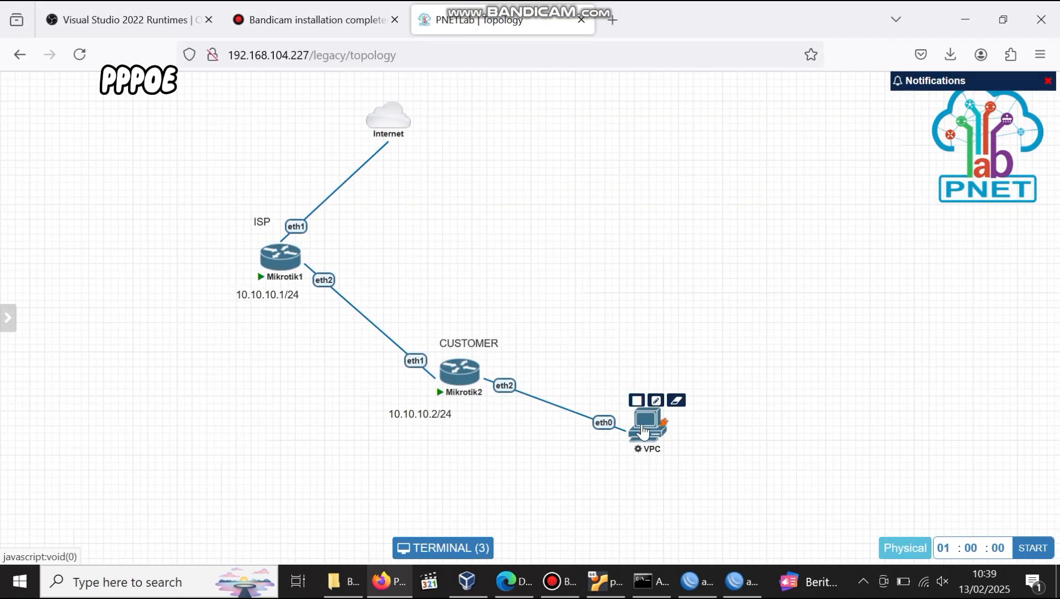
Delete the VPC node from the topology.
right_click(644, 429)
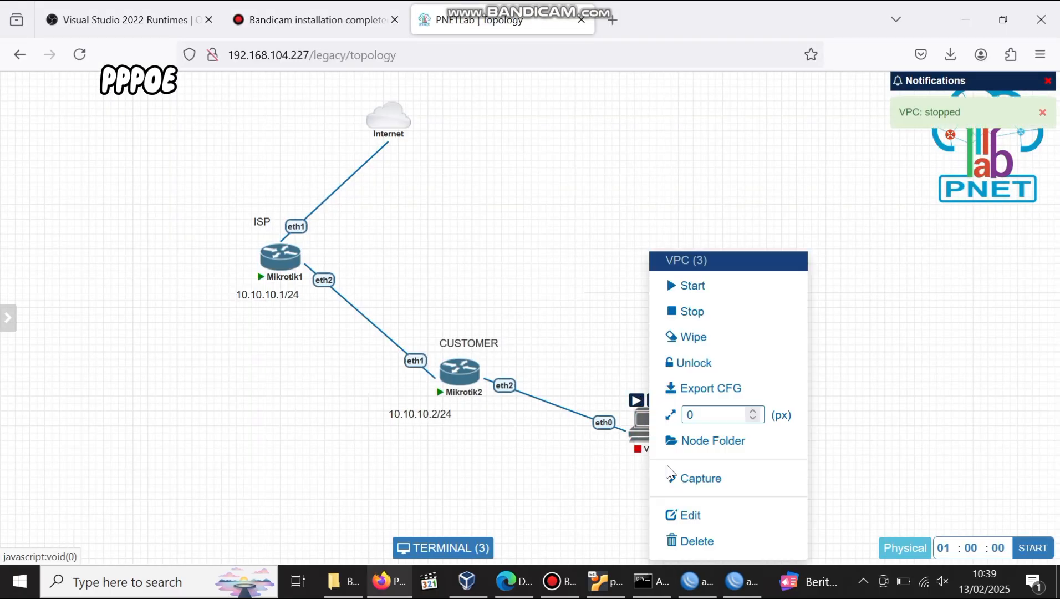
left_click(695, 539)
left_click(498, 183)
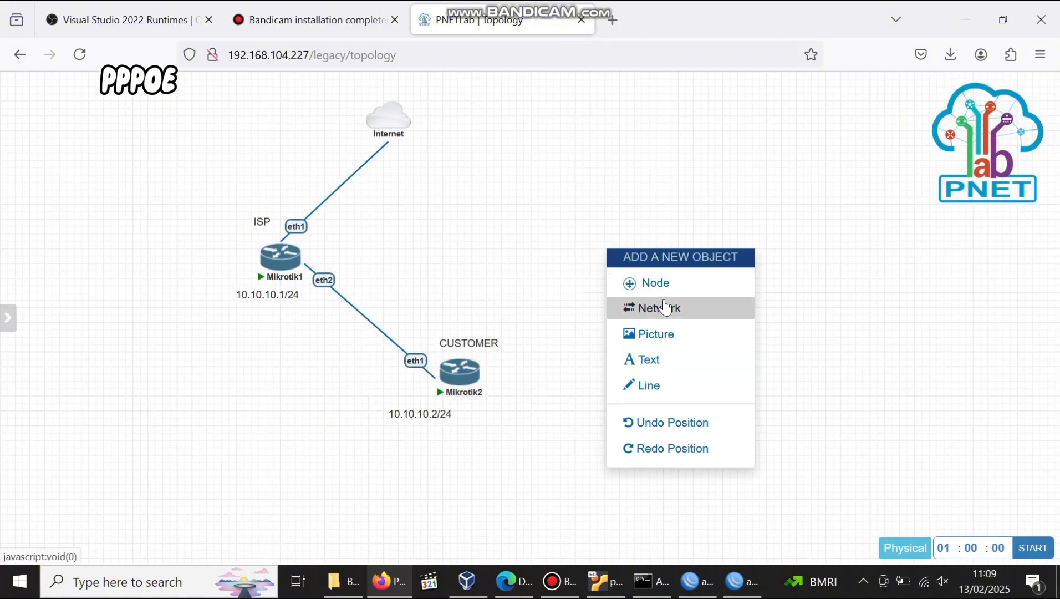
Add a Docker.io node 'ubuntu' from pnetlab/linux-desktop:latest with eth1 DHCP and RDP console.
left_click(651, 281)
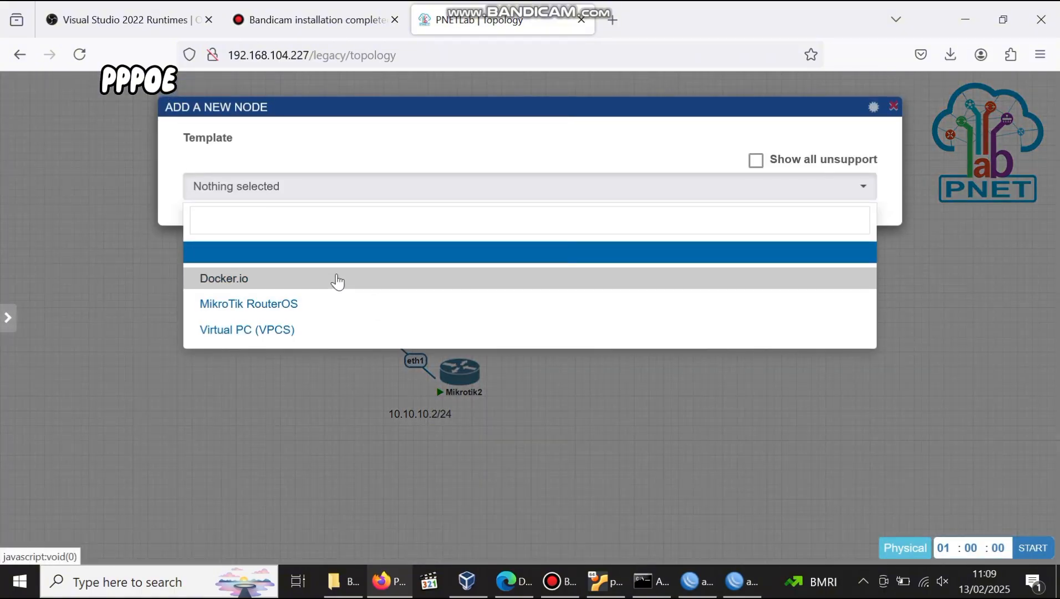
left_click(334, 279)
left_click(470, 248)
left_click(470, 274)
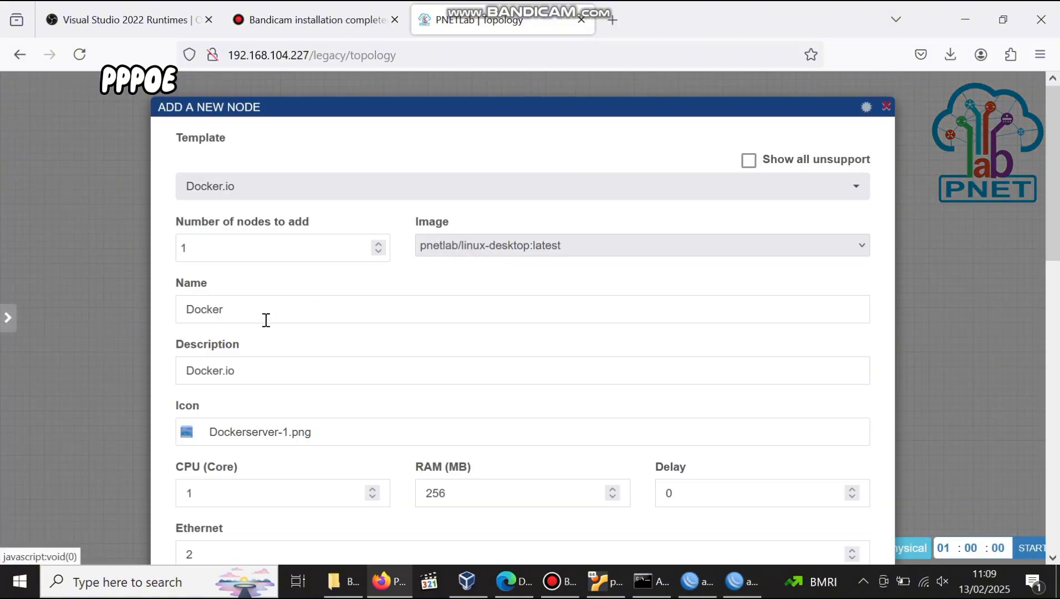
left_click_drag(265, 317, 178, 317)
type("ubuntu")
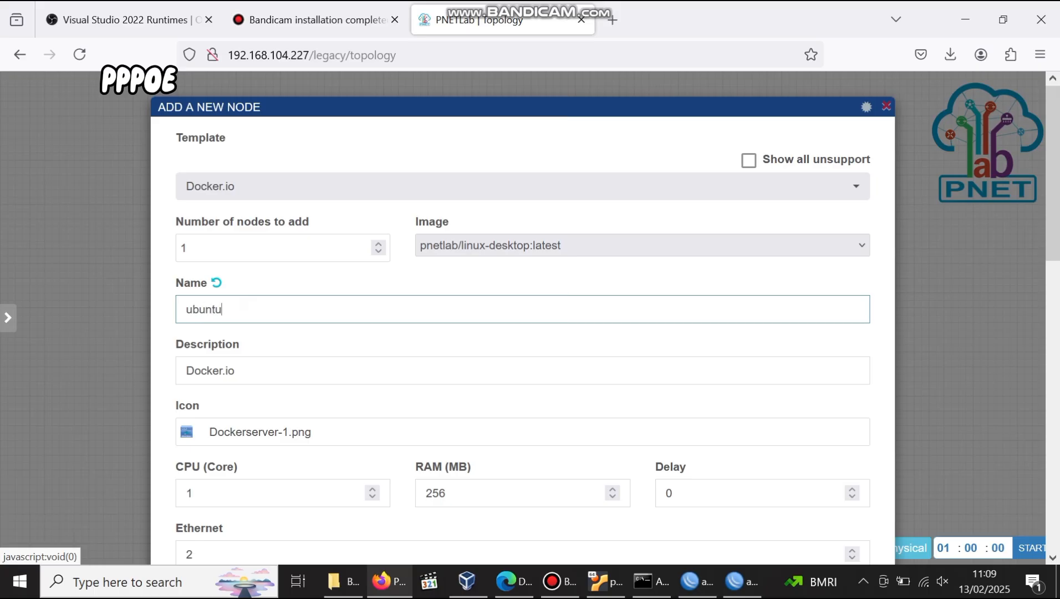
scroll(172, 169, "down", 6)
left_click(261, 244)
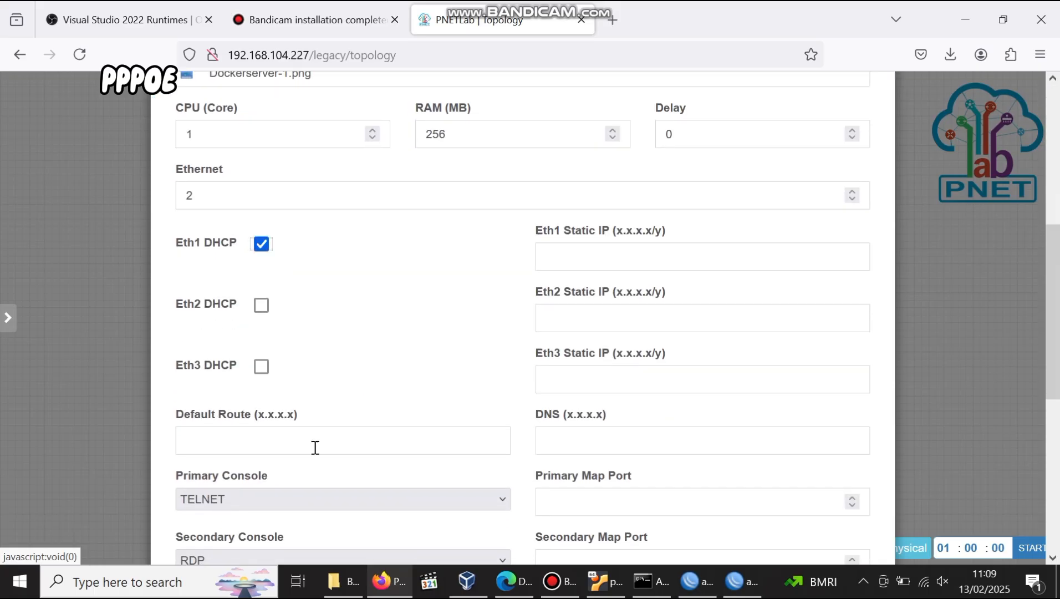
left_click(345, 502)
left_click(287, 366)
scroll(286, 363, "down", 5)
left_click(487, 515)
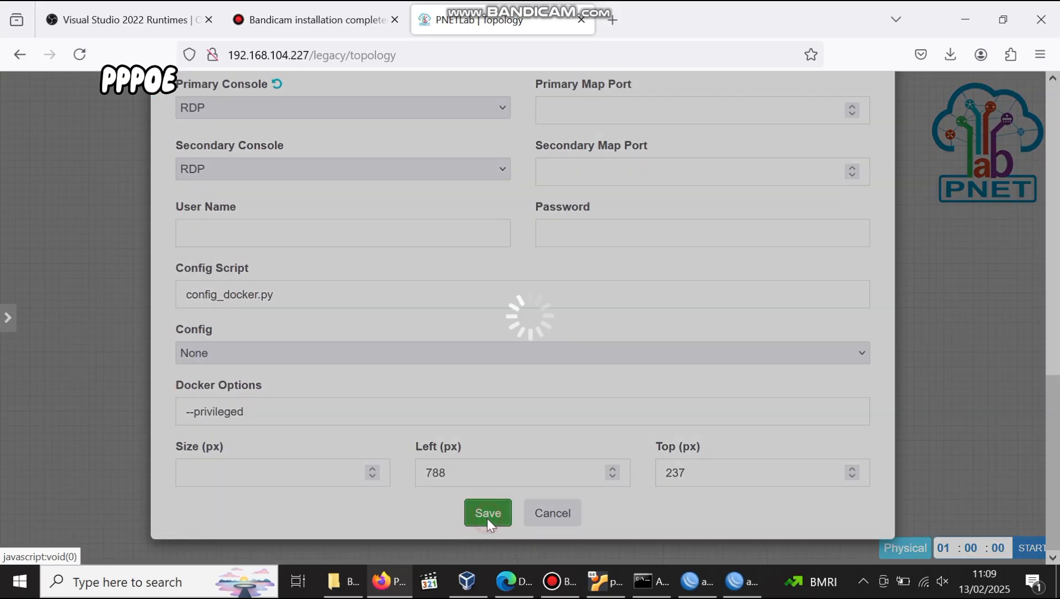
Edit the ubuntu node to use the Desktop.png icon and 257 MB RAM.
right_click(601, 297)
left_click(668, 517)
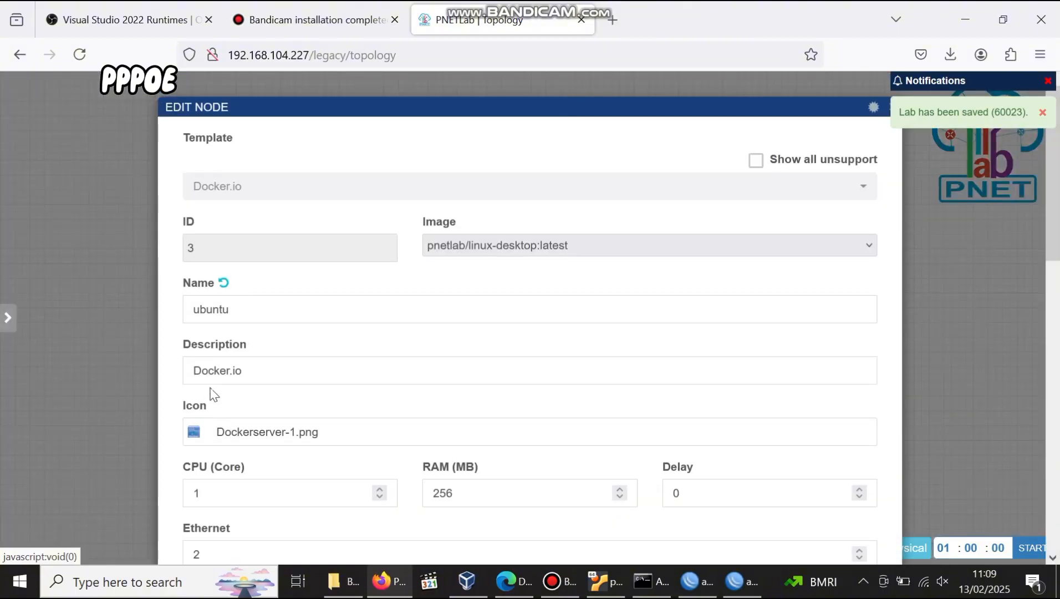
left_click(230, 430)
left_click(222, 138)
type("des")
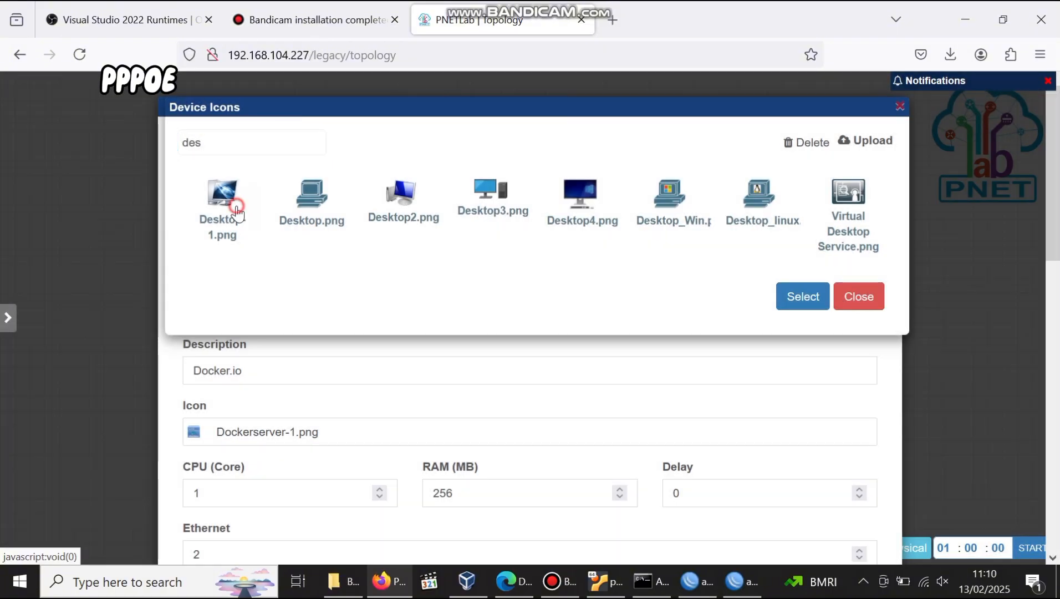
left_click(236, 210)
left_click(287, 210)
left_click(803, 296)
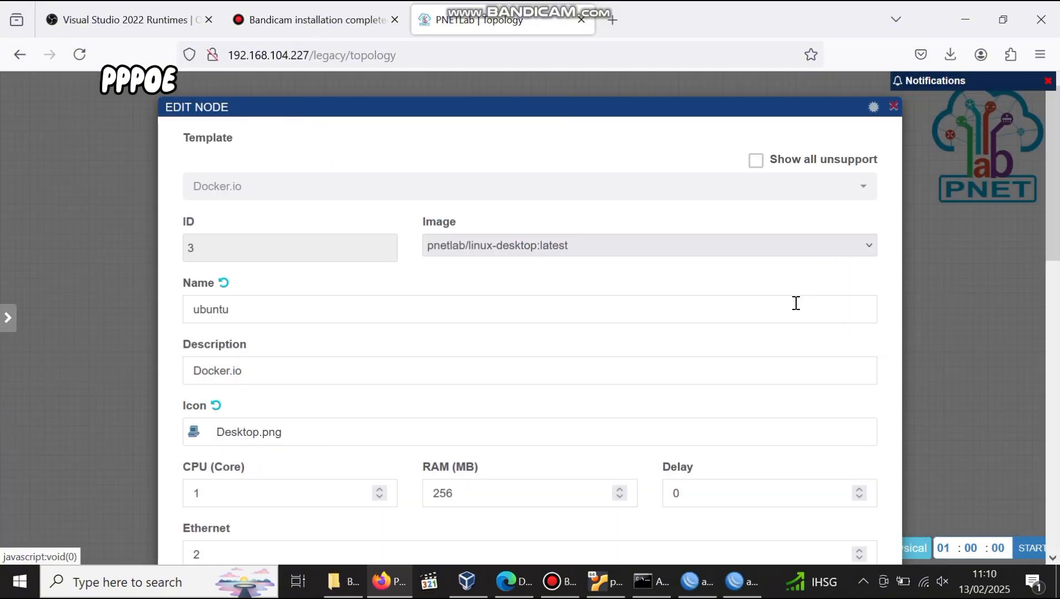
left_click(626, 489)
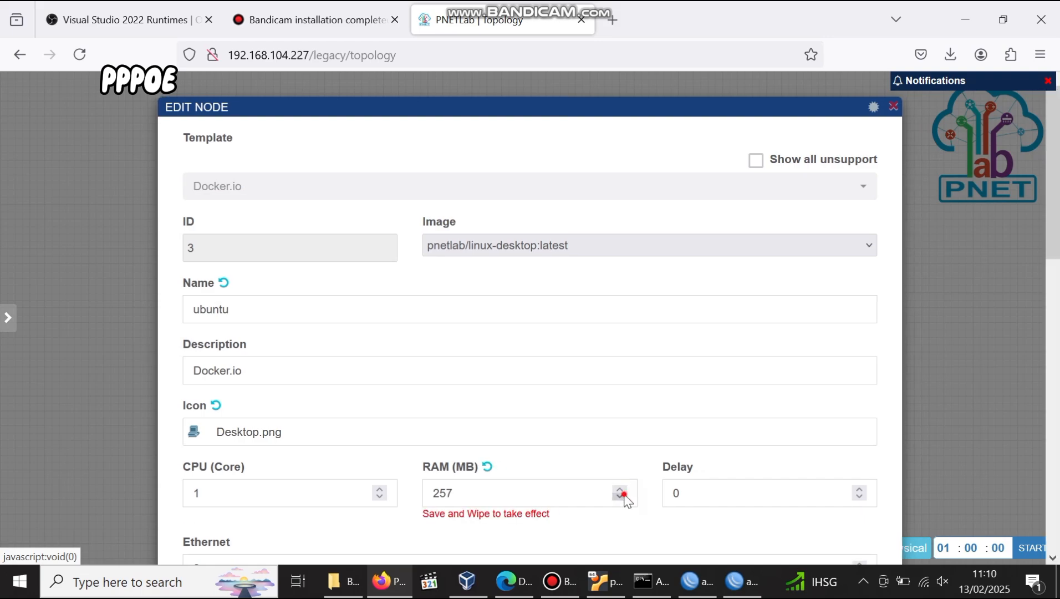
scroll(626, 496, "down", 10)
left_click(502, 493)
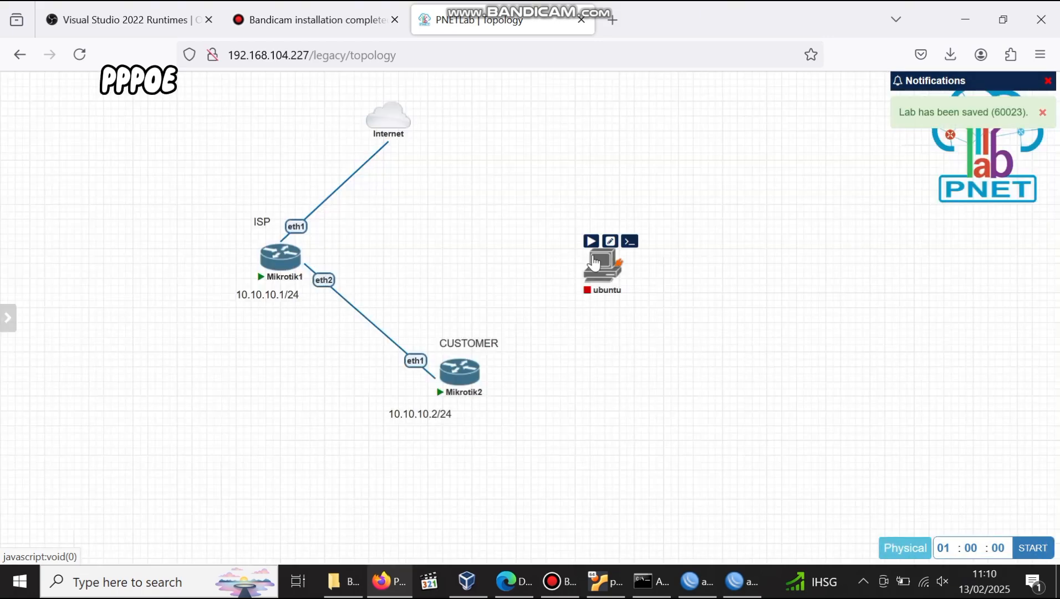
Connect Mikrotik2 eth2 to ubuntu eth1.
left_click_drag(605, 263, 605, 465)
left_click_drag(477, 370, 605, 468)
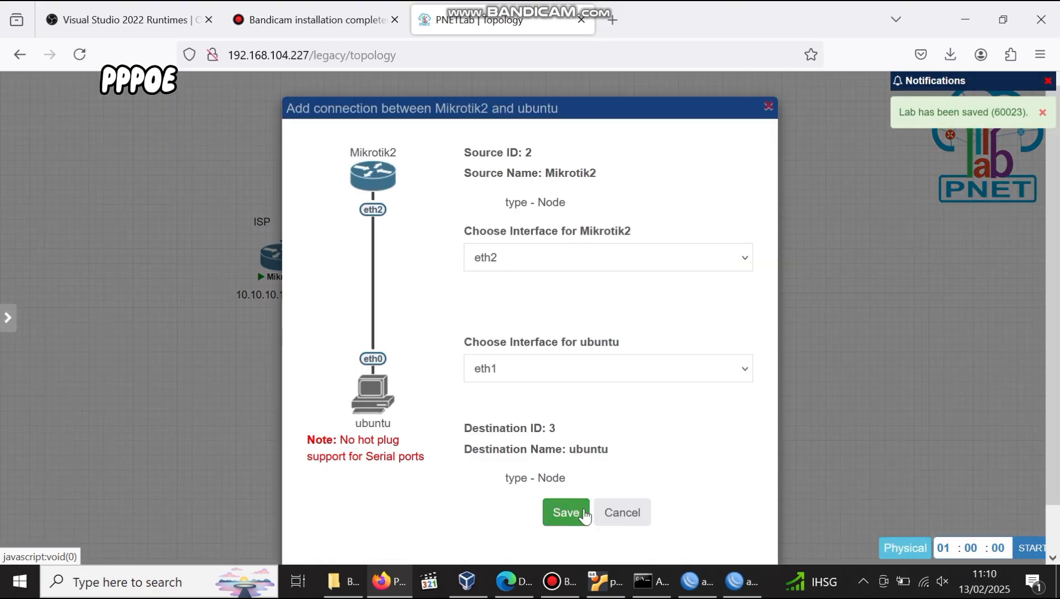
left_click(562, 511)
Start the ubuntu node and open its RDP console.
left_click(594, 442)
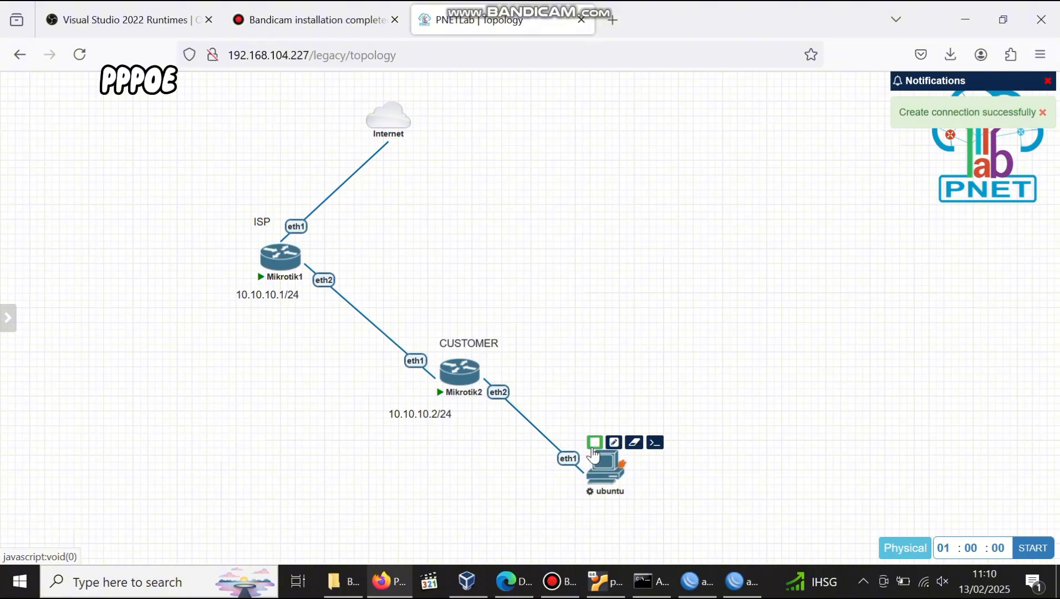
left_click_drag(604, 471, 621, 443)
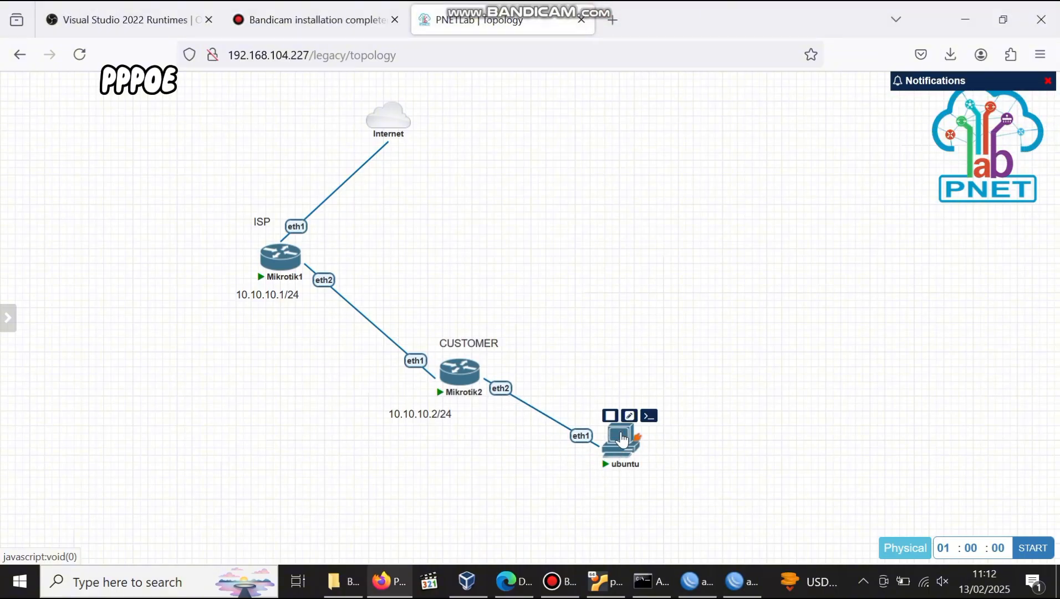
left_click(621, 441)
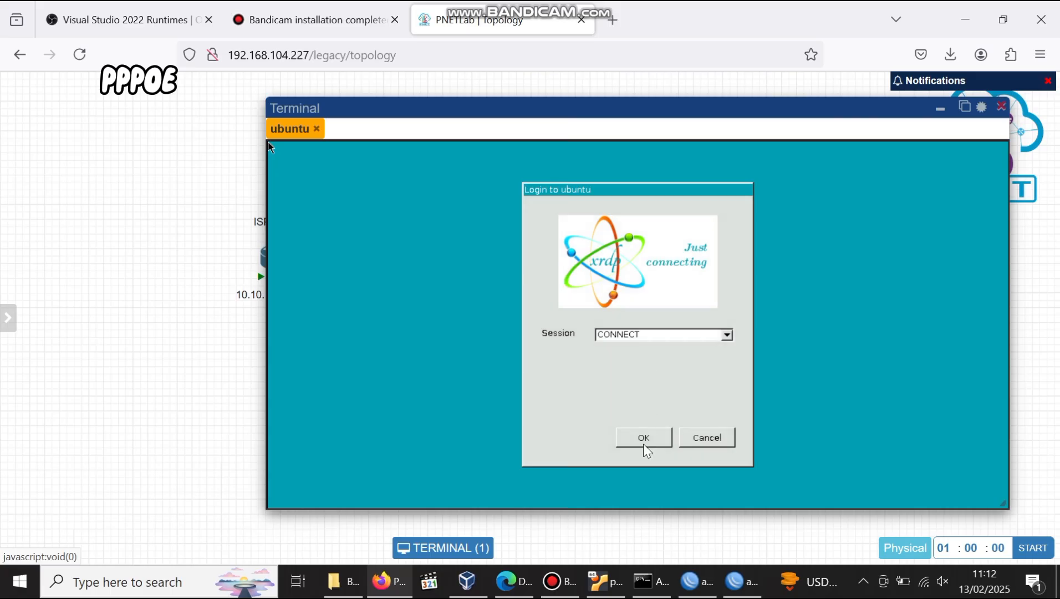
Log in to the ubuntu desktop and launch LXTerminal from the menu.
left_click(644, 439)
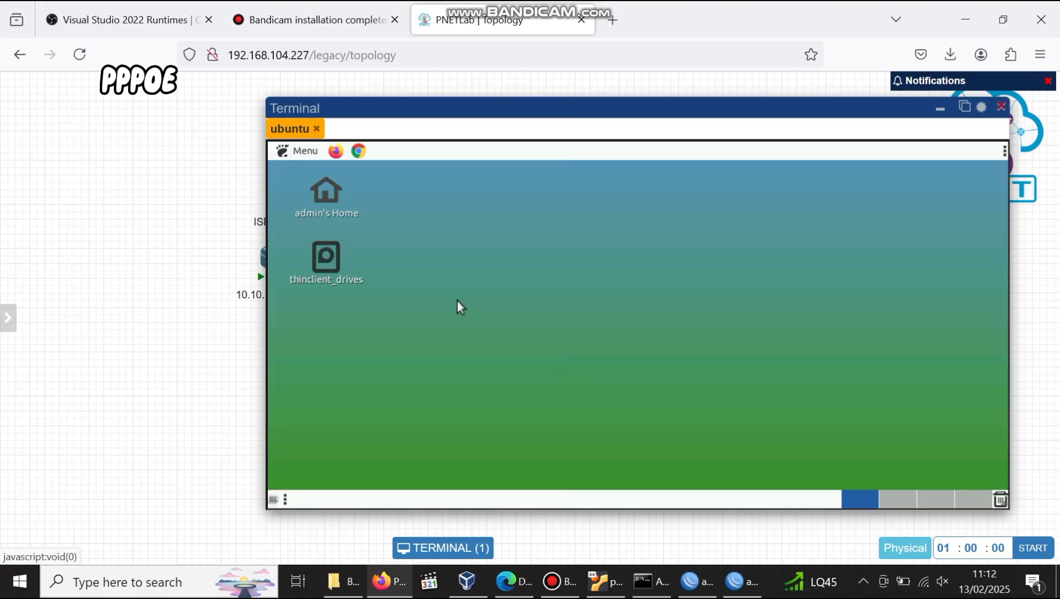
left_click(298, 151)
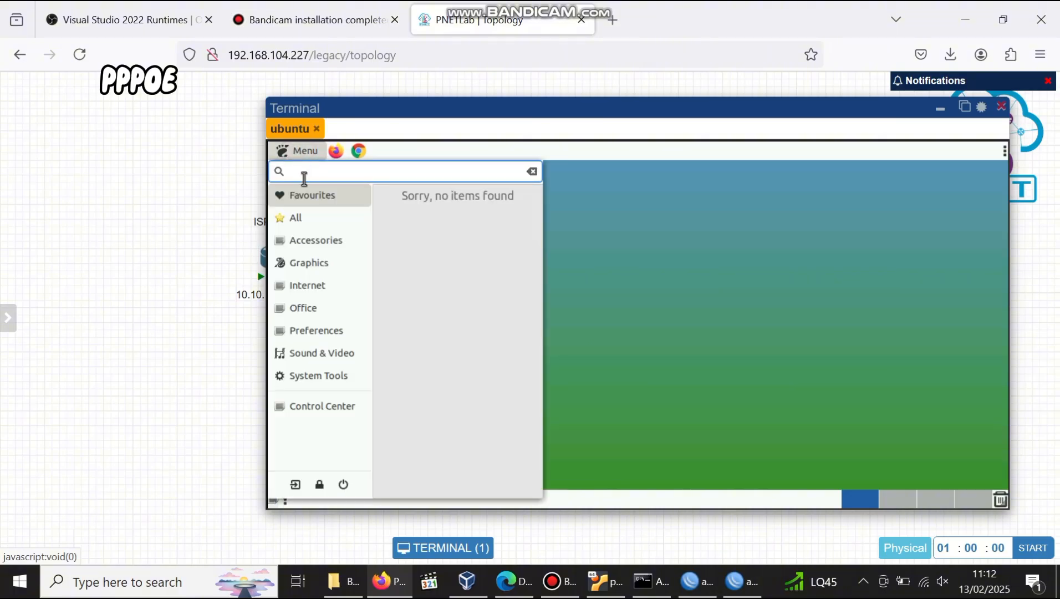
type("ter")
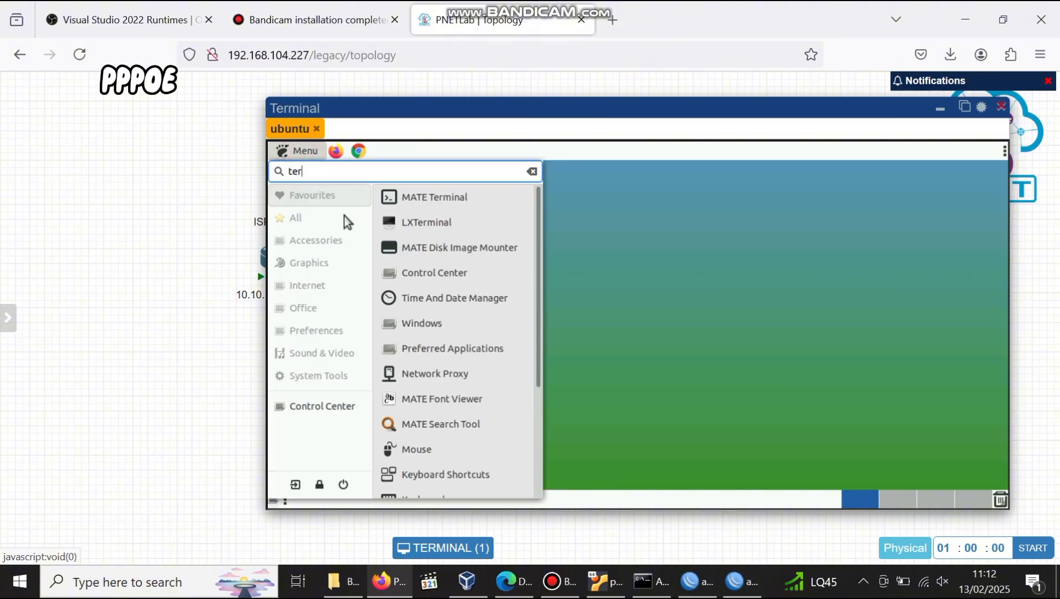
left_click(413, 224)
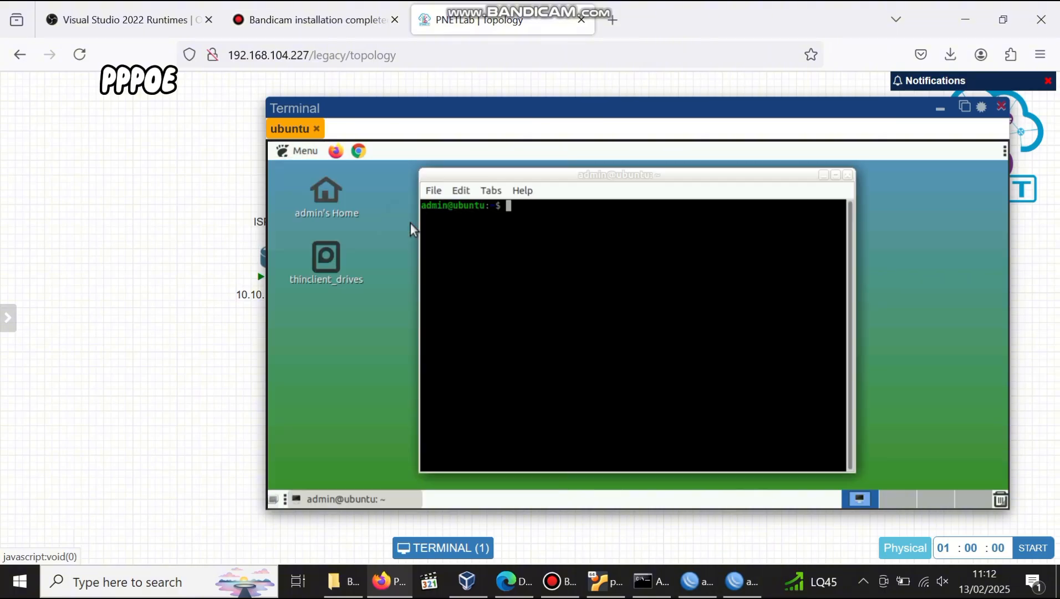
Run 'ip a' to confirm eth1 has 192.168.1.253/24, then launch Google Chrome.
type("ip a")
key("Return")
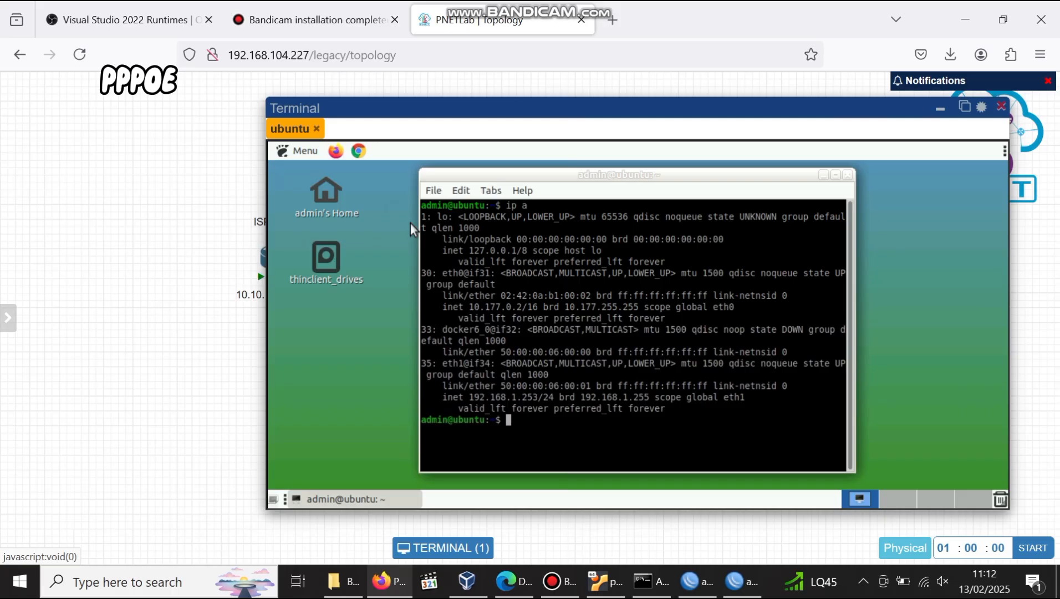
left_click(540, 415)
left_click(359, 150)
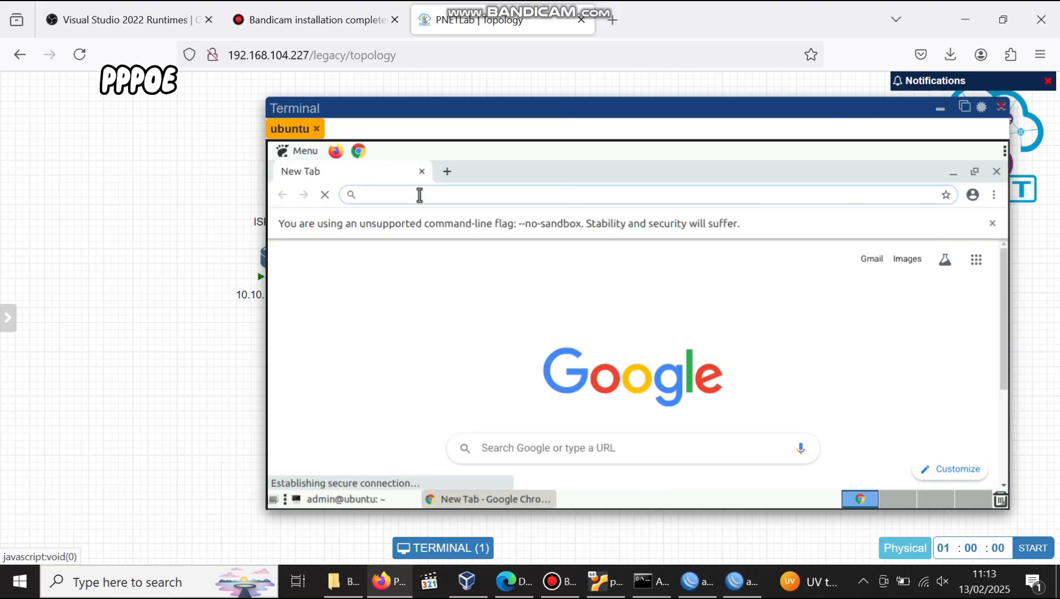
Search Google for speedtest, open Speedtest by Ookla, and accept the privacy notice to start testing.
type("spre")
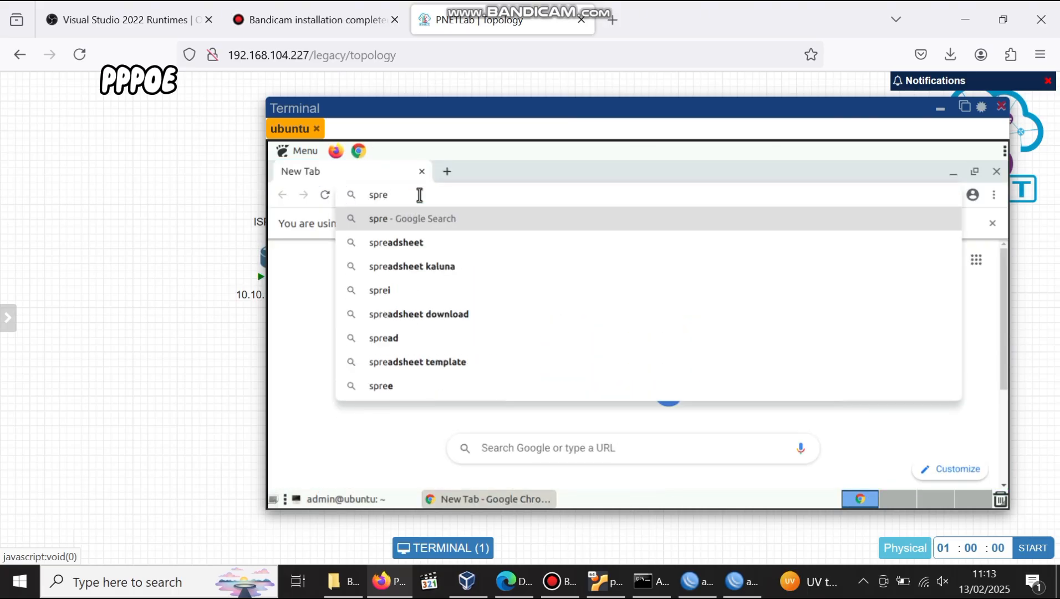
type("e")
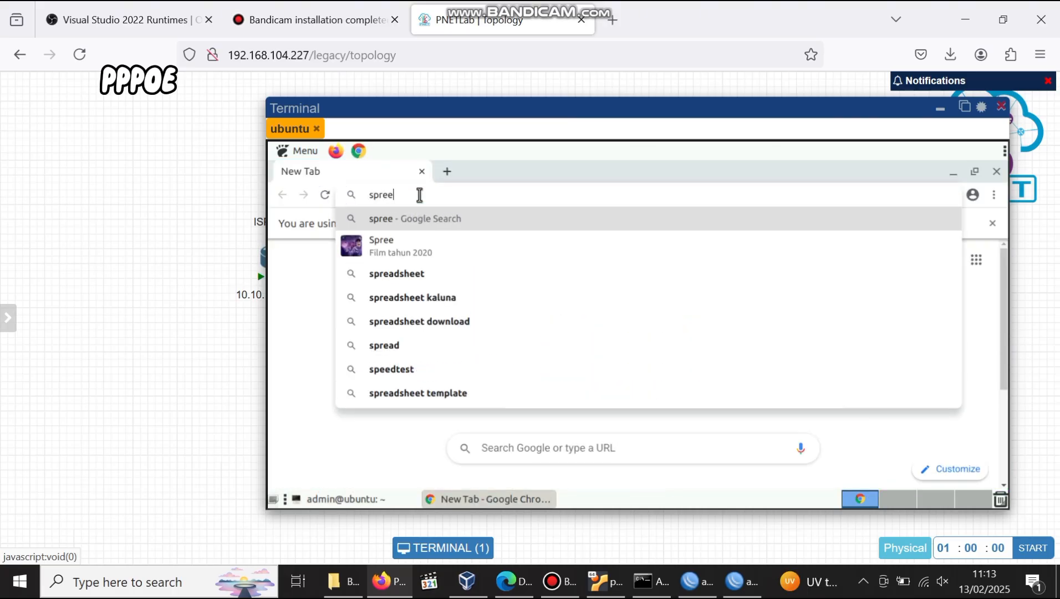
left_click(413, 366)
scroll(413, 366, "down", 5)
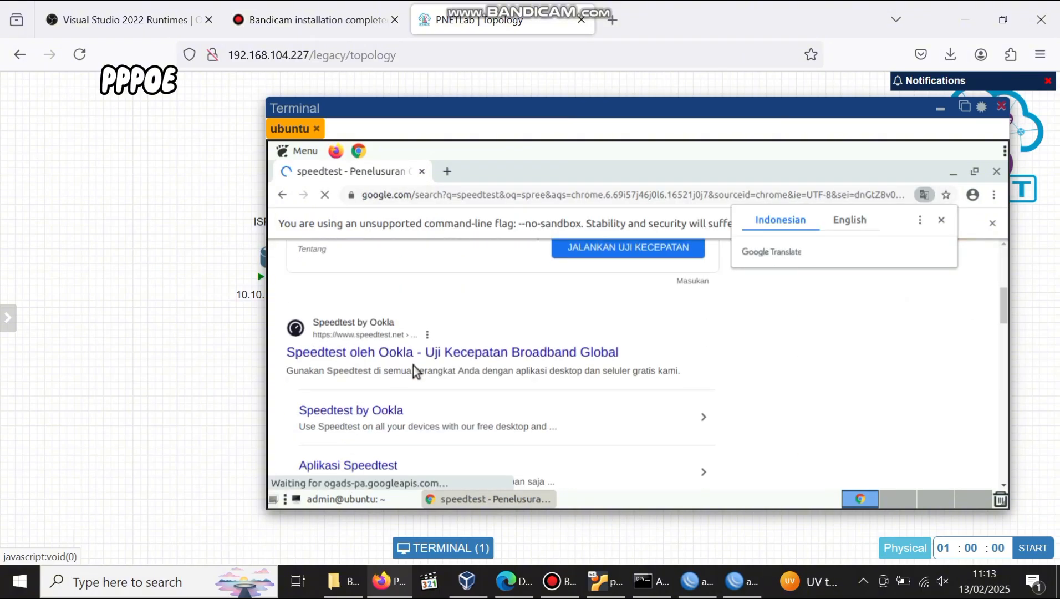
left_click(440, 346)
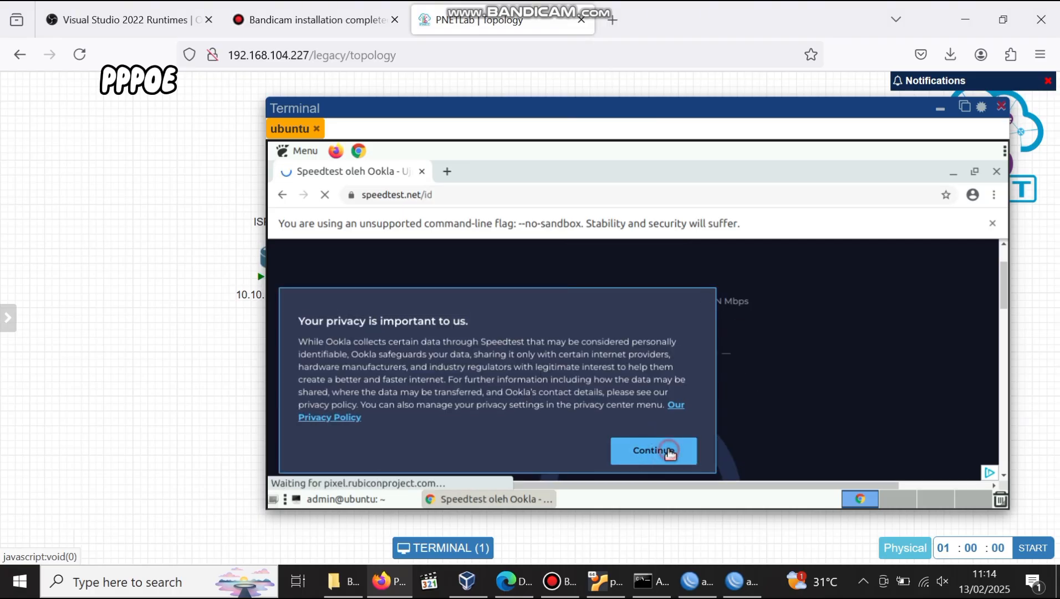
left_click(746, 328)
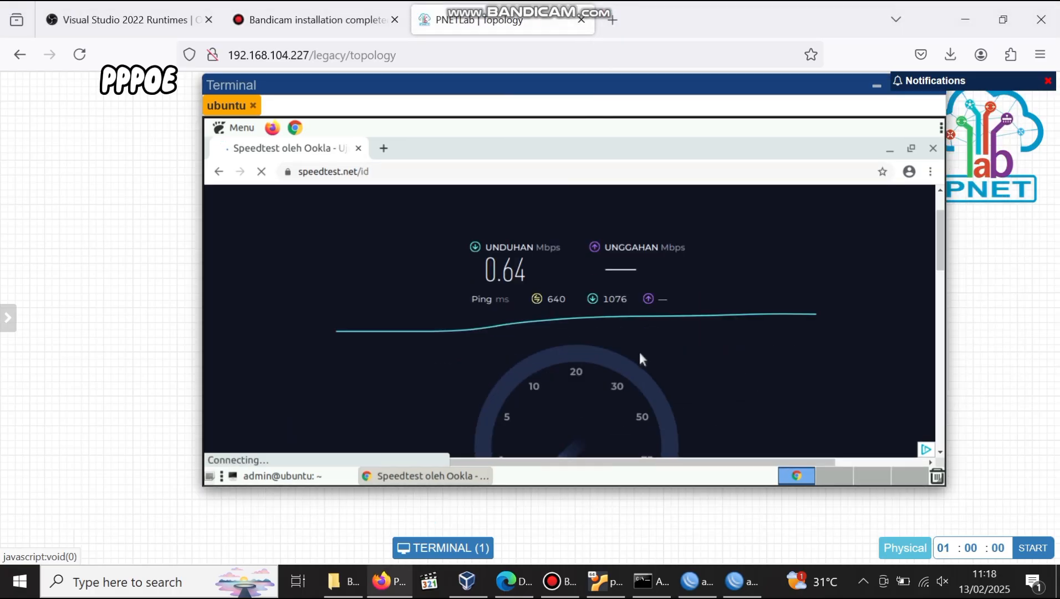